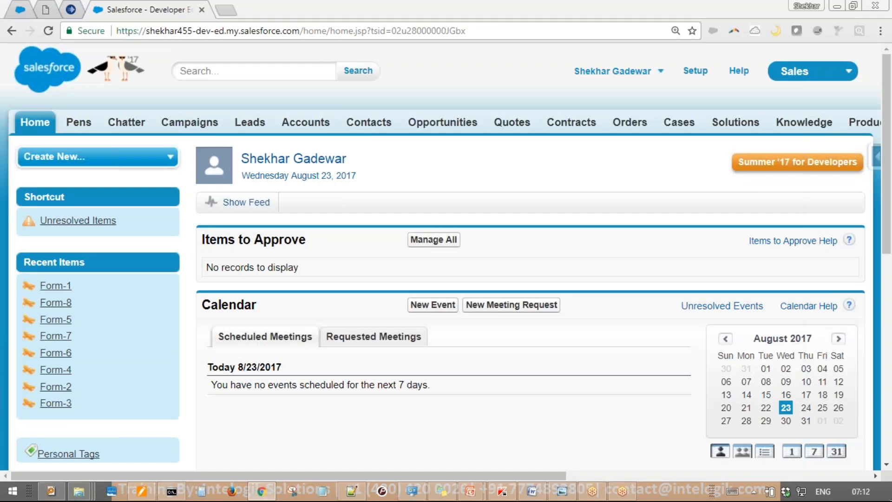
Leave the 'Agenda: AP - Part 2' note and open Salesforce Setup from the header
{"action": "left_click", "coordinate": [696, 72]}
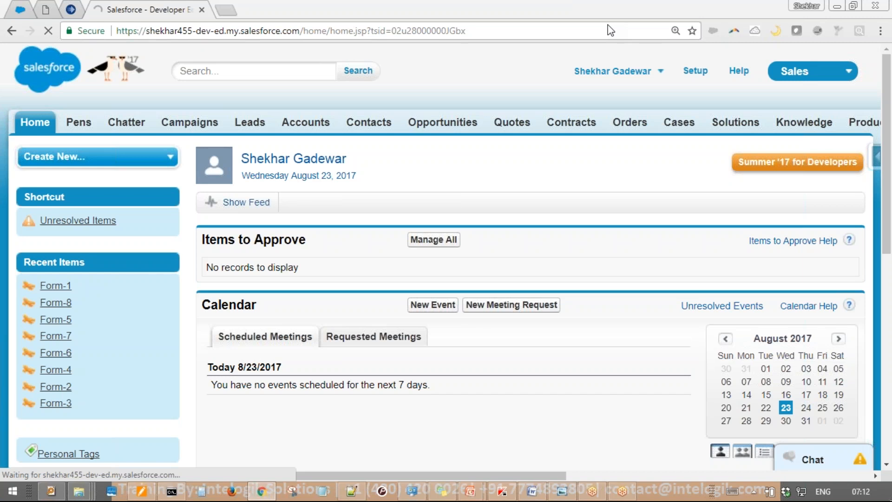
Go to Create > Workflow & Approvals > Approval Processes and open 'Approval Process for USA placement'
{"action": "scroll", "coordinate": [82, 278], "scroll_direction": "down", "scroll_amount": 5}
{"action": "scroll", "coordinate": [81, 287], "scroll_direction": "down", "scroll_amount": 4}
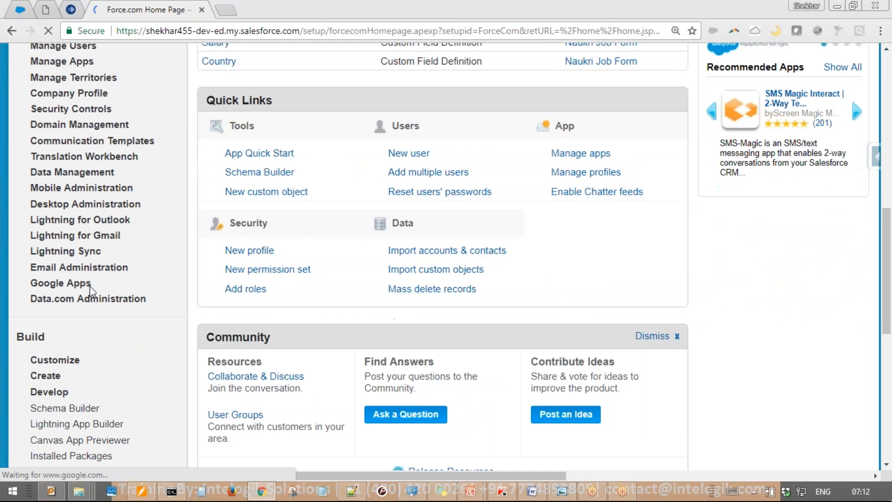
{"action": "scroll", "coordinate": [78, 282], "scroll_direction": "down", "scroll_amount": 3}
{"action": "left_click", "coordinate": [28, 245]}
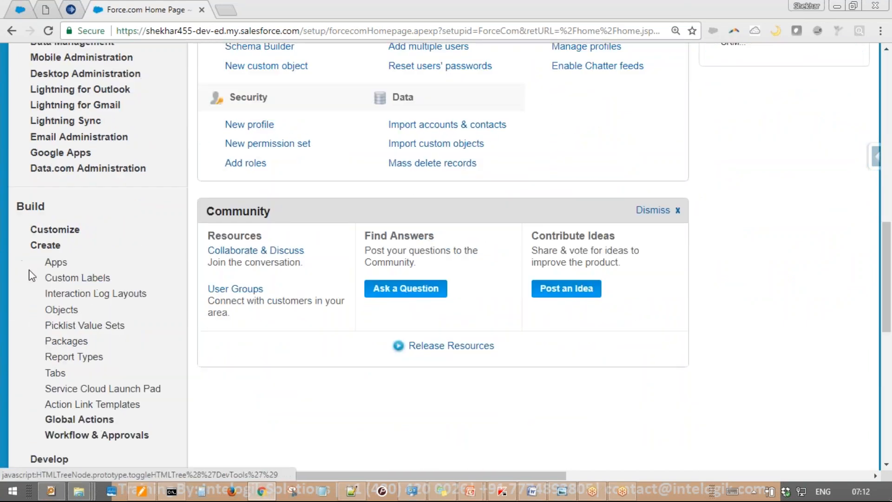
{"action": "left_click", "coordinate": [37, 435]}
{"action": "scroll", "coordinate": [69, 395], "scroll_direction": "down", "scroll_amount": 3}
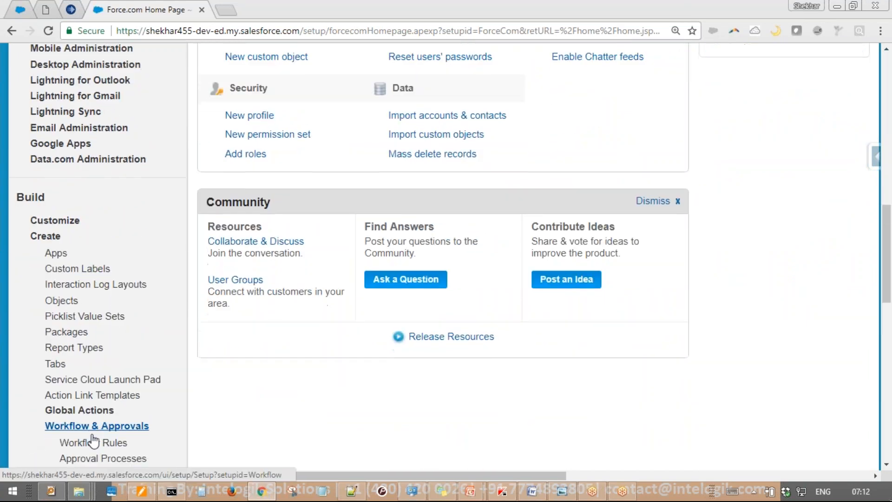
{"action": "left_click", "coordinate": [102, 337]}
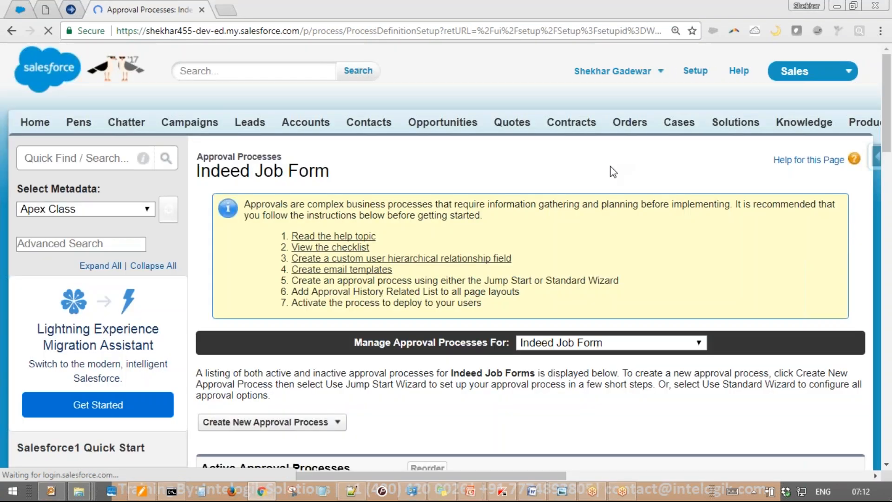
{"action": "scroll", "coordinate": [610, 167], "scroll_direction": "down", "scroll_amount": 5}
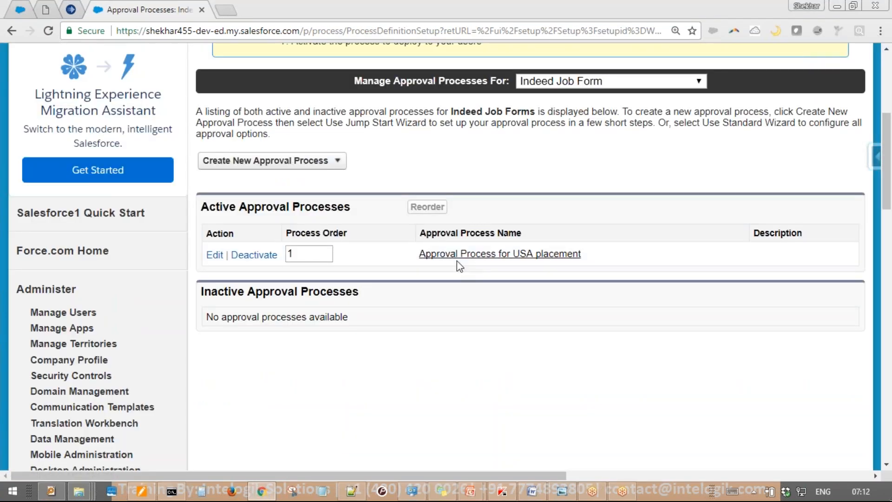
{"action": "left_click", "coordinate": [499, 254]}
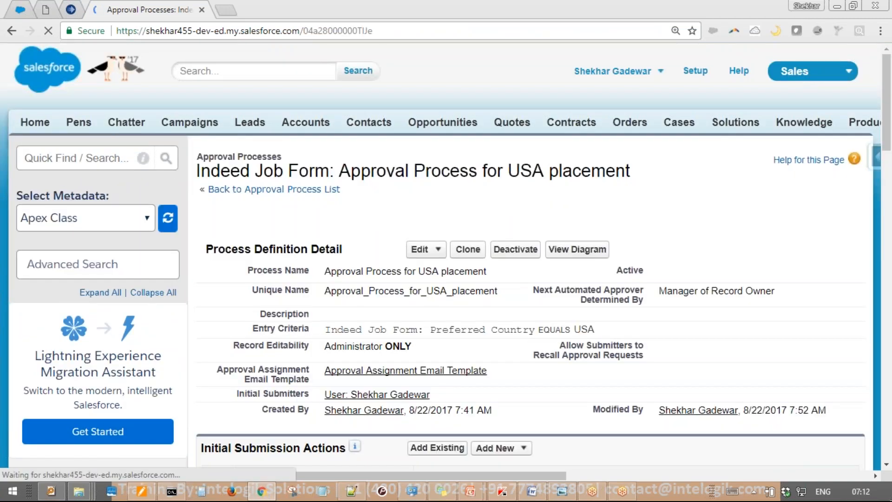
{"action": "scroll", "coordinate": [459, 260], "scroll_direction": "down", "scroll_amount": 3}
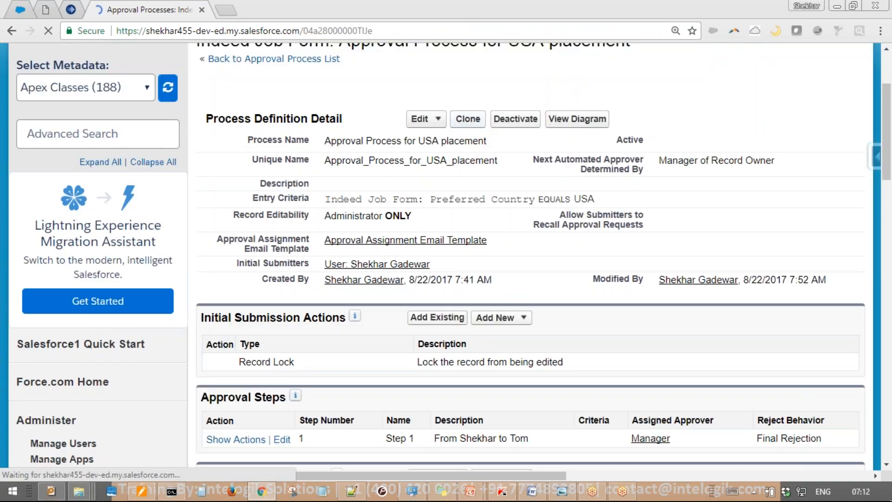
{"action": "scroll", "coordinate": [459, 260], "scroll_direction": "down", "scroll_amount": 3}
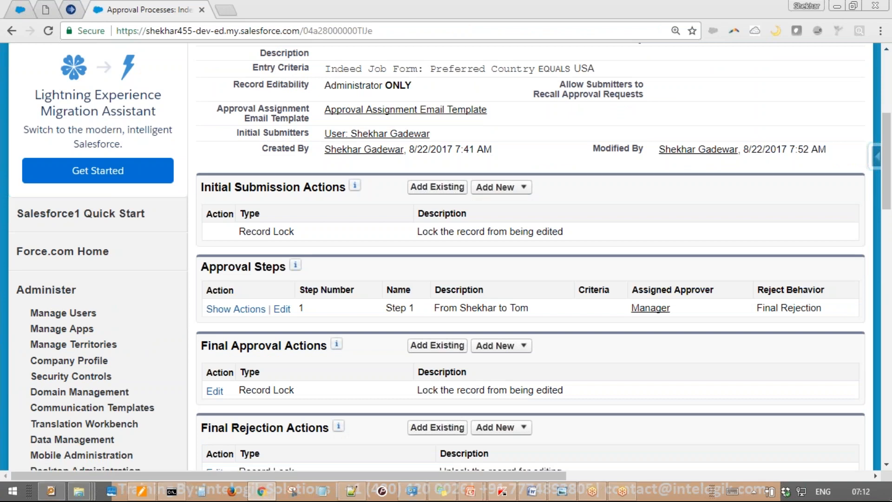
{"action": "scroll", "coordinate": [529, 261], "scroll_direction": "up", "scroll_amount": 3}
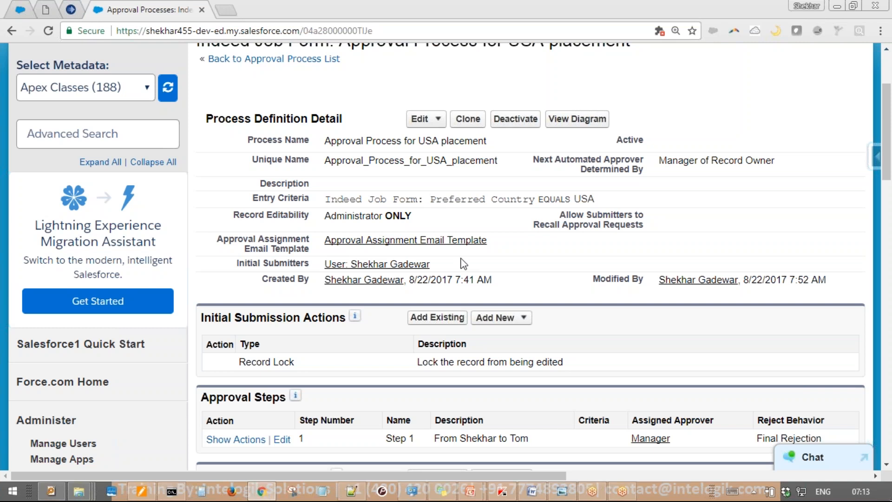
{"action": "scroll", "coordinate": [503, 305], "scroll_direction": "down", "scroll_amount": 3}
{"action": "scroll", "coordinate": [597, 281], "scroll_direction": "up", "scroll_amount": 3}
{"action": "scroll", "coordinate": [597, 281], "scroll_direction": "down", "scroll_amount": 3}
{"action": "scroll", "coordinate": [530, 255], "scroll_direction": "down", "scroll_amount": 3}
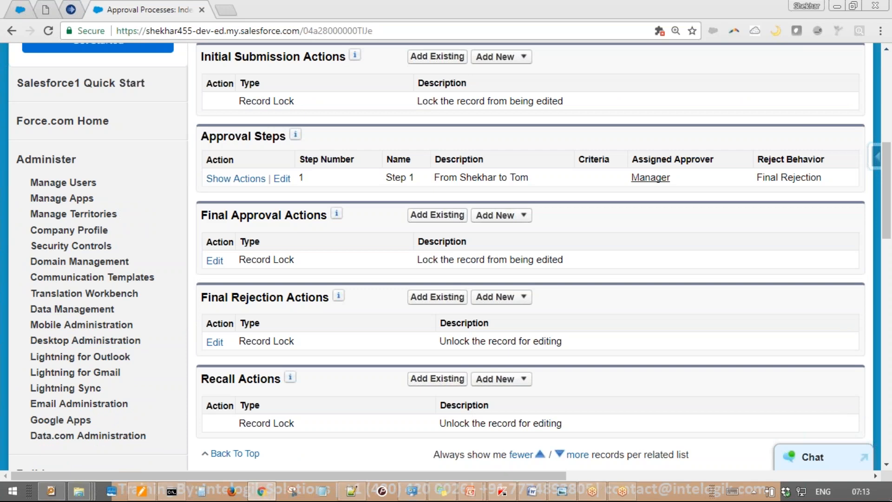
{"action": "mouse_move", "coordinate": [350, 172]}
{"action": "left_mouse_down"}
{"action": "mouse_move", "coordinate": [175, 225]}
{"action": "mouse_move", "coordinate": [286, 170]}
{"action": "left_mouse_up"}
{"action": "mouse_move", "coordinate": [325, 239]}
{"action": "left_mouse_down"}
{"action": "mouse_move", "coordinate": [408, 312]}
{"action": "mouse_move", "coordinate": [274, 253]}
{"action": "left_mouse_up"}
{"action": "key", "text": "Escape"}
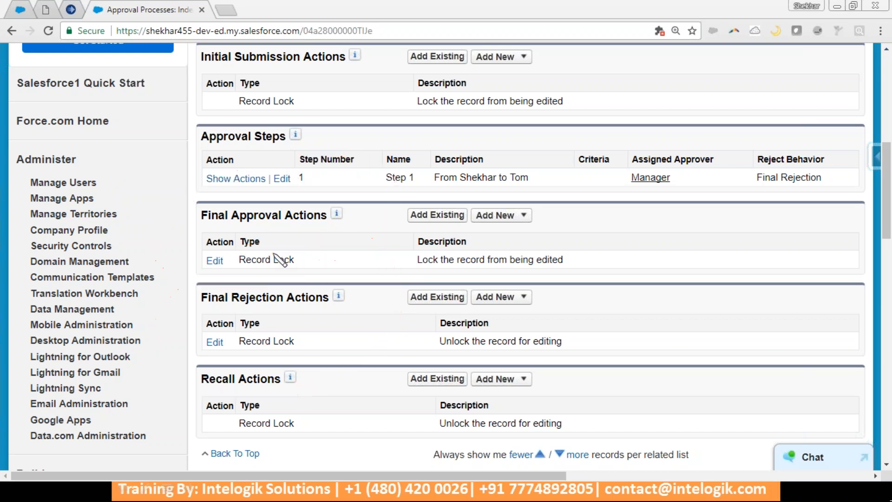
{"action": "left_click_drag", "start_coordinate": [474, 228], "coordinate": [496, 296]}
{"action": "left_click_drag", "start_coordinate": [440, 249], "coordinate": [519, 197]}
{"action": "left_click_drag", "start_coordinate": [459, 314], "coordinate": [537, 257]}
{"action": "mouse_move", "coordinate": [596, 157]}
{"action": "left_mouse_down"}
{"action": "mouse_move", "coordinate": [574, 166]}
{"action": "mouse_move", "coordinate": [597, 181]}
{"action": "mouse_move", "coordinate": [664, 185]}
{"action": "left_mouse_up"}
{"action": "mouse_move", "coordinate": [667, 112]}
{"action": "left_mouse_down"}
{"action": "mouse_move", "coordinate": [590, 112]}
{"action": "mouse_move", "coordinate": [593, 124]}
{"action": "left_mouse_up"}
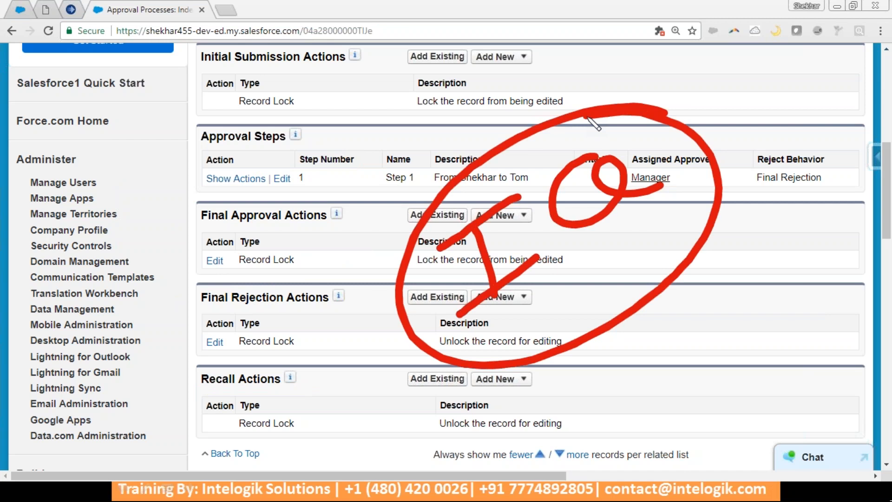
{"action": "key", "text": "Escape"}
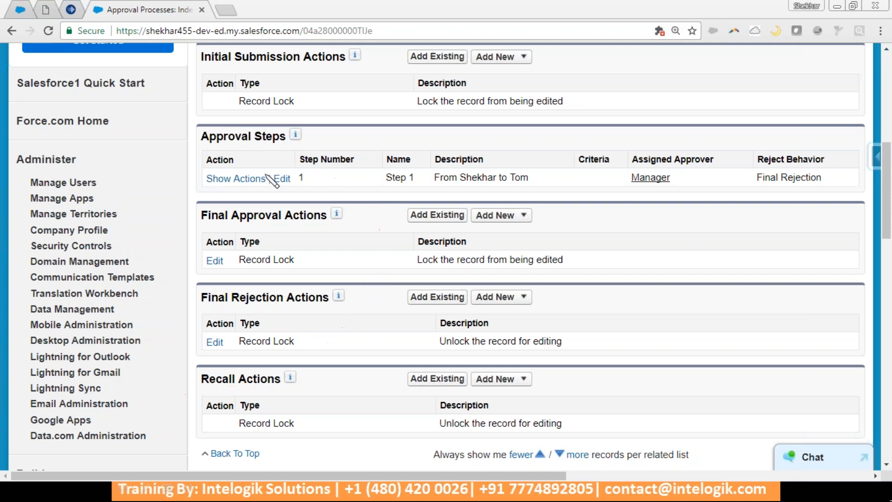
{"action": "left_click", "coordinate": [483, 214]}
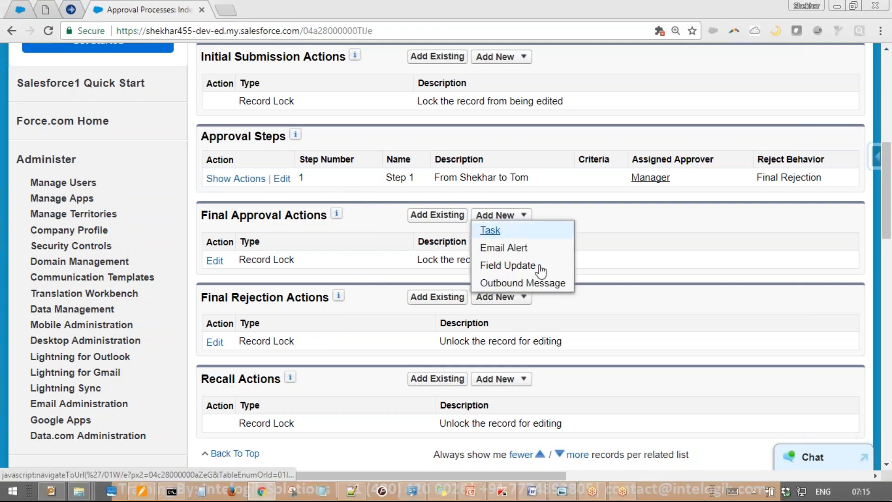
{"action": "left_click", "coordinate": [524, 298]}
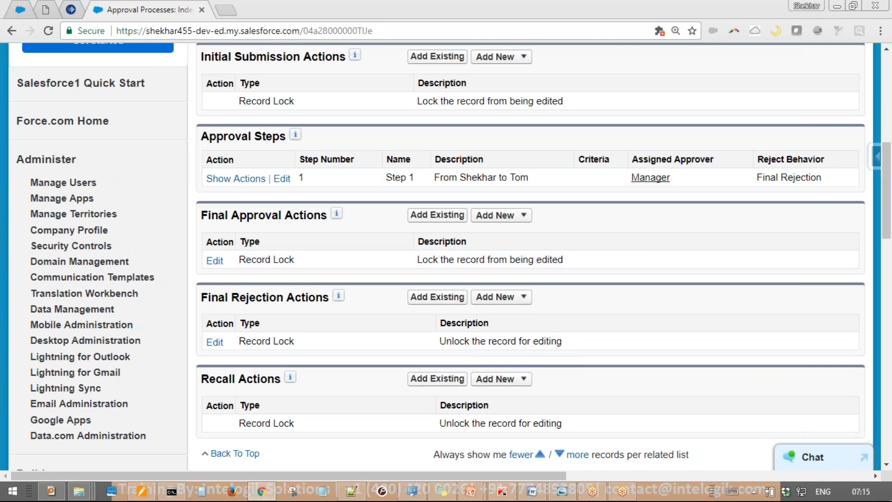
{"action": "left_click_drag", "start_coordinate": [483, 145], "coordinate": [395, 415]}
{"action": "left_click_drag", "start_coordinate": [353, 164], "coordinate": [549, 379]}
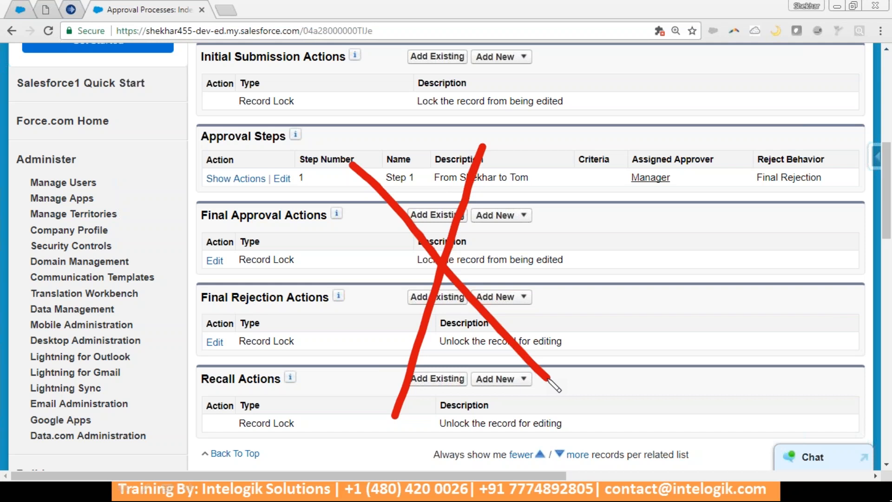
{"action": "key", "text": "Escape"}
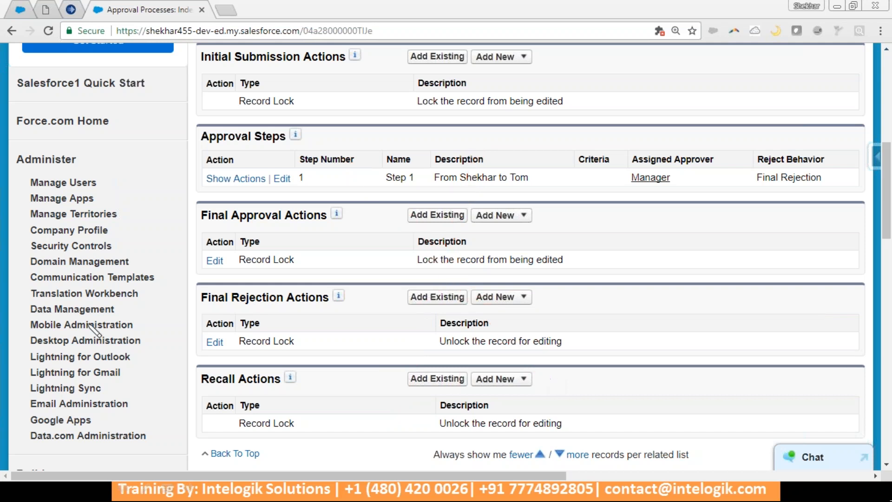
{"action": "left_click_drag", "start_coordinate": [111, 303], "coordinate": [106, 309]}
{"action": "mouse_move", "coordinate": [106, 349]}
{"action": "left_mouse_down"}
{"action": "mouse_move", "coordinate": [110, 426]}
{"action": "mouse_move", "coordinate": [174, 379]}
{"action": "left_mouse_up"}
{"action": "left_click_drag", "start_coordinate": [111, 377], "coordinate": [176, 424]}
{"action": "left_click_drag", "start_coordinate": [145, 358], "coordinate": [149, 446]}
{"action": "mouse_move", "coordinate": [170, 346]}
{"action": "left_mouse_down"}
{"action": "mouse_move", "coordinate": [312, 258]}
{"action": "mouse_move", "coordinate": [295, 279]}
{"action": "left_mouse_up"}
{"action": "mouse_move", "coordinate": [377, 162]}
{"action": "left_mouse_down"}
{"action": "mouse_move", "coordinate": [358, 179]}
{"action": "mouse_move", "coordinate": [364, 276]}
{"action": "left_mouse_up"}
{"action": "left_click_drag", "start_coordinate": [381, 199], "coordinate": [432, 234]}
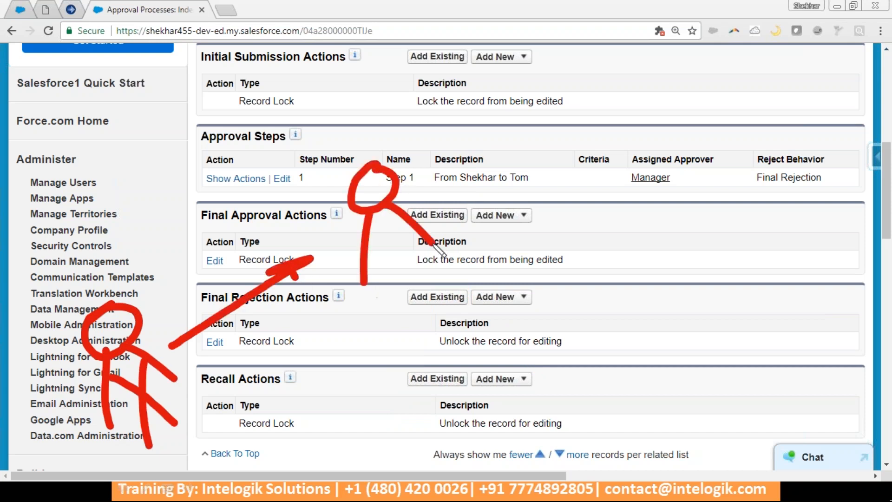
{"action": "left_click_drag", "start_coordinate": [367, 232], "coordinate": [432, 274]}
{"action": "left_click_drag", "start_coordinate": [409, 223], "coordinate": [396, 339]}
{"action": "left_click_drag", "start_coordinate": [232, 420], "coordinate": [218, 480]}
{"action": "left_click", "coordinate": [422, 368]}
{"action": "left_click_drag", "start_coordinate": [422, 368], "coordinate": [436, 444]}
{"action": "left_click_drag", "start_coordinate": [382, 392], "coordinate": [447, 349]}
{"action": "mouse_move", "coordinate": [476, 246]}
{"action": "left_mouse_down"}
{"action": "mouse_move", "coordinate": [593, 178]}
{"action": "mouse_move", "coordinate": [569, 209]}
{"action": "left_mouse_up"}
{"action": "left_click_drag", "start_coordinate": [637, 77], "coordinate": [641, 84]}
{"action": "left_click_drag", "start_coordinate": [638, 133], "coordinate": [623, 214]}
{"action": "left_click_drag", "start_coordinate": [643, 134], "coordinate": [693, 185]}
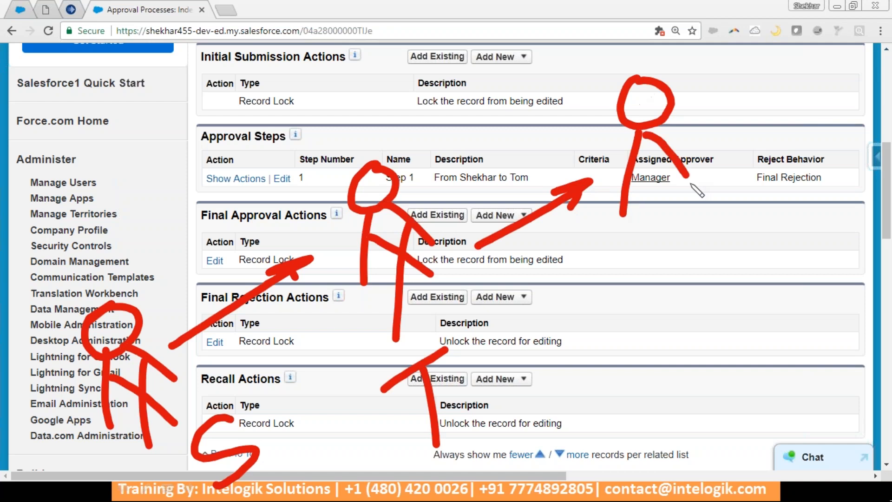
{"action": "left_click_drag", "start_coordinate": [650, 164], "coordinate": [676, 209]}
{"action": "left_click_drag", "start_coordinate": [666, 179], "coordinate": [662, 277]}
{"action": "mouse_move", "coordinate": [615, 304]}
{"action": "left_mouse_down"}
{"action": "mouse_move", "coordinate": [669, 320]}
{"action": "mouse_move", "coordinate": [669, 300]}
{"action": "left_mouse_up"}
{"action": "left_click_drag", "start_coordinate": [694, 278], "coordinate": [727, 372]}
{"action": "left_click_drag", "start_coordinate": [711, 300], "coordinate": [706, 279]}
{"action": "left_click_drag", "start_coordinate": [741, 161], "coordinate": [836, 108]}
{"action": "left_click_drag", "start_coordinate": [797, 116], "coordinate": [831, 109]}
{"action": "mouse_move", "coordinate": [864, 42]}
{"action": "left_mouse_down"}
{"action": "mouse_move", "coordinate": [850, 70]}
{"action": "mouse_move", "coordinate": [866, 140]}
{"action": "left_mouse_up"}
{"action": "left_click_drag", "start_coordinate": [865, 72], "coordinate": [889, 126]}
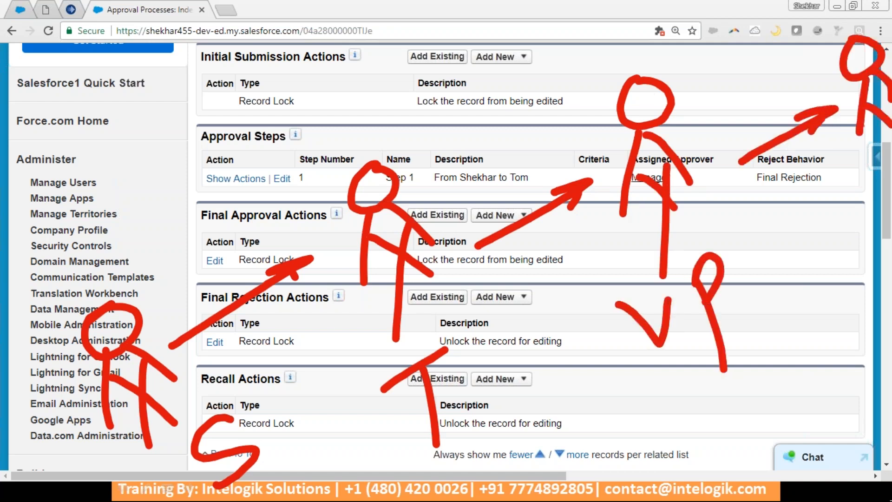
{"action": "left_click_drag", "start_coordinate": [855, 191], "coordinate": [889, 222]}
{"action": "mouse_move", "coordinate": [863, 266]}
{"action": "left_mouse_down"}
{"action": "mouse_move", "coordinate": [860, 290]}
{"action": "mouse_move", "coordinate": [877, 313]}
{"action": "left_mouse_up"}
{"action": "mouse_move", "coordinate": [862, 332]}
{"action": "left_mouse_down"}
{"action": "mouse_move", "coordinate": [834, 373]}
{"action": "mouse_move", "coordinate": [837, 354]}
{"action": "left_mouse_up"}
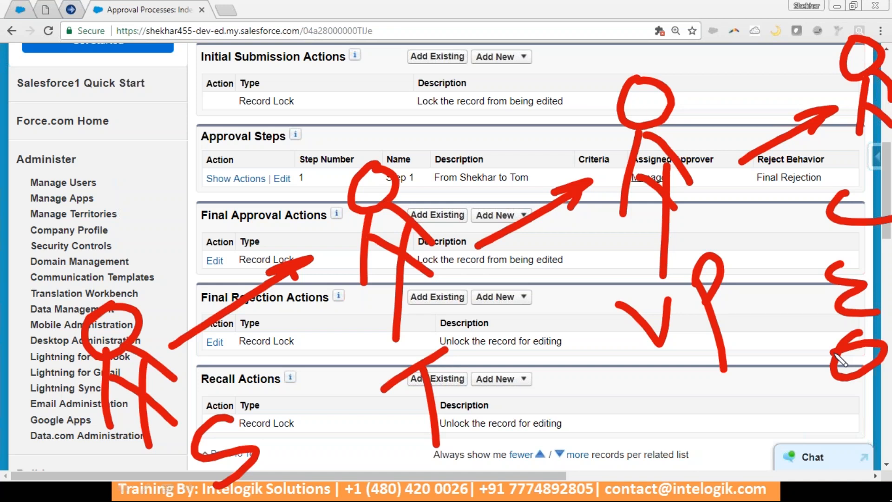
{"action": "key", "text": "e"}
{"action": "mouse_move", "coordinate": [581, 183]}
{"action": "left_mouse_down"}
{"action": "mouse_move", "coordinate": [450, 191]}
{"action": "mouse_move", "coordinate": [589, 316]}
{"action": "mouse_move", "coordinate": [578, 188]}
{"action": "left_mouse_up"}
{"action": "left_click_drag", "start_coordinate": [622, 228], "coordinate": [865, 114]}
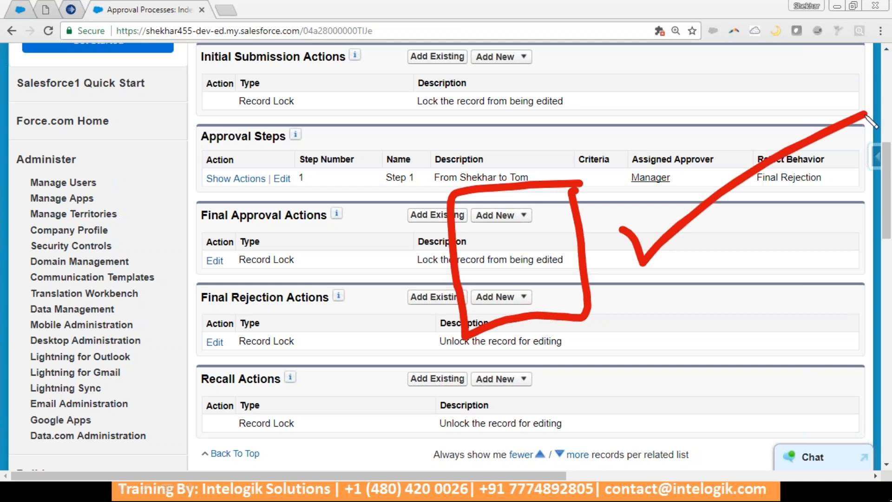
{"action": "key", "text": "e"}
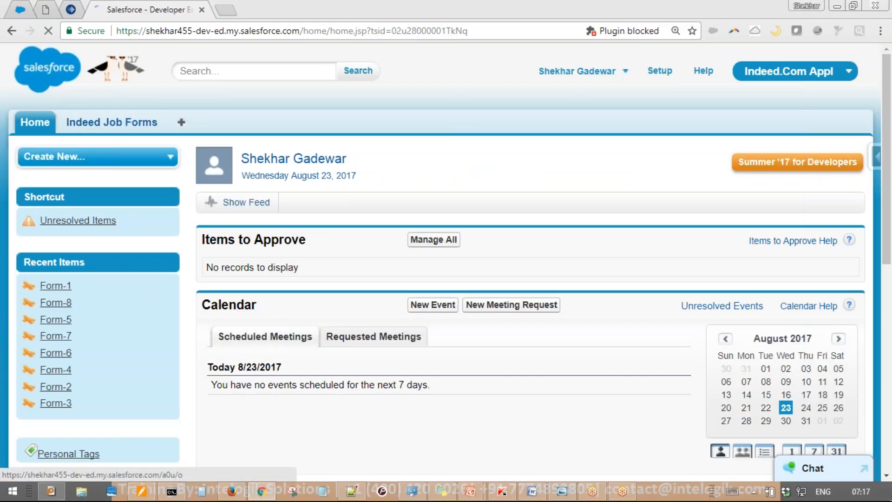
Create and save Indeed Job Form record Form-23 with Preferred Country set to USA
{"action": "left_click", "coordinate": [122, 126]}
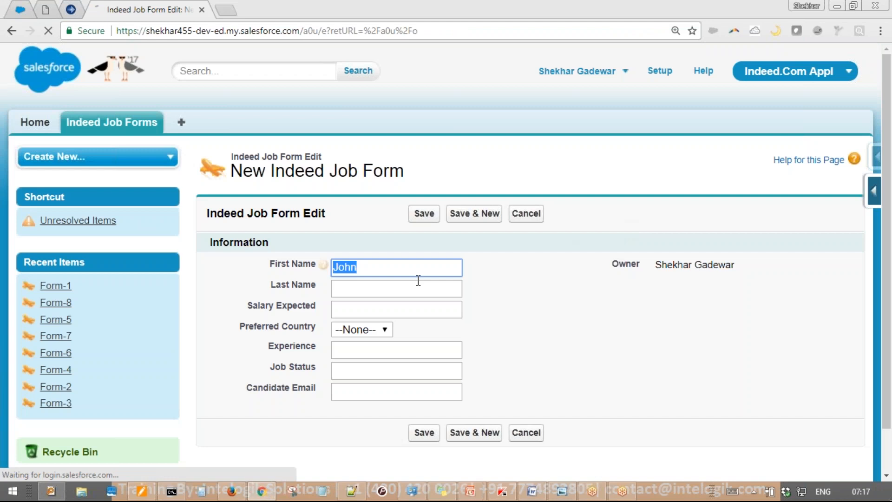
{"action": "left_click", "coordinate": [362, 330]}
{"action": "left_click", "coordinate": [361, 388]}
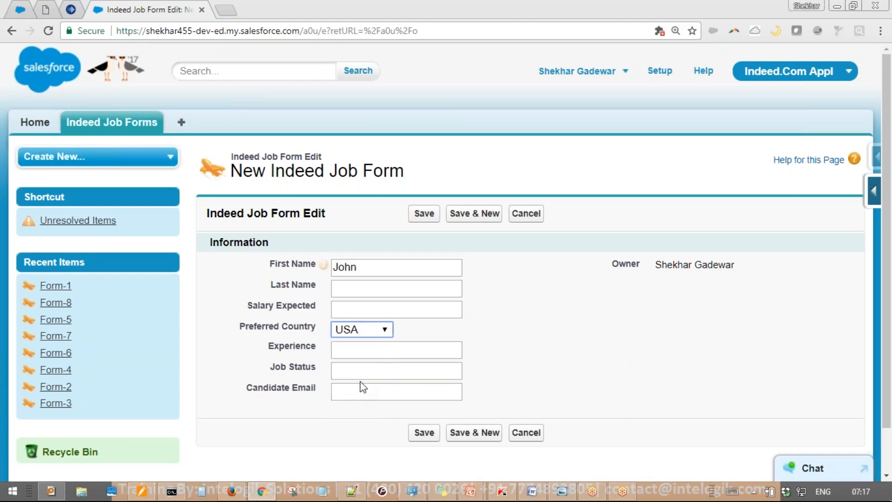
{"action": "left_click", "coordinate": [426, 215]}
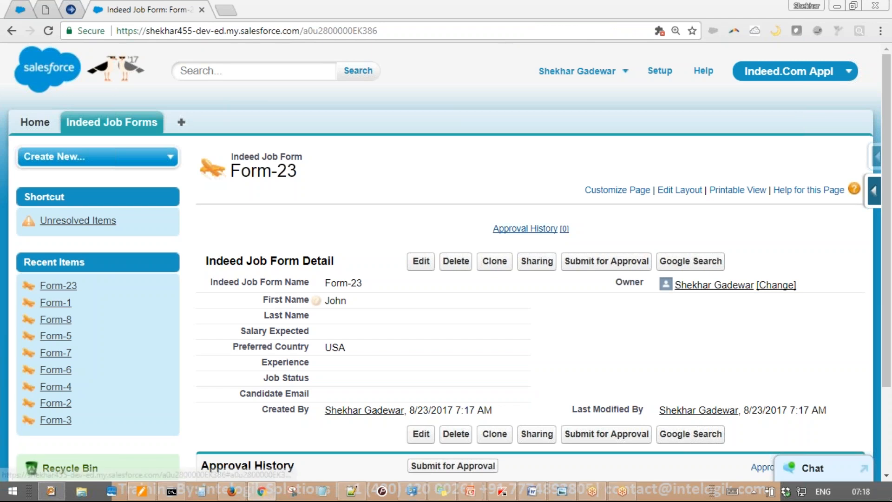
Submit Form-23 for approval and confirm the lock warning
{"action": "left_click", "coordinate": [580, 262]}
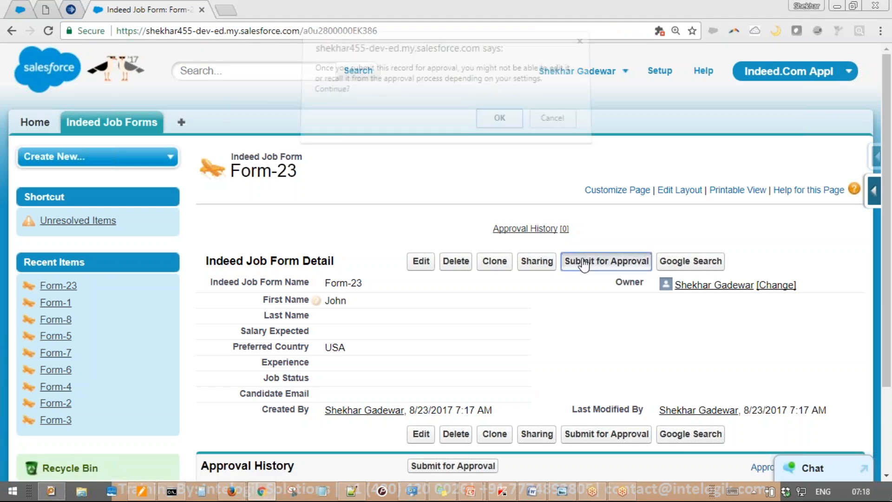
{"action": "left_click", "coordinate": [500, 126]}
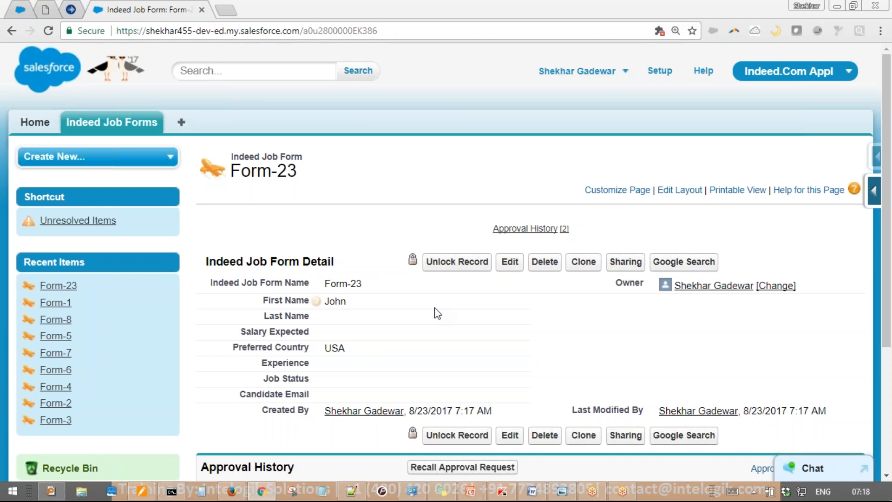
{"action": "key", "text": "alt+Tab"}
{"action": "mouse_move", "coordinate": [397, 210]}
{"action": "left_mouse_down"}
{"action": "mouse_move", "coordinate": [219, 289]}
{"action": "mouse_move", "coordinate": [352, 216]}
{"action": "left_mouse_up"}
{"action": "mouse_move", "coordinate": [644, 57]}
{"action": "left_mouse_down"}
{"action": "mouse_move", "coordinate": [540, 96]}
{"action": "mouse_move", "coordinate": [670, 49]}
{"action": "mouse_move", "coordinate": [528, 293]}
{"action": "mouse_move", "coordinate": [619, 319]}
{"action": "left_mouse_up"}
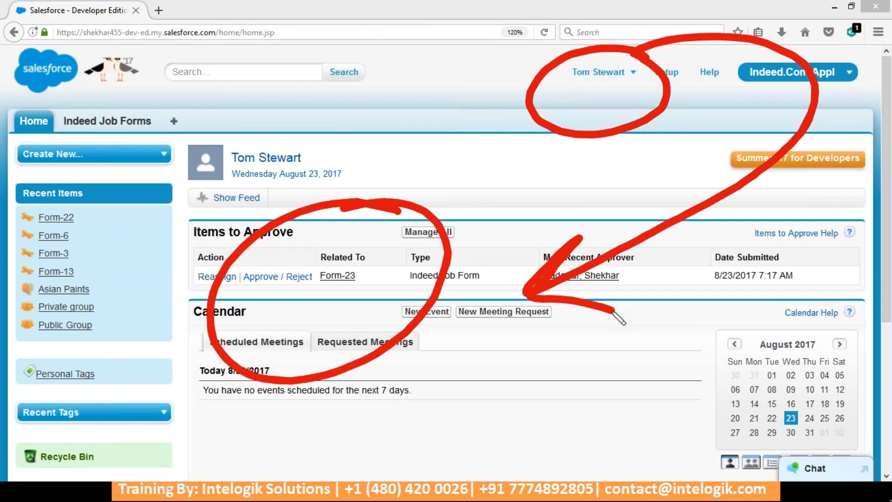
{"action": "key", "text": "e"}
{"action": "key", "text": "Escape"}
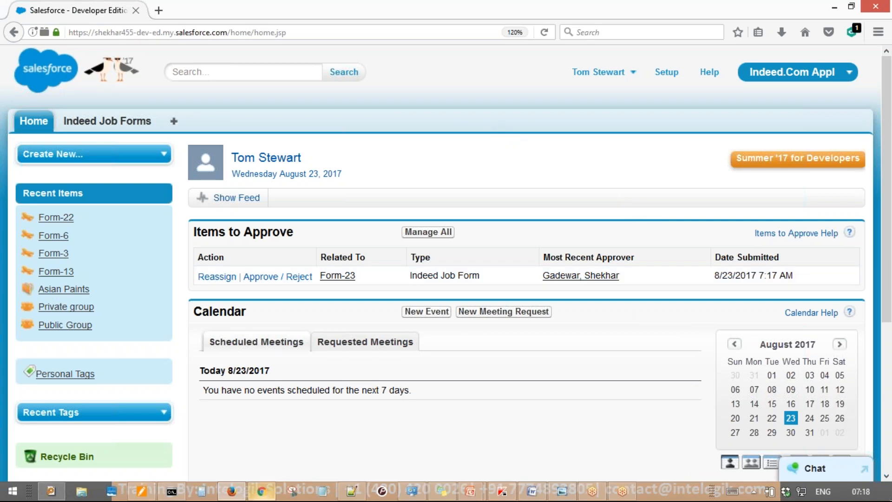
{"action": "mouse_move", "coordinate": [262, 491]}
{"action": "left_click", "coordinate": [311, 434]}
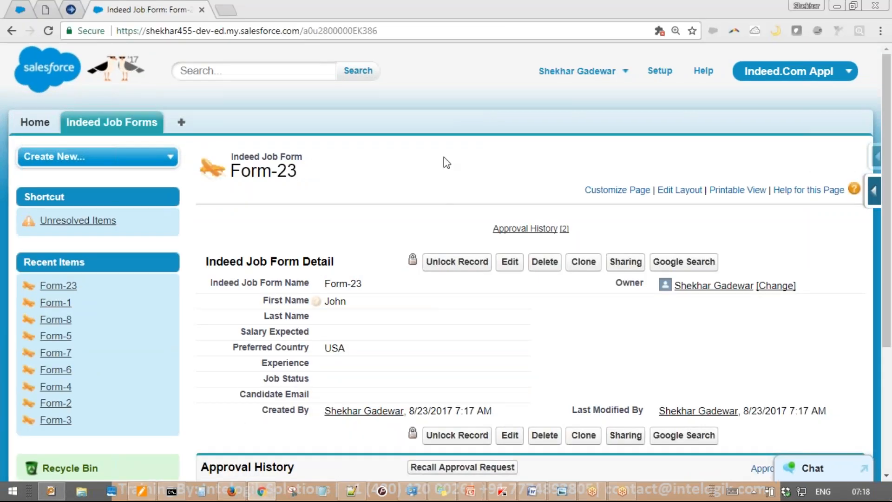
Highlight the record owner and the pending request, then start recalling Form-23's approval request
{"action": "key", "text": "ctrl+shift+d"}
{"action": "mouse_move", "coordinate": [645, 59]}
{"action": "left_mouse_down"}
{"action": "mouse_move", "coordinate": [594, 132]}
{"action": "mouse_move", "coordinate": [586, 51]}
{"action": "left_mouse_up"}
{"action": "key", "text": "Escape"}
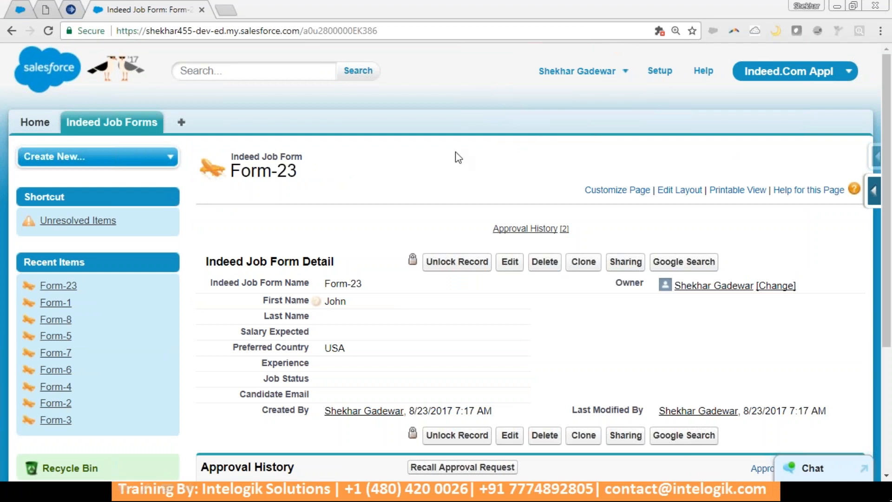
{"action": "scroll", "coordinate": [459, 157], "scroll_direction": "down", "scroll_amount": 4}
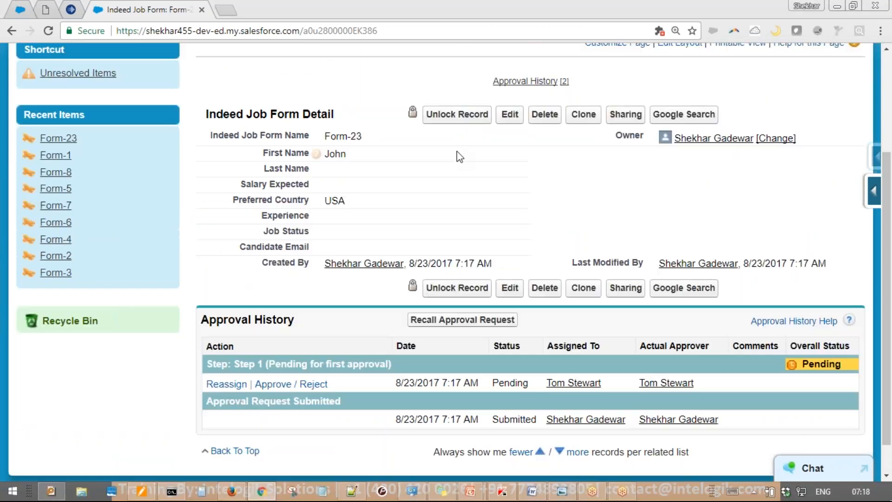
{"action": "mouse_move", "coordinate": [527, 247]}
{"action": "left_mouse_down"}
{"action": "mouse_move", "coordinate": [409, 260]}
{"action": "mouse_move", "coordinate": [463, 260]}
{"action": "left_mouse_up"}
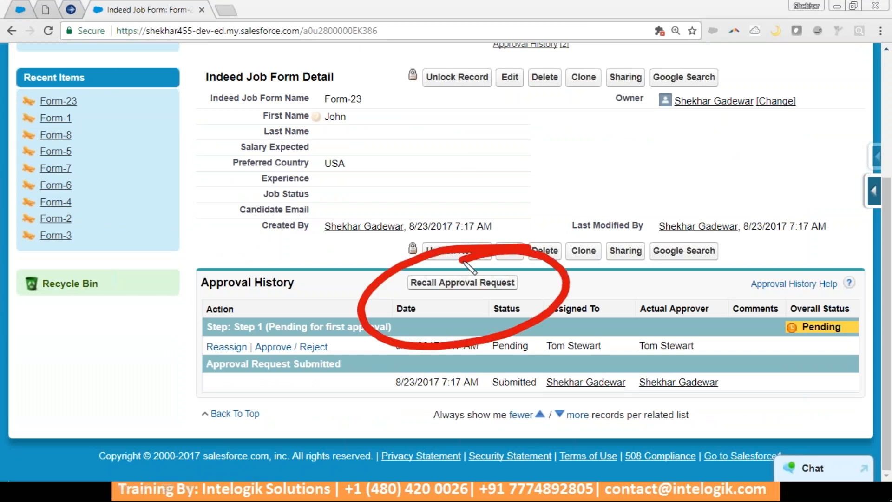
{"action": "key", "text": "Escape"}
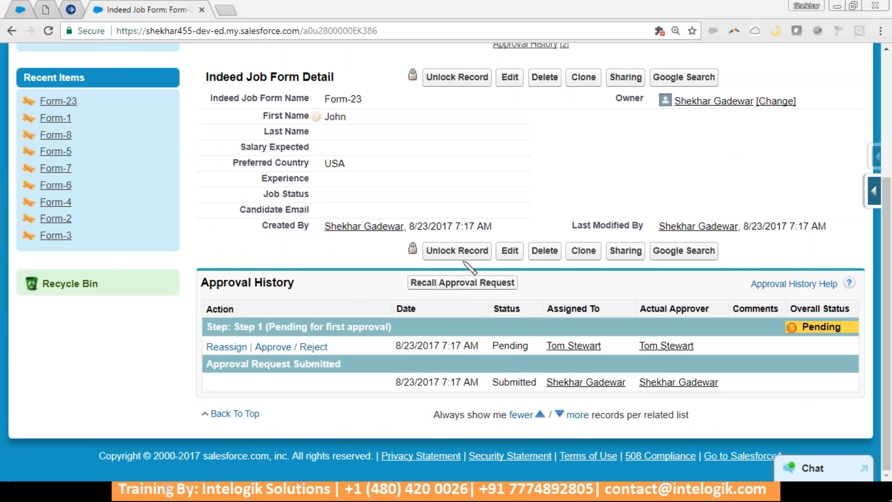
{"action": "left_click", "coordinate": [491, 282]}
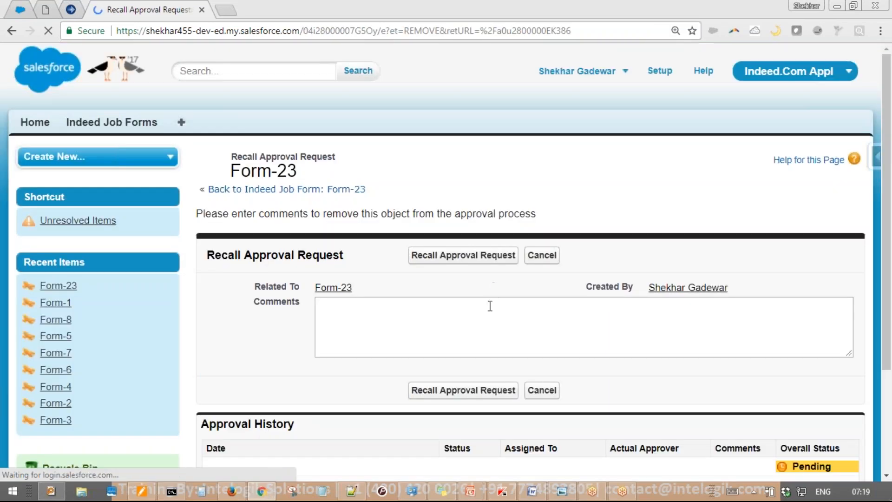
Enter the recall comment 'Candidate joined another company' and submit the recall
{"action": "left_click", "coordinate": [490, 305]}
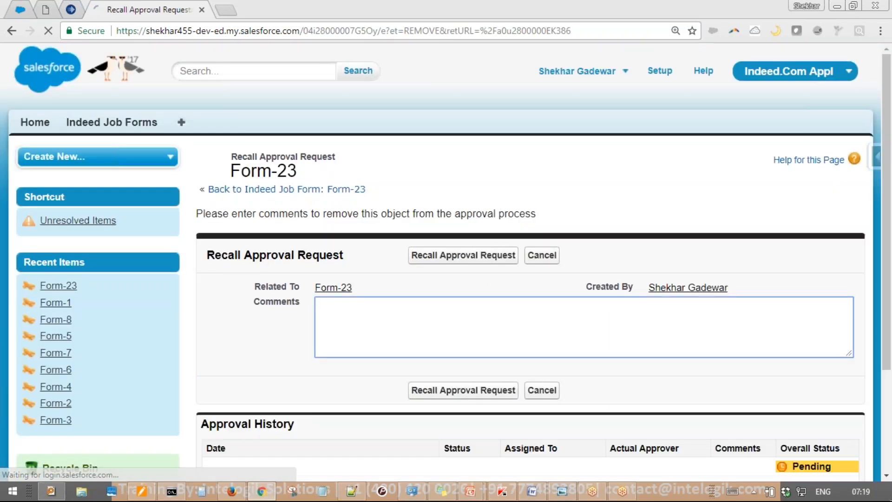
{"action": "type", "text": "Canddate"}
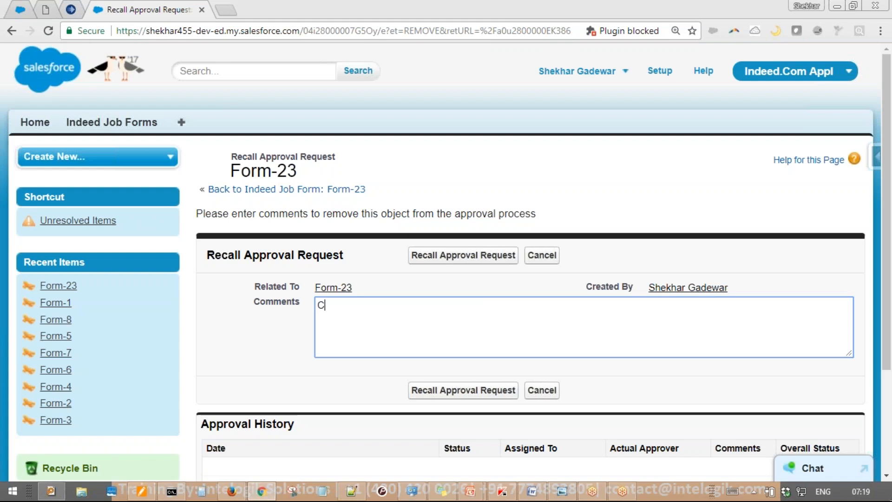
{"action": "key", "text": "BackSpace"}
{"action": "key", "text": "BackSpace"}
{"action": "key", "text": "BackSpace"}
{"action": "key", "text": "BackSpace"}
{"action": "type", "text": "idatejoi"}
{"action": "key", "text": "BackSpace"}
{"action": "key", "text": "BackSpace"}
{"action": "key", "text": "BackSpace"}
{"action": "type", "text": "joined another cpmpan"}
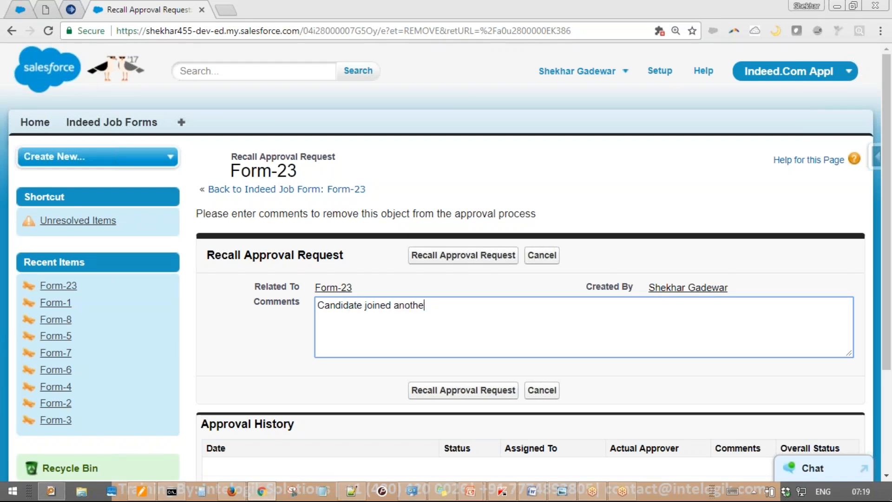
{"action": "key", "text": "BackSpace"}
{"action": "key", "text": "BackSpace"}
{"action": "key", "text": "BackSpace"}
{"action": "key", "text": "BackSpace"}
{"action": "key", "text": "BackSpace"}
{"action": "type", "text": "ompany"}
{"action": "left_click", "coordinate": [463, 255]}
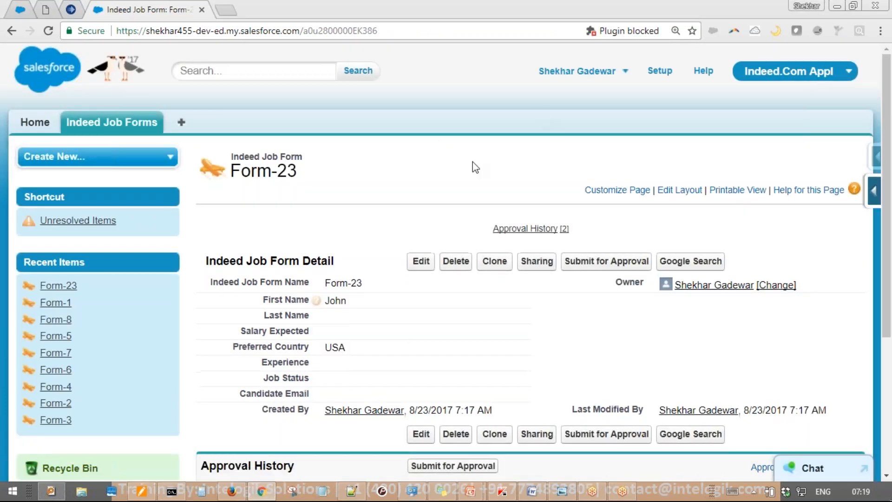
Check Form-23's Approval History shows Recalled, then switch to the approver's Firefox home page
{"action": "scroll", "coordinate": [474, 167], "scroll_direction": "down", "scroll_amount": 5}
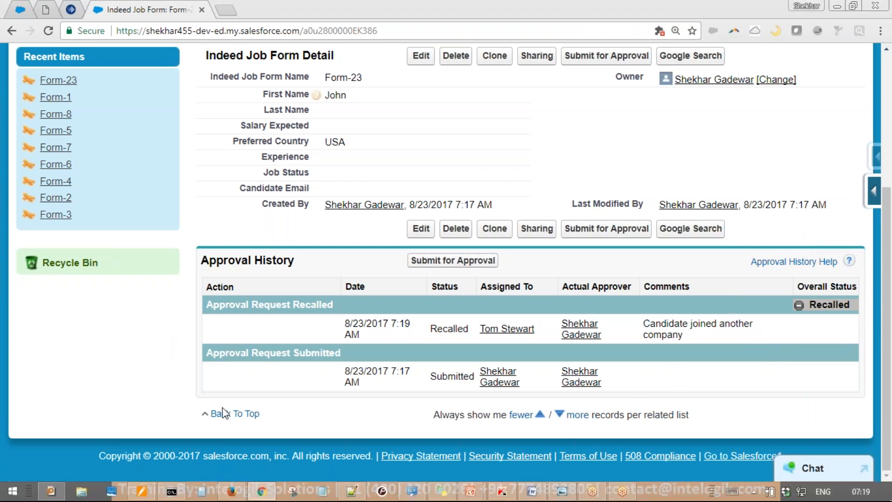
{"action": "left_click", "coordinate": [231, 491]}
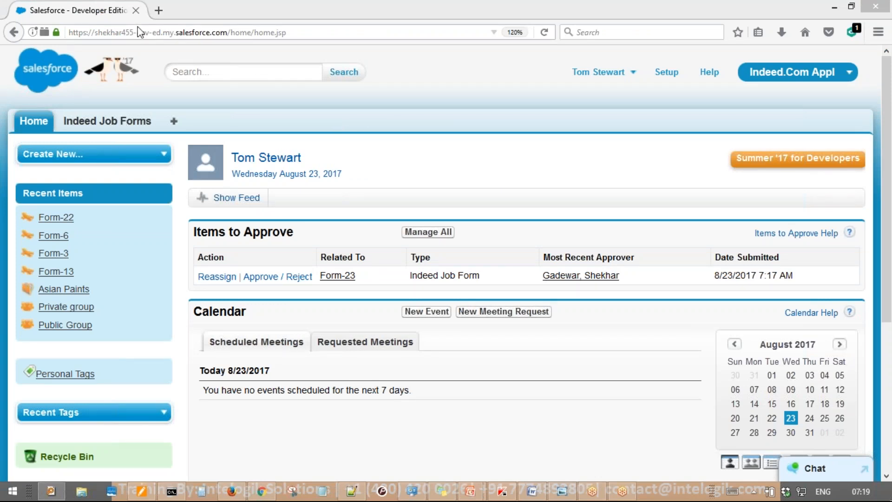
Reload the approver's home page to confirm Items to Approve is empty, then return to Form-23
{"action": "left_click", "coordinate": [543, 32]}
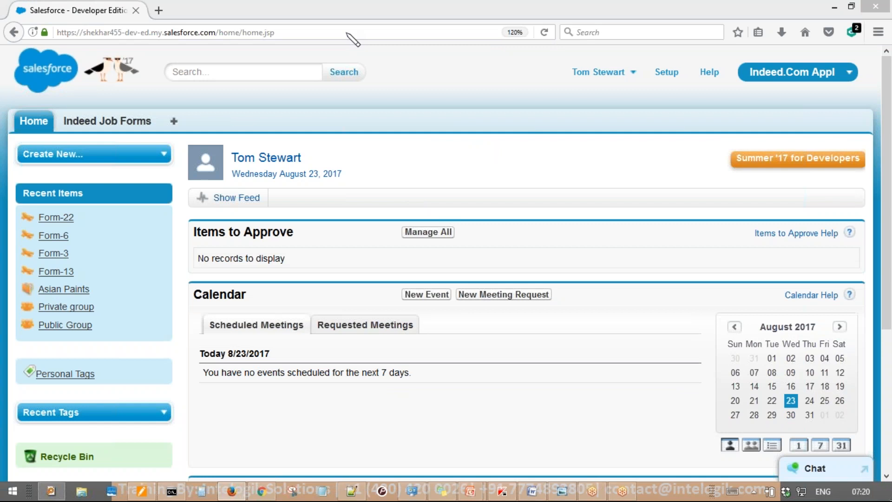
{"action": "left_click", "coordinate": [346, 32]}
{"action": "key", "text": "Return"}
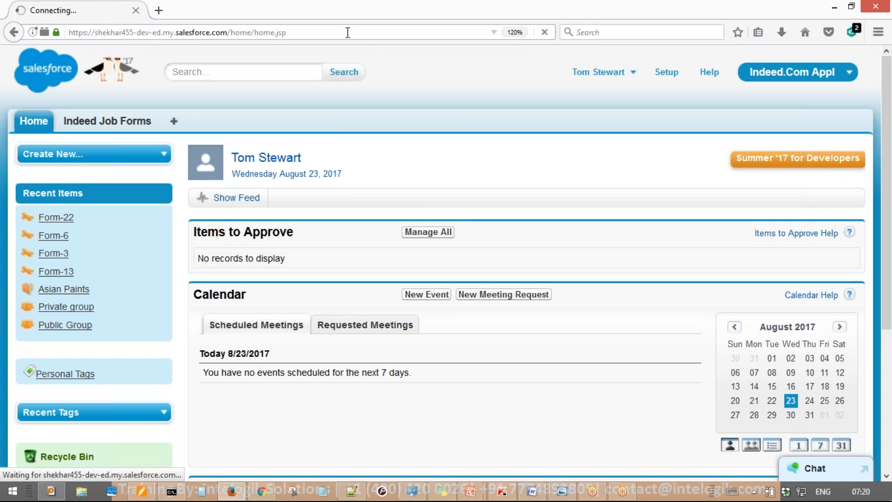
{"action": "mouse_move", "coordinate": [404, 160]}
{"action": "left_mouse_down"}
{"action": "mouse_move", "coordinate": [131, 288]}
{"action": "mouse_move", "coordinate": [293, 162]}
{"action": "left_mouse_up"}
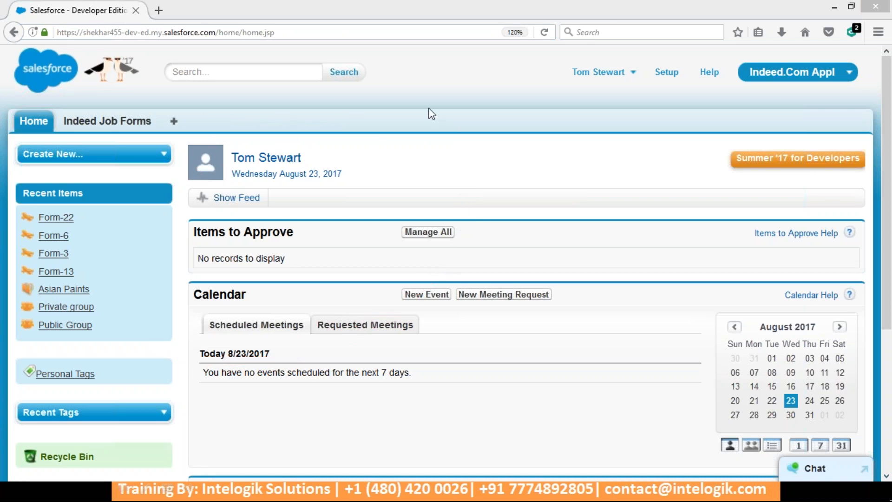
{"action": "left_click", "coordinate": [261, 492]}
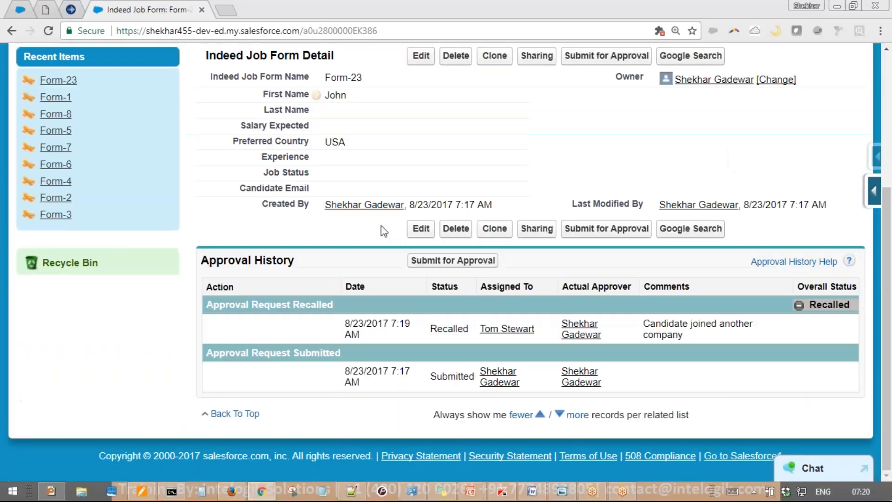
From Setup, expand Create > Workflow & Approvals to reach the Indeed Job Form Approval Processes list
{"action": "scroll", "coordinate": [143, 335], "scroll_direction": "up", "scroll_amount": 3}
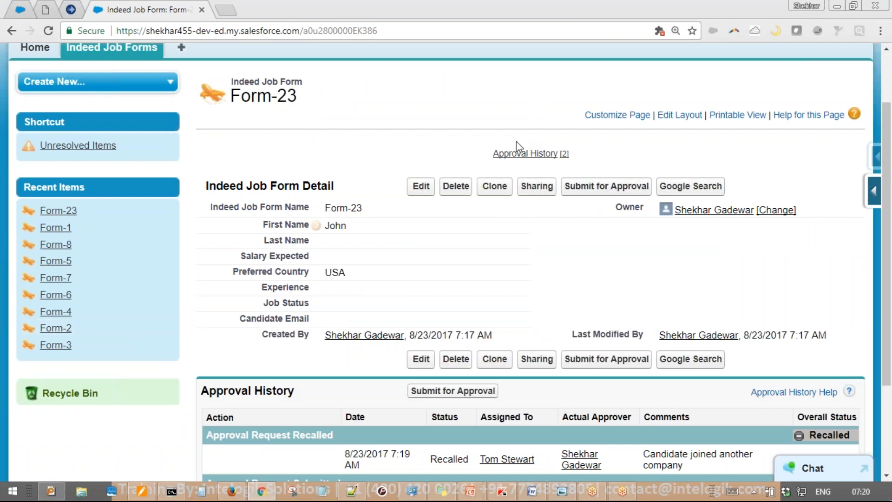
{"action": "scroll", "coordinate": [516, 141], "scroll_direction": "up", "scroll_amount": 3}
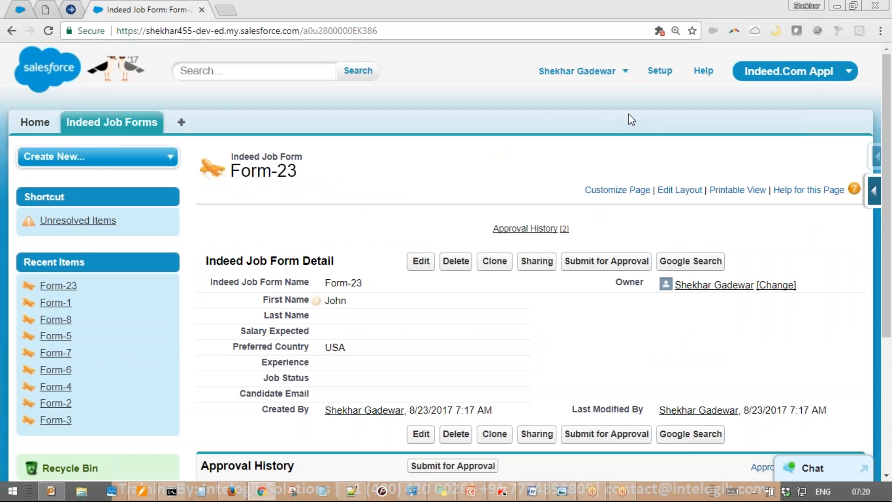
{"action": "left_click", "coordinate": [659, 71]}
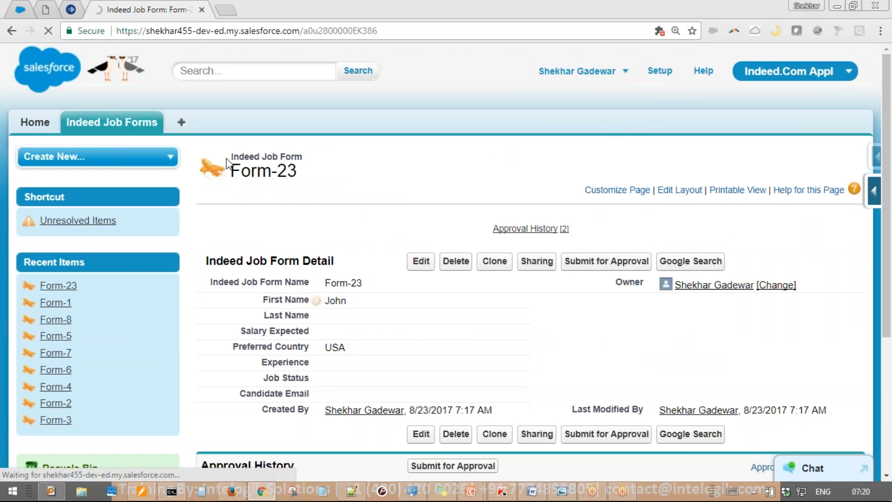
{"action": "scroll", "coordinate": [169, 195], "scroll_direction": "down", "scroll_amount": 12}
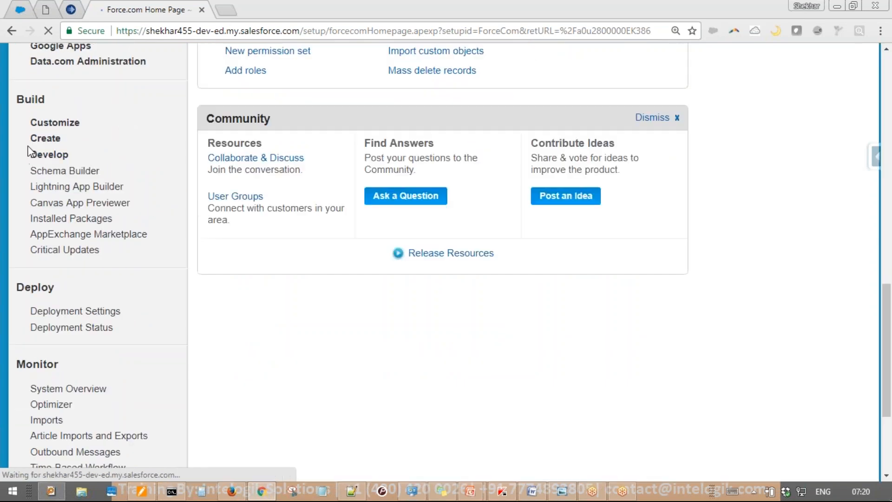
{"action": "left_click", "coordinate": [32, 138]}
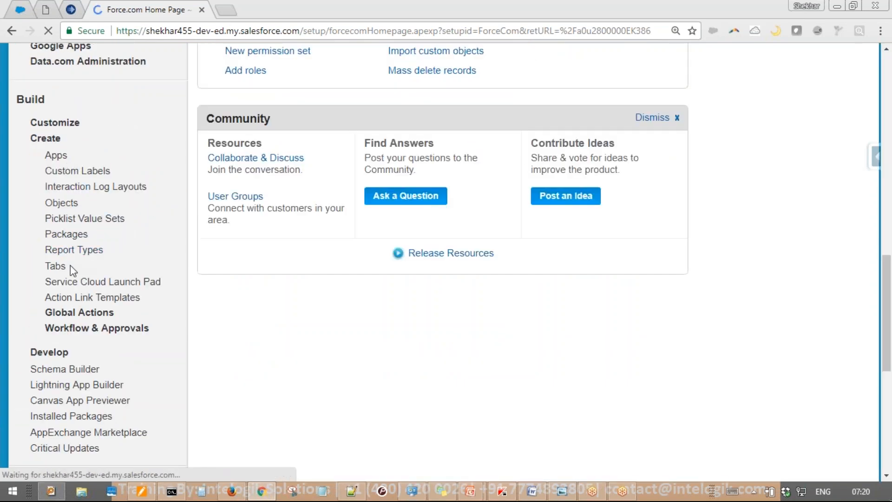
{"action": "left_click", "coordinate": [97, 328]}
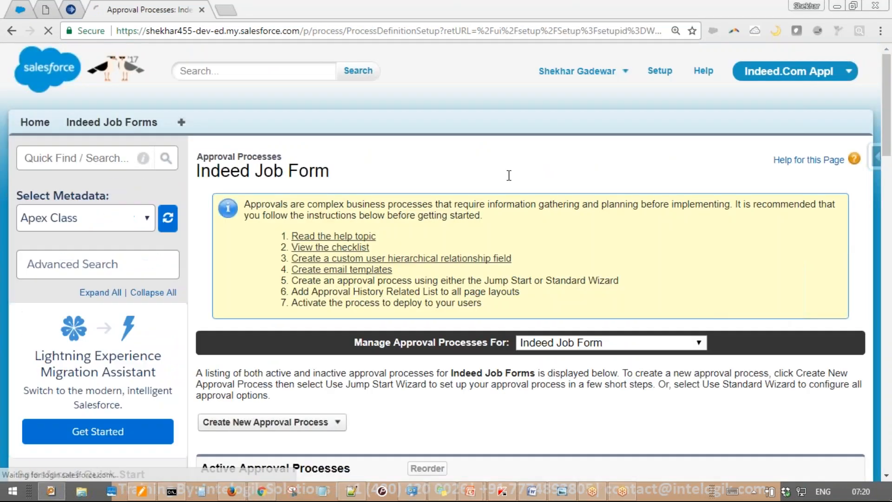
{"action": "scroll", "coordinate": [444, 227], "scroll_direction": "down", "scroll_amount": 6}
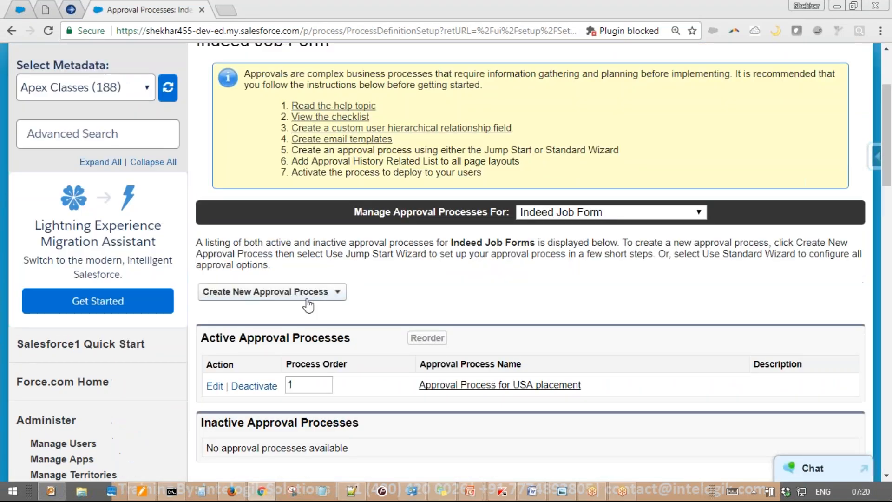
Start a new approval process with the full setup wizard, named 'Multi Step AP' (Multi_Step_AP)
{"action": "left_click", "coordinate": [305, 296]}
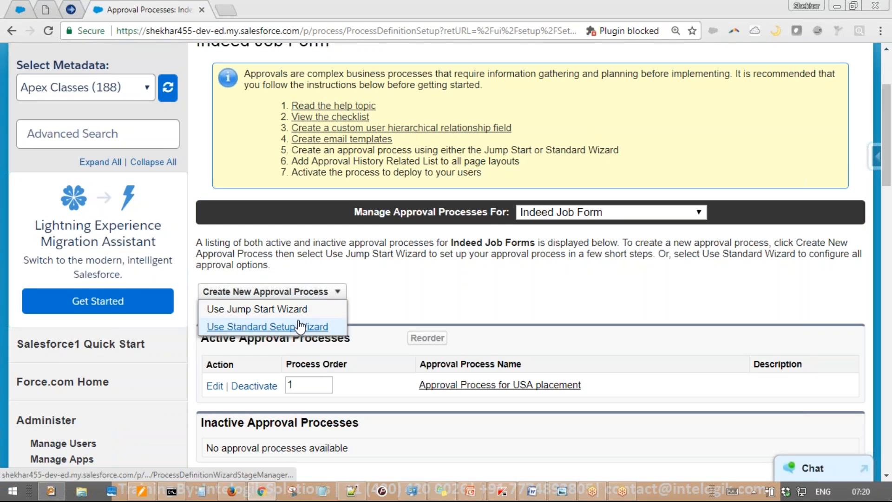
{"action": "left_click", "coordinate": [302, 326]}
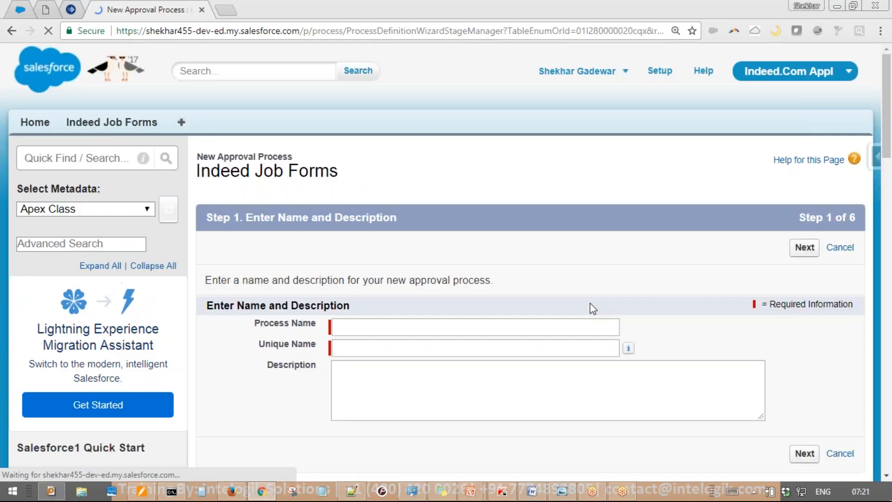
{"action": "left_click", "coordinate": [497, 323]}
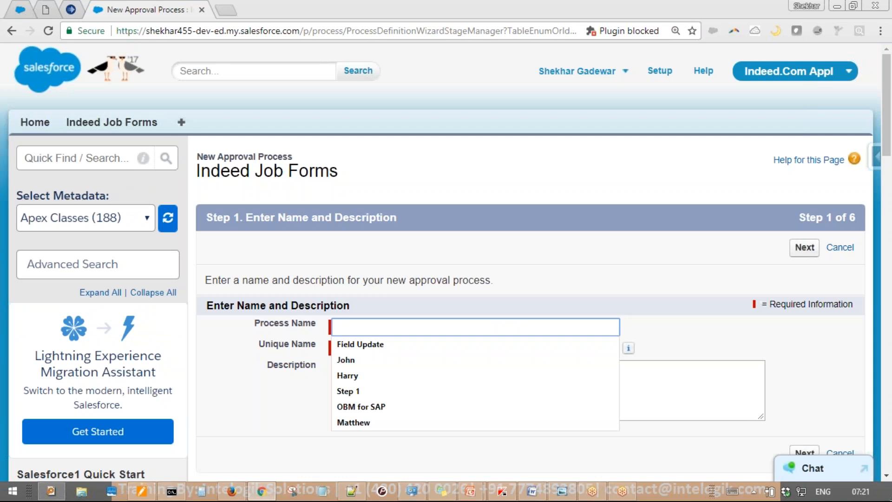
{"action": "type", "text": "M"}
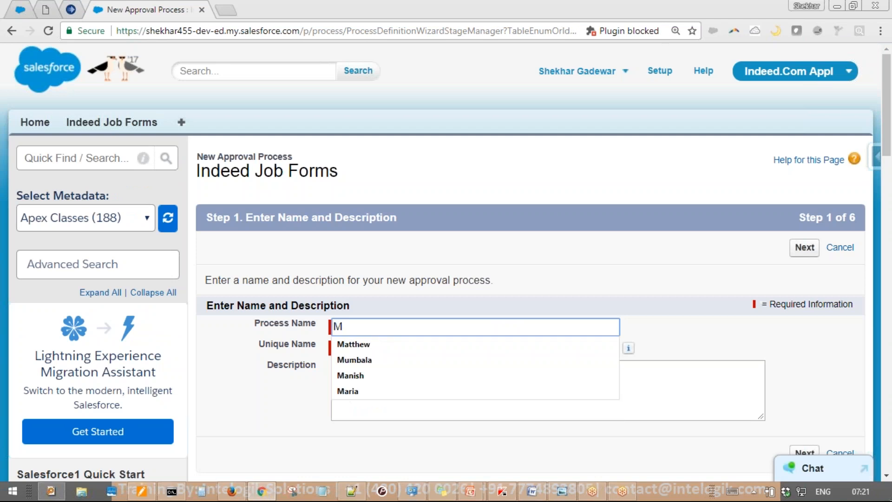
{"action": "type", "text": "ulti Step AP"}
{"action": "key", "text": "Tab"}
{"action": "key", "text": "Tab"}
{"action": "key", "text": "Tab"}
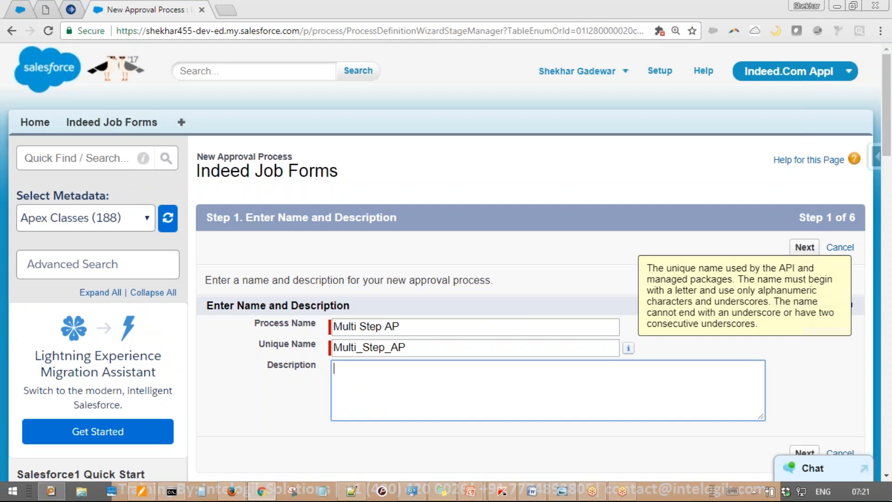
{"action": "left_click", "coordinate": [802, 248]}
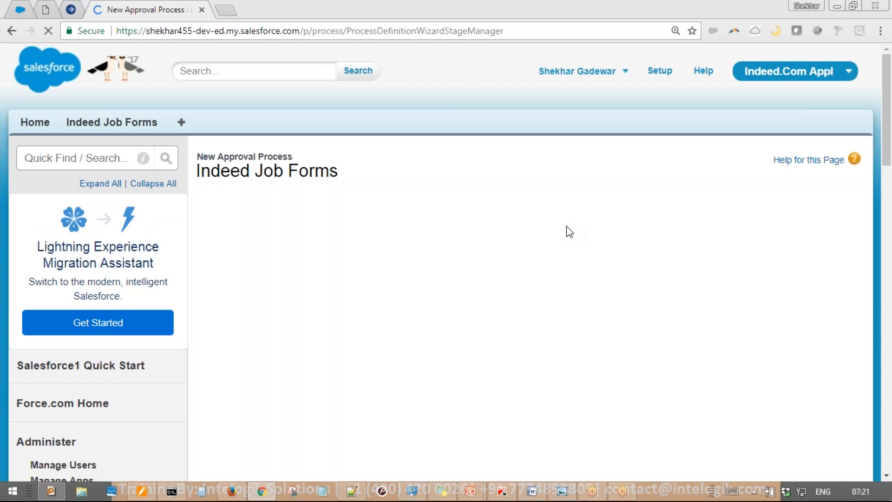
Set the entry criteria to Preferred Country equals USA, picked from the value lookup, and continue
{"action": "scroll", "coordinate": [563, 224], "scroll_direction": "down", "scroll_amount": 3}
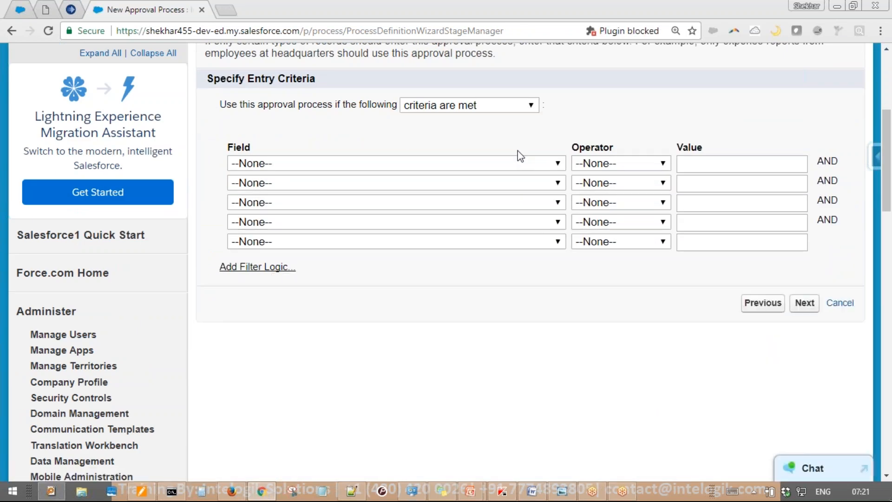
{"action": "left_click", "coordinate": [494, 106]}
{"action": "left_click", "coordinate": [494, 116]}
{"action": "left_click", "coordinate": [529, 163]}
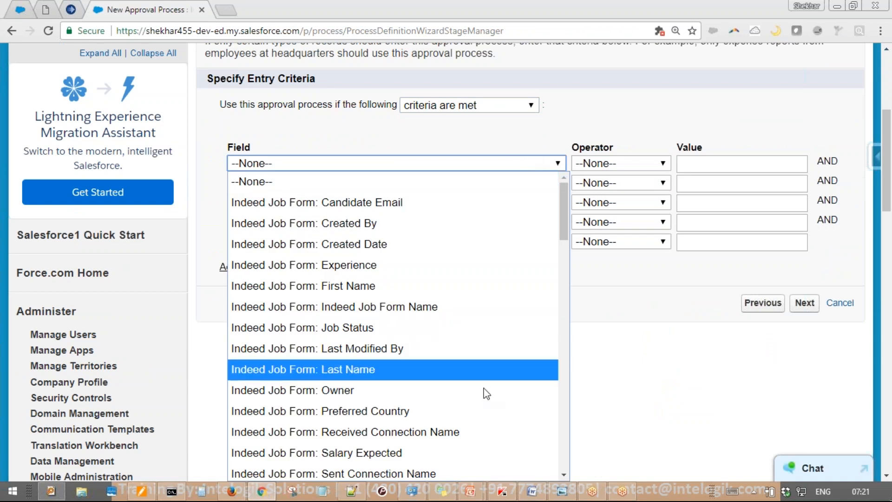
{"action": "left_click", "coordinate": [483, 410]}
{"action": "left_click", "coordinate": [655, 163]}
{"action": "left_click", "coordinate": [599, 201]}
{"action": "left_click", "coordinate": [821, 161]}
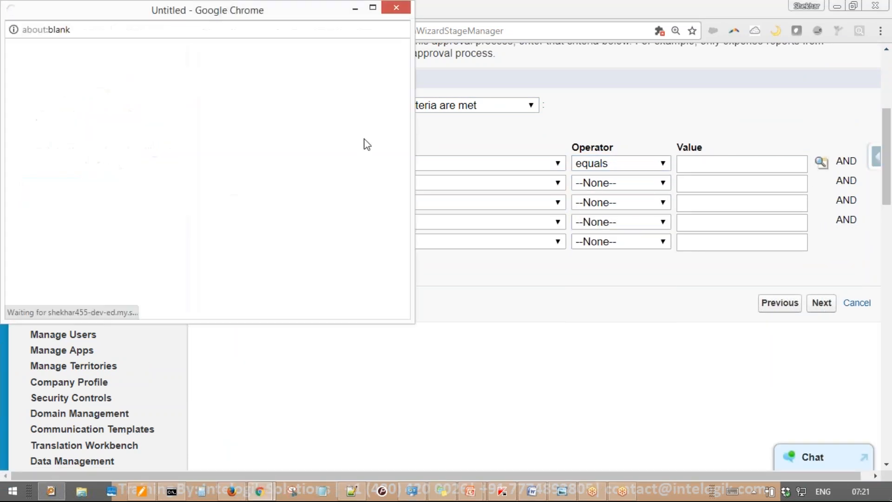
{"action": "left_click", "coordinate": [59, 166]}
{"action": "left_click", "coordinate": [192, 92]}
{"action": "scroll", "coordinate": [505, 113], "scroll_direction": "up", "scroll_amount": 3}
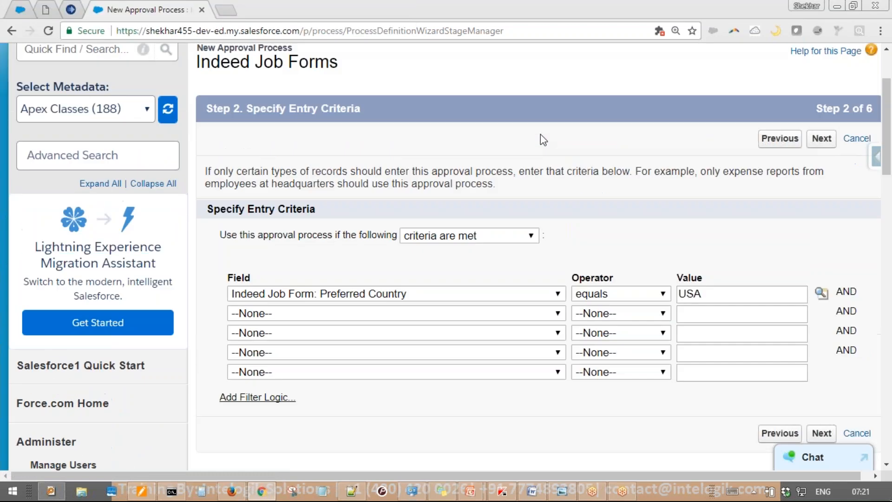
{"action": "left_click", "coordinate": [818, 142]}
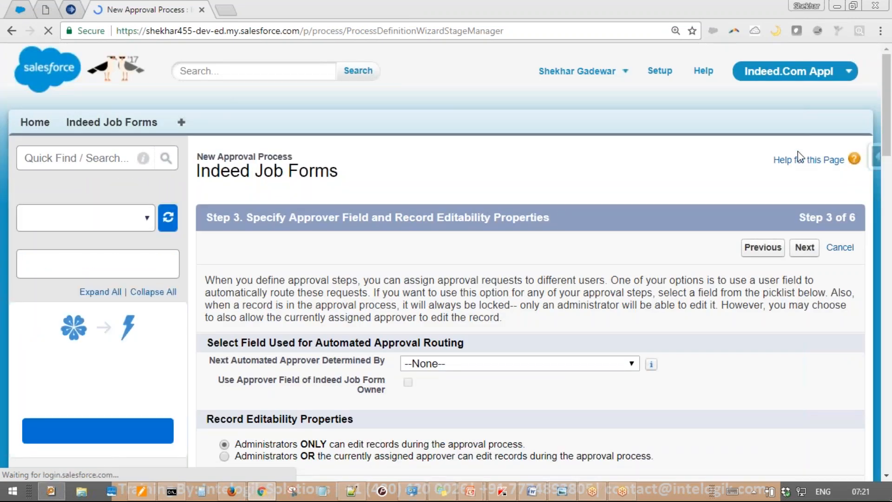
Choose Manager as the field that determines the next automated approver
{"action": "scroll", "coordinate": [588, 182], "scroll_direction": "down", "scroll_amount": 3}
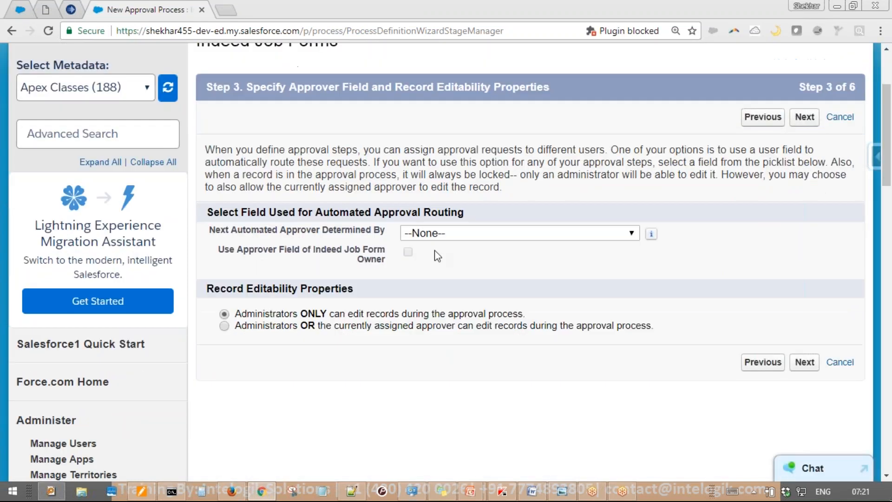
{"action": "left_click", "coordinate": [447, 237]}
{"action": "left_click", "coordinate": [451, 304]}
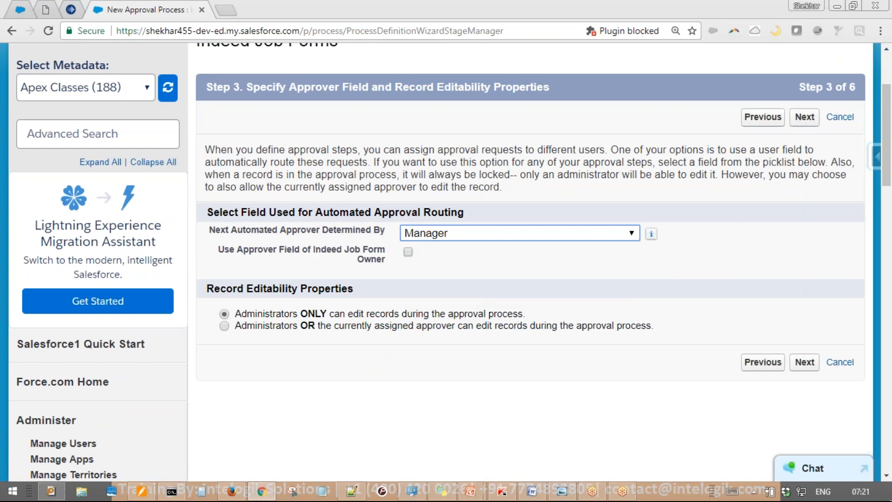
{"action": "left_click", "coordinate": [803, 118]}
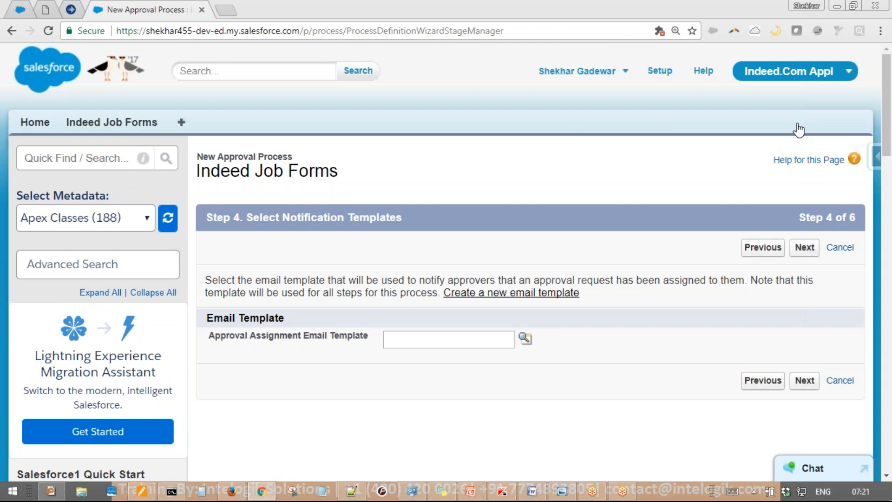
Check the approval email templates but leave the template blank and continue
{"action": "scroll", "coordinate": [508, 245], "scroll_direction": "down", "scroll_amount": 3}
{"action": "left_click", "coordinate": [525, 208]}
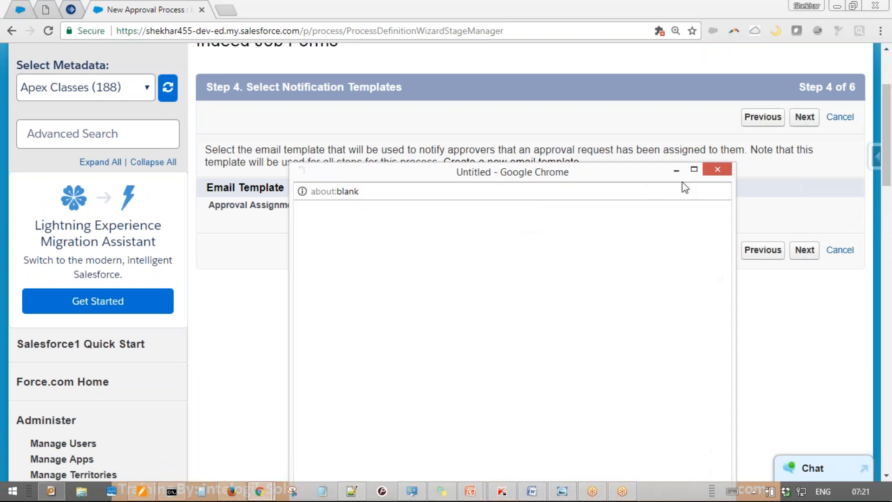
{"action": "left_click", "coordinate": [716, 171]}
{"action": "left_click", "coordinate": [813, 117]}
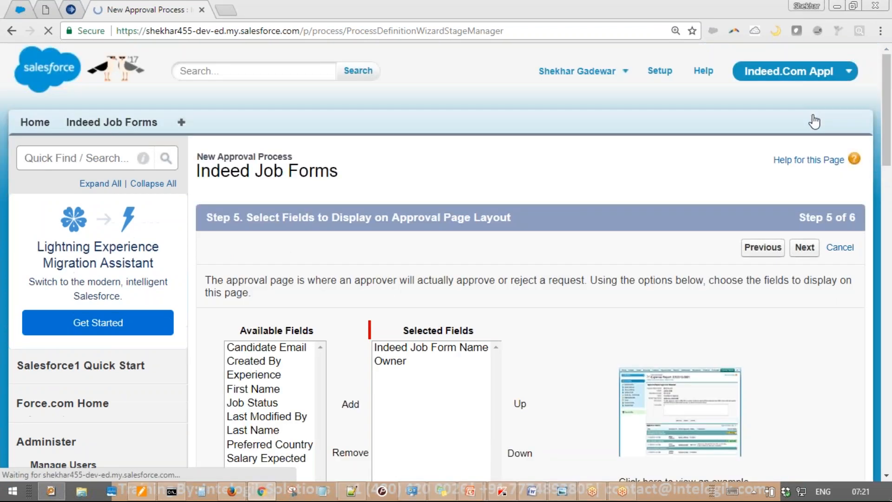
Keep the default layout fields, then make one specific user the sole submitter instead of Indeed Job Form Owner
{"action": "scroll", "coordinate": [483, 267], "scroll_direction": "down", "scroll_amount": 5}
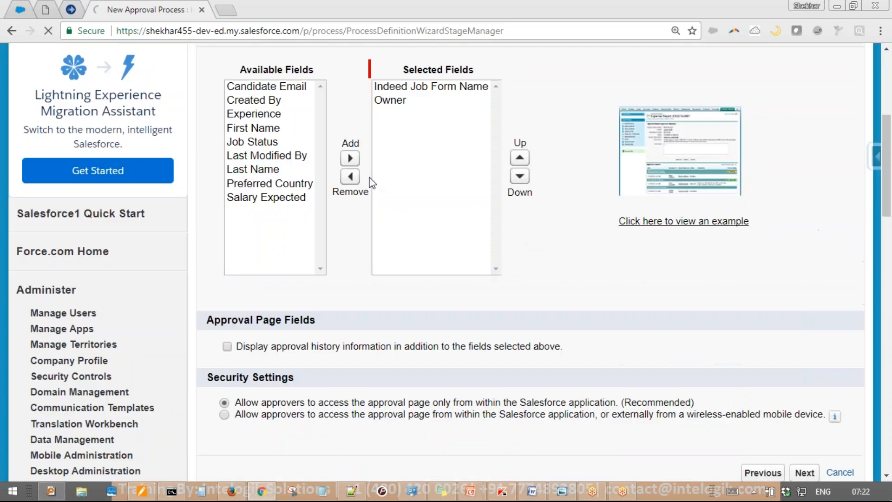
{"action": "scroll", "coordinate": [639, 274], "scroll_direction": "up", "scroll_amount": 3}
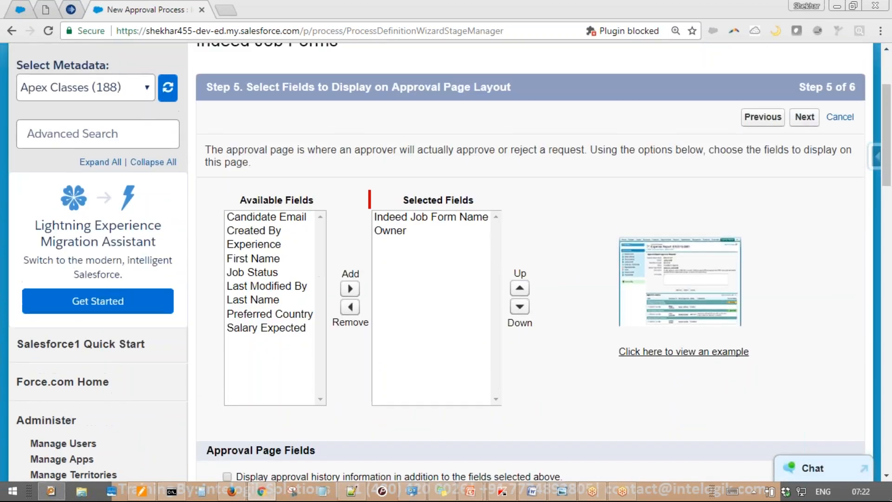
{"action": "left_click", "coordinate": [803, 119]}
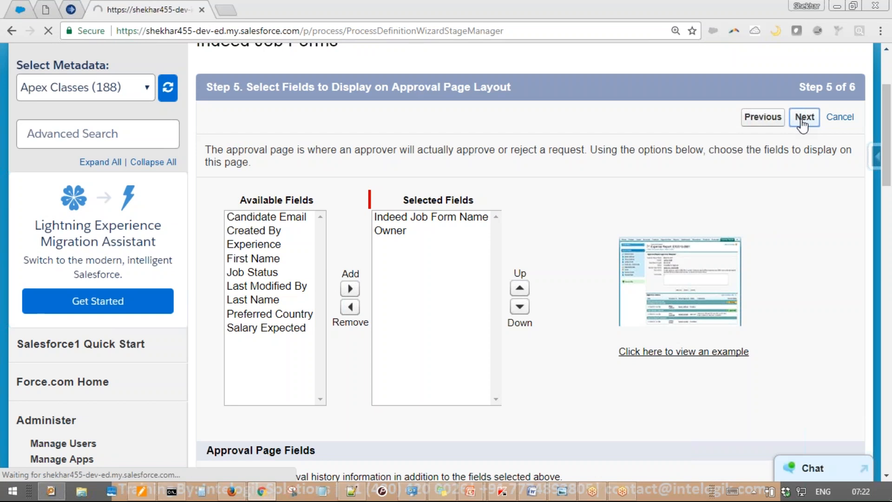
{"action": "scroll", "coordinate": [581, 245], "scroll_direction": "down", "scroll_amount": 5}
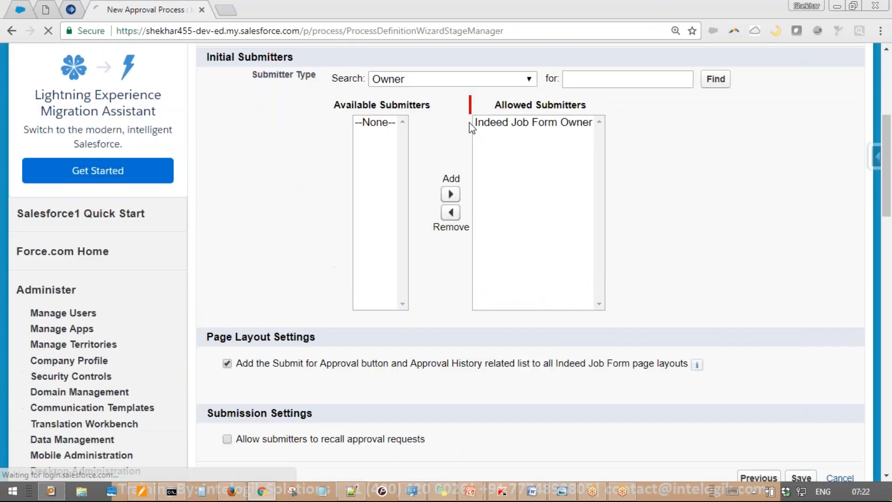
{"action": "left_click", "coordinate": [454, 82]}
{"action": "left_click", "coordinate": [404, 305]}
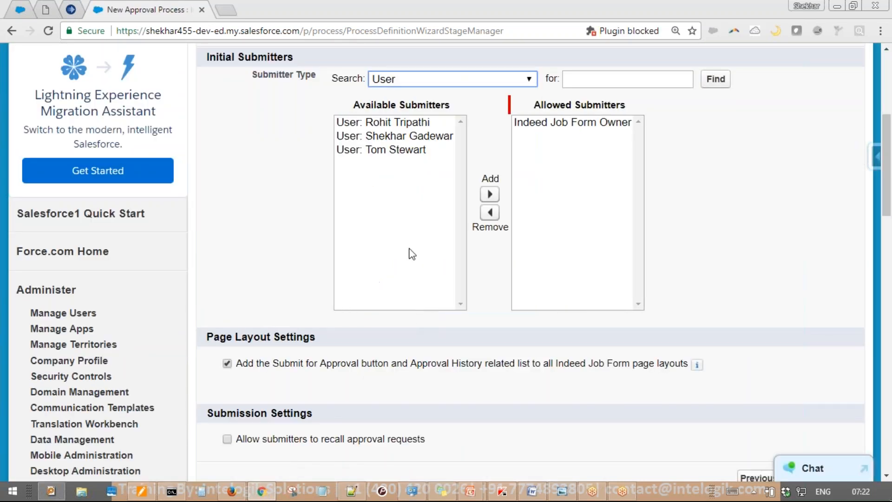
{"action": "left_click", "coordinate": [418, 137]}
{"action": "left_click", "coordinate": [489, 194]}
{"action": "left_click", "coordinate": [545, 123]}
{"action": "left_click", "coordinate": [466, 213]}
Allow submitters to recall approval requests and save the approval process
{"action": "scroll", "coordinate": [612, 257], "scroll_direction": "up", "scroll_amount": 3}
{"action": "scroll", "coordinate": [612, 257], "scroll_direction": "down", "scroll_amount": 6}
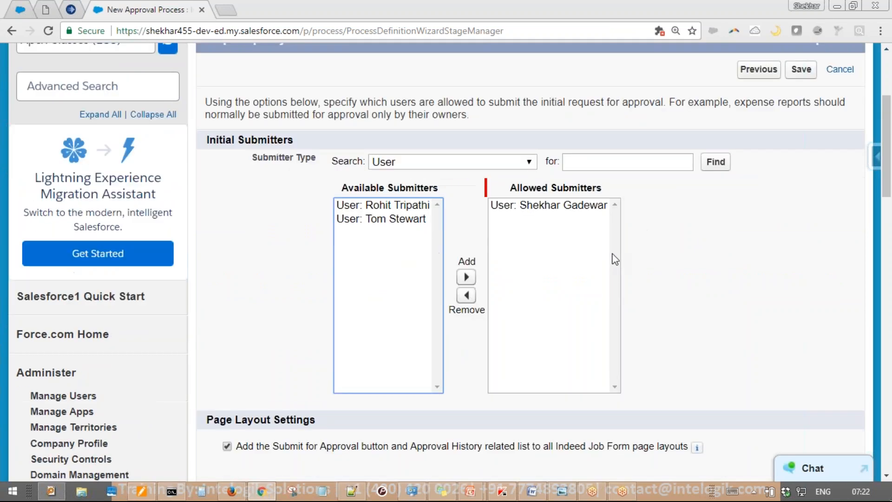
{"action": "left_click", "coordinate": [367, 310]}
{"action": "scroll", "coordinate": [707, 194], "scroll_direction": "up", "scroll_amount": 8}
{"action": "left_click", "coordinate": [796, 251]}
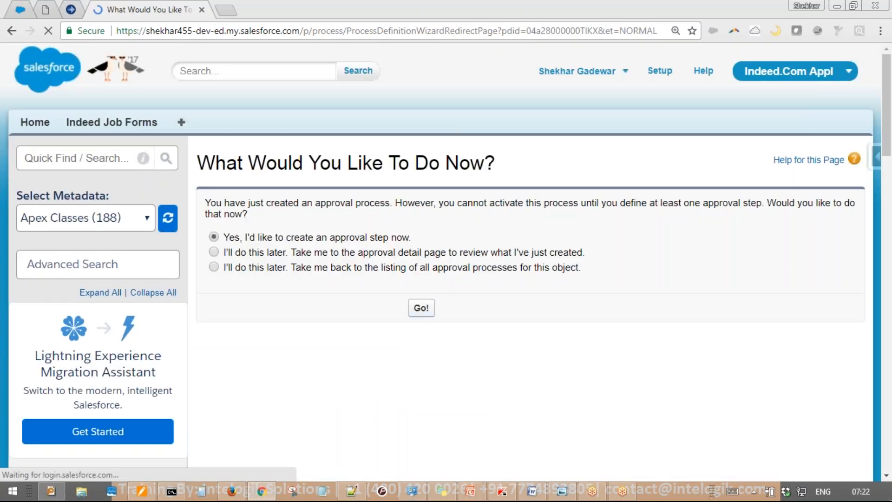
Create a new approval step named 'Step 1' with a description naming the two users involved
{"action": "left_click", "coordinate": [420, 308]}
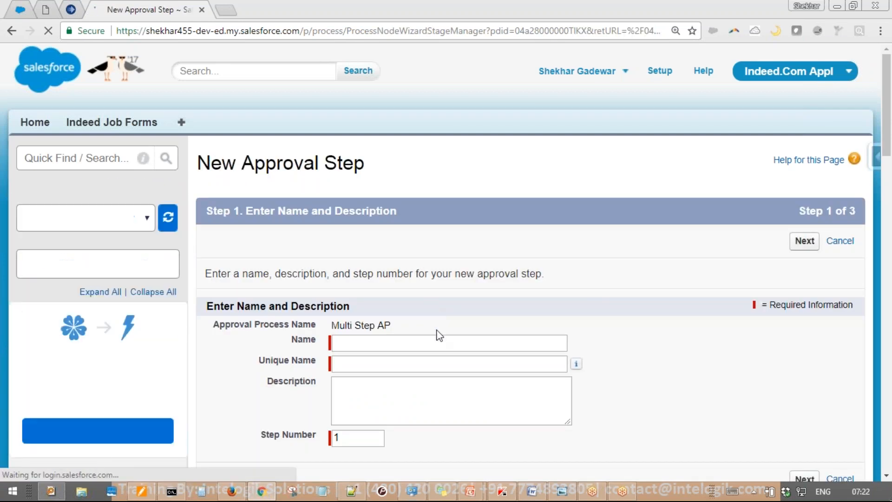
{"action": "type", "text": "Step 1"}
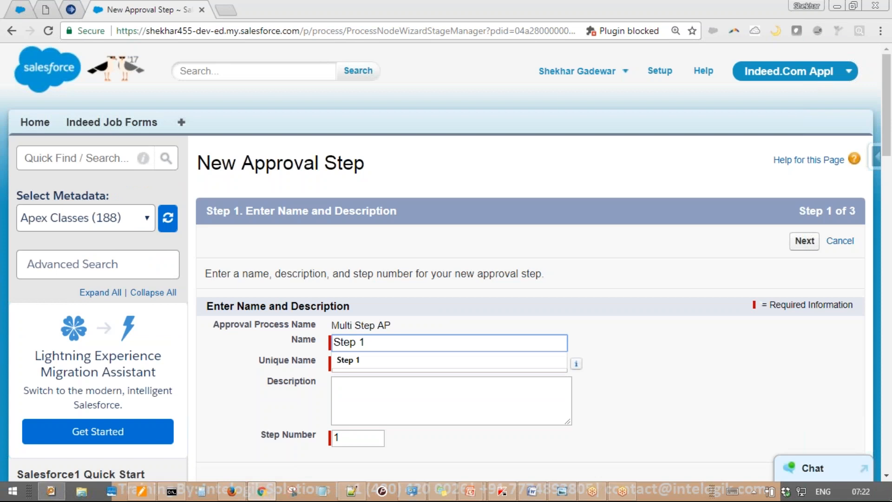
{"action": "key", "text": "Tab"}
{"action": "key", "text": "Tab"}
{"action": "type", "text": "She"}
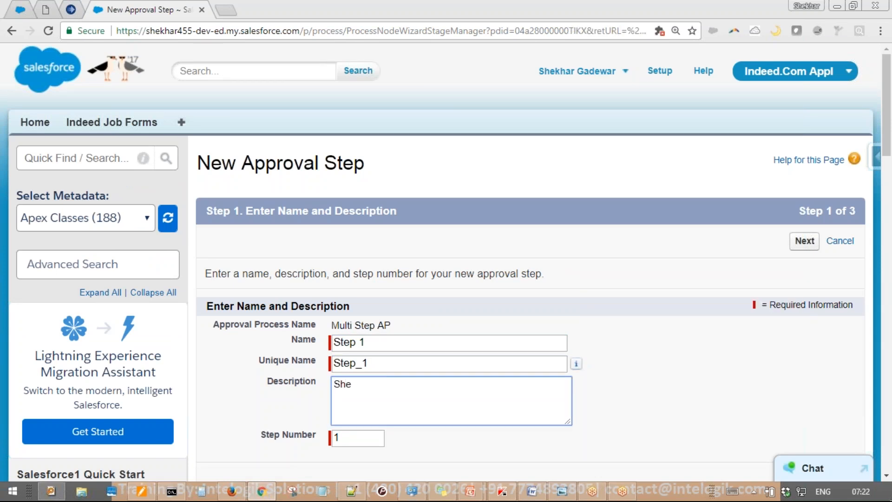
{"action": "type", "text": "khat to T"}
{"action": "key", "text": "Left"}
{"action": "key", "text": "Left"}
{"action": "key", "text": "Left"}
{"action": "key", "text": "Left"}
{"action": "key", "text": "Left"}
{"action": "key", "text": "Left"}
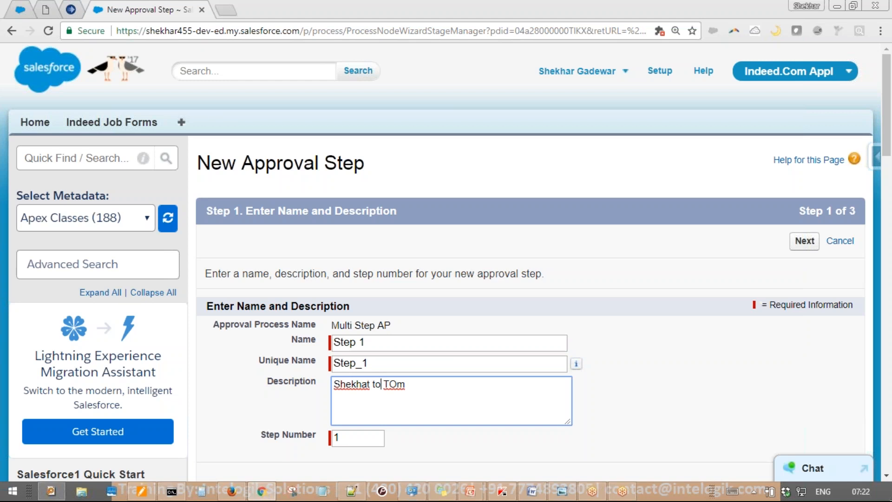
{"action": "key", "text": "BackSpace"}
{"action": "key", "text": "BackSpace"}
{"action": "type", "text": "r"}
{"action": "key", "text": "Right"}
{"action": "key", "text": "Right"}
{"action": "key", "text": "BackSpace"}
Finish the description, keep 'All records should enter this step', and proceed to approver assignment
{"action": "type", "text": "o"}
{"action": "left_click", "coordinate": [804, 240]}
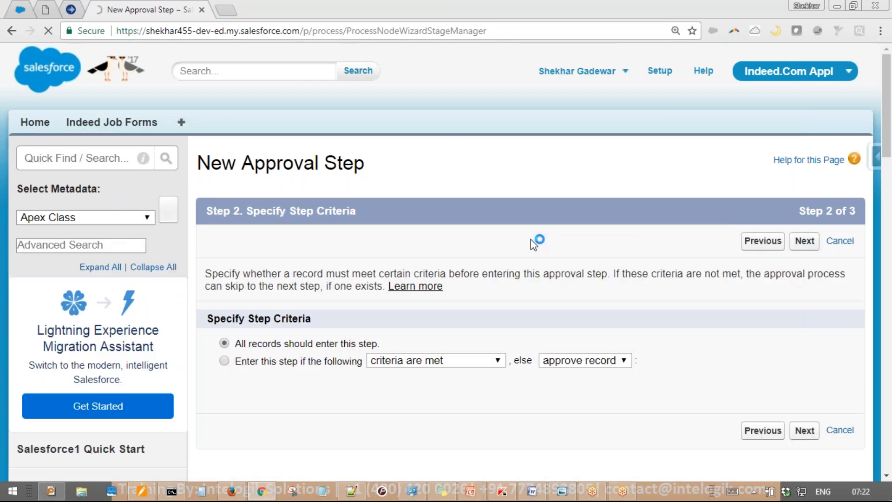
{"action": "scroll", "coordinate": [512, 252], "scroll_direction": "down", "scroll_amount": 5}
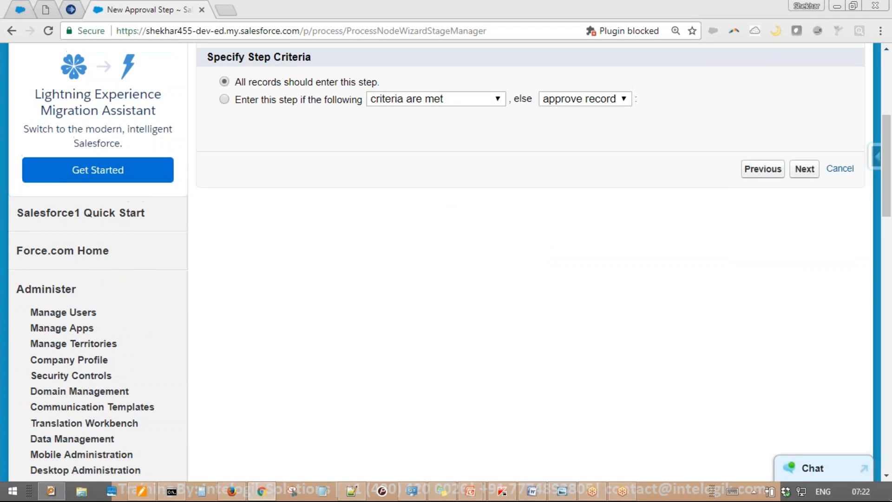
{"action": "scroll", "coordinate": [511, 253], "scroll_direction": "up", "scroll_amount": 3}
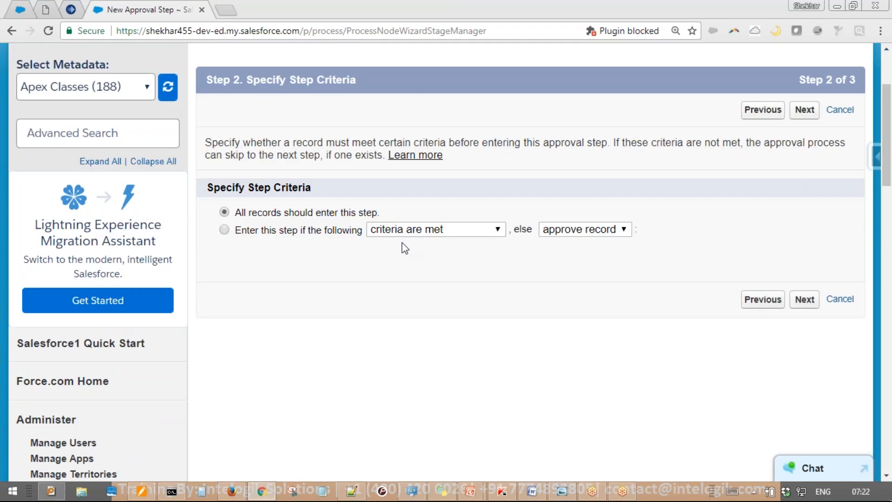
{"action": "left_click", "coordinate": [804, 110]}
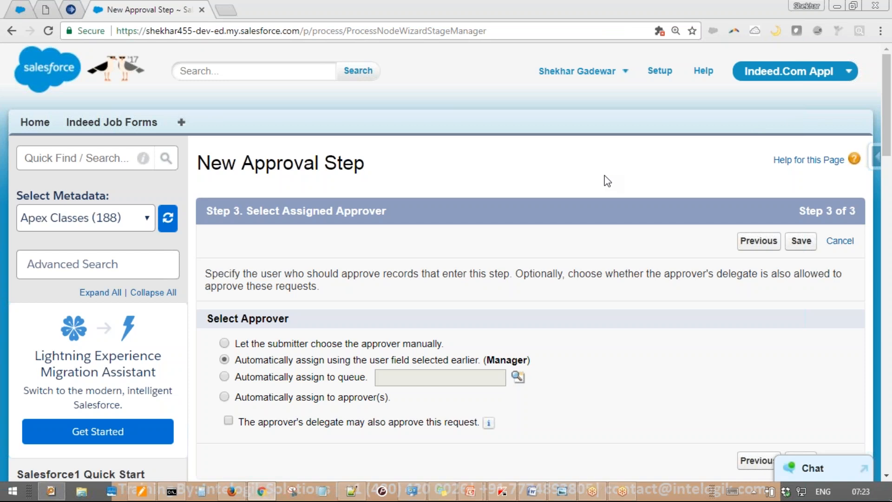
Choose to automatically assign Step 1 to specific approvers
{"action": "scroll", "coordinate": [604, 181], "scroll_direction": "down", "scroll_amount": 3}
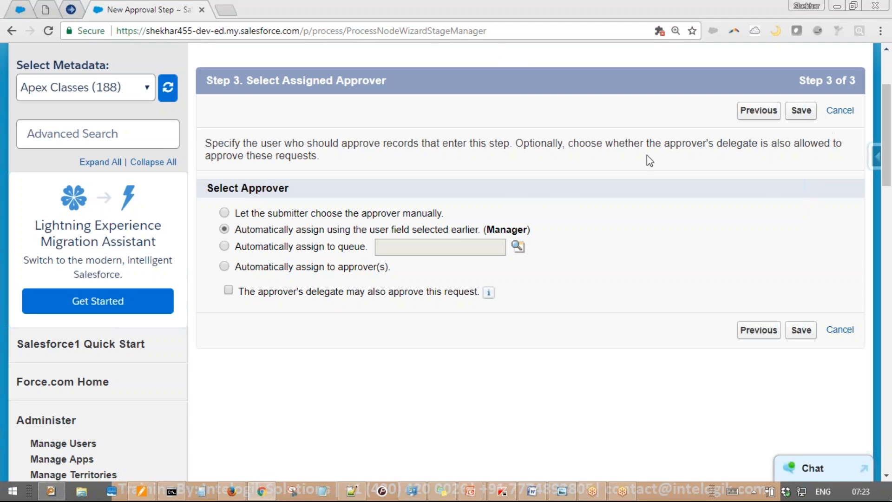
{"action": "left_click_drag", "start_coordinate": [246, 231], "coordinate": [538, 236]}
{"action": "left_click", "coordinate": [570, 238]}
{"action": "left_click_drag", "start_coordinate": [278, 214], "coordinate": [445, 215]}
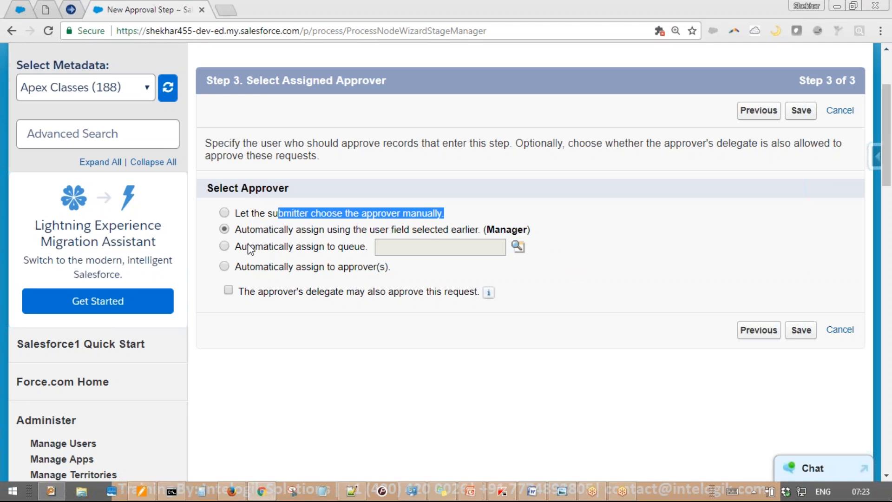
{"action": "left_click_drag", "start_coordinate": [236, 247], "coordinate": [368, 251]}
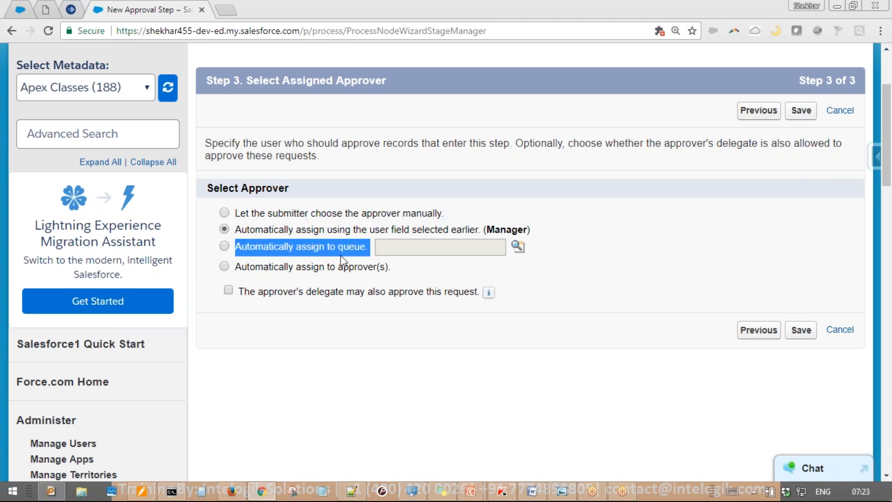
{"action": "left_click", "coordinate": [262, 268]}
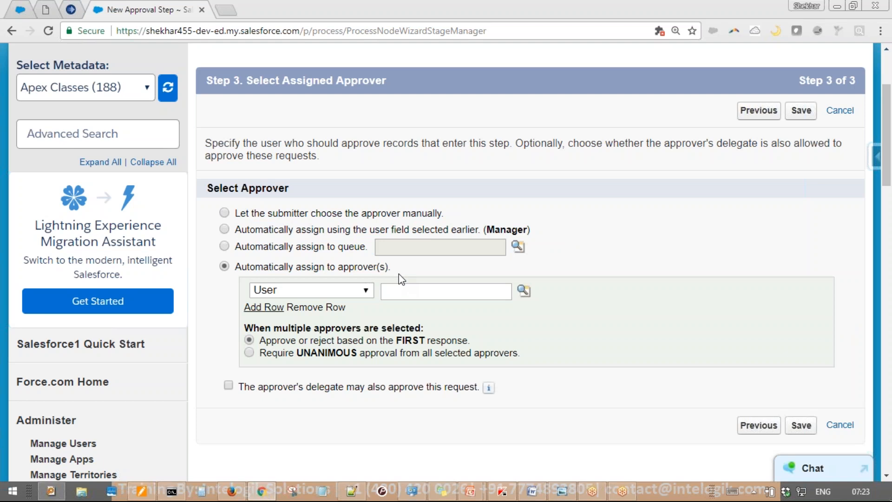
{"action": "left_click_drag", "start_coordinate": [401, 274], "coordinate": [225, 274]}
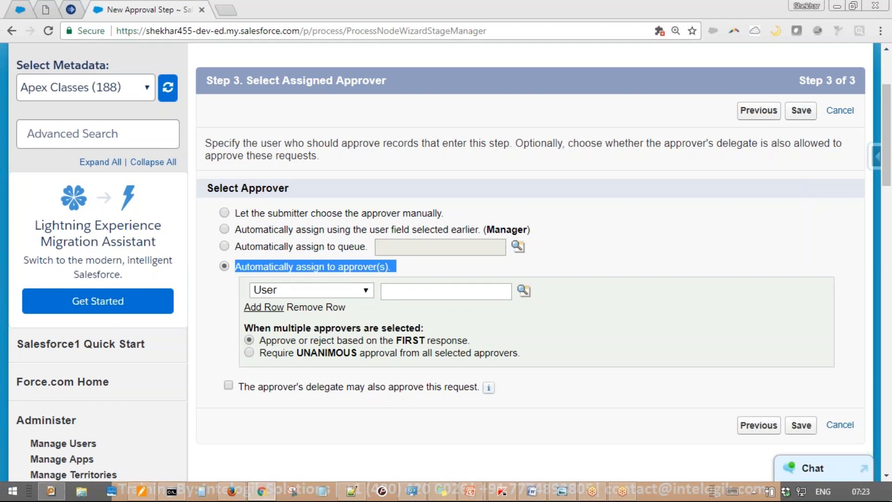
Require unanimous approval from all selected approvers instead of first response
{"action": "left_click_drag", "start_coordinate": [258, 340], "coordinate": [472, 341]}
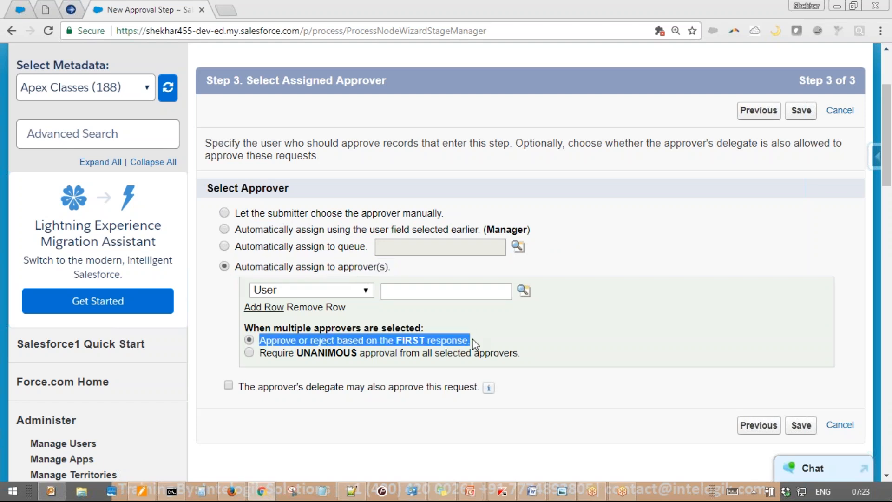
{"action": "left_click", "coordinate": [298, 356]}
{"action": "left_click_drag", "start_coordinate": [266, 352], "coordinate": [473, 352]}
{"action": "left_click", "coordinate": [489, 353]}
{"action": "left_click_drag", "start_coordinate": [267, 354], "coordinate": [515, 357]}
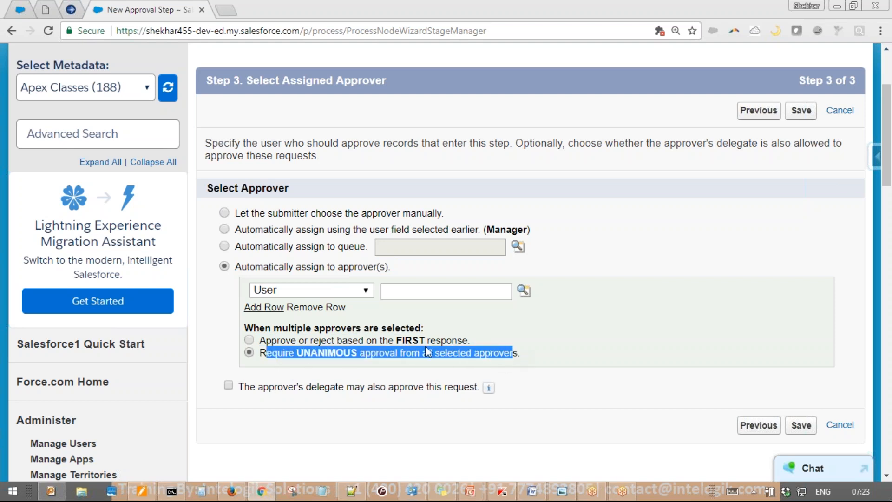
{"action": "left_click_drag", "start_coordinate": [259, 341], "coordinate": [467, 343]}
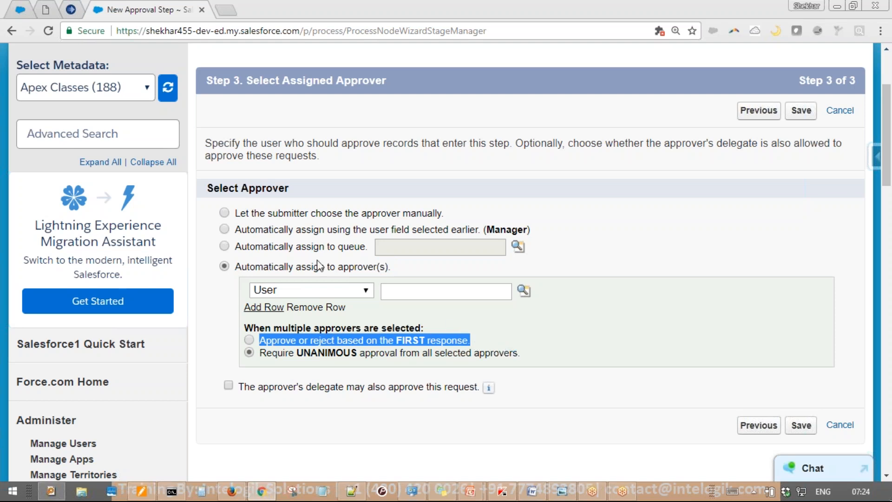
{"action": "left_click_drag", "start_coordinate": [235, 266], "coordinate": [415, 271]}
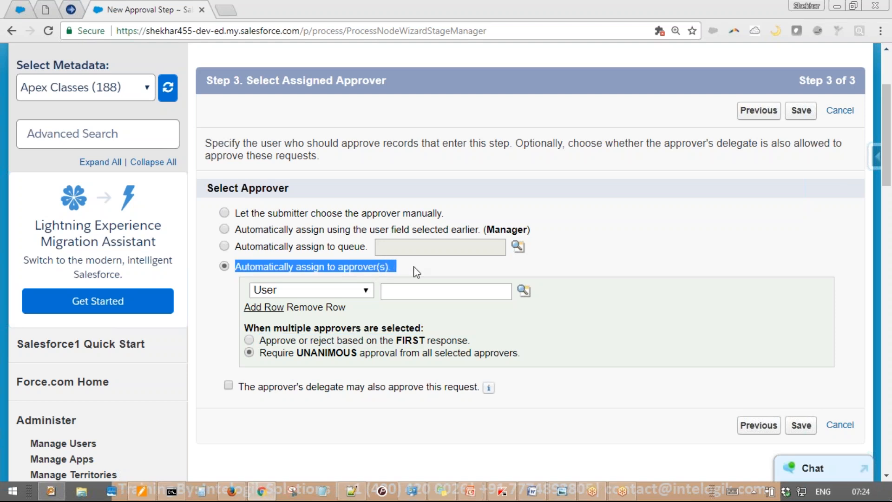
{"action": "left_click", "coordinate": [416, 271]}
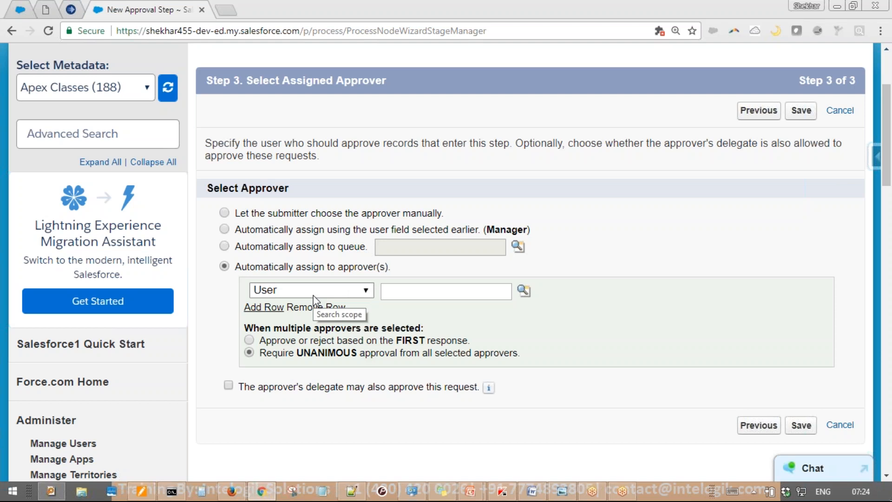
{"action": "scroll", "coordinate": [288, 296], "scroll_direction": "up", "scroll_amount": 3}
{"action": "scroll", "coordinate": [275, 300], "scroll_direction": "down", "scroll_amount": 6}
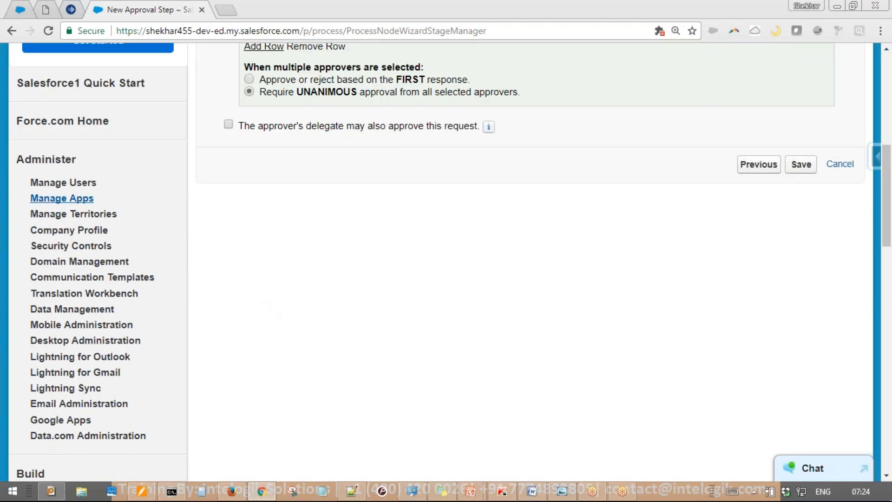
Review a user's Approver Settings on their edit page in a new tab, then return to the approval step
{"action": "left_click", "coordinate": [26, 184]}
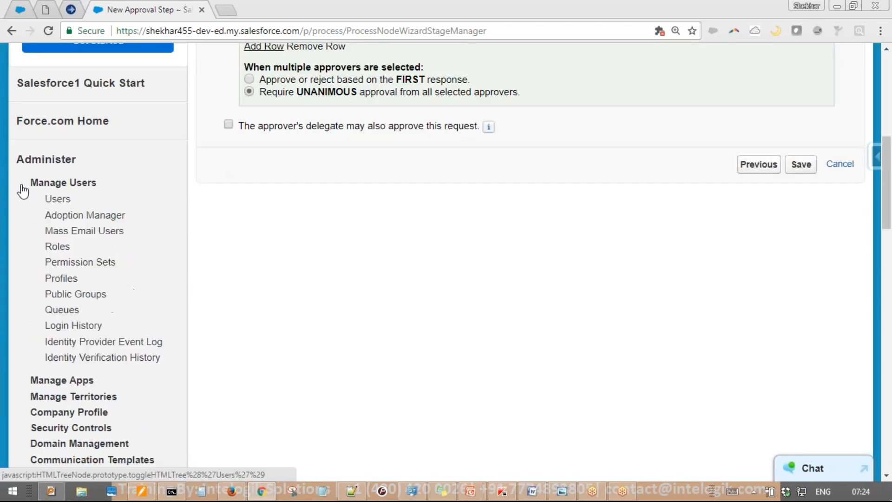
{"action": "middle_click", "coordinate": [53, 200]}
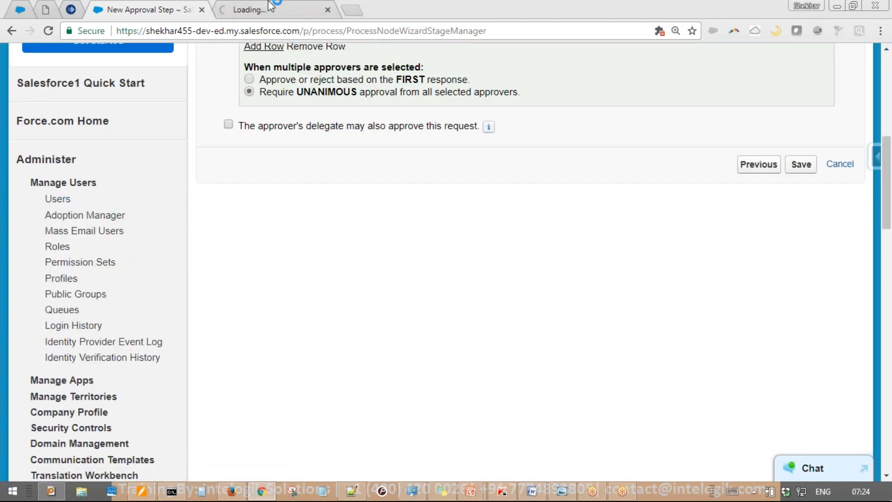
{"action": "left_click", "coordinate": [270, 5]}
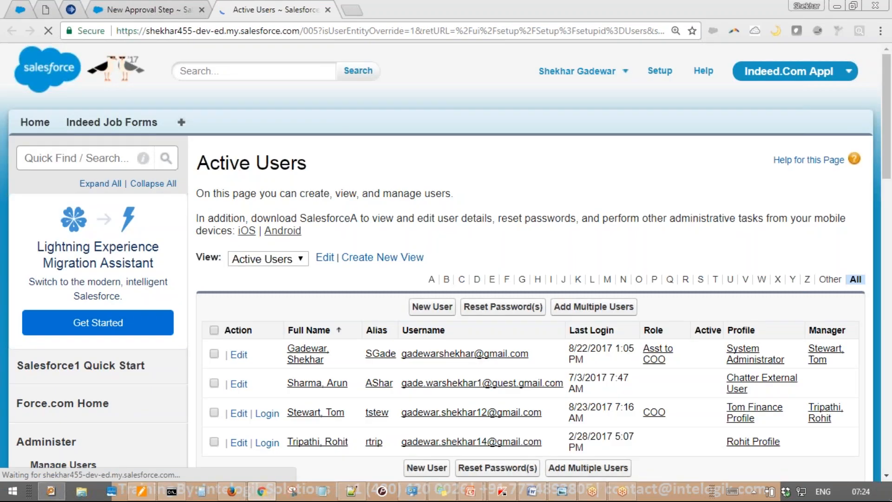
{"action": "scroll", "coordinate": [404, 256], "scroll_direction": "down", "scroll_amount": 3}
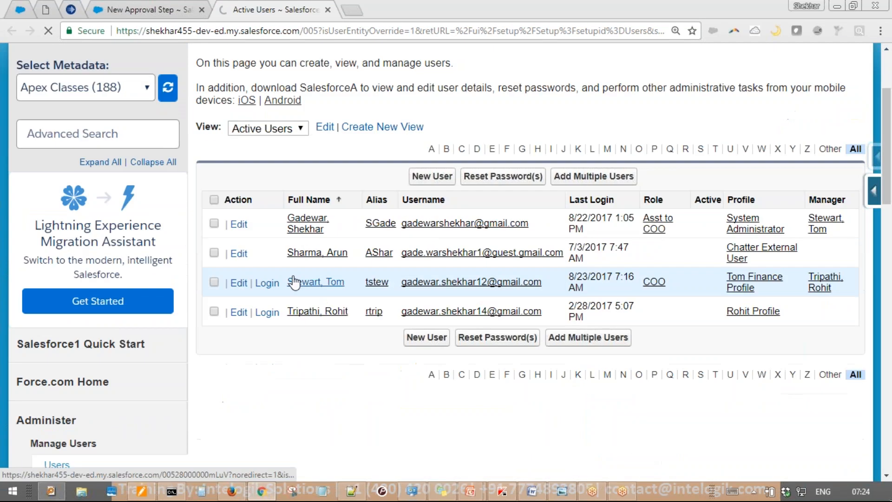
{"action": "left_click", "coordinate": [239, 283]}
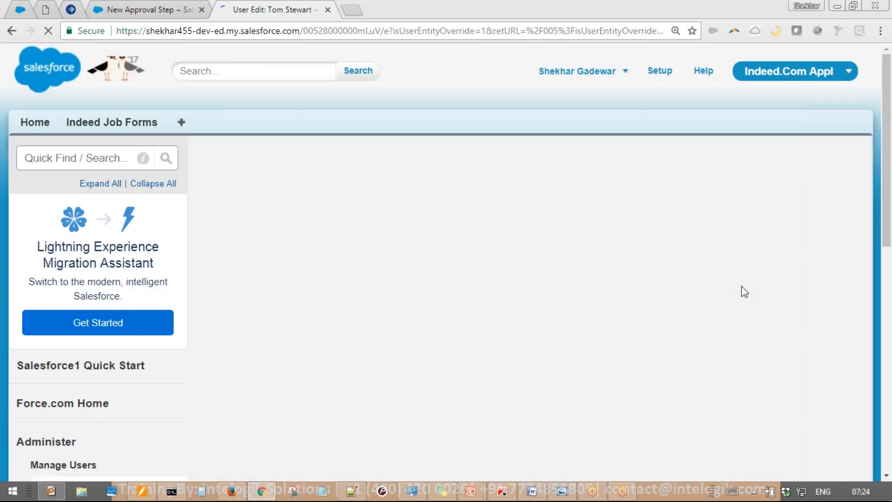
{"action": "scroll", "coordinate": [659, 185], "scroll_direction": "down", "scroll_amount": 1}
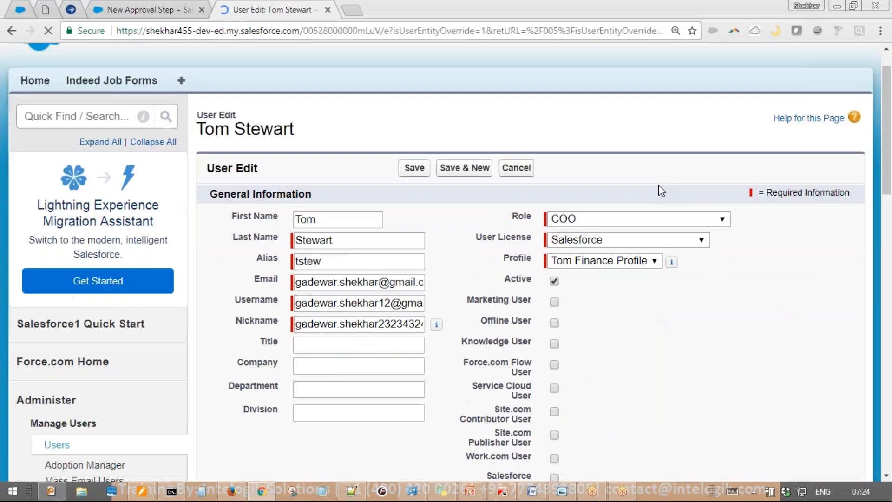
{"action": "scroll", "coordinate": [659, 185], "scroll_direction": "down", "scroll_amount": 20}
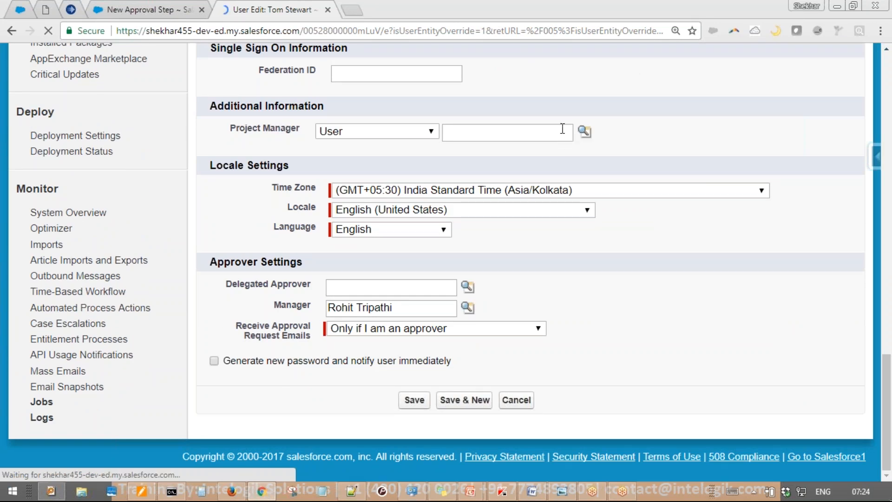
{"action": "key", "text": "ctrl+2"}
{"action": "mouse_move", "coordinate": [511, 268]}
{"action": "left_mouse_down"}
{"action": "mouse_move", "coordinate": [247, 305]}
{"action": "mouse_move", "coordinate": [509, 278]}
{"action": "mouse_move", "coordinate": [215, 270]}
{"action": "left_mouse_up"}
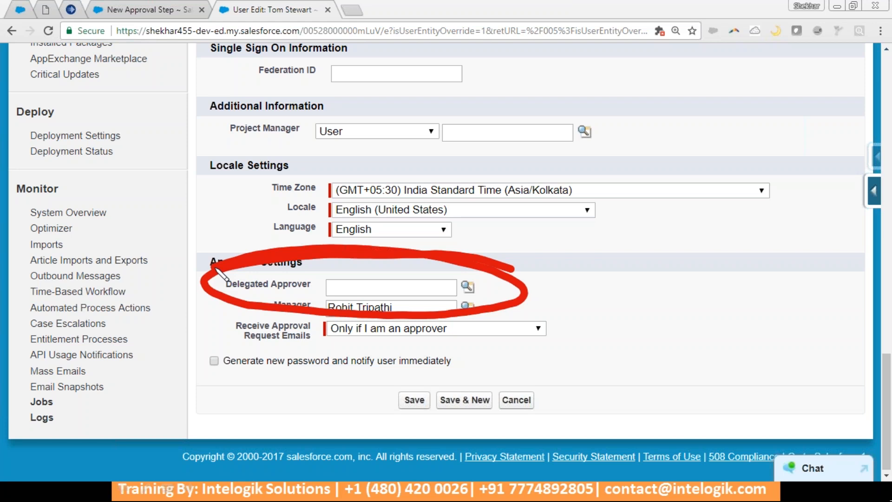
{"action": "key", "text": "Escape"}
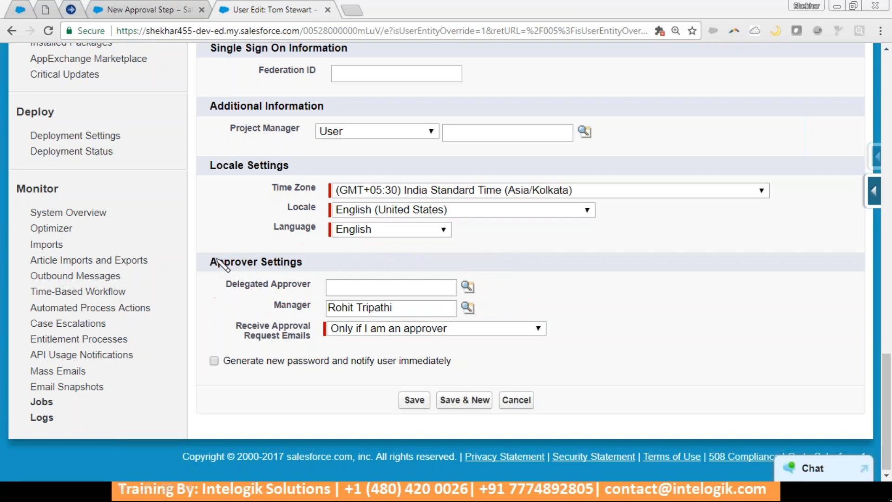
{"action": "left_click", "coordinate": [175, 14]}
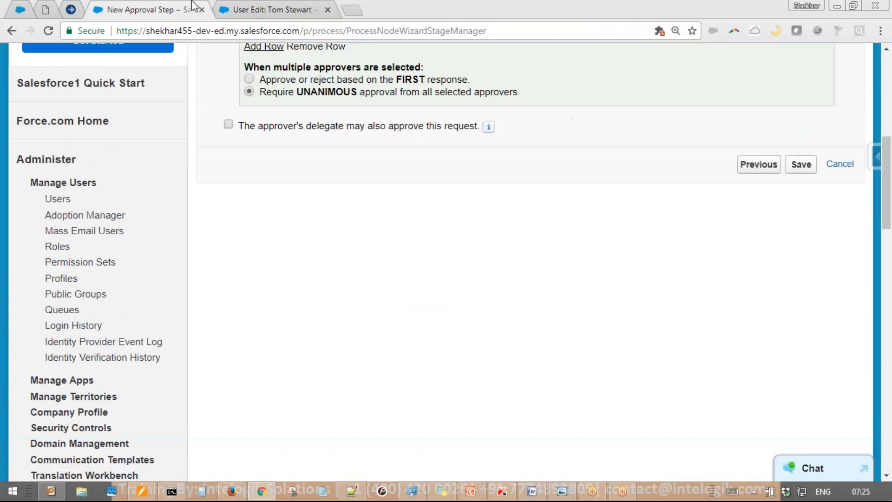
Assign Step 1 automatically using the Manager user field and save the step
{"action": "scroll", "coordinate": [356, 187], "scroll_direction": "up", "scroll_amount": 3}
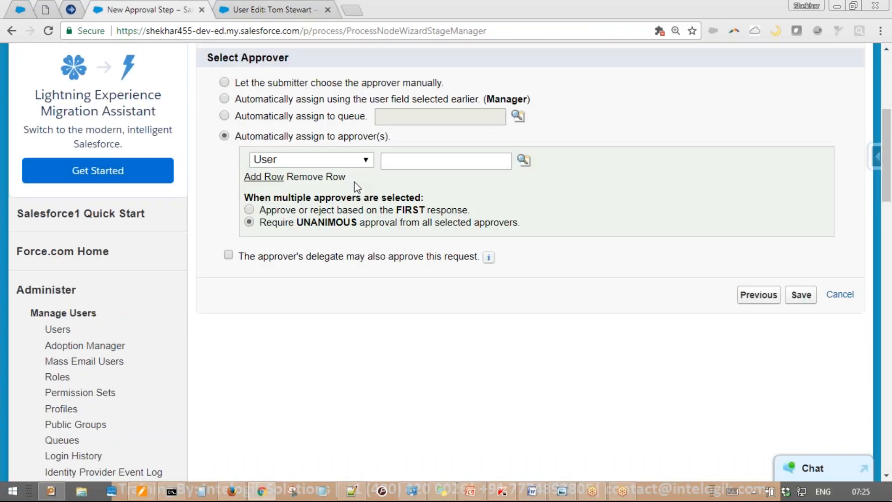
{"action": "scroll", "coordinate": [355, 186], "scroll_direction": "up", "scroll_amount": 3}
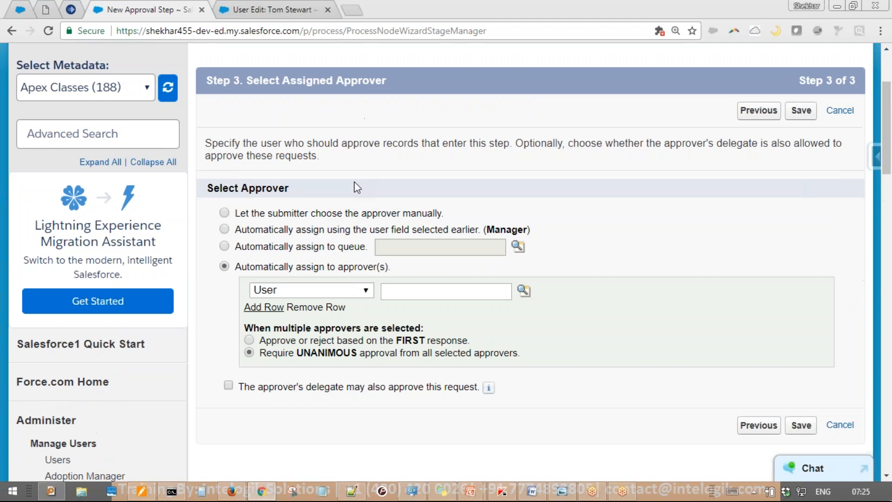
{"action": "scroll", "coordinate": [355, 186], "scroll_direction": "down", "scroll_amount": 3}
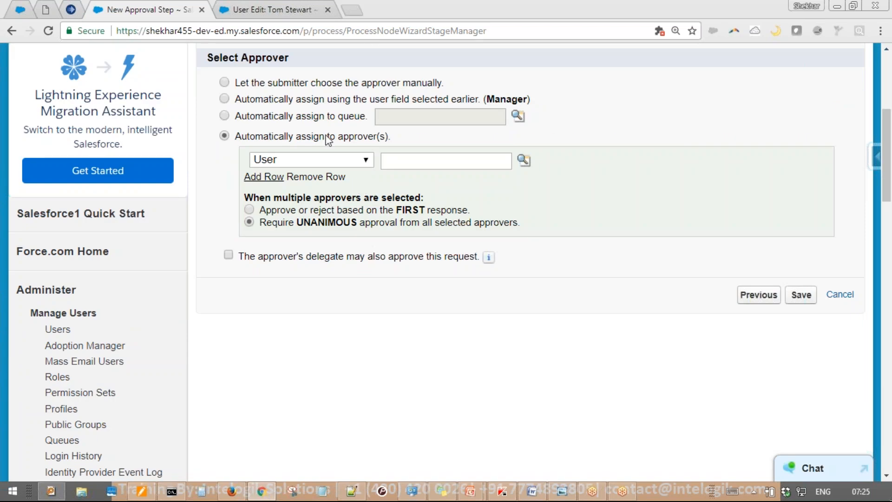
{"action": "left_click", "coordinate": [249, 102]}
{"action": "left_click_drag", "start_coordinate": [244, 100], "coordinate": [501, 102]}
{"action": "scroll", "coordinate": [694, 199], "scroll_direction": "down", "scroll_amount": 3}
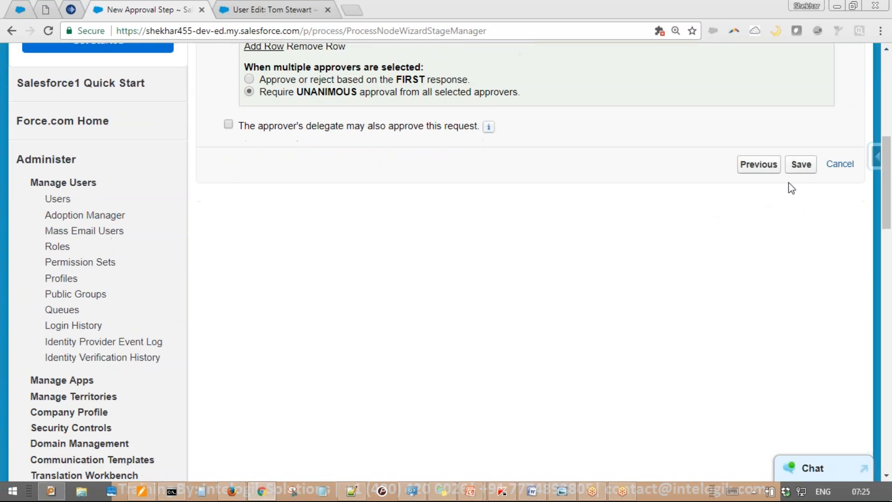
{"action": "left_click", "coordinate": [799, 164]}
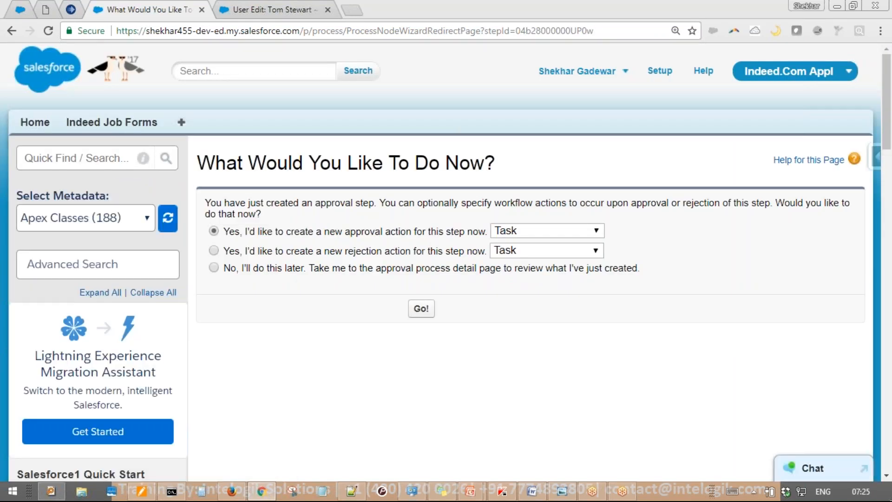
Add a new Field Update as Step 1's approval action
{"action": "scroll", "coordinate": [584, 254], "scroll_direction": "down", "scroll_amount": 3}
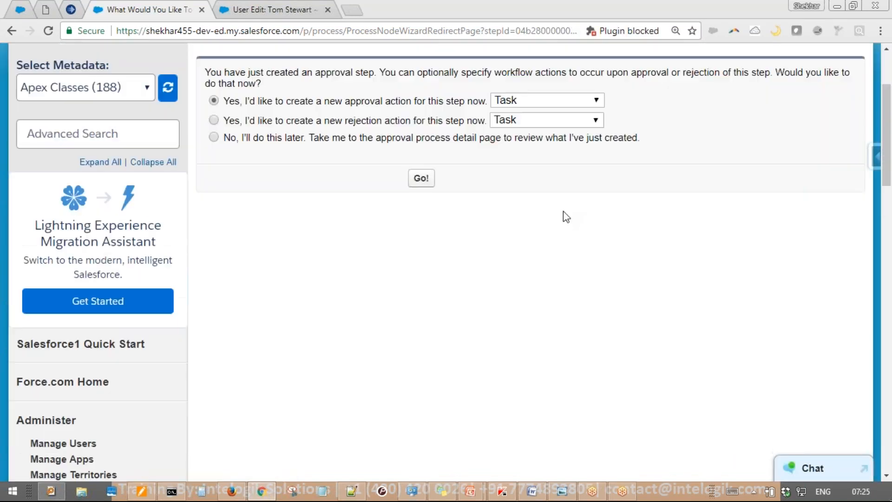
{"action": "left_click", "coordinate": [555, 101]}
{"action": "left_click", "coordinate": [500, 160]}
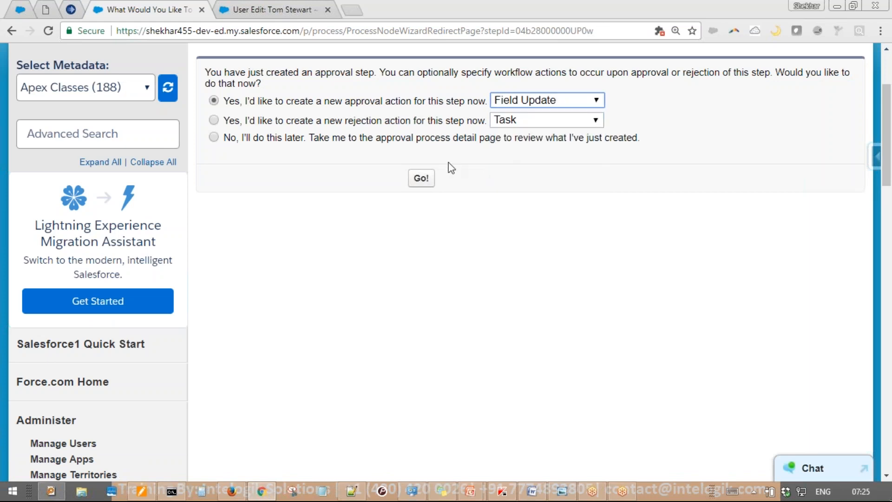
{"action": "left_click", "coordinate": [422, 179]}
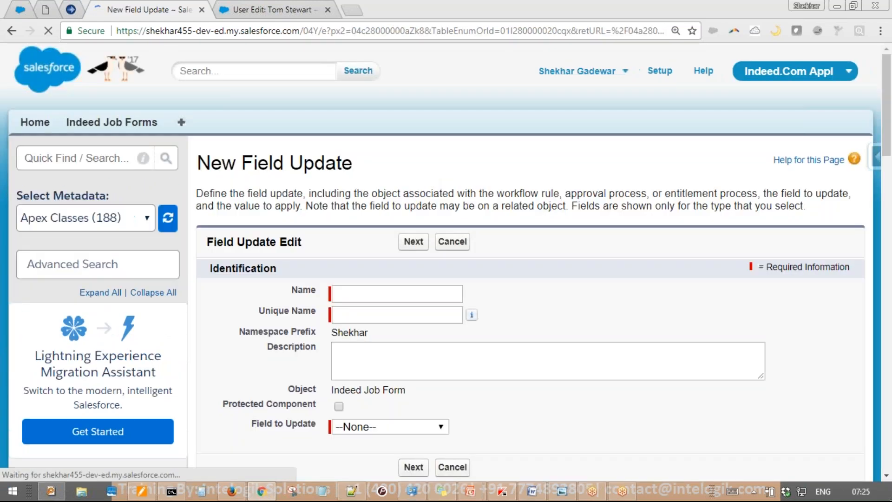
Name the field update, with 34535 in its unique name, and choose Job Status as the field to update
{"action": "left_click", "coordinate": [409, 299]}
{"action": "type", "text": "Fie"}
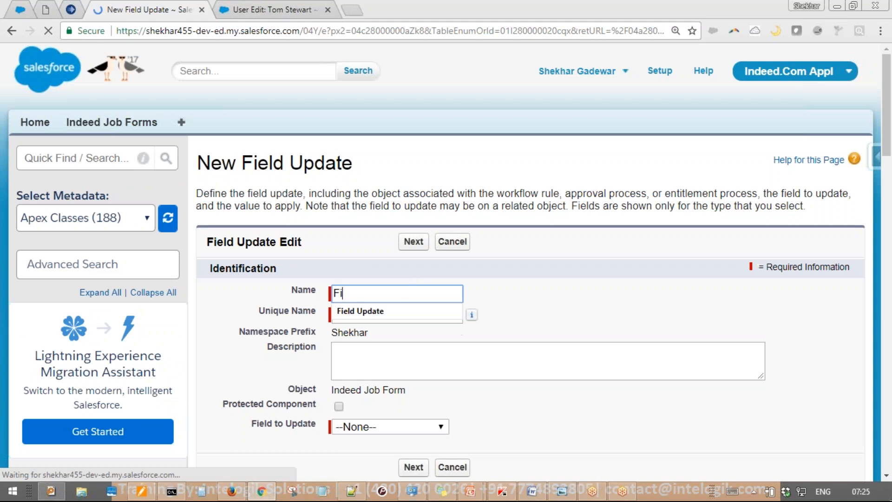
{"action": "key", "text": "BackSpace"}
{"action": "key", "text": "Down"}
{"action": "key", "text": "Tab"}
{"action": "key", "text": "End"}
{"action": "type", "text": "34535"}
{"action": "scroll", "coordinate": [414, 297], "scroll_direction": "down", "scroll_amount": 3}
{"action": "left_click", "coordinate": [412, 304]}
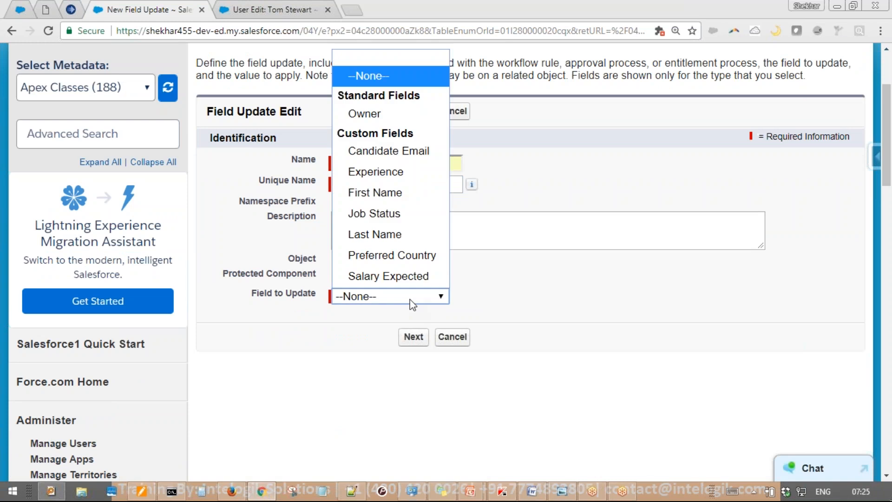
{"action": "left_click", "coordinate": [374, 213]}
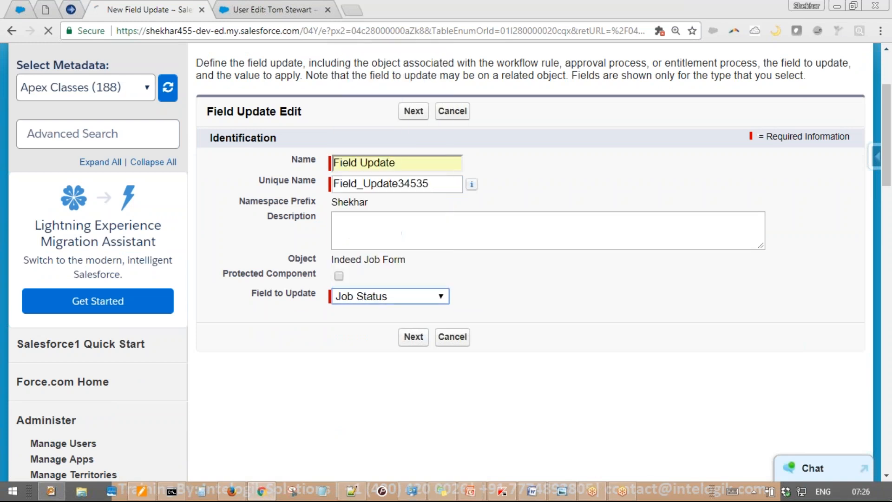
{"action": "left_click", "coordinate": [398, 339]}
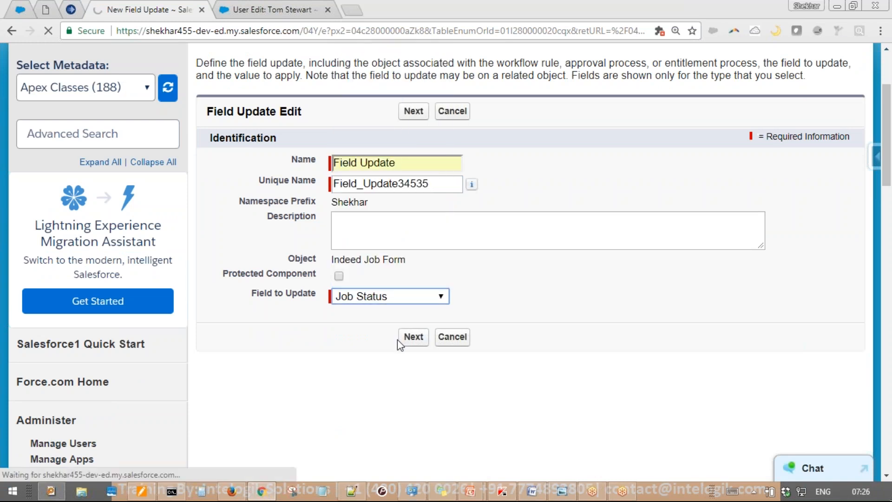
Set the new value with the formula 'Congrats' and save the field update
{"action": "scroll", "coordinate": [397, 339], "scroll_direction": "down", "scroll_amount": 3}
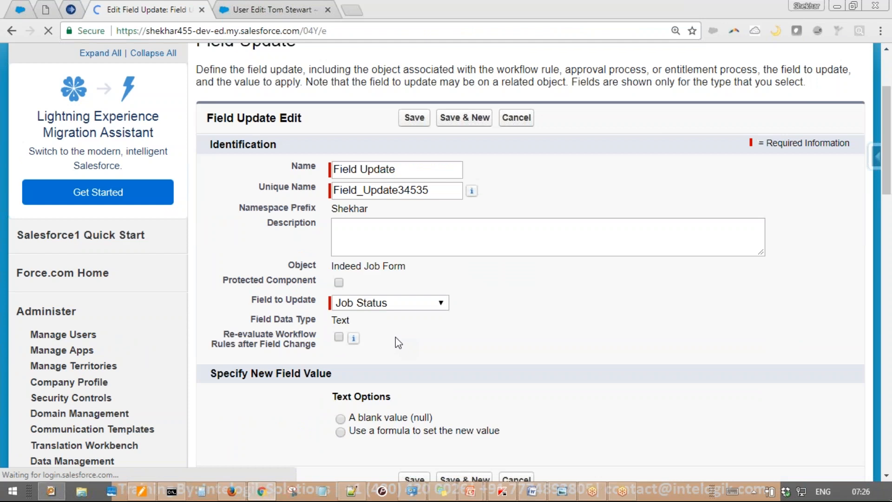
{"action": "scroll", "coordinate": [399, 414], "scroll_direction": "down", "scroll_amount": 8}
{"action": "left_click", "coordinate": [423, 62]}
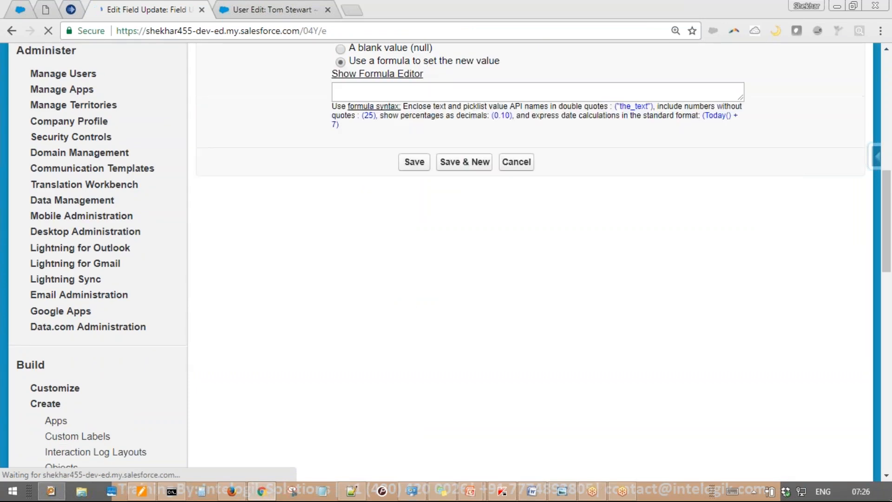
{"action": "left_click", "coordinate": [436, 100]}
{"action": "type", "text": "'"}
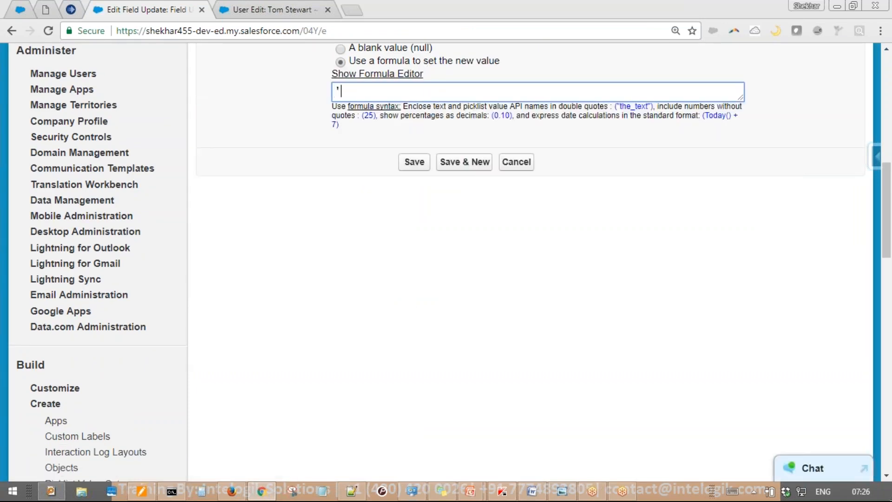
{"action": "type", "text": "Congrats"}
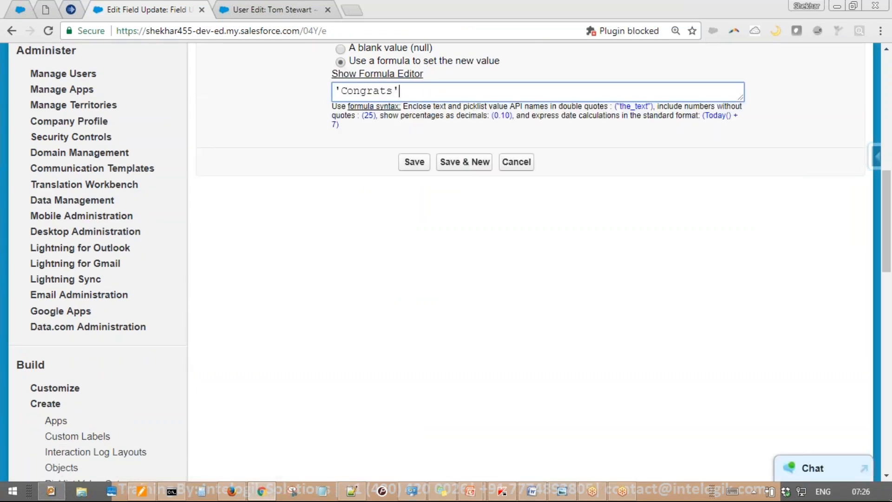
{"action": "left_click", "coordinate": [421, 161]}
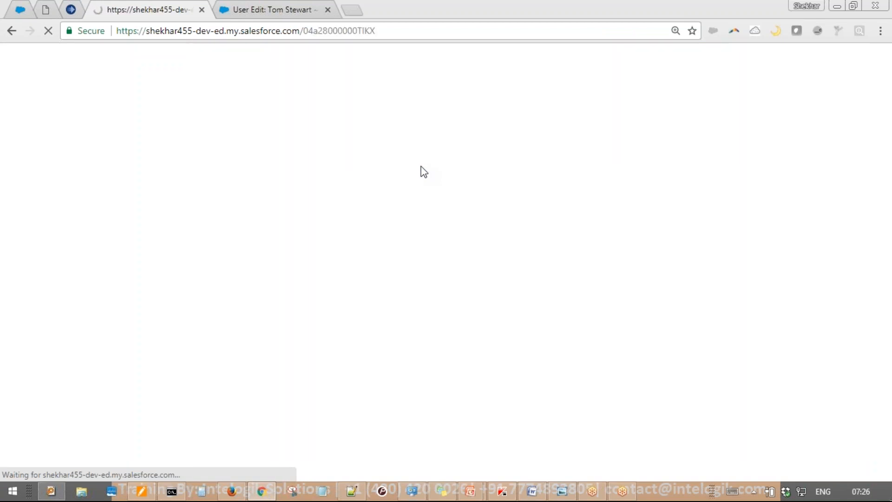
Scroll the Multi Step AP detail page to review its Approval Steps, which list only Step 1
{"action": "scroll", "coordinate": [563, 225], "scroll_direction": "down", "scroll_amount": 8}
{"action": "scroll", "coordinate": [563, 226], "scroll_direction": "up", "scroll_amount": 2}
{"action": "scroll", "coordinate": [563, 225], "scroll_direction": "up", "scroll_amount": 3}
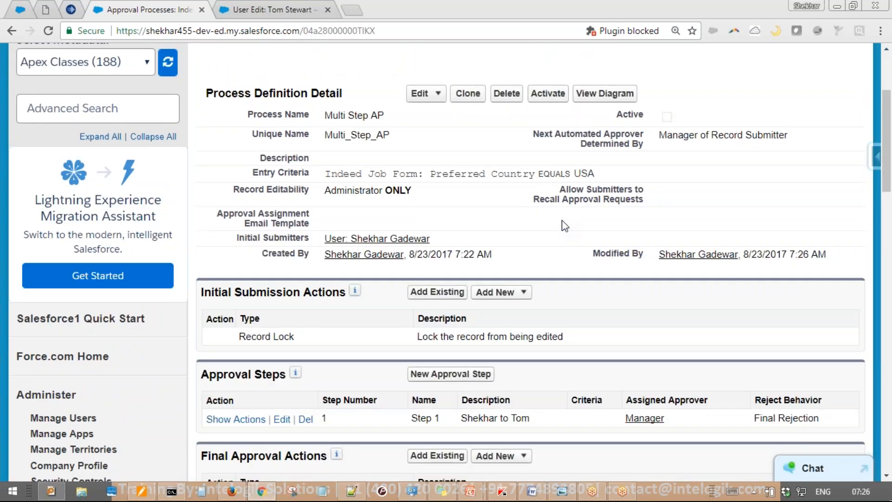
{"action": "scroll", "coordinate": [565, 226], "scroll_direction": "down", "scroll_amount": 3}
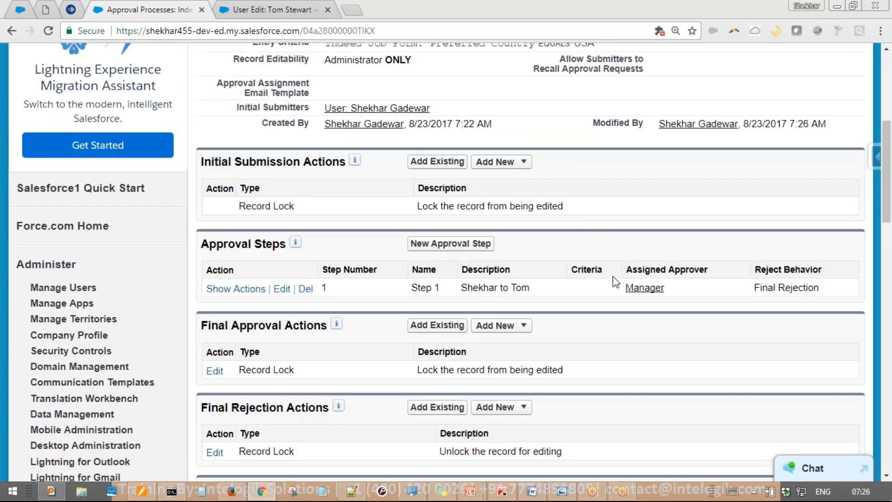
{"action": "mouse_move", "coordinate": [522, 176]}
{"action": "left_mouse_down"}
{"action": "mouse_move", "coordinate": [470, 321]}
{"action": "mouse_move", "coordinate": [525, 179]}
{"action": "left_mouse_up"}
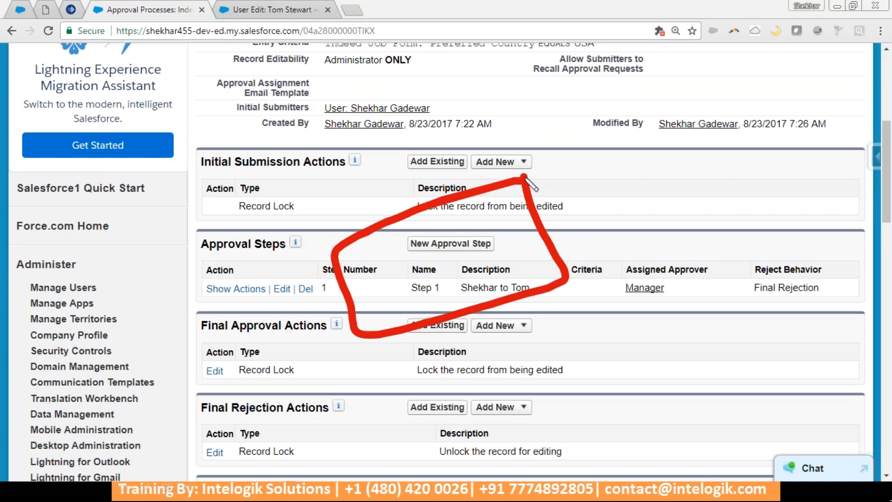
{"action": "key", "text": "e"}
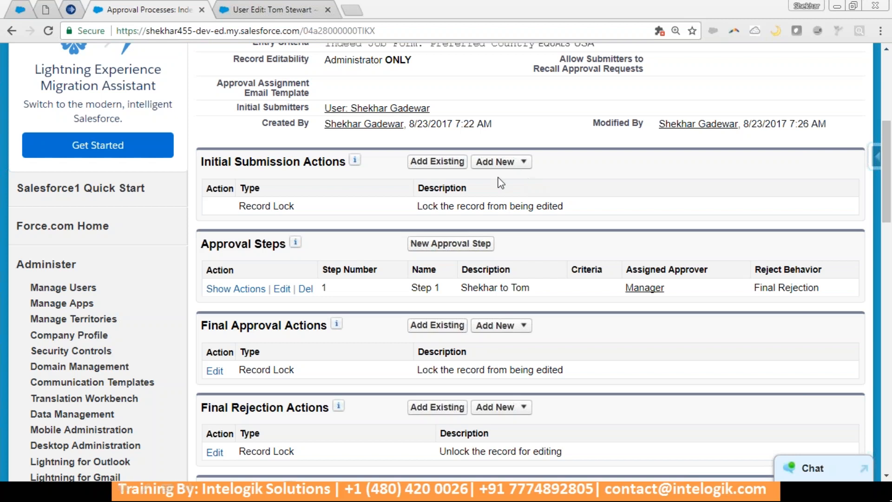
Start a new approval step and name it 'Step 2'
{"action": "left_click", "coordinate": [451, 243]}
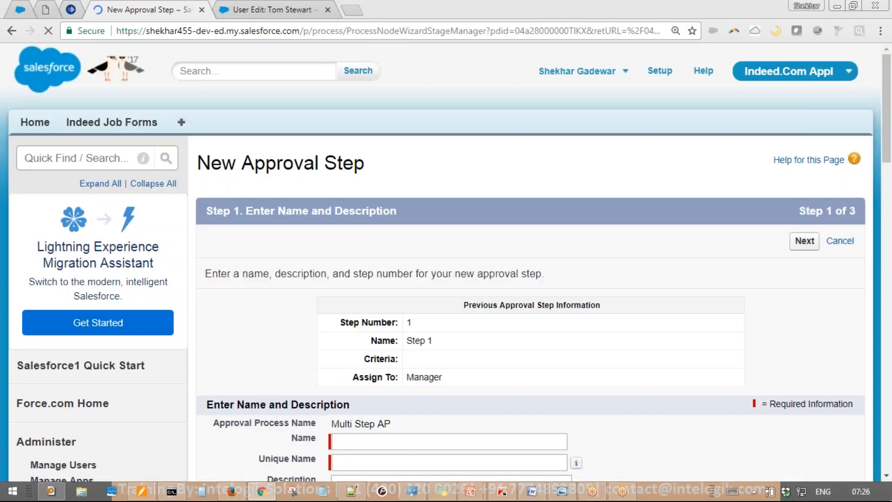
{"action": "mouse_move", "coordinate": [238, 278]}
{"action": "left_mouse_down"}
{"action": "mouse_move", "coordinate": [275, 299]}
{"action": "mouse_move", "coordinate": [247, 347]}
{"action": "left_mouse_up"}
{"action": "mouse_move", "coordinate": [309, 168]}
{"action": "left_mouse_down"}
{"action": "mouse_move", "coordinate": [183, 398]}
{"action": "mouse_move", "coordinate": [412, 325]}
{"action": "mouse_move", "coordinate": [308, 168]}
{"action": "left_mouse_up"}
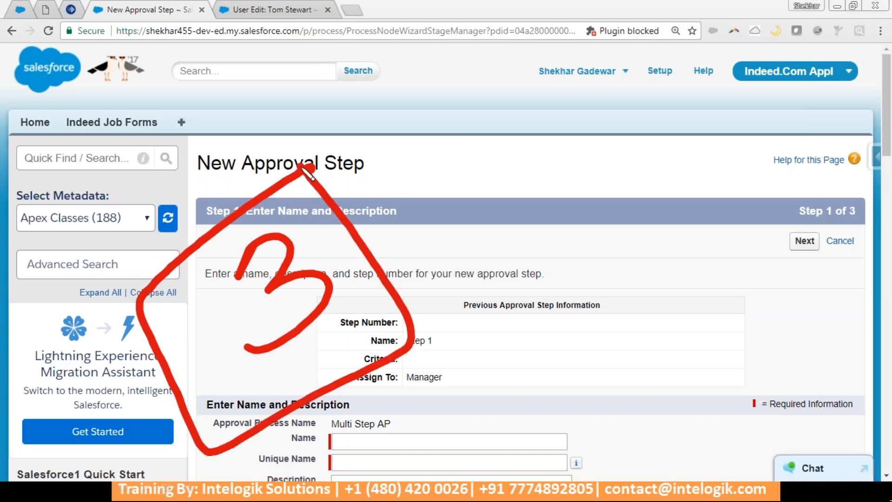
{"action": "key", "text": "Escape"}
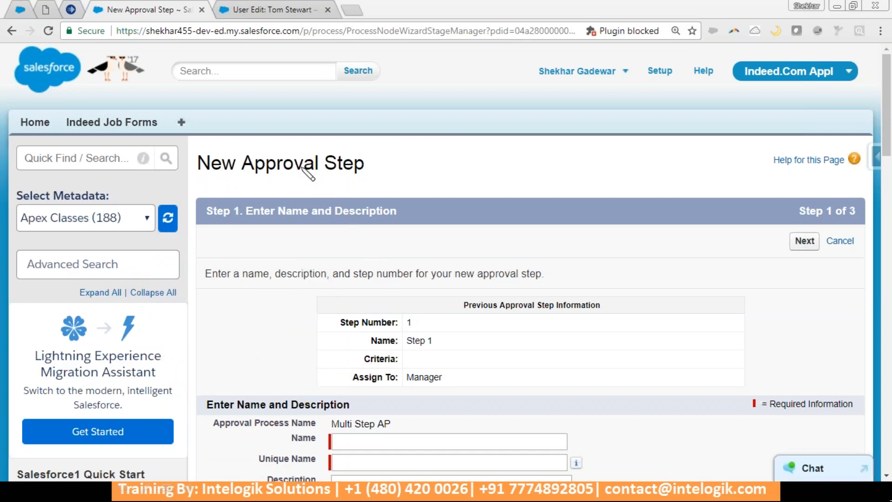
{"action": "scroll", "coordinate": [484, 163], "scroll_direction": "down", "scroll_amount": 5}
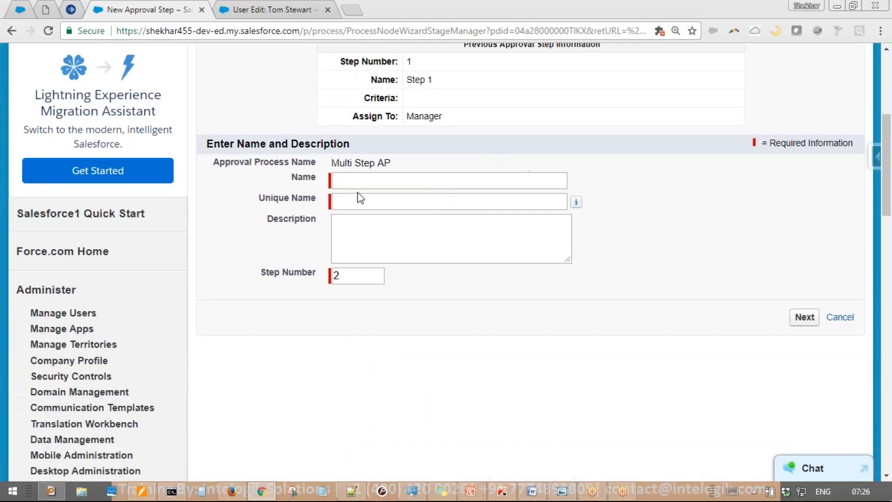
{"action": "left_click", "coordinate": [373, 184]}
{"action": "type", "text": "S"}
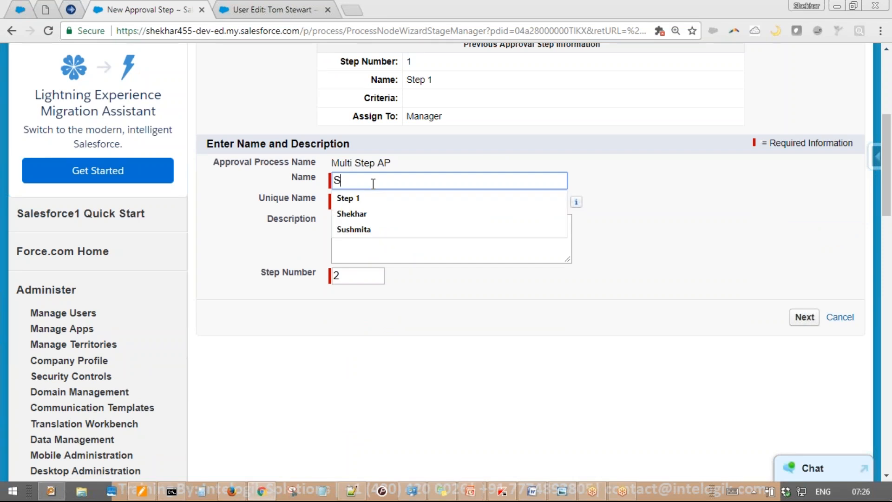
{"action": "type", "text": "tep 2"}
{"action": "key", "text": "Tab"}
Add the description 'Tom to Rohit', keep step number 2, and continue to the criteria page
{"action": "left_click", "coordinate": [380, 205]}
{"action": "key", "text": "Tab"}
{"action": "type", "text": "Tom to Rohit"}
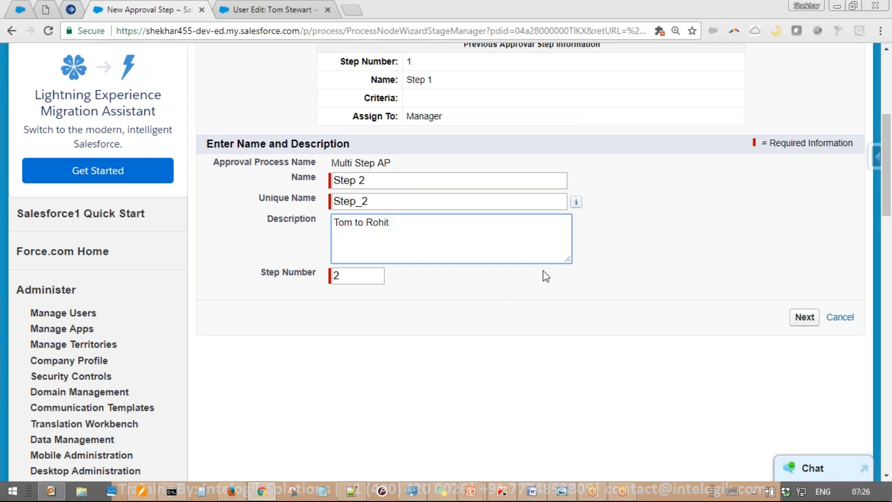
{"action": "key", "text": "Tab"}
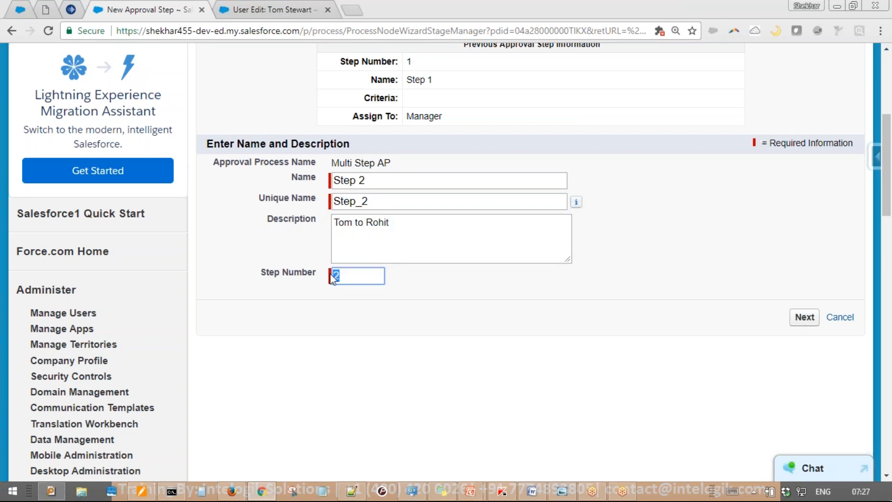
{"action": "left_click", "coordinate": [673, 223]}
{"action": "scroll", "coordinate": [683, 228], "scroll_direction": "up", "scroll_amount": 3}
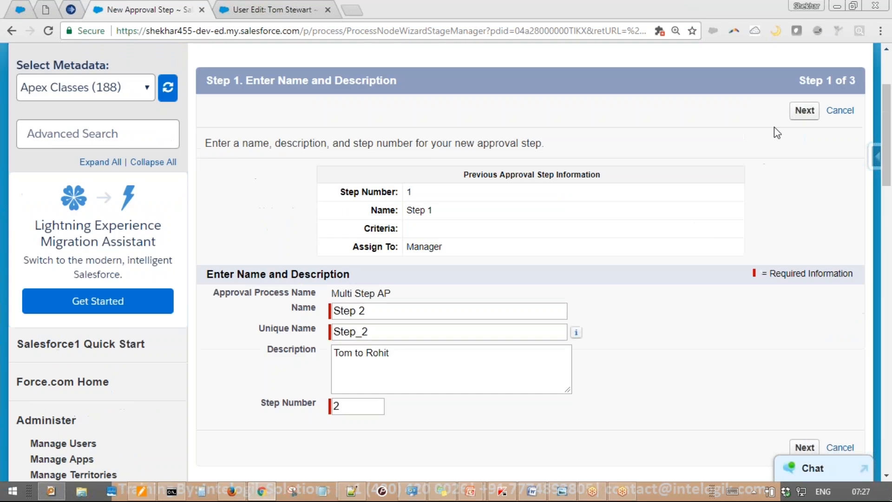
{"action": "left_click", "coordinate": [794, 116]}
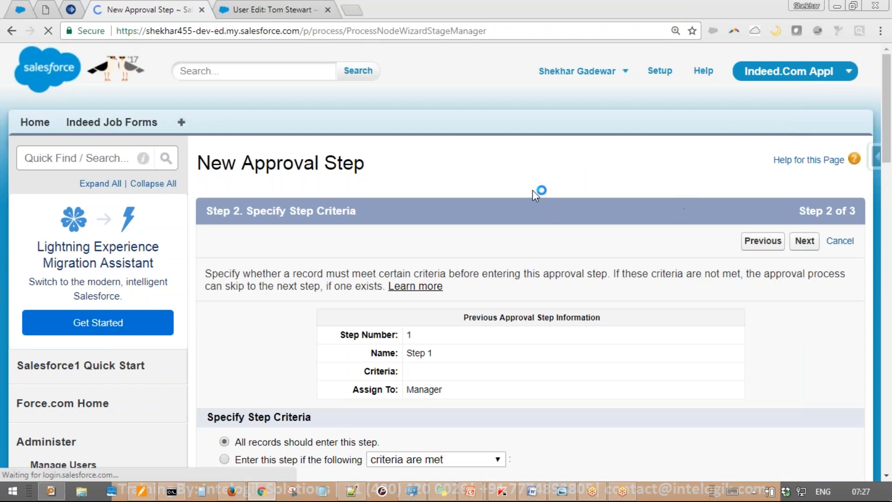
Choose 'Enter this step if the following criteria are met' for Step 2, leaving the filter rows empty
{"action": "scroll", "coordinate": [532, 189], "scroll_direction": "down", "scroll_amount": 3}
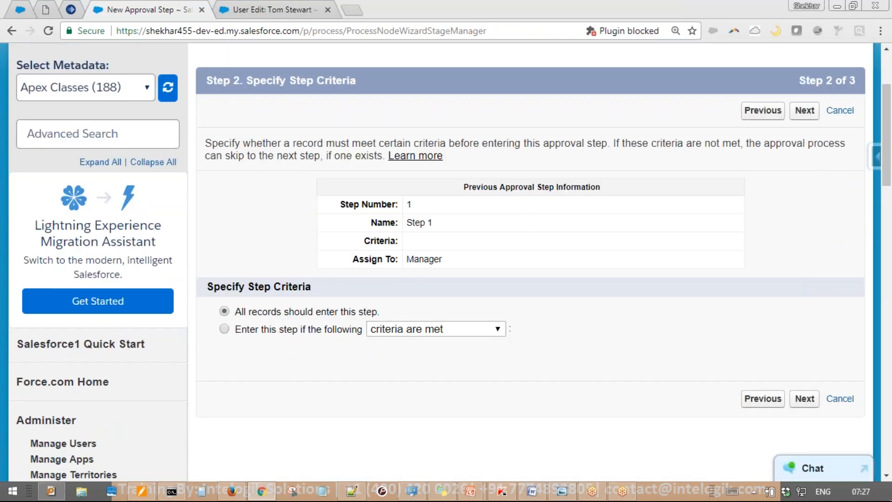
{"action": "left_click_drag", "start_coordinate": [236, 312], "coordinate": [377, 312]}
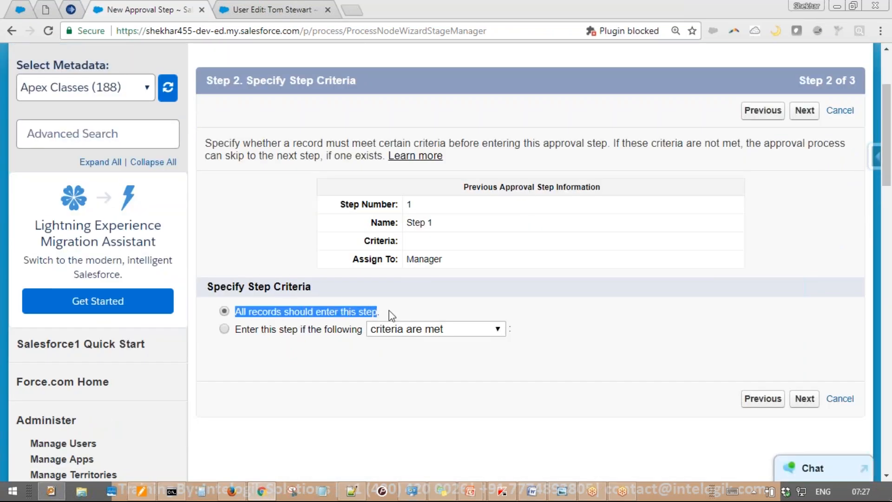
{"action": "left_click_drag", "start_coordinate": [247, 329], "coordinate": [333, 332]}
{"action": "left_click", "coordinate": [380, 328]}
{"action": "left_click", "coordinate": [336, 329]}
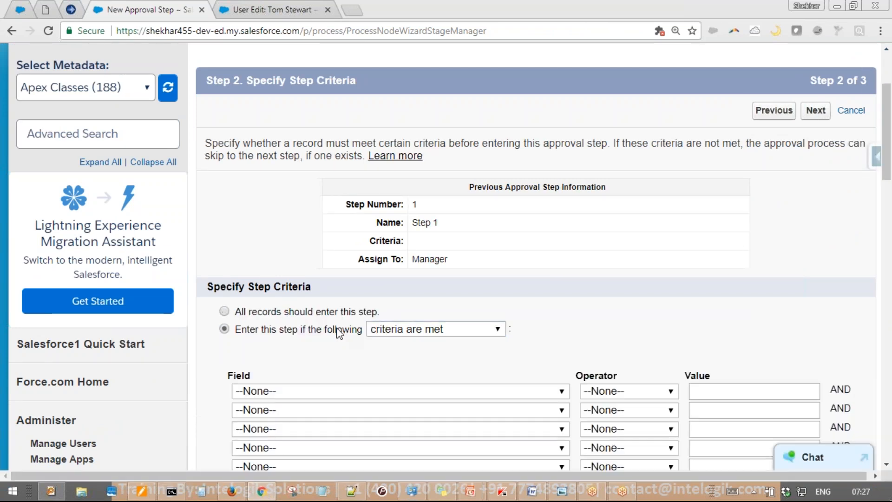
{"action": "scroll", "coordinate": [333, 326], "scroll_direction": "down", "scroll_amount": 3}
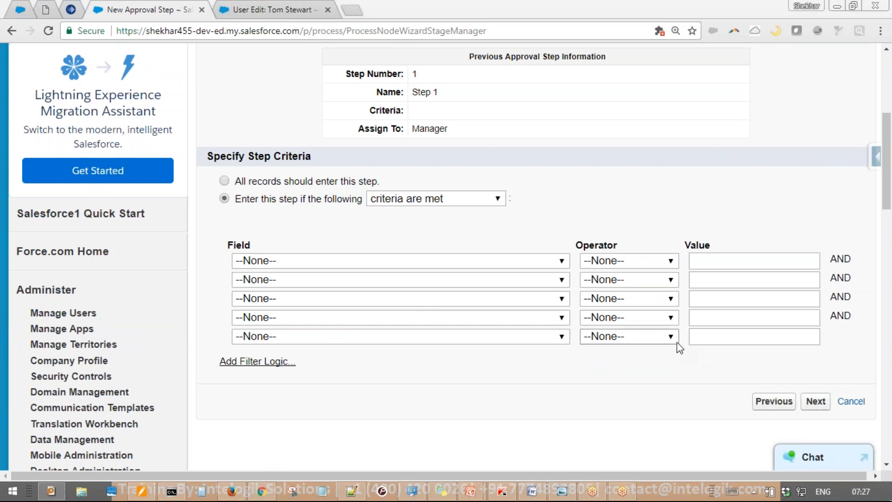
Start a new Indeed Job Form record with Preferred Country set to USA
{"action": "left_click", "coordinate": [277, 10]}
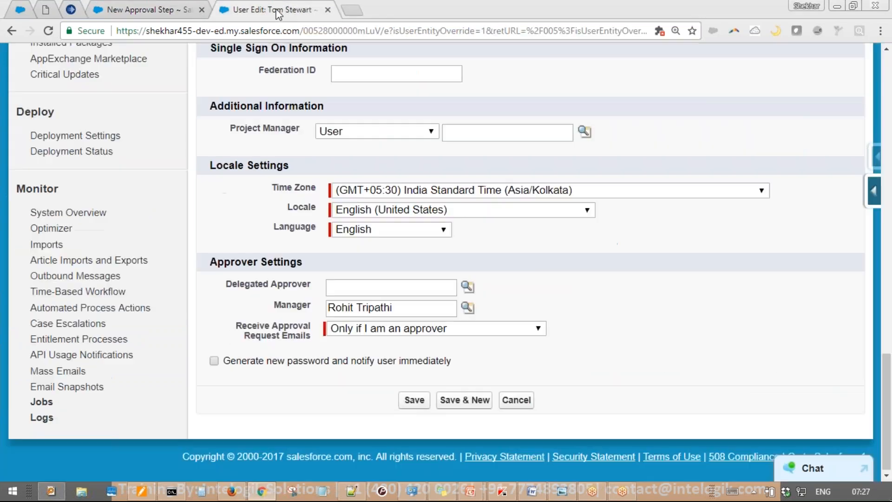
{"action": "scroll", "coordinate": [158, 164], "scroll_direction": "up", "scroll_amount": 20}
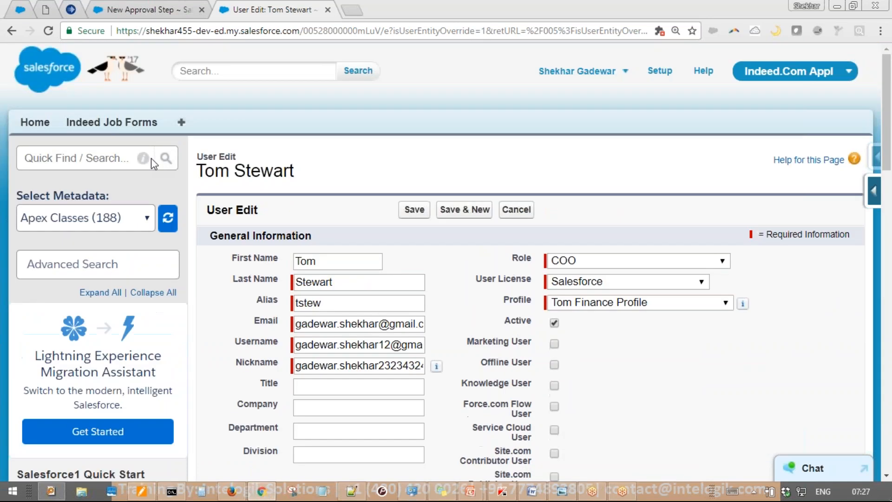
{"action": "left_click", "coordinate": [109, 122]}
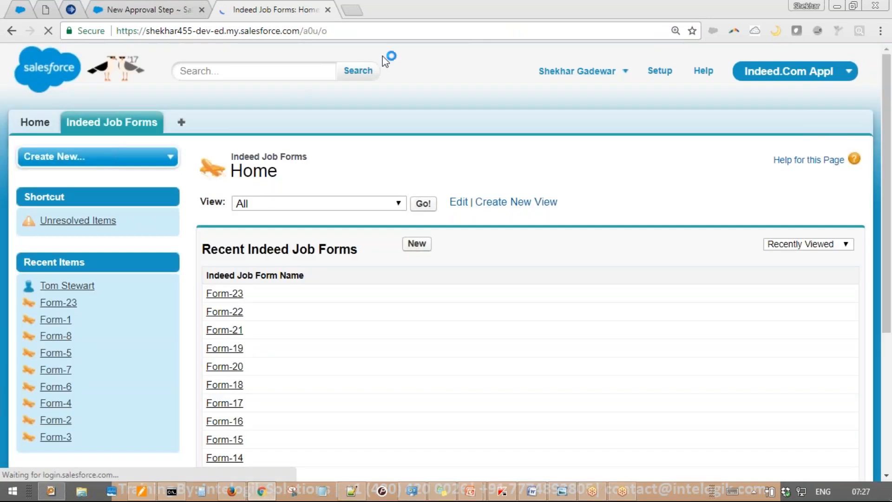
{"action": "left_click", "coordinate": [420, 245]}
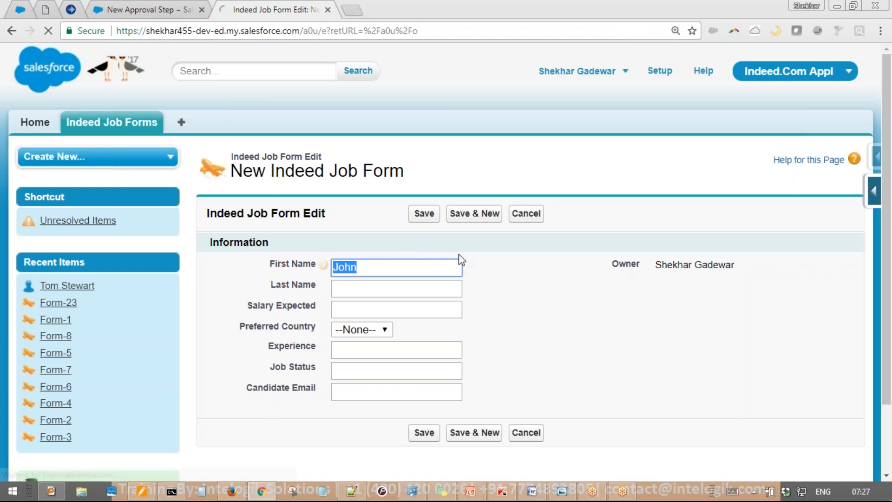
{"action": "left_click", "coordinate": [367, 331]}
{"action": "left_click", "coordinate": [360, 386]}
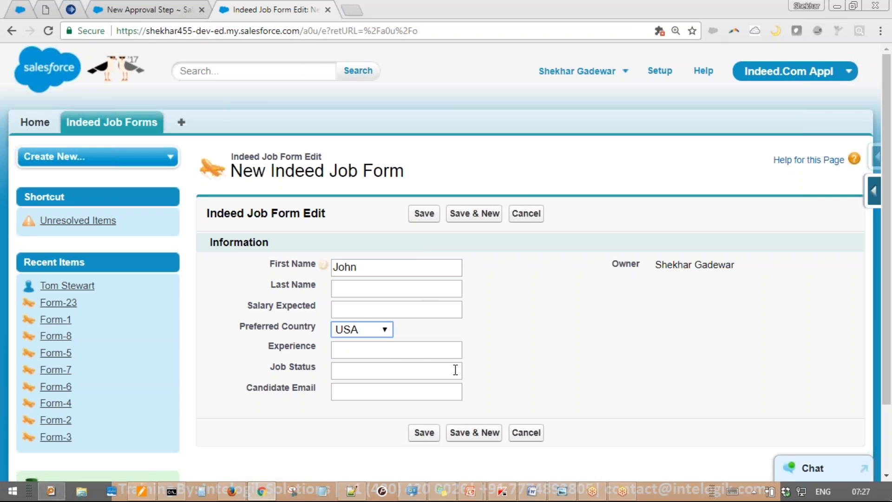
Enter 20000 as the form's Salary Expected
{"action": "left_click_drag", "start_coordinate": [501, 103], "coordinate": [520, 197]}
{"action": "mouse_move", "coordinate": [439, 138]}
{"action": "left_mouse_down"}
{"action": "mouse_move", "coordinate": [548, 75]}
{"action": "mouse_move", "coordinate": [625, 118]}
{"action": "mouse_move", "coordinate": [587, 86]}
{"action": "left_mouse_up"}
{"action": "mouse_move", "coordinate": [637, 60]}
{"action": "left_mouse_down"}
{"action": "mouse_move", "coordinate": [656, 98]}
{"action": "mouse_move", "coordinate": [687, 34]}
{"action": "mouse_move", "coordinate": [725, 68]}
{"action": "left_mouse_up"}
{"action": "left_click_drag", "start_coordinate": [539, 222], "coordinate": [759, 84]}
{"action": "left_click_drag", "start_coordinate": [554, 247], "coordinate": [809, 82]}
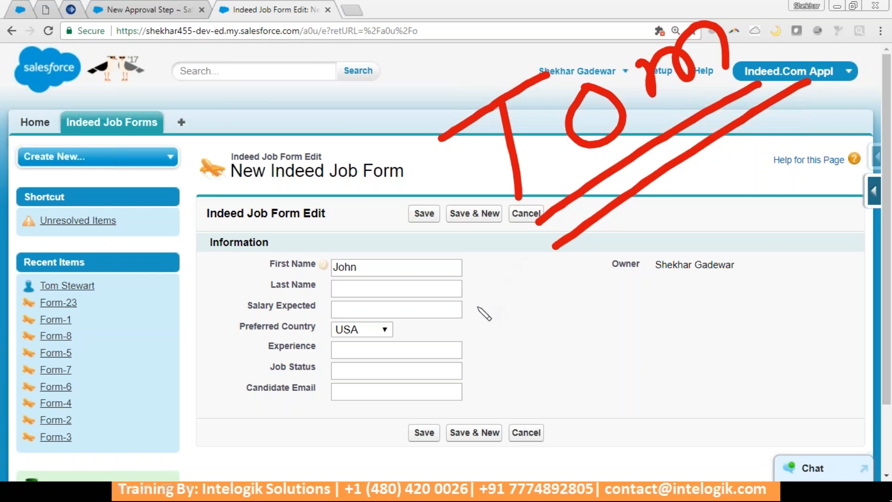
{"action": "key", "text": "Escape"}
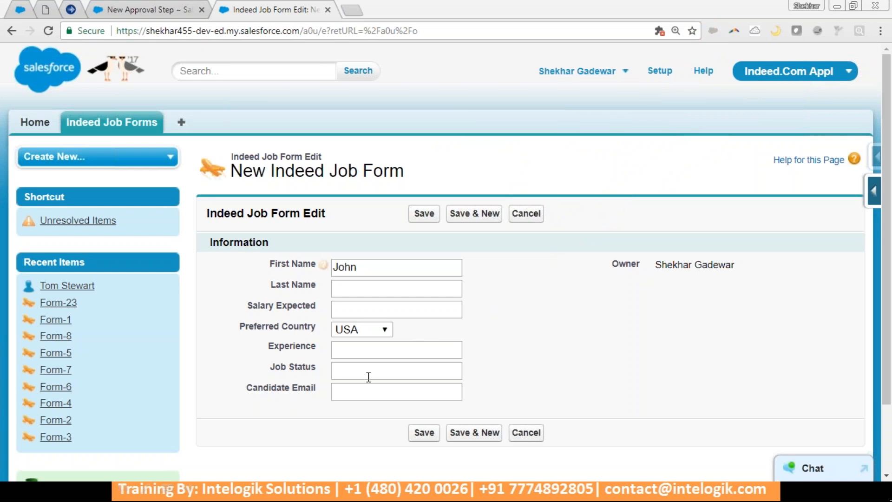
{"action": "left_click", "coordinate": [361, 311]}
{"action": "type", "text": "20000"}
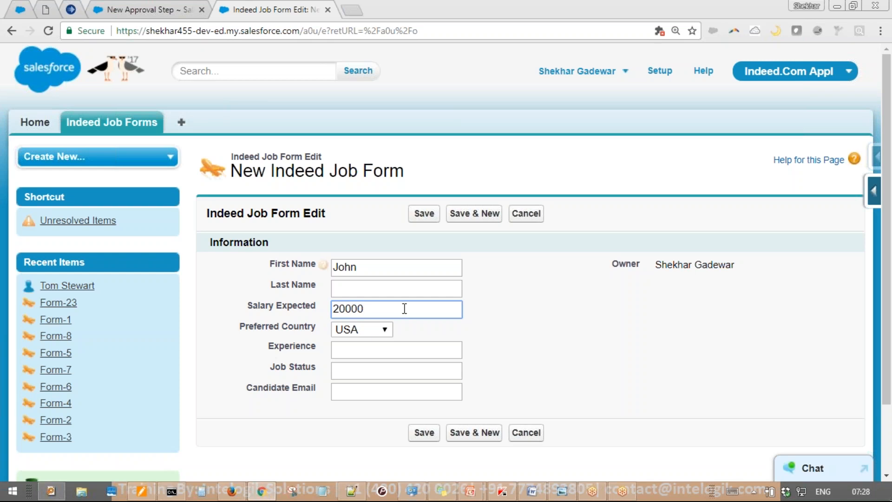
{"action": "left_click_drag", "start_coordinate": [250, 311], "coordinate": [332, 308]}
Back in Step 2, add the first criterion: Preferred Country equals USA
{"action": "left_click", "coordinate": [153, 9]}
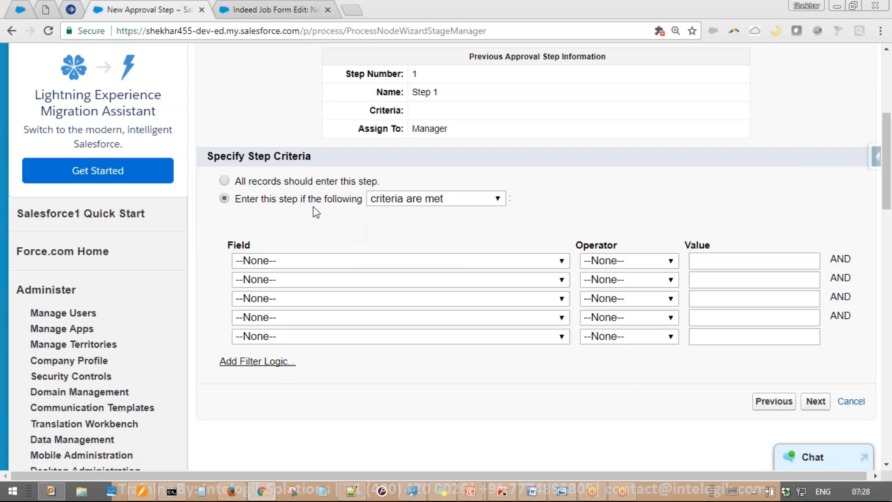
{"action": "left_click", "coordinate": [406, 258]}
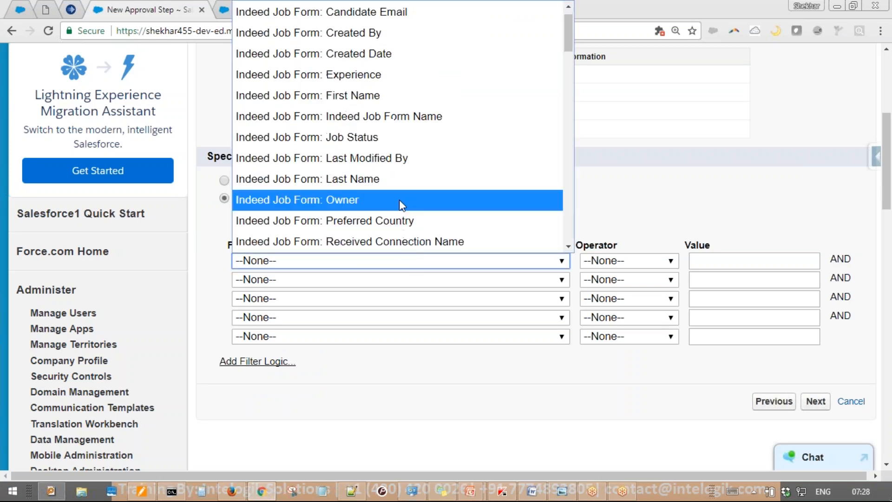
{"action": "left_click", "coordinate": [404, 218]}
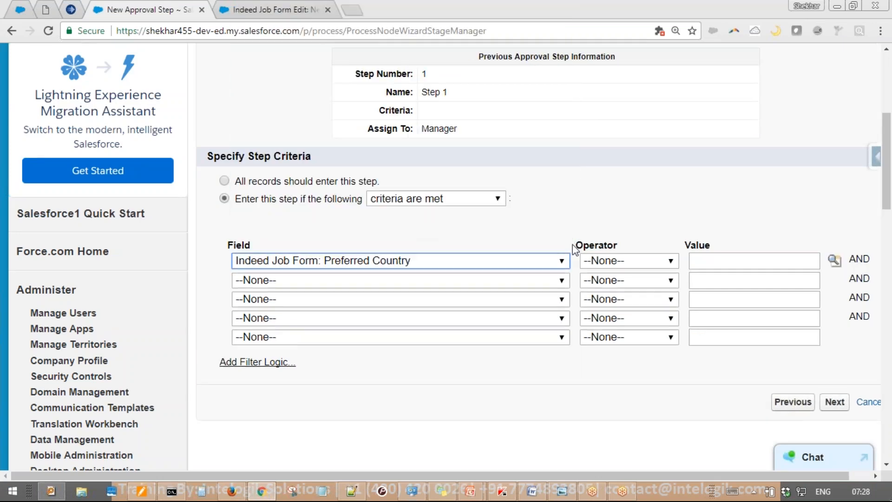
{"action": "left_click", "coordinate": [635, 259]}
{"action": "left_click", "coordinate": [599, 299]}
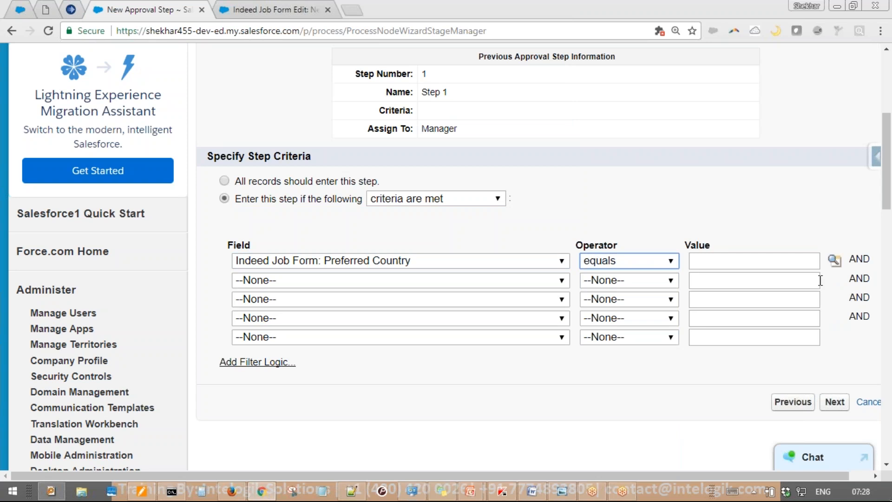
{"action": "left_click", "coordinate": [835, 260]}
{"action": "left_click", "coordinate": [52, 164]}
{"action": "left_click", "coordinate": [184, 92]}
Add the second criterion: Salary Expected greater than 20000
{"action": "left_click", "coordinate": [390, 280]}
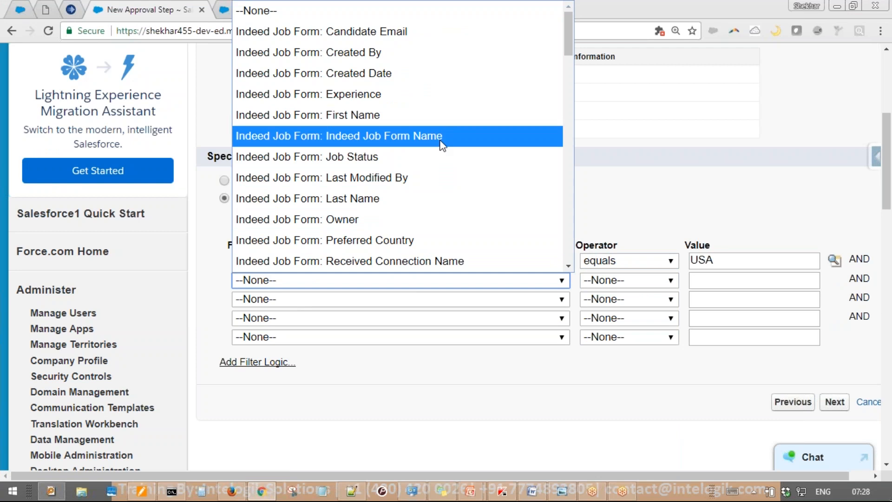
{"action": "scroll", "coordinate": [441, 153], "scroll_direction": "down", "scroll_amount": 5}
{"action": "scroll", "coordinate": [435, 182], "scroll_direction": "up", "scroll_amount": 5}
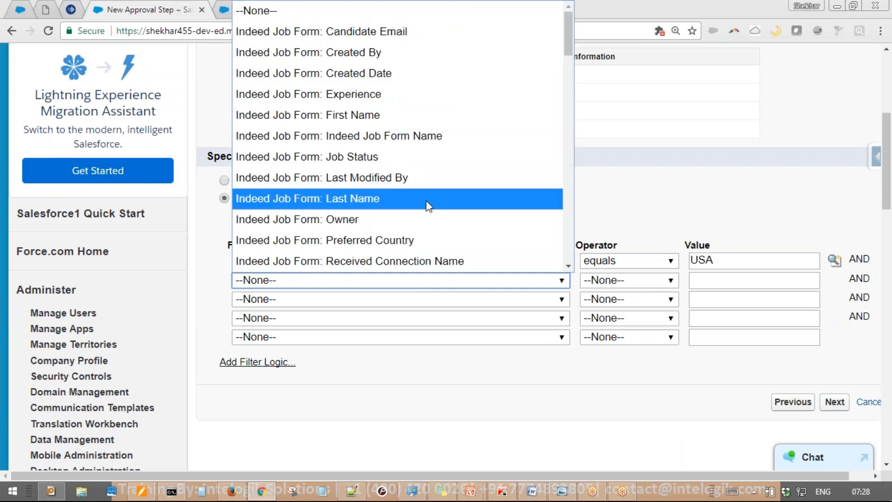
{"action": "scroll", "coordinate": [434, 251], "scroll_direction": "down", "scroll_amount": 5}
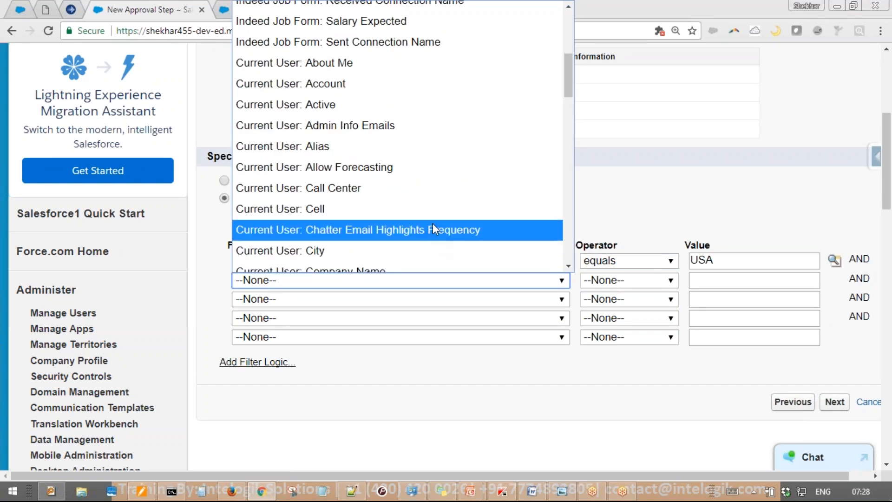
{"action": "scroll", "coordinate": [434, 229], "scroll_direction": "up", "scroll_amount": 5}
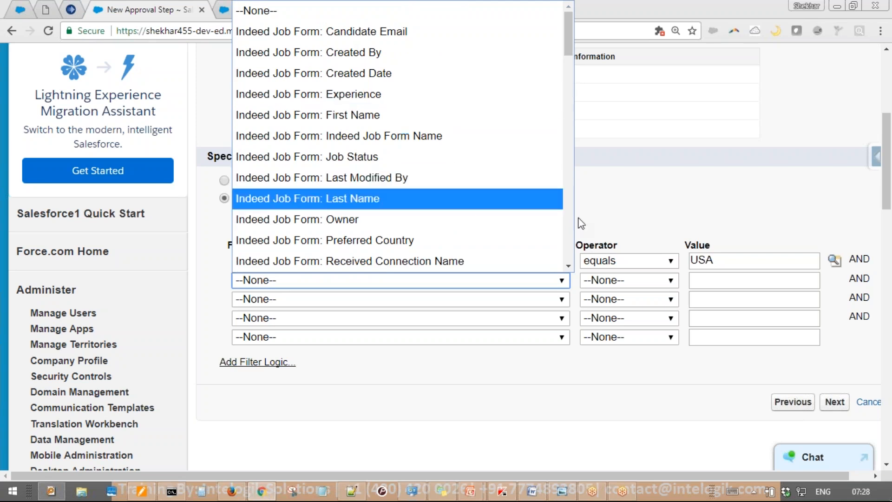
{"action": "left_click", "coordinate": [569, 267]}
{"action": "scroll", "coordinate": [511, 263], "scroll_direction": "down", "scroll_amount": 1}
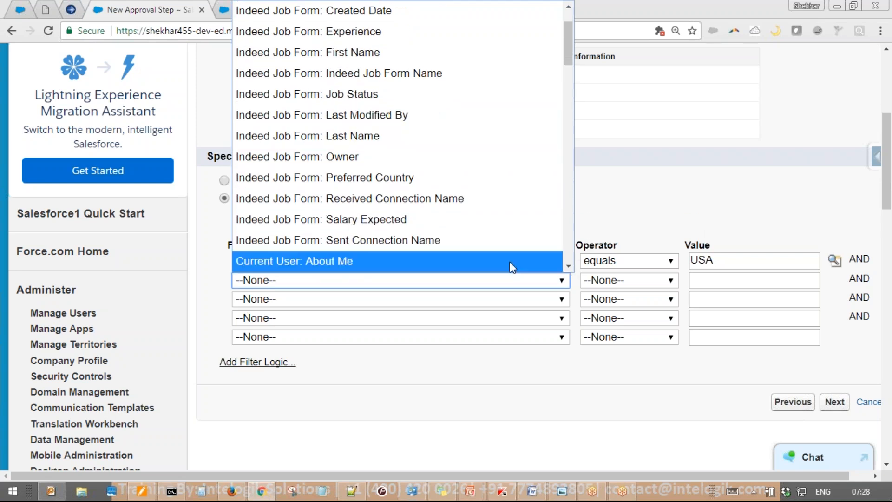
{"action": "left_click", "coordinate": [464, 231]}
{"action": "left_click", "coordinate": [628, 280]}
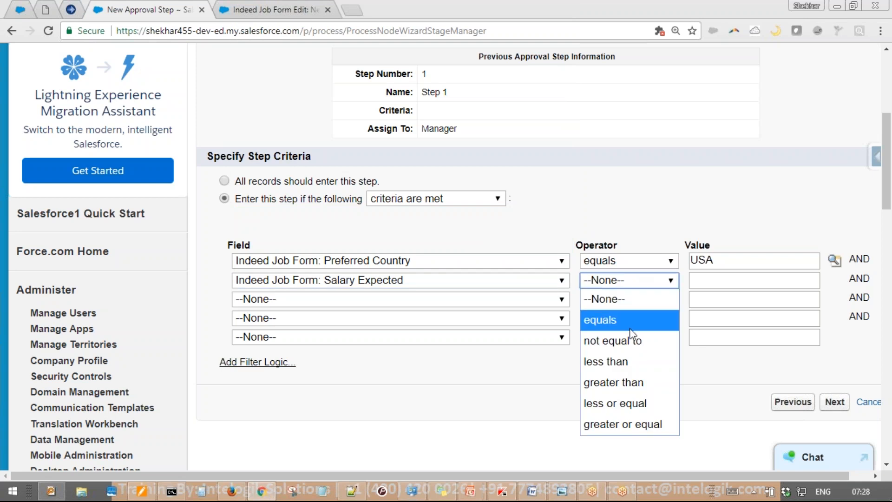
{"action": "left_click", "coordinate": [631, 374]}
{"action": "left_click", "coordinate": [723, 281]}
{"action": "type", "text": "20000"}
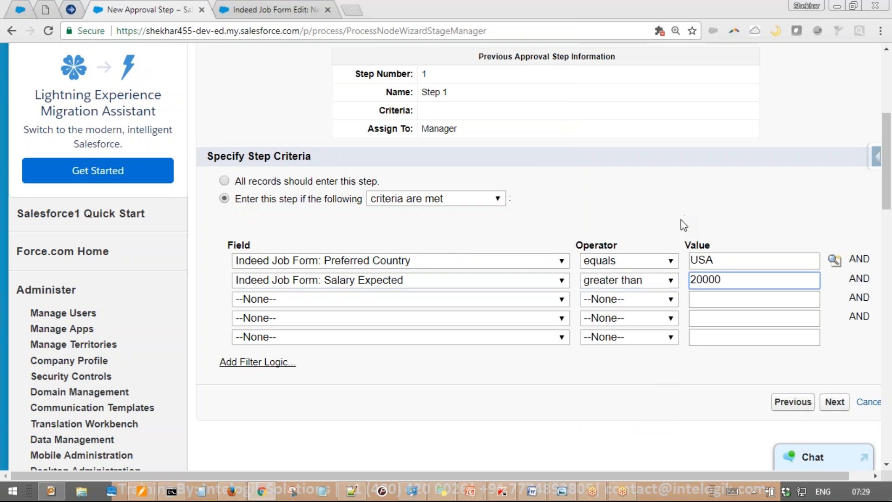
{"action": "left_click", "coordinate": [751, 365]}
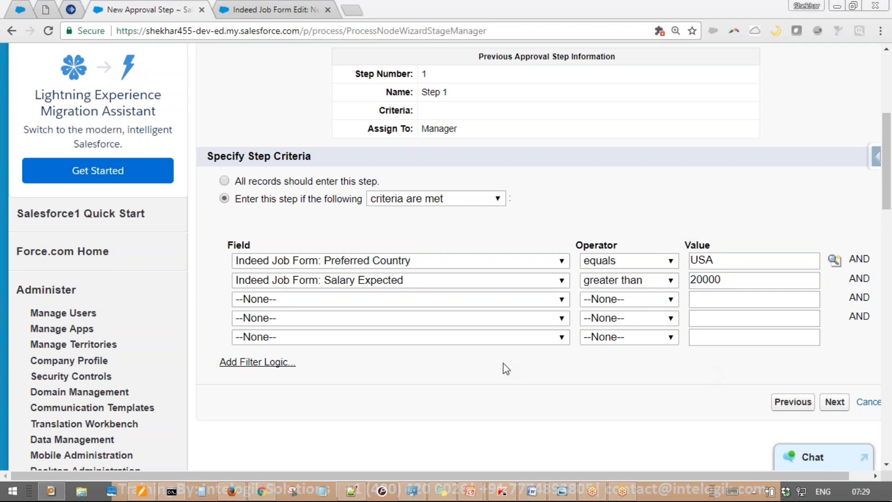
Auto-assign Step 2 to a specific user picked from Recently Viewed Users as approver
{"action": "left_click", "coordinate": [834, 403]}
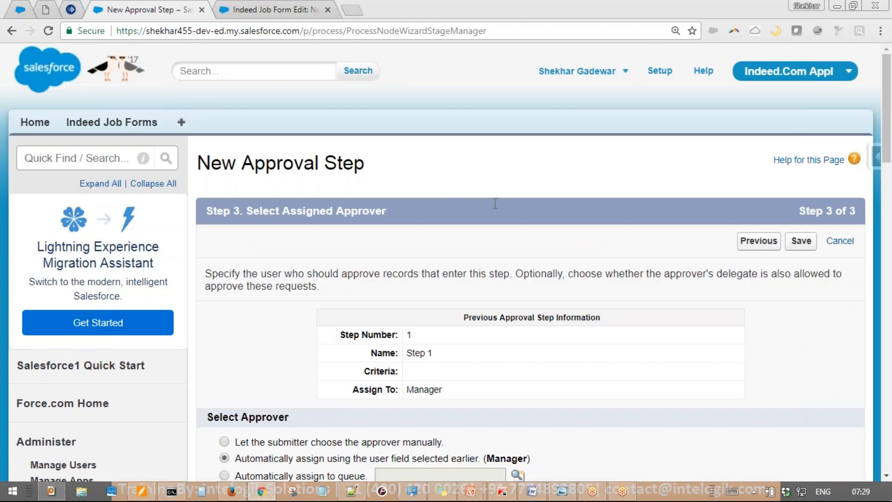
{"action": "scroll", "coordinate": [495, 204], "scroll_direction": "down", "scroll_amount": 9}
{"action": "scroll", "coordinate": [528, 210], "scroll_direction": "up", "scroll_amount": 3}
{"action": "scroll", "coordinate": [528, 210], "scroll_direction": "up", "scroll_amount": 3}
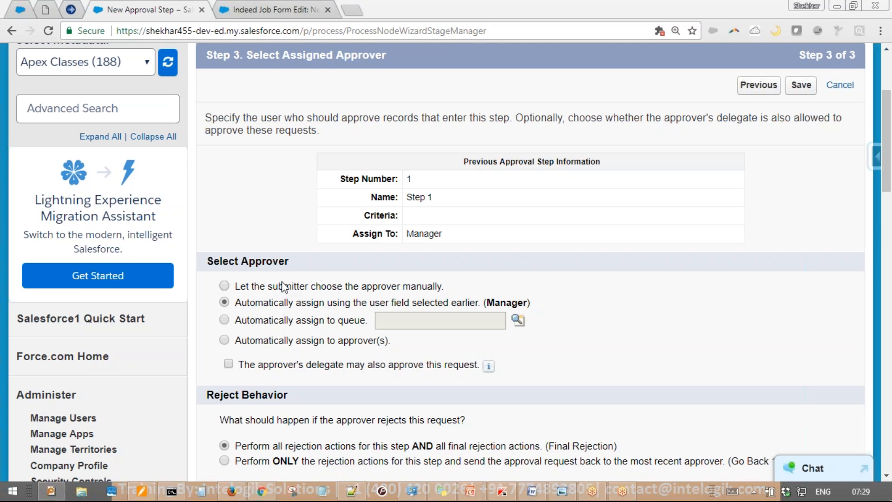
{"action": "left_click_drag", "start_coordinate": [255, 304], "coordinate": [453, 307]}
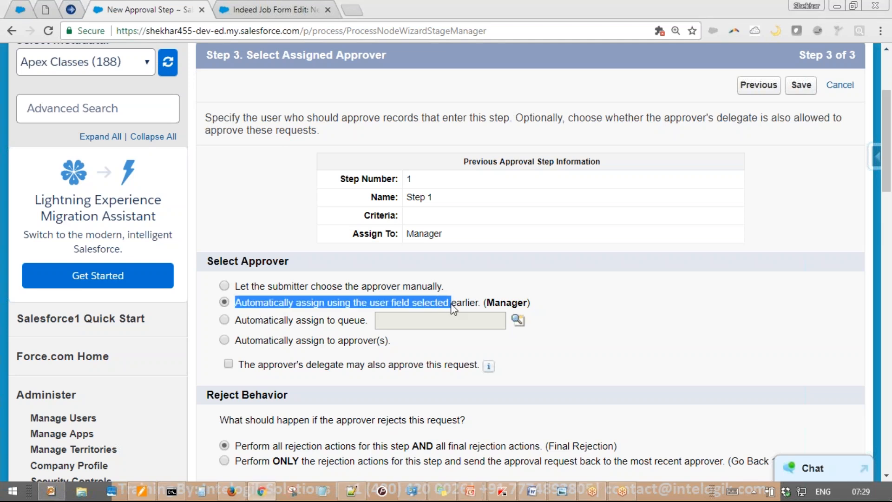
{"action": "left_click", "coordinate": [275, 341]}
{"action": "left_click", "coordinate": [275, 341]}
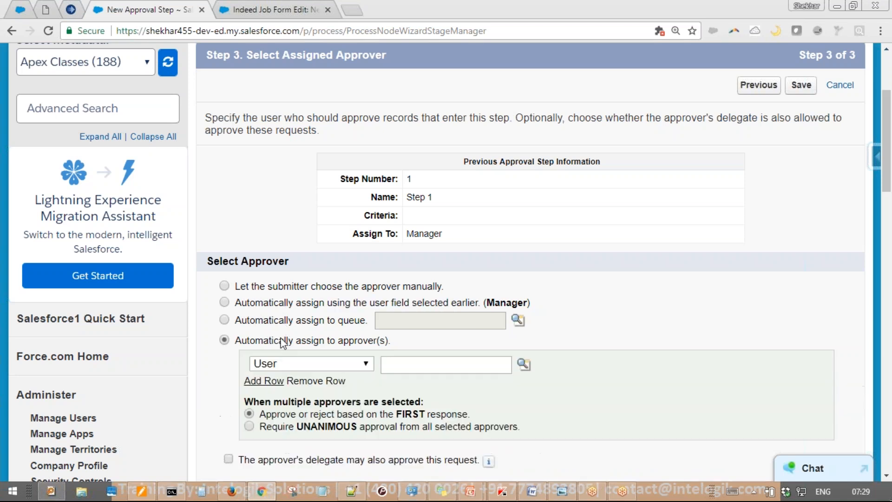
{"action": "scroll", "coordinate": [342, 348], "scroll_direction": "down", "scroll_amount": 3}
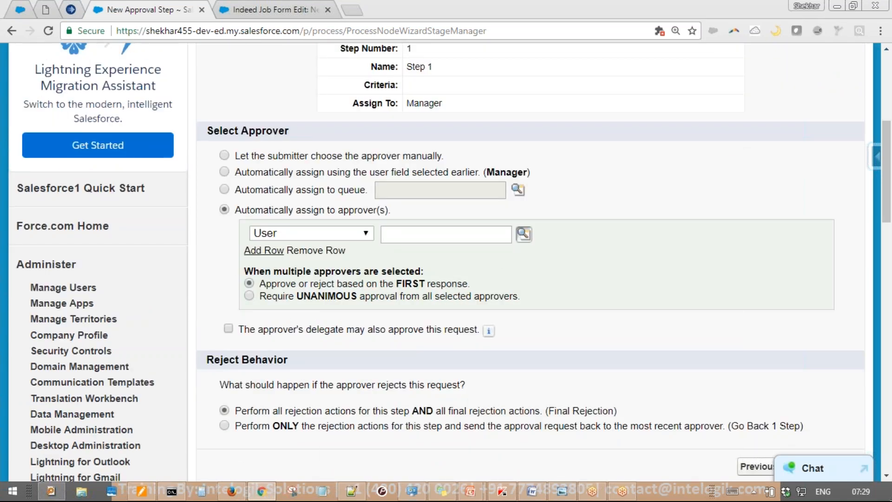
{"action": "left_click", "coordinate": [523, 234]}
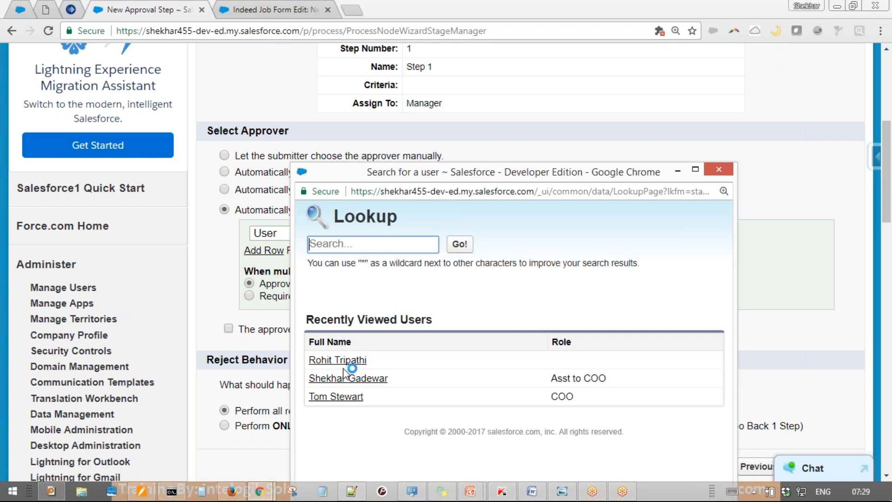
{"action": "left_click", "coordinate": [337, 360]}
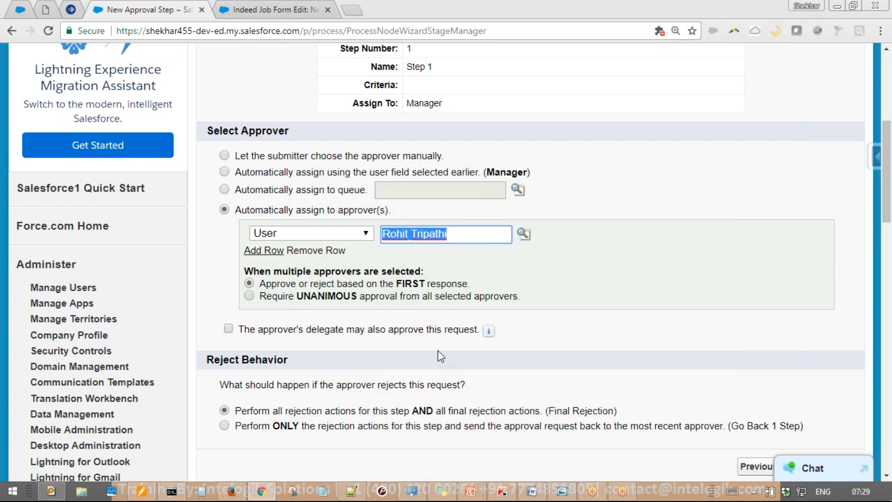
{"action": "scroll", "coordinate": [438, 356], "scroll_direction": "down", "scroll_amount": 3}
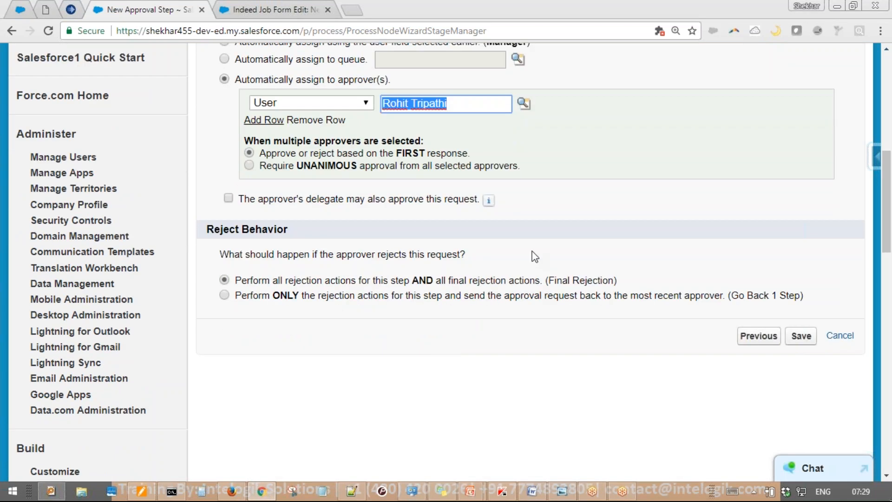
Set Step 2's reject behavior to 'Go Back 1 Step', returning rejections to the previous approver
{"action": "left_click_drag", "start_coordinate": [207, 229], "coordinate": [295, 231]}
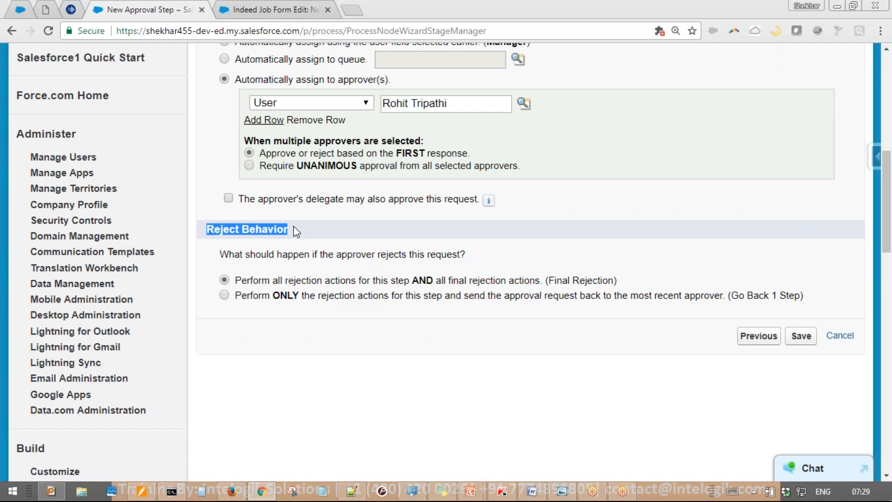
{"action": "left_click_drag", "start_coordinate": [235, 280], "coordinate": [488, 284]}
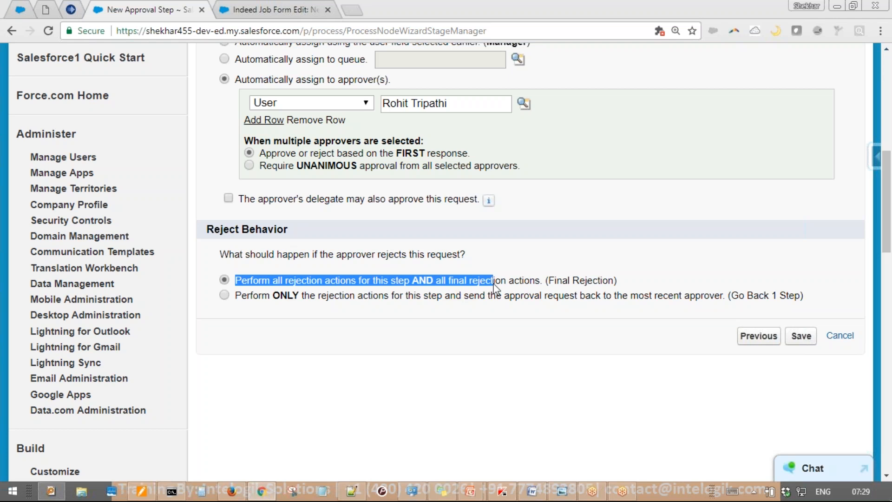
{"action": "left_click_drag", "start_coordinate": [549, 288], "coordinate": [637, 284]}
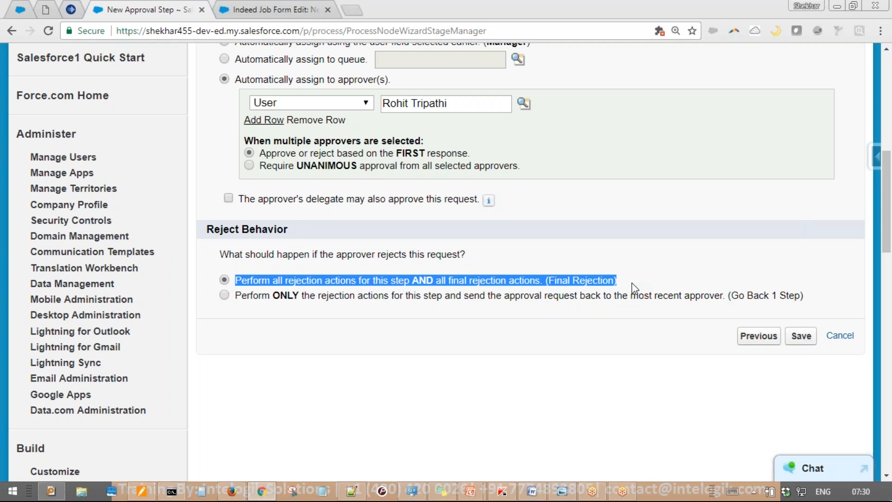
{"action": "left_click", "coordinate": [368, 321]}
{"action": "left_click_drag", "start_coordinate": [269, 302], "coordinate": [813, 310]}
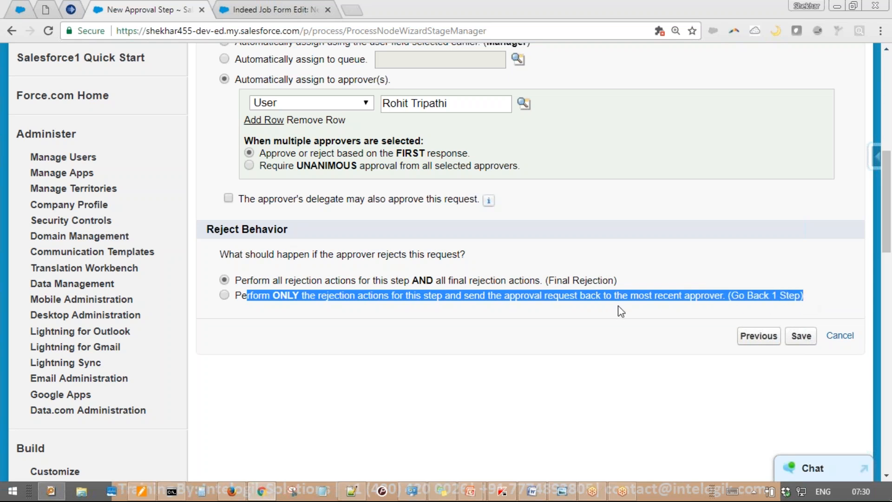
{"action": "key", "text": "ctrl+2"}
{"action": "mouse_move", "coordinate": [451, 61]}
{"action": "left_mouse_down"}
{"action": "mouse_move", "coordinate": [351, 111]}
{"action": "mouse_move", "coordinate": [419, 57]}
{"action": "left_mouse_up"}
{"action": "mouse_move", "coordinate": [126, 175]}
{"action": "left_mouse_down"}
{"action": "mouse_move", "coordinate": [157, 231]}
{"action": "mouse_move", "coordinate": [162, 145]}
{"action": "left_mouse_up"}
{"action": "mouse_move", "coordinate": [232, 111]}
{"action": "left_mouse_down"}
{"action": "mouse_move", "coordinate": [258, 140]}
{"action": "mouse_move", "coordinate": [223, 108]}
{"action": "left_mouse_up"}
{"action": "mouse_move", "coordinate": [139, 243]}
{"action": "left_mouse_down"}
{"action": "mouse_move", "coordinate": [149, 421]}
{"action": "mouse_move", "coordinate": [487, 255]}
{"action": "left_mouse_up"}
{"action": "mouse_move", "coordinate": [457, 217]}
{"action": "left_mouse_down"}
{"action": "mouse_move", "coordinate": [487, 257]}
{"action": "mouse_move", "coordinate": [518, 212]}
{"action": "left_mouse_up"}
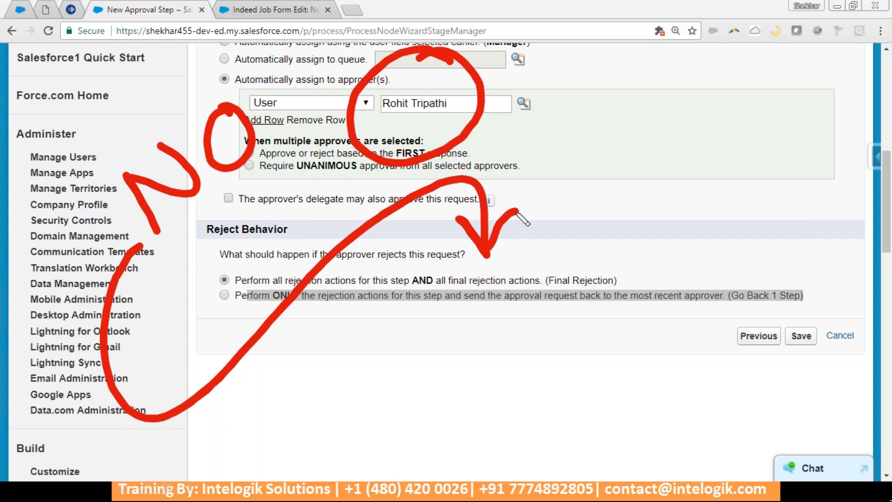
{"action": "key", "text": "e"}
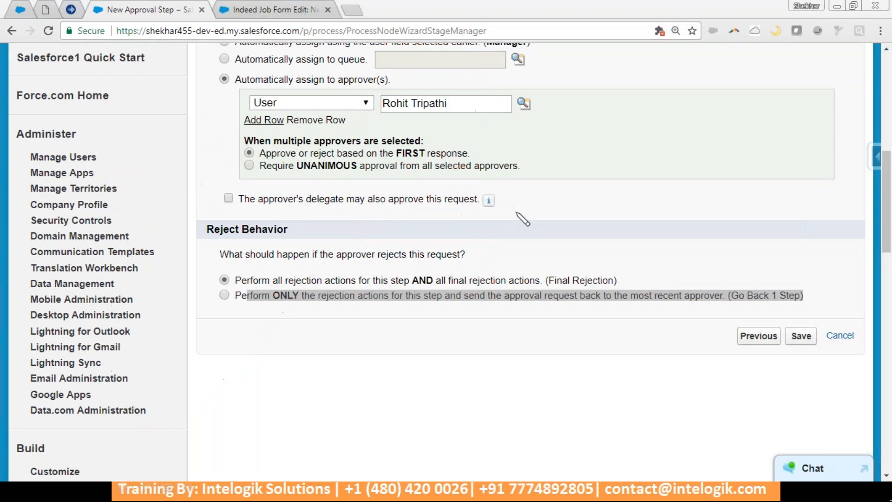
{"action": "mouse_move", "coordinate": [458, 61]}
{"action": "left_mouse_down"}
{"action": "mouse_move", "coordinate": [372, 137]}
{"action": "mouse_move", "coordinate": [445, 66]}
{"action": "left_mouse_up"}
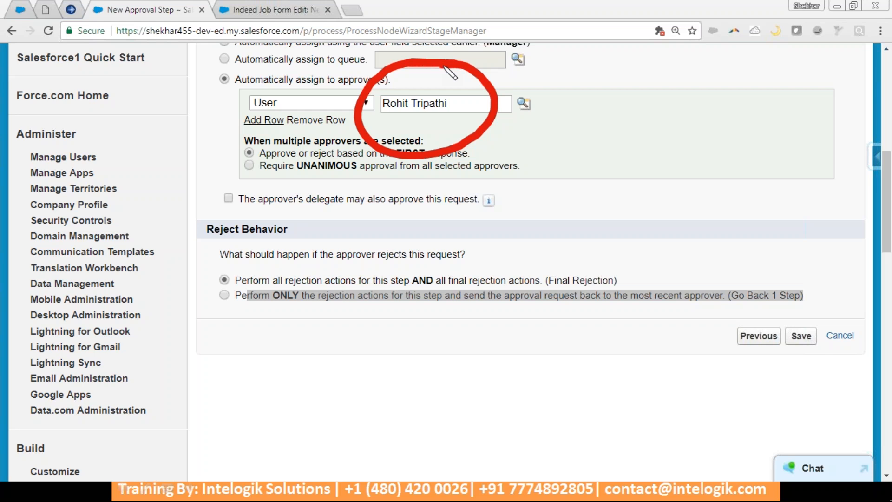
{"action": "mouse_move", "coordinate": [369, 126]}
{"action": "left_mouse_down"}
{"action": "mouse_move", "coordinate": [87, 297]}
{"action": "mouse_move", "coordinate": [424, 330]}
{"action": "mouse_move", "coordinate": [417, 420]}
{"action": "left_mouse_up"}
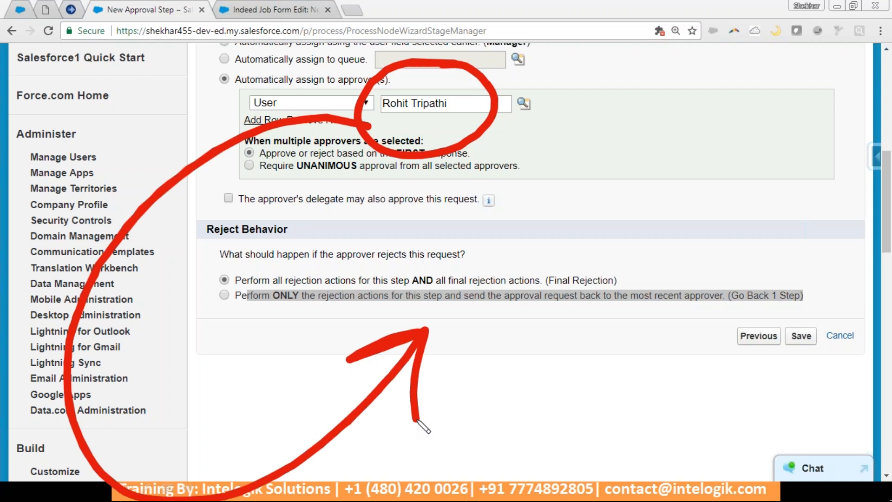
{"action": "key", "text": "e"}
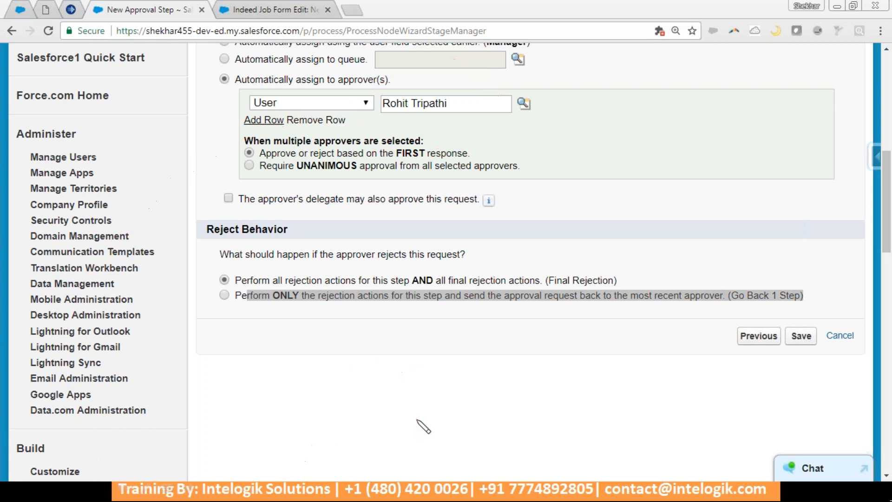
{"action": "left_click", "coordinate": [486, 302]}
Save Step 2 and begin a new Field Update approval action
{"action": "left_click", "coordinate": [801, 336]}
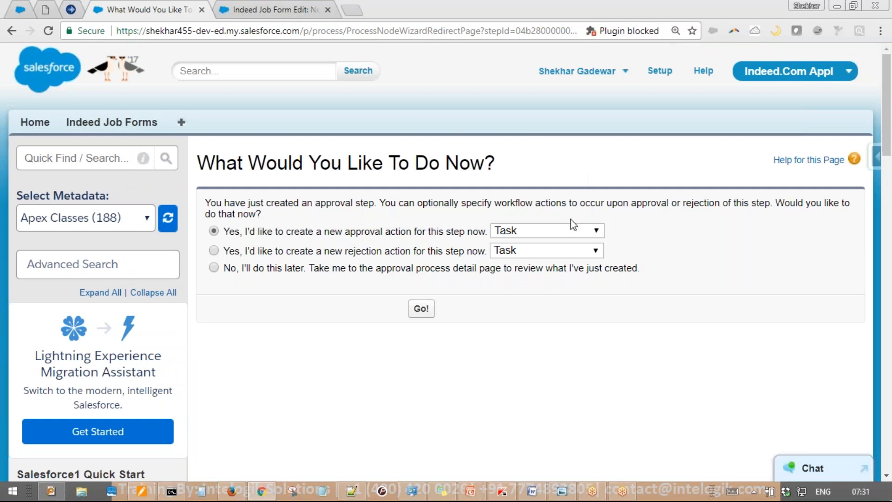
{"action": "left_click", "coordinate": [569, 229]}
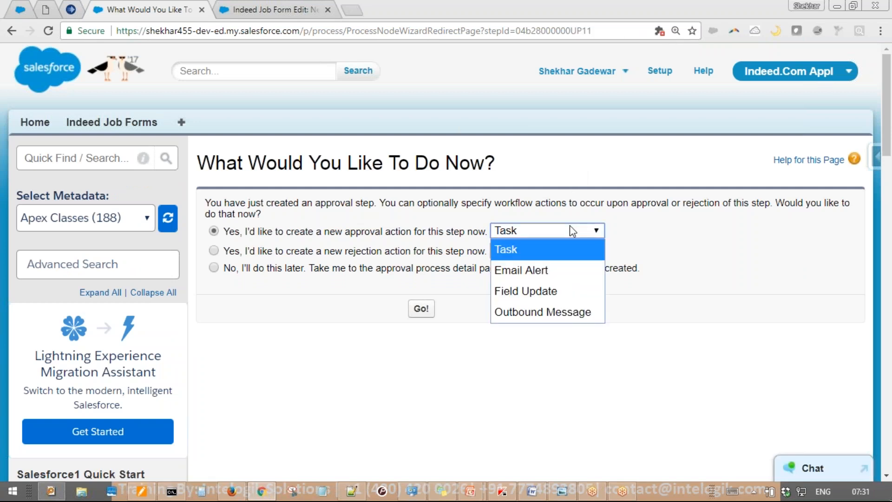
{"action": "left_click", "coordinate": [568, 282]}
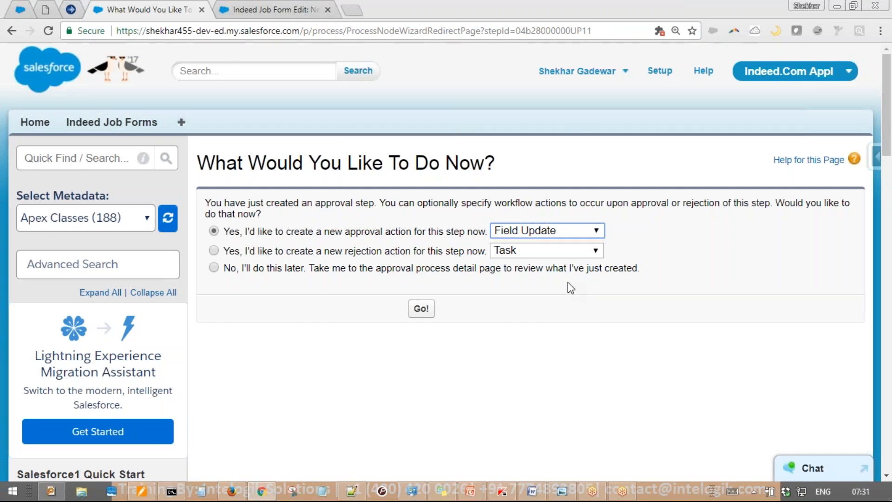
{"action": "left_click", "coordinate": [422, 309]}
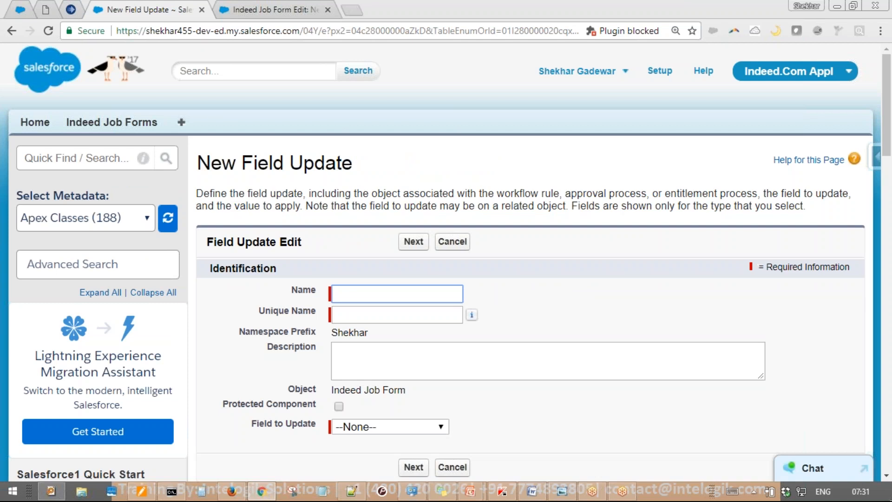
Name the field update 'Field Update' and target the Job Status field
{"action": "type", "text": "F"}
{"action": "key", "text": "Down"}
{"action": "key", "text": "Return"}
{"action": "key", "text": "Tab"}
{"action": "key", "text": "Tab"}
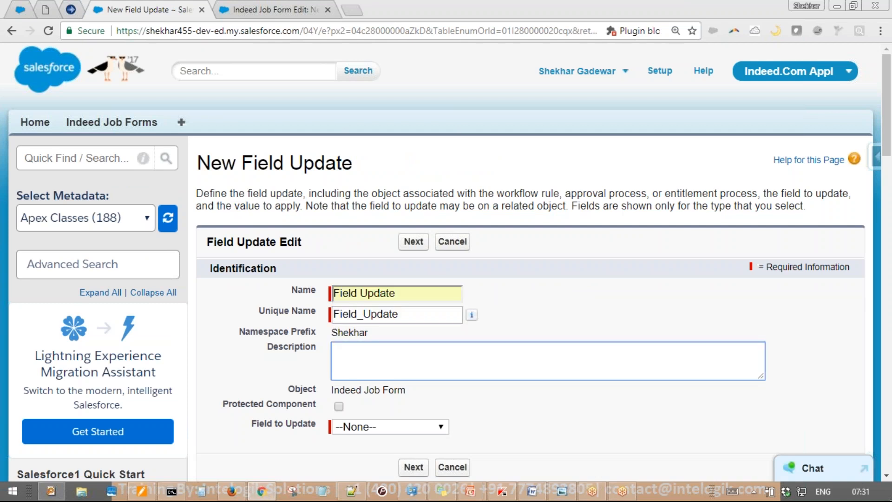
{"action": "scroll", "coordinate": [446, 291], "scroll_direction": "down", "scroll_amount": 3}
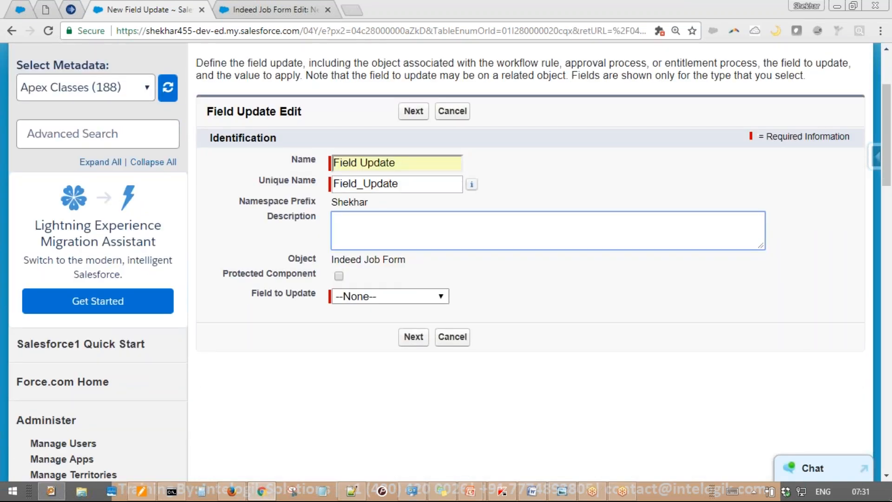
{"action": "left_click", "coordinate": [380, 291]}
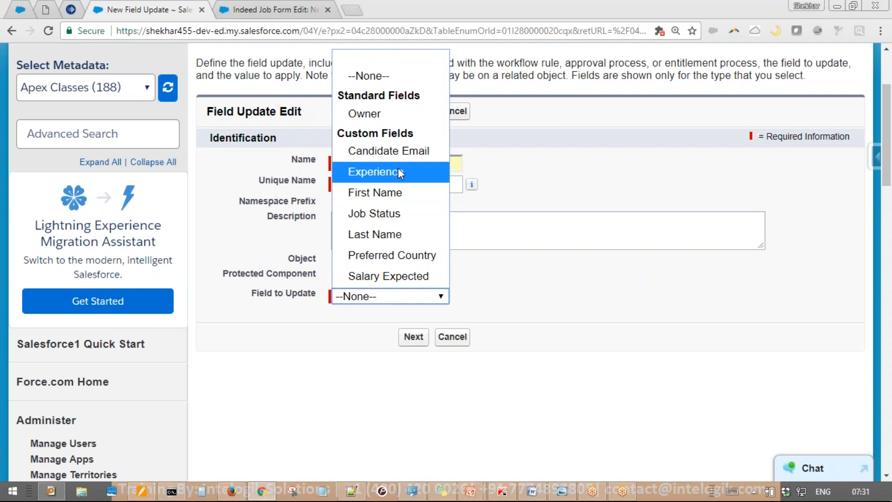
{"action": "left_click", "coordinate": [404, 210]}
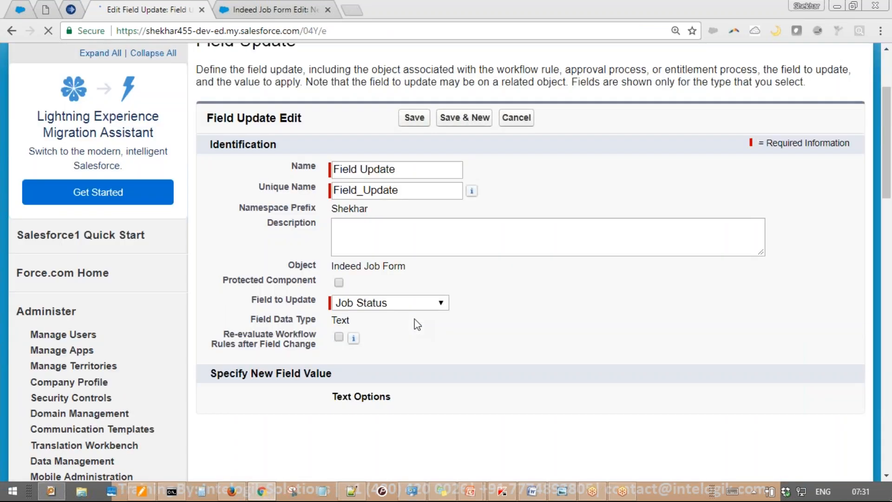
Set Job Status by formula to 'Candidate finally approved!' and save
{"action": "left_click", "coordinate": [415, 430]}
{"action": "scroll", "coordinate": [420, 413], "scroll_direction": "down", "scroll_amount": 2}
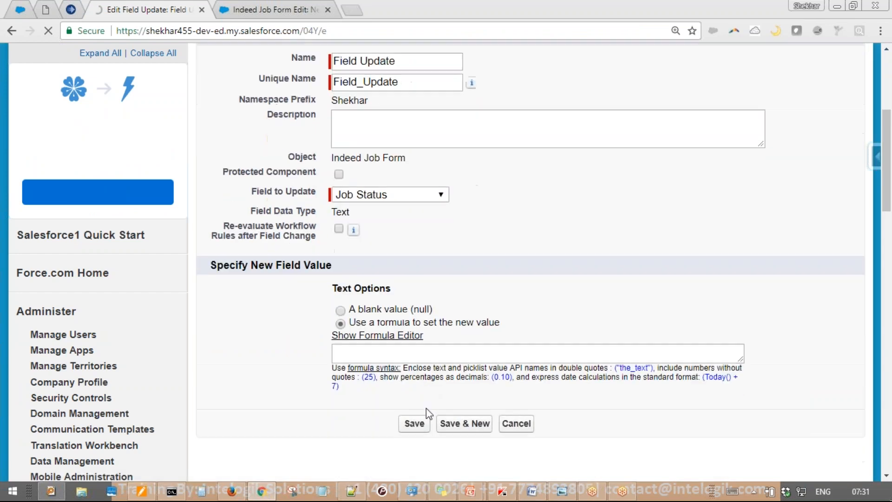
{"action": "left_click", "coordinate": [428, 354]}
{"action": "type", "text": "'"}
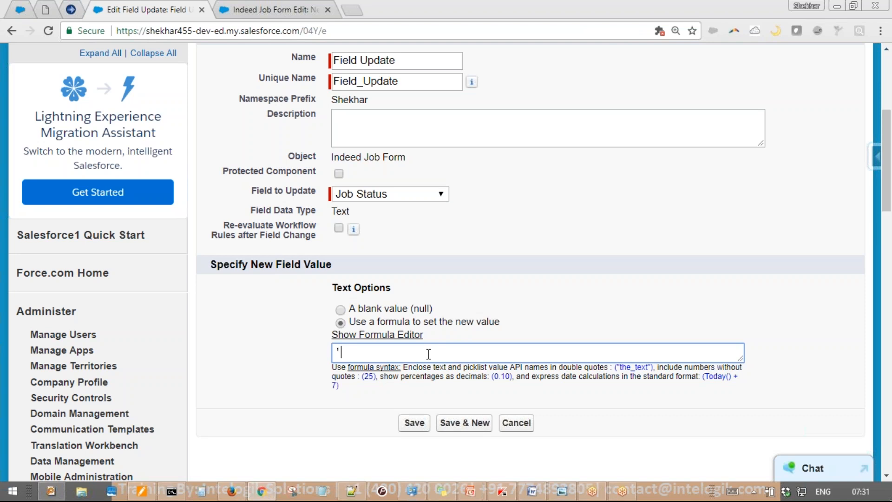
{"action": "type", "text": "F"}
{"action": "key", "text": "BackSpace"}
{"action": "type", "text": "Fina"}
{"action": "key", "text": "BackSpace"}
{"action": "key", "text": "BackSpace"}
{"action": "key", "text": "BackSpace"}
{"action": "key", "text": "BackSpace"}
{"action": "type", "text": "Candidate finally appro"}
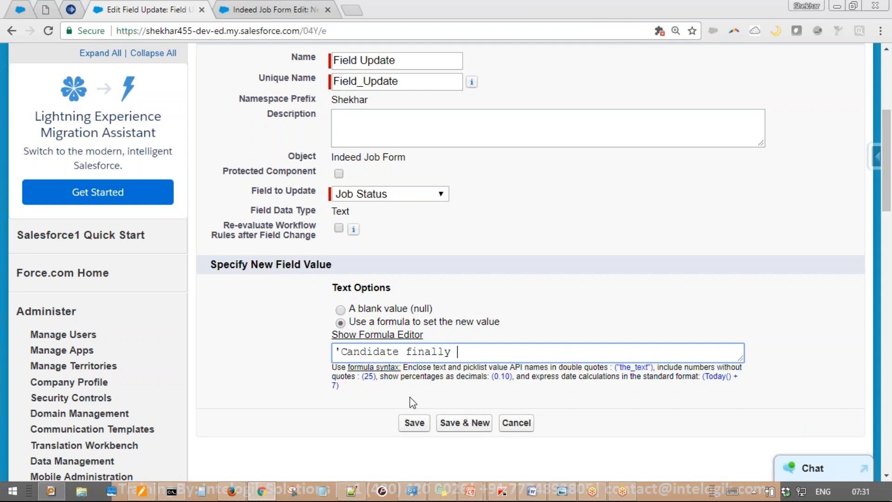
{"action": "type", "text": "ved!'"}
{"action": "left_click_drag", "start_coordinate": [341, 352], "coordinate": [535, 351]}
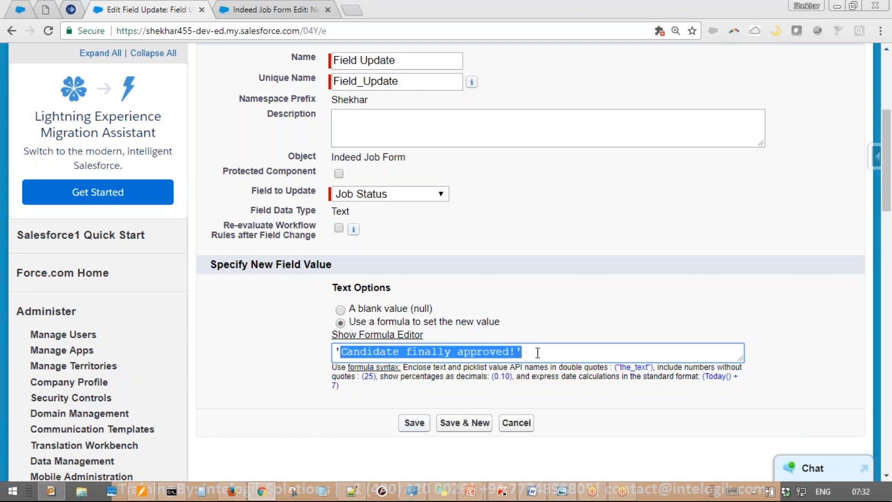
{"action": "left_click", "coordinate": [535, 351]}
{"action": "left_click", "coordinate": [421, 424]}
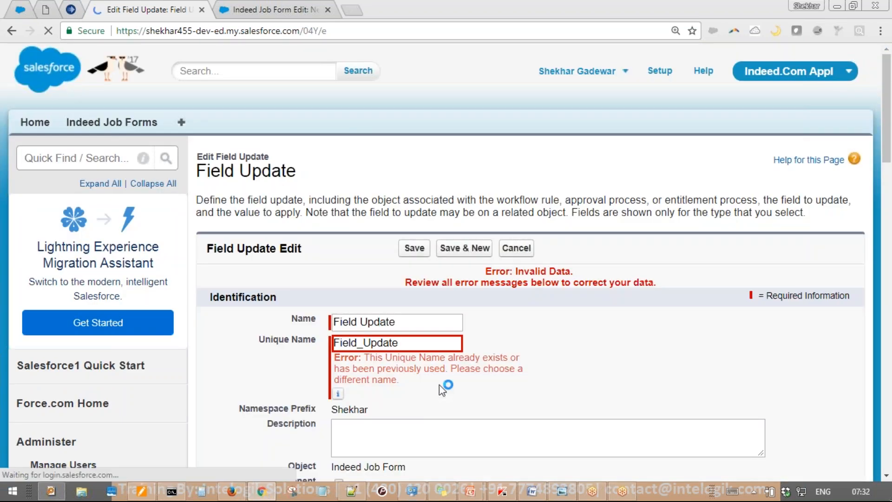
Fix the duplicate Unique Name by appending 234234 and resubmit
{"action": "left_click", "coordinate": [428, 348]}
{"action": "type", "text": "234234"}
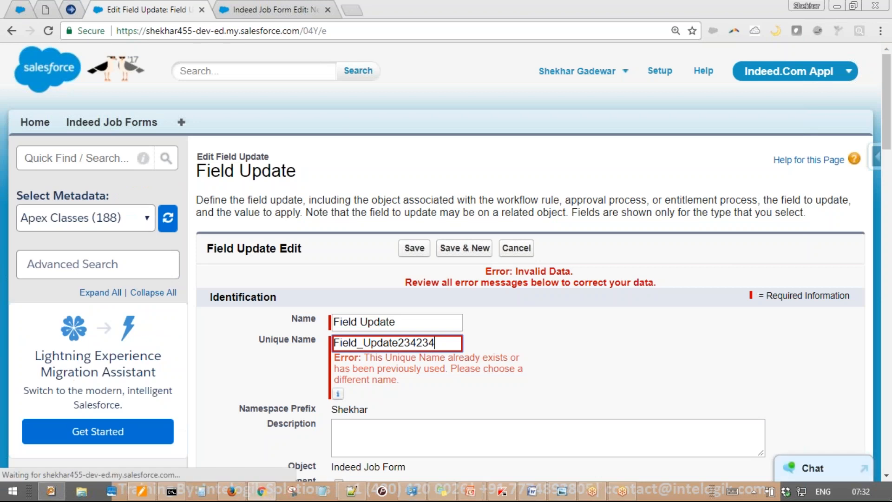
{"action": "key", "text": "Return"}
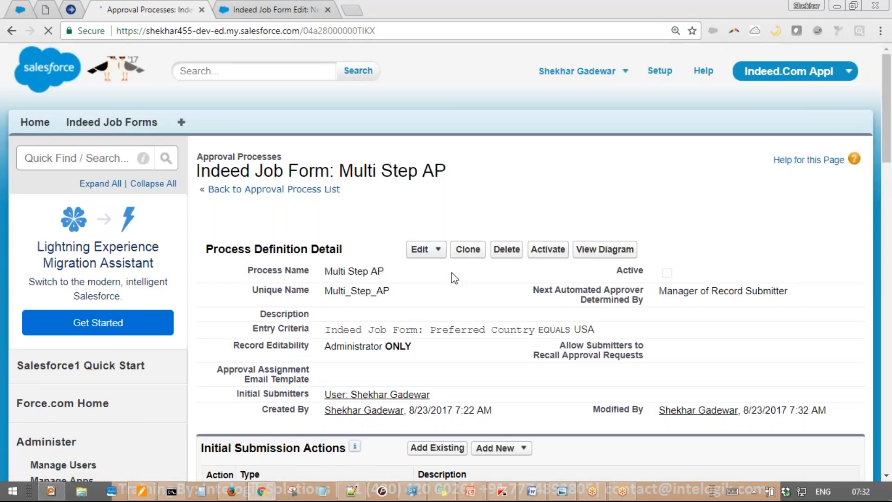
{"action": "scroll", "coordinate": [455, 277], "scroll_direction": "down", "scroll_amount": 5}
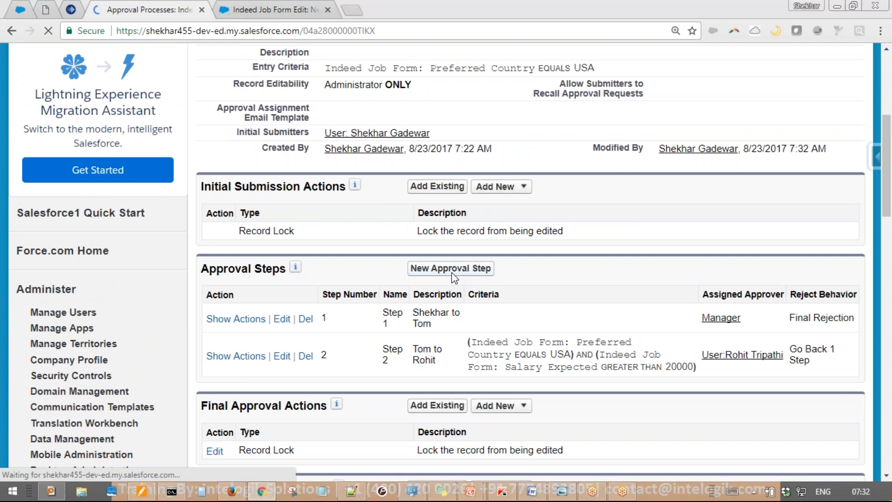
{"action": "mouse_move", "coordinate": [380, 223]}
{"action": "left_mouse_down"}
{"action": "mouse_move", "coordinate": [140, 253]}
{"action": "mouse_move", "coordinate": [254, 434]}
{"action": "mouse_move", "coordinate": [381, 226]}
{"action": "mouse_move", "coordinate": [377, 215]}
{"action": "left_mouse_up"}
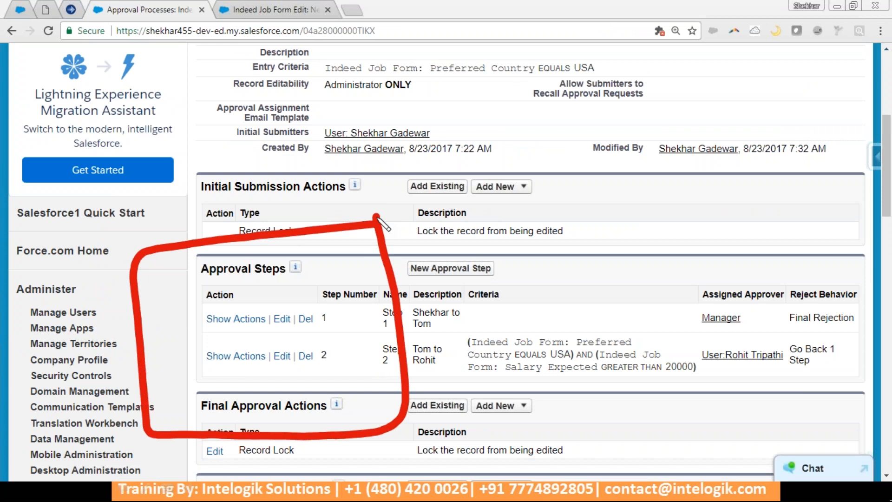
{"action": "key", "text": "e"}
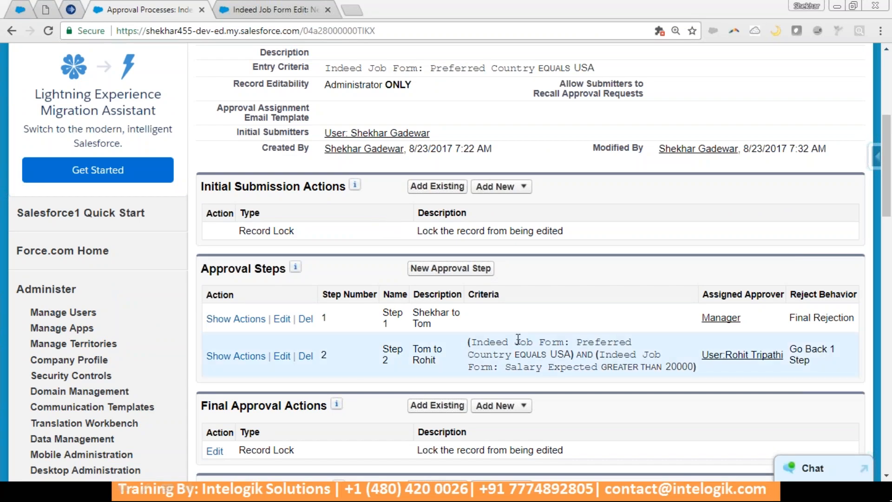
{"action": "mouse_move", "coordinate": [750, 223]}
{"action": "left_mouse_down"}
{"action": "mouse_move", "coordinate": [882, 346]}
{"action": "mouse_move", "coordinate": [762, 230]}
{"action": "left_mouse_up"}
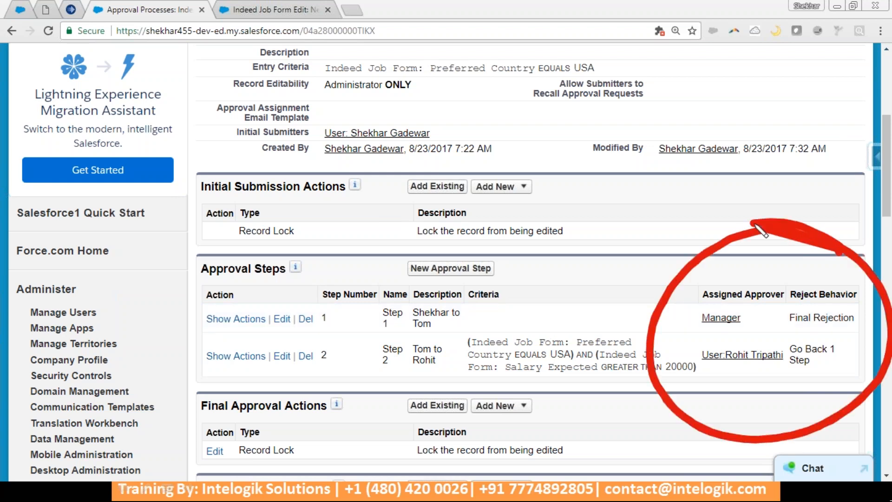
{"action": "key", "text": "Escape"}
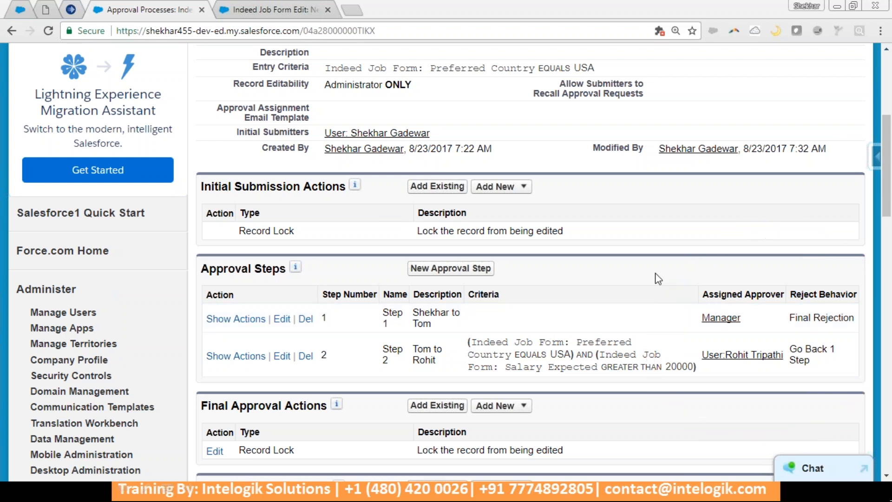
{"action": "scroll", "coordinate": [657, 274], "scroll_direction": "down", "scroll_amount": 3}
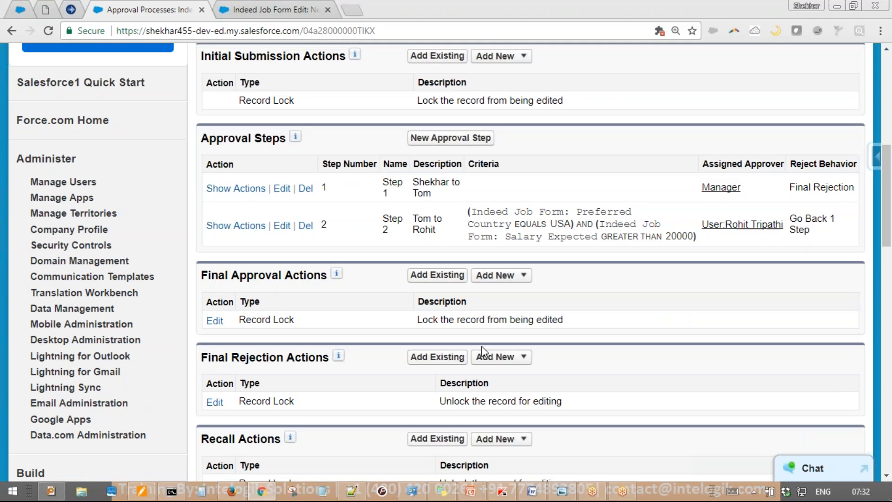
{"action": "scroll", "coordinate": [636, 341], "scroll_direction": "up", "scroll_amount": 6}
{"action": "scroll", "coordinate": [638, 341], "scroll_direction": "up", "scroll_amount": 3}
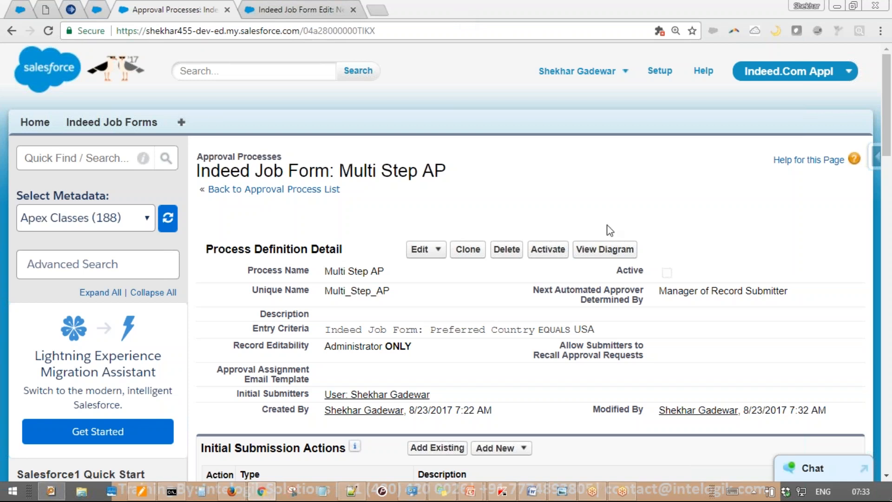
{"action": "mouse_move", "coordinate": [653, 219]}
{"action": "left_mouse_down"}
{"action": "mouse_move", "coordinate": [568, 267]}
{"action": "mouse_move", "coordinate": [643, 273]}
{"action": "mouse_move", "coordinate": [643, 231]}
{"action": "mouse_move", "coordinate": [653, 217]}
{"action": "left_mouse_up"}
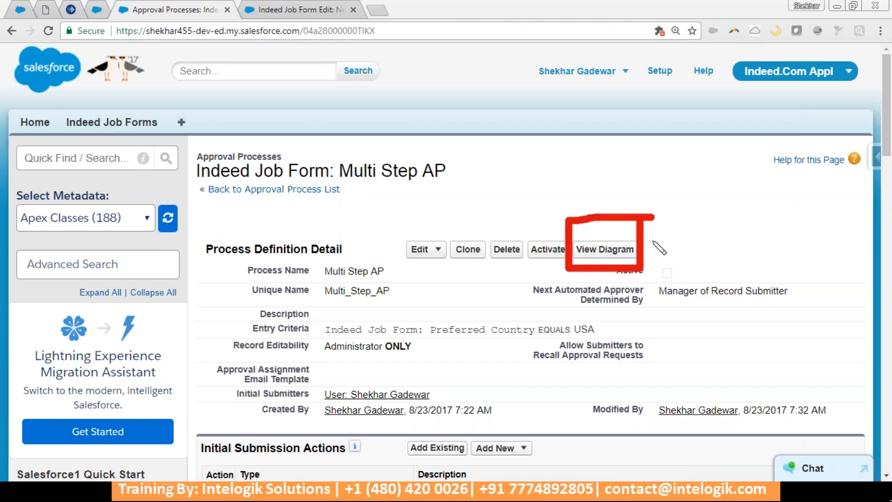
{"action": "key", "text": "Escape"}
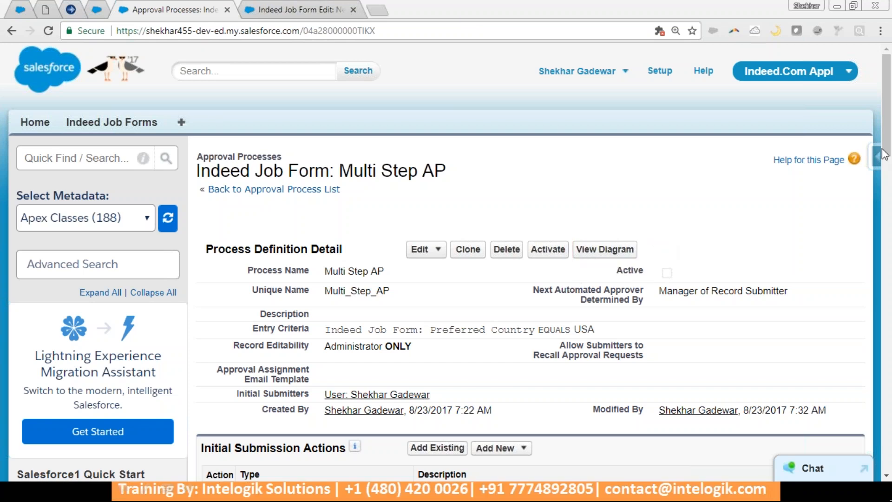
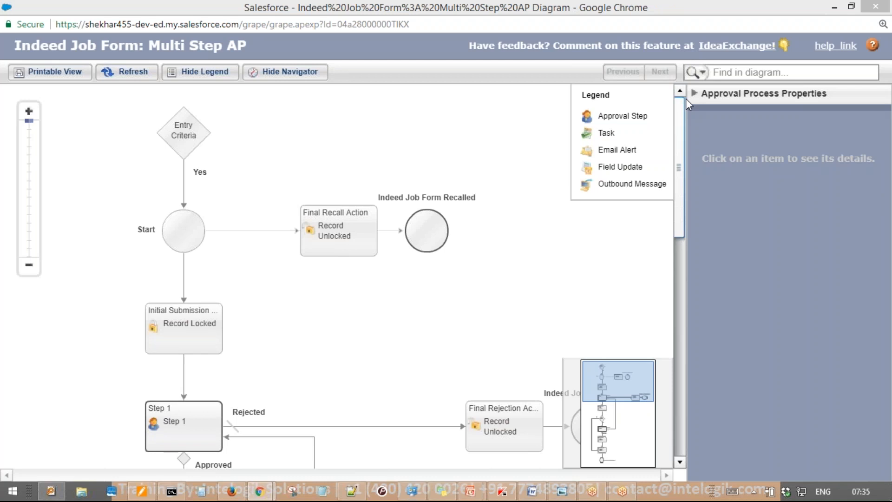
View the approval process entry criteria in the Multi Step AP diagram
{"action": "mouse_move", "coordinate": [632, 84]}
{"action": "left_mouse_down"}
{"action": "mouse_move", "coordinate": [30, 272]}
{"action": "mouse_move", "coordinate": [583, 385]}
{"action": "mouse_move", "coordinate": [390, 55]}
{"action": "left_mouse_up"}
{"action": "key", "text": "e"}
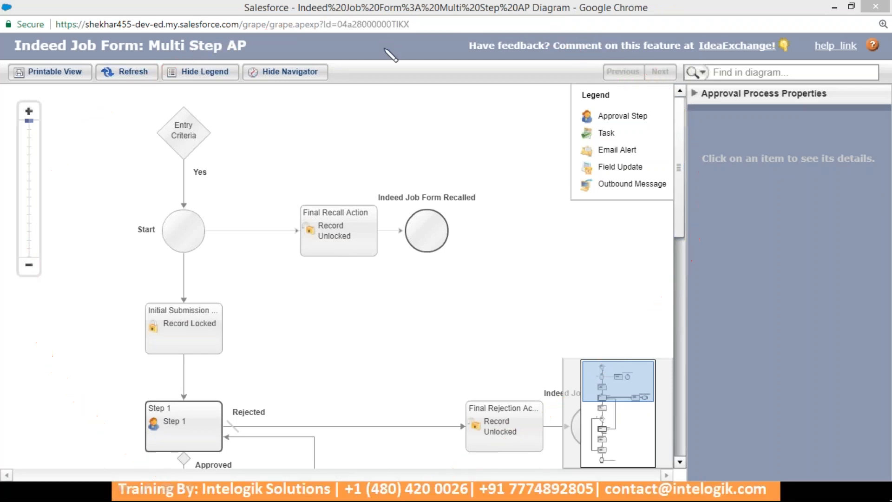
{"action": "left_click", "coordinate": [185, 142]}
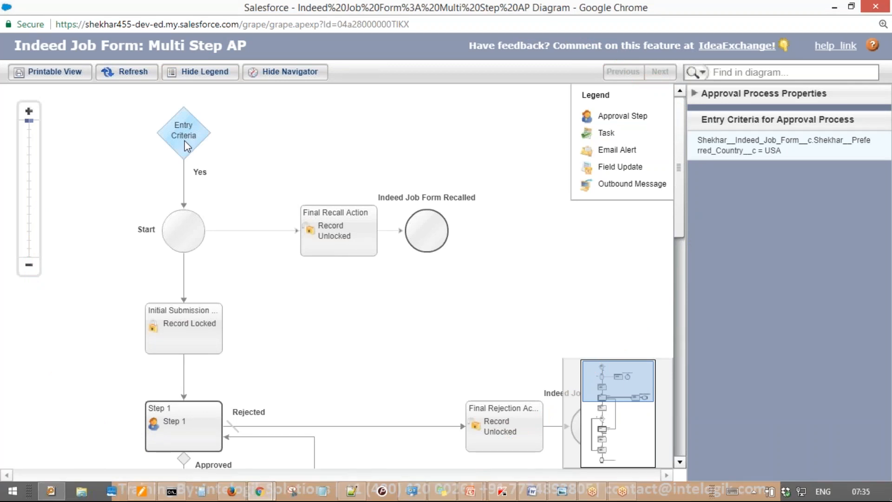
{"action": "left_click_drag", "start_coordinate": [831, 107], "coordinate": [732, 103]}
{"action": "key", "text": "Escape"}
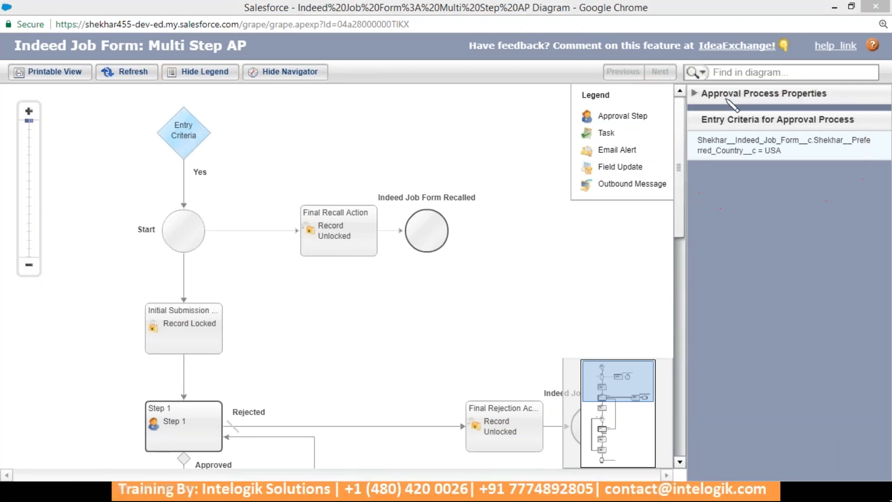
Show the details of the Final Recall Action
{"action": "mouse_move", "coordinate": [200, 185]}
{"action": "left_mouse_down"}
{"action": "mouse_move", "coordinate": [180, 280]}
{"action": "mouse_move", "coordinate": [190, 188]}
{"action": "mouse_move", "coordinate": [192, 197]}
{"action": "mouse_move", "coordinate": [386, 151]}
{"action": "mouse_move", "coordinate": [384, 173]}
{"action": "mouse_move", "coordinate": [414, 131]}
{"action": "left_mouse_up"}
{"action": "mouse_move", "coordinate": [133, 245]}
{"action": "left_mouse_down"}
{"action": "mouse_move", "coordinate": [92, 361]}
{"action": "mouse_move", "coordinate": [111, 389]}
{"action": "left_mouse_up"}
{"action": "right_click", "coordinate": [111, 390]}
{"action": "left_click", "coordinate": [342, 228]}
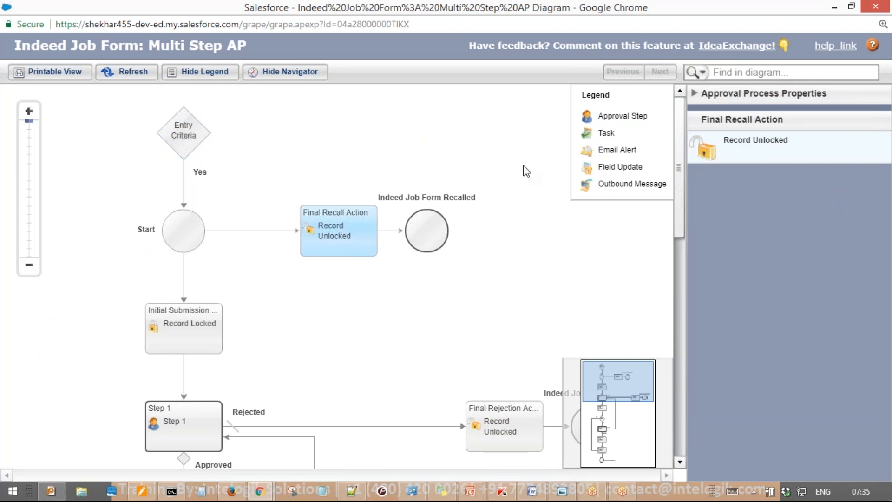
{"action": "left_click_drag", "start_coordinate": [675, 161], "coordinate": [680, 263]}
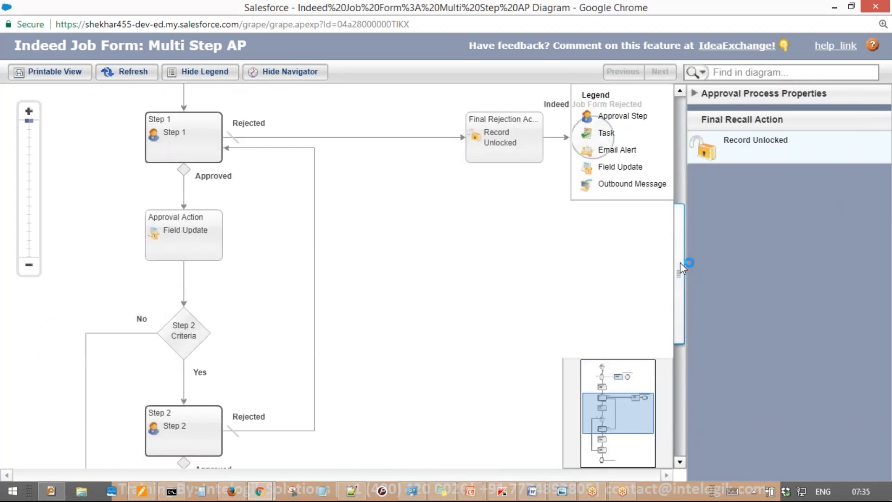
Scroll down the diagram and display the Step 2 criteria diamond's details
{"action": "mouse_move", "coordinate": [213, 110]}
{"action": "left_mouse_down"}
{"action": "mouse_move", "coordinate": [429, 36]}
{"action": "mouse_move", "coordinate": [487, 80]}
{"action": "mouse_move", "coordinate": [525, 72]}
{"action": "left_mouse_up"}
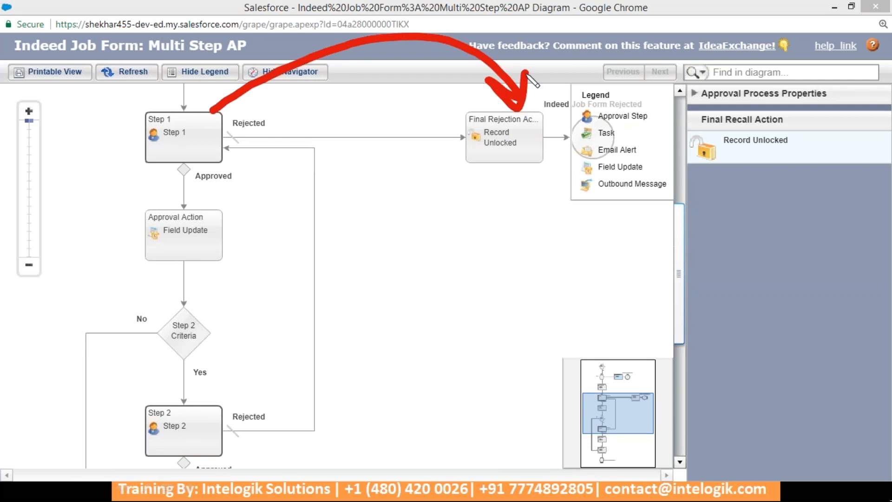
{"action": "mouse_move", "coordinate": [179, 129]}
{"action": "left_mouse_down"}
{"action": "mouse_move", "coordinate": [153, 261]}
{"action": "mouse_move", "coordinate": [143, 230]}
{"action": "mouse_move", "coordinate": [132, 265]}
{"action": "mouse_move", "coordinate": [163, 354]}
{"action": "left_mouse_up"}
{"action": "left_click_drag", "start_coordinate": [162, 354], "coordinate": [152, 329]}
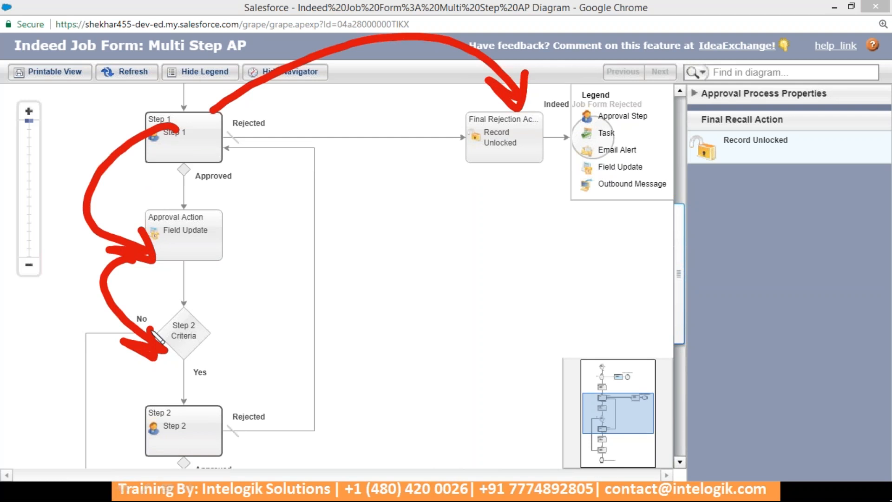
{"action": "key", "text": "e"}
{"action": "key", "text": "Escape"}
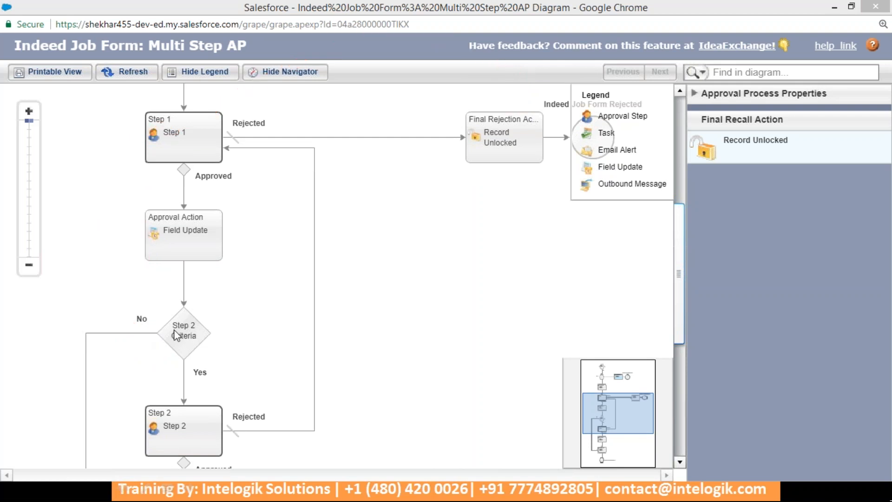
{"action": "left_click", "coordinate": [175, 331]}
Mark up the Step 2 criteria and rejection paths on the diagram
{"action": "mouse_move", "coordinate": [677, 213]}
{"action": "left_mouse_down"}
{"action": "mouse_move", "coordinate": [676, 263]}
{"action": "mouse_move", "coordinate": [682, 197]}
{"action": "left_mouse_up"}
{"action": "key", "text": "ctrl+2"}
{"action": "mouse_move", "coordinate": [236, 445]}
{"action": "left_mouse_down"}
{"action": "mouse_move", "coordinate": [438, 275]}
{"action": "mouse_move", "coordinate": [251, 144]}
{"action": "mouse_move", "coordinate": [235, 160]}
{"action": "left_mouse_up"}
{"action": "mouse_move", "coordinate": [252, 110]}
{"action": "left_mouse_down"}
{"action": "mouse_move", "coordinate": [278, 149]}
{"action": "mouse_move", "coordinate": [303, 147]}
{"action": "left_mouse_up"}
{"action": "key", "text": "e"}
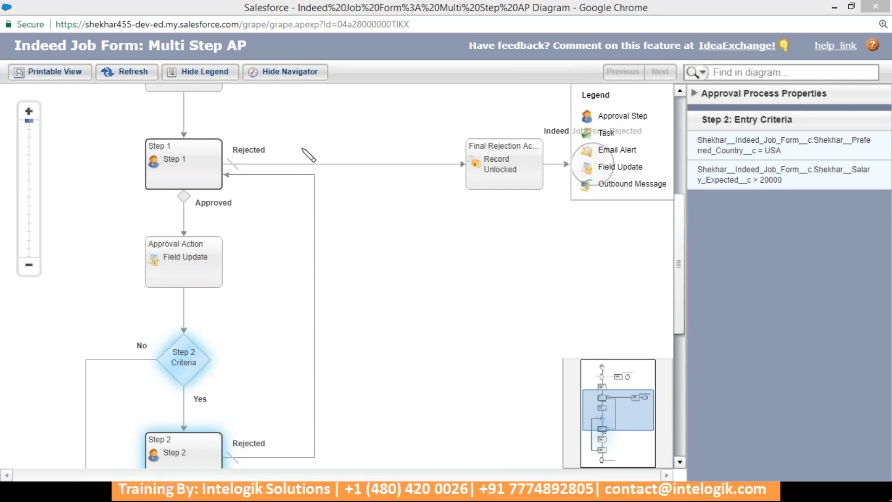
{"action": "key", "text": "Escape"}
{"action": "left_click_drag", "start_coordinate": [675, 205], "coordinate": [678, 302]}
{"action": "key", "text": "ctrl+2"}
{"action": "mouse_move", "coordinate": [165, 90]}
{"action": "left_mouse_down"}
{"action": "mouse_move", "coordinate": [29, 362]}
{"action": "mouse_move", "coordinate": [204, 418]}
{"action": "mouse_move", "coordinate": [186, 460]}
{"action": "left_mouse_up"}
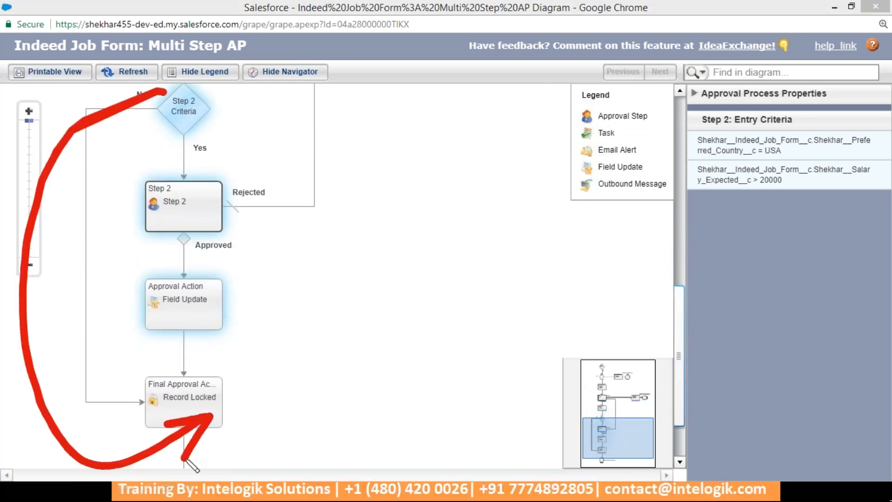
{"action": "key", "text": "e"}
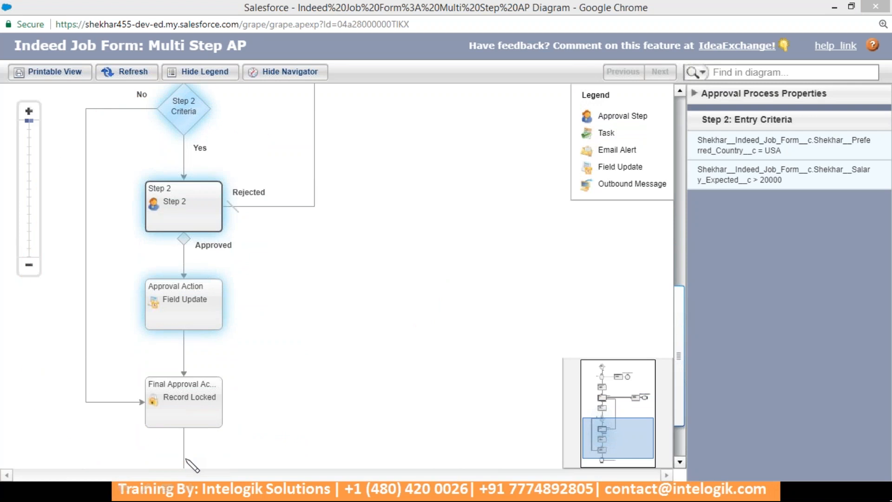
{"action": "key", "text": "Escape"}
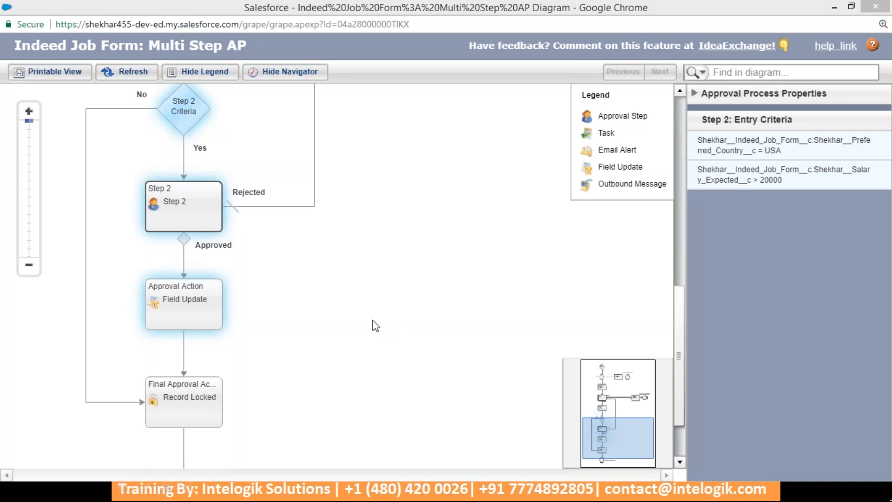
{"action": "mouse_move", "coordinate": [212, 204]}
{"action": "left_mouse_down"}
{"action": "mouse_move", "coordinate": [320, 228]}
{"action": "mouse_move", "coordinate": [241, 294]}
{"action": "left_mouse_up"}
{"action": "mouse_move", "coordinate": [264, 246]}
{"action": "left_mouse_down"}
{"action": "mouse_move", "coordinate": [243, 293]}
{"action": "mouse_move", "coordinate": [437, 253]}
{"action": "mouse_move", "coordinate": [274, 390]}
{"action": "left_mouse_up"}
{"action": "mouse_move", "coordinate": [289, 351]}
{"action": "left_mouse_down"}
{"action": "mouse_move", "coordinate": [285, 369]}
{"action": "mouse_move", "coordinate": [360, 375]}
{"action": "left_mouse_up"}
{"action": "key", "text": "e"}
{"action": "key", "text": "Escape"}
Display the Step 2 approval step's properties: approver_user, approved path to Field Update
{"action": "left_click_drag", "start_coordinate": [684, 399], "coordinate": [685, 370]}
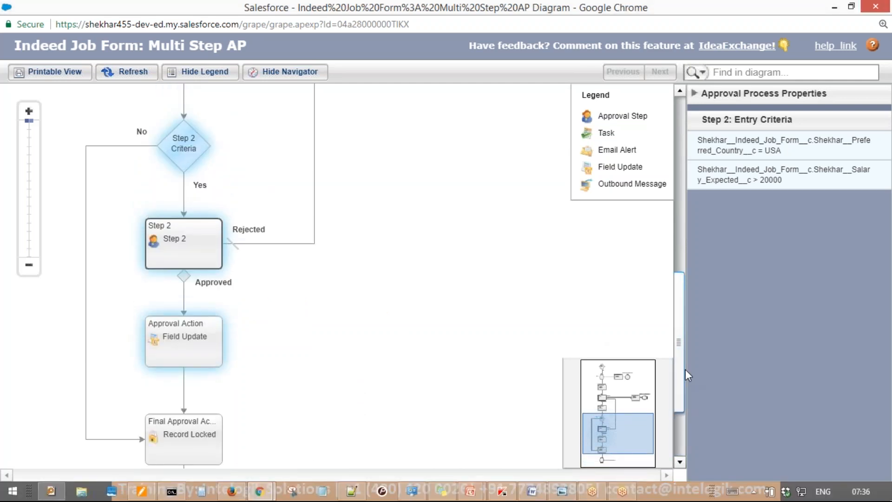
{"action": "key", "text": "ctrl+2"}
{"action": "mouse_move", "coordinate": [159, 110]}
{"action": "left_mouse_down"}
{"action": "mouse_move", "coordinate": [42, 300]}
{"action": "mouse_move", "coordinate": [54, 314]}
{"action": "left_mouse_up"}
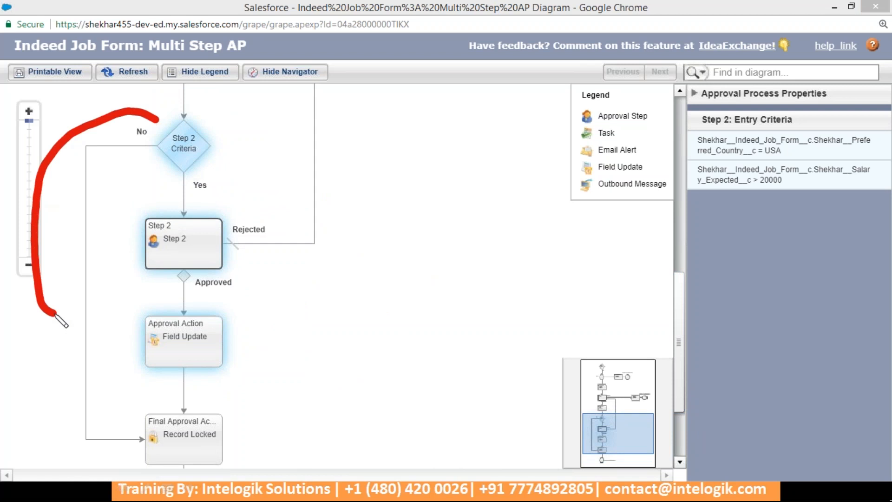
{"action": "key", "text": "Escape"}
{"action": "mouse_move", "coordinate": [68, 185]}
{"action": "left_mouse_down"}
{"action": "mouse_move", "coordinate": [89, 212]}
{"action": "mouse_move", "coordinate": [111, 177]}
{"action": "left_mouse_up"}
{"action": "left_click_drag", "start_coordinate": [68, 319], "coordinate": [117, 302]}
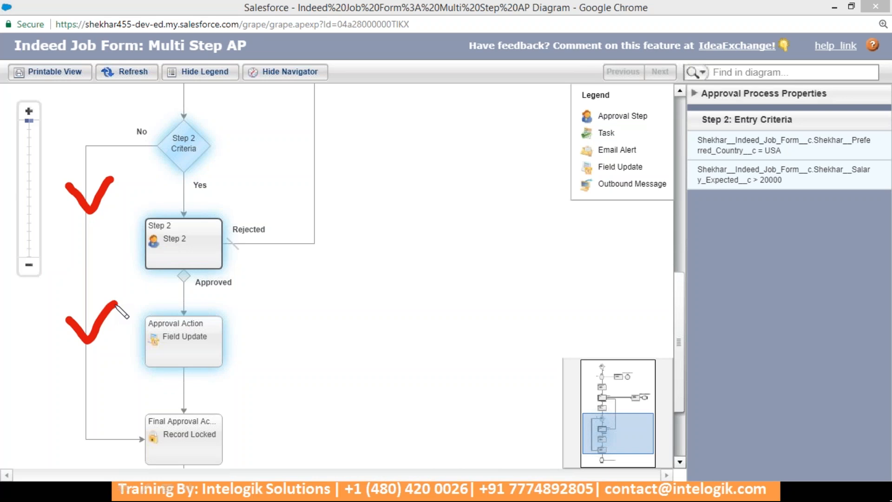
{"action": "key", "text": "e"}
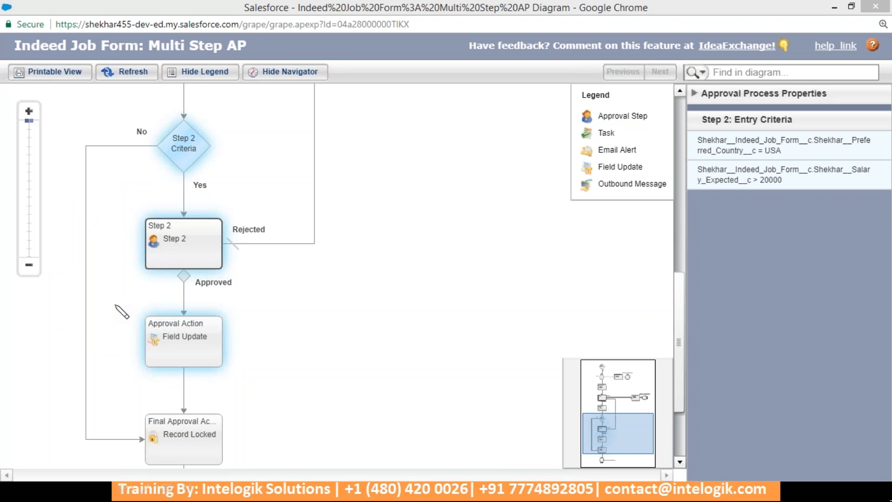
{"action": "left_click", "coordinate": [204, 253]}
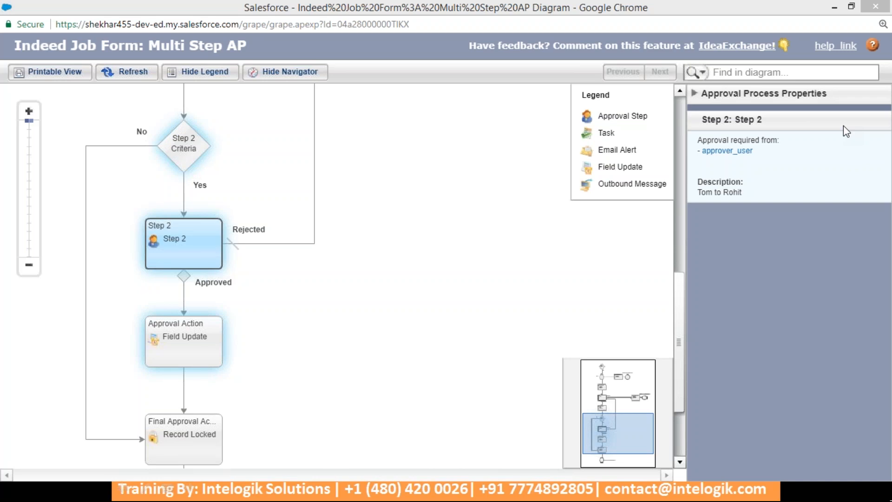
Close the diagram and activate the Multi Step AP approval process, confirming with OK
{"action": "left_click", "coordinate": [875, 6]}
{"action": "left_click", "coordinate": [197, 8]}
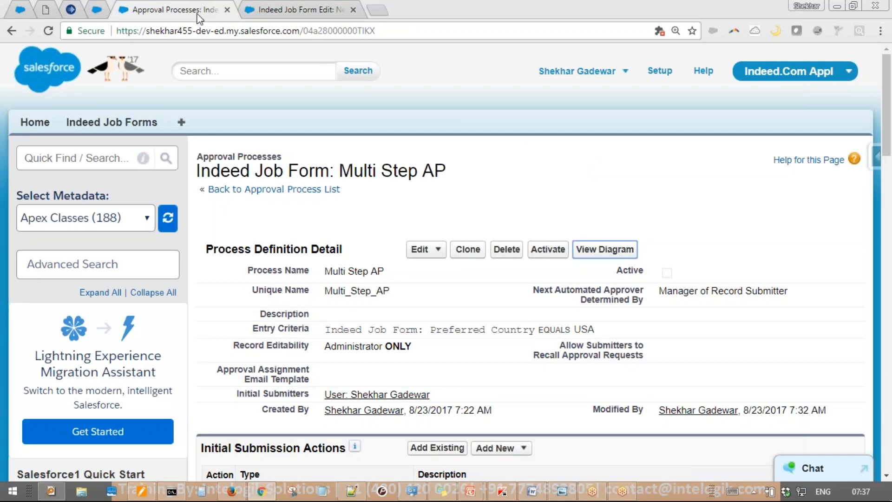
{"action": "scroll", "coordinate": [347, 294], "scroll_direction": "down", "scroll_amount": 5}
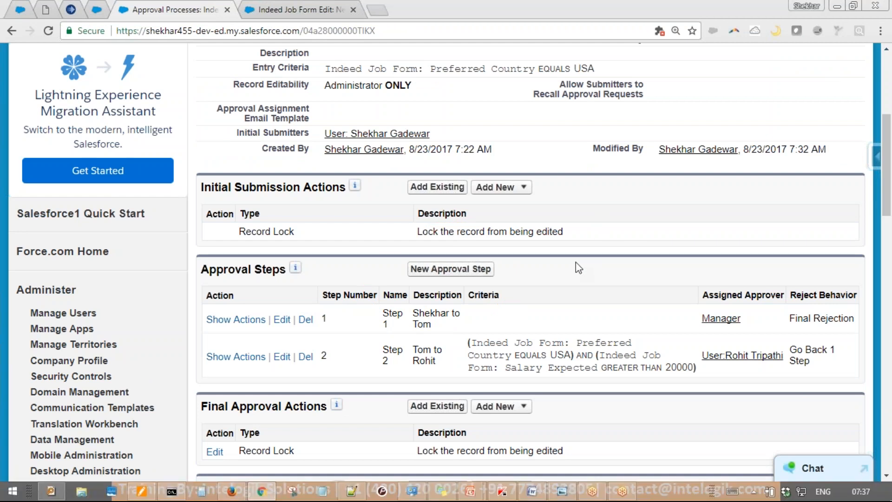
{"action": "scroll", "coordinate": [577, 268], "scroll_direction": "up", "scroll_amount": 1}
{"action": "scroll", "coordinate": [578, 268], "scroll_direction": "up", "scroll_amount": 3}
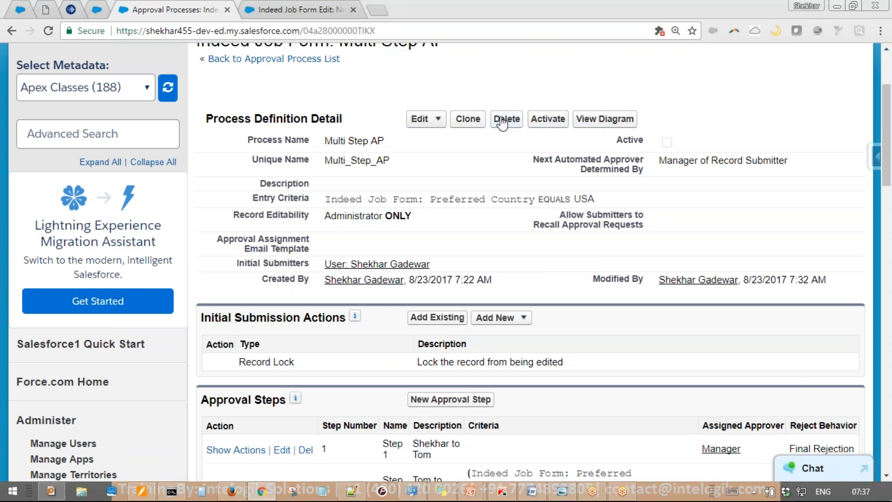
{"action": "left_click", "coordinate": [547, 119]}
{"action": "left_click", "coordinate": [496, 113]}
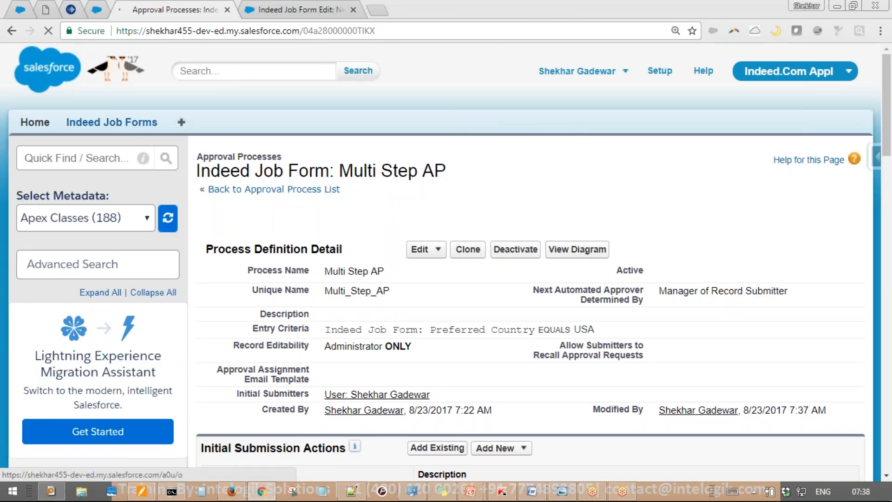
{"action": "middle_click", "coordinate": [112, 122]}
Save a new Indeed Job Form with a candidate first name, Salary Expected 25000, country USA
{"action": "left_click", "coordinate": [290, 9]}
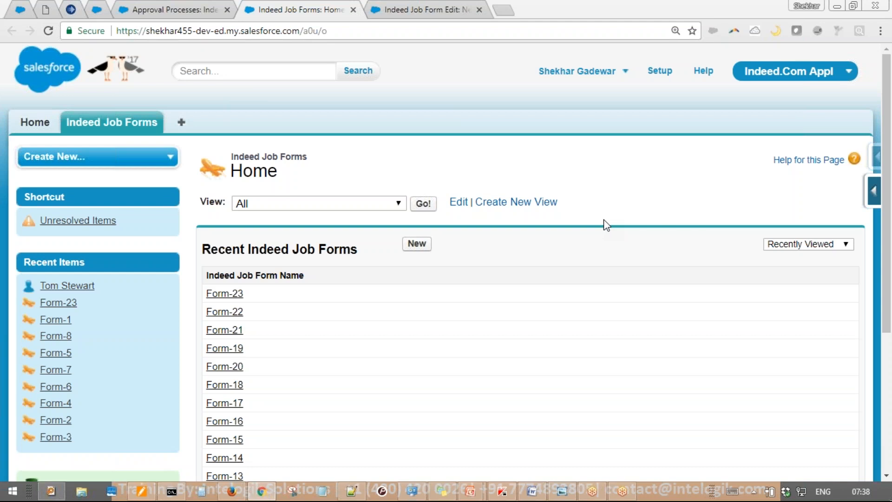
{"action": "left_click", "coordinate": [417, 243]}
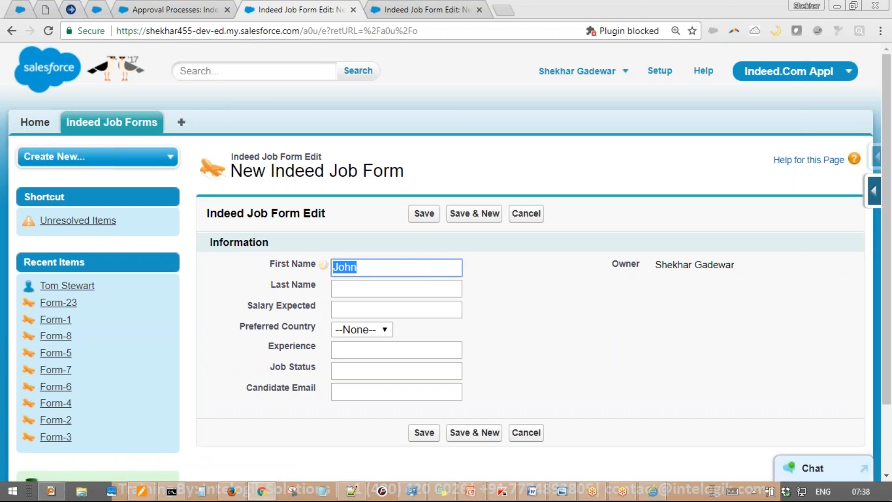
{"action": "type", "text": "Nancy"}
{"action": "key", "text": "Tab"}
{"action": "scroll", "coordinate": [394, 251], "scroll_direction": "down", "scroll_amount": 3}
{"action": "left_click", "coordinate": [383, 226]}
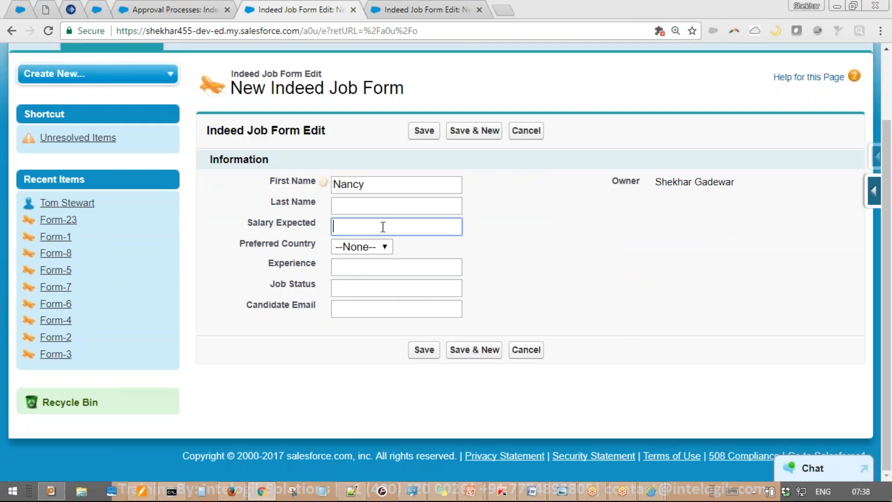
{"action": "type", "text": "2"}
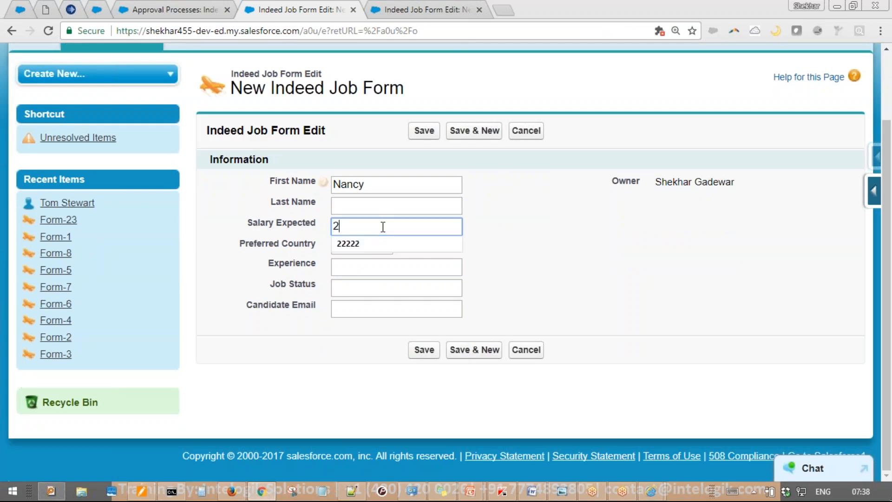
{"action": "type", "text": "5000"}
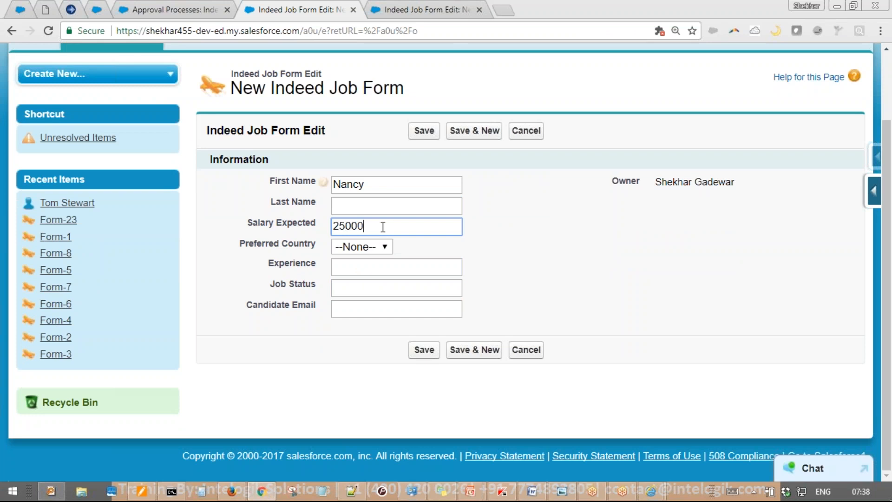
{"action": "left_click", "coordinate": [374, 247]}
{"action": "left_click", "coordinate": [358, 305]}
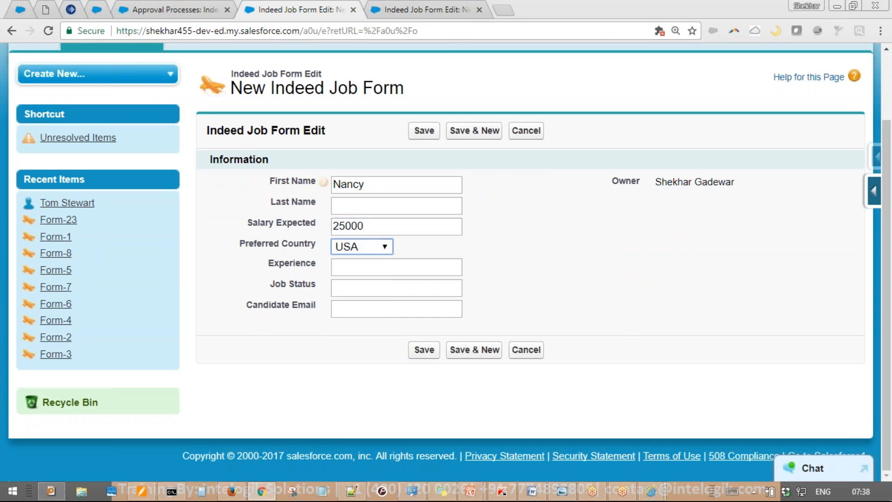
{"action": "left_click", "coordinate": [422, 353]}
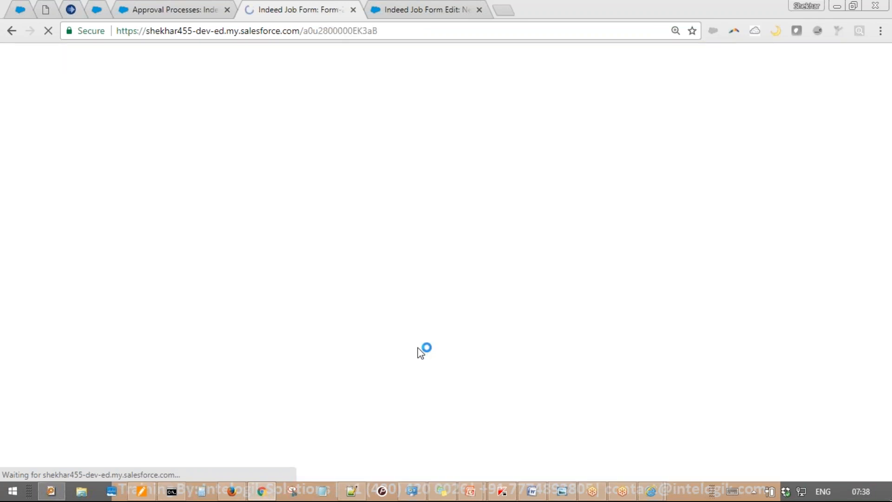
Submit Form-24 for approval and confirm Step 1 shows Pending in Approval History
{"action": "scroll", "coordinate": [424, 339], "scroll_direction": "down", "scroll_amount": 3}
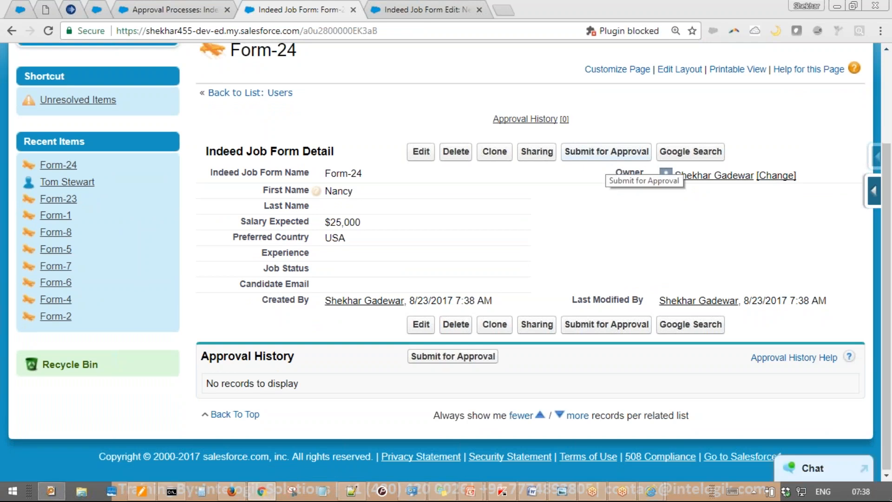
{"action": "left_click", "coordinate": [604, 152]}
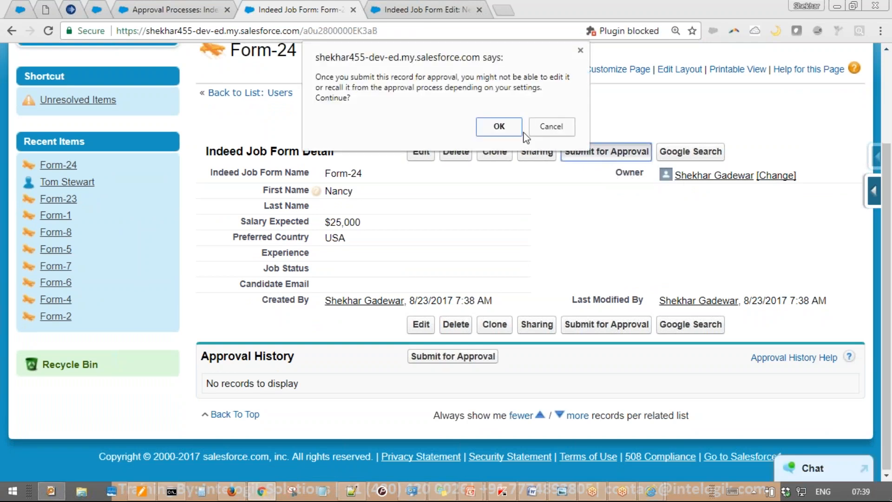
{"action": "left_click", "coordinate": [499, 126]}
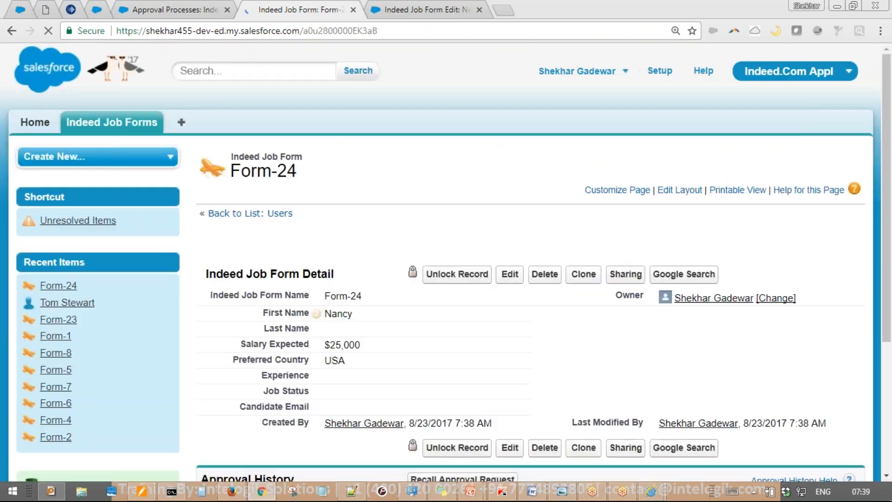
{"action": "scroll", "coordinate": [529, 235], "scroll_direction": "down", "scroll_amount": 4}
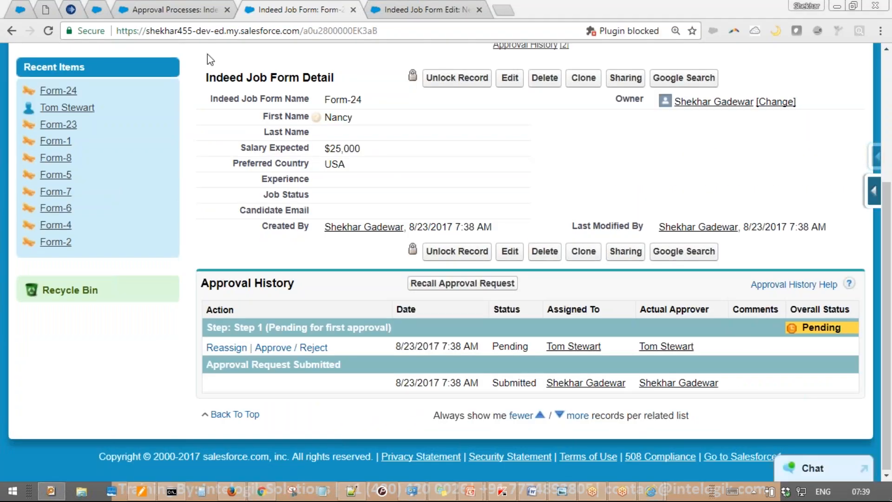
{"action": "mouse_move", "coordinate": [862, 296]}
{"action": "left_mouse_down"}
{"action": "mouse_move", "coordinate": [829, 282]}
{"action": "mouse_move", "coordinate": [886, 329]}
{"action": "mouse_move", "coordinate": [858, 290]}
{"action": "left_mouse_up"}
{"action": "mouse_move", "coordinate": [735, 197]}
{"action": "left_mouse_down"}
{"action": "mouse_move", "coordinate": [572, 306]}
{"action": "mouse_move", "coordinate": [571, 342]}
{"action": "left_mouse_up"}
{"action": "left_click_drag", "start_coordinate": [556, 303], "coordinate": [610, 288]}
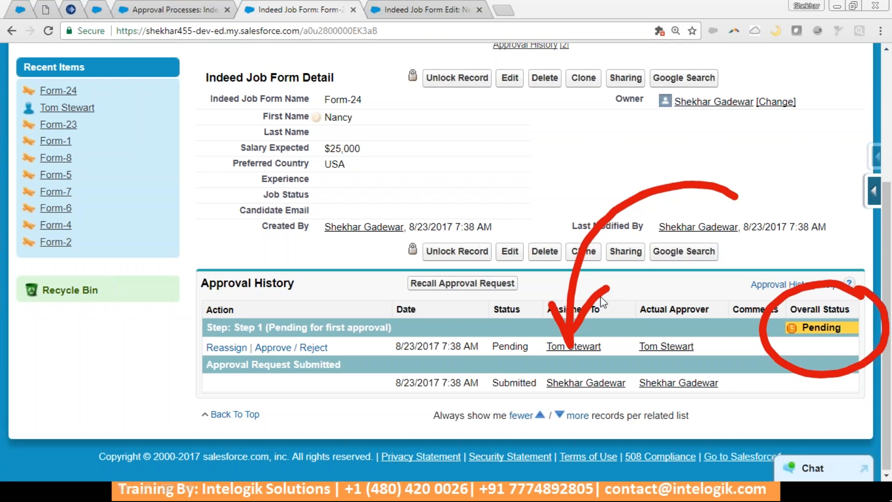
{"action": "key", "text": "Escape"}
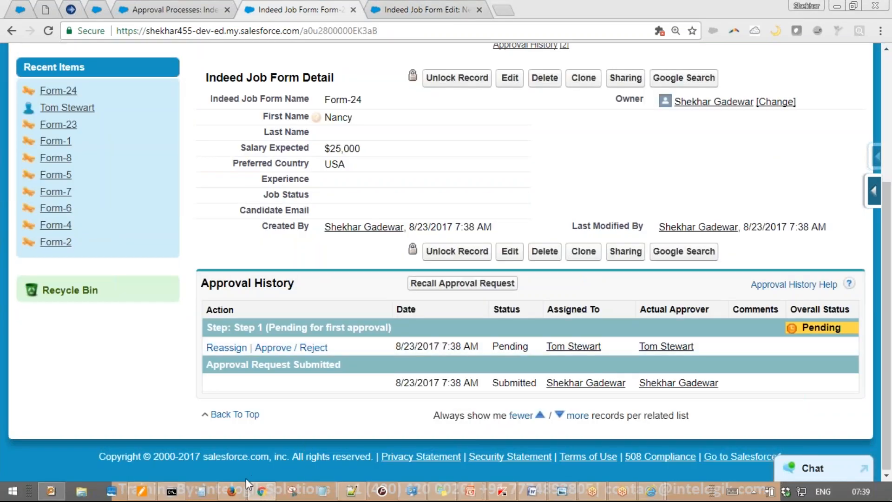
As the first approver, approve Form-24 with a comment recommending the candidate be hired
{"action": "left_click", "coordinate": [231, 491]}
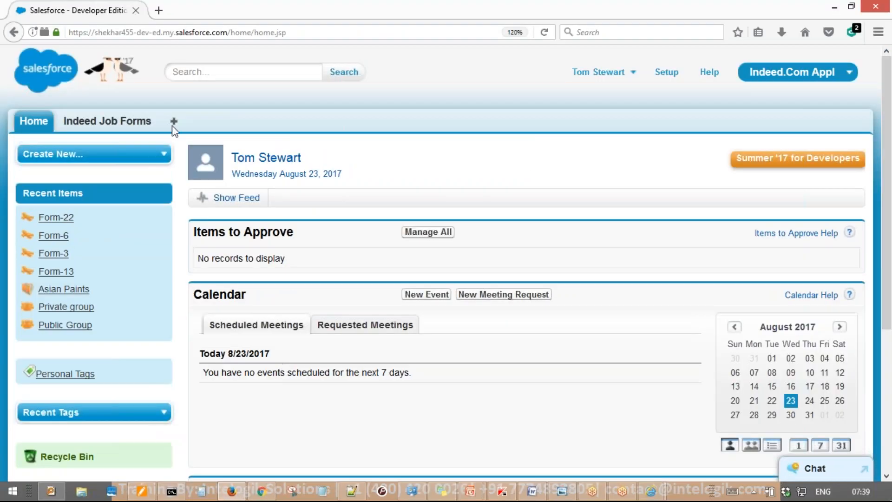
{"action": "left_click", "coordinate": [33, 123]}
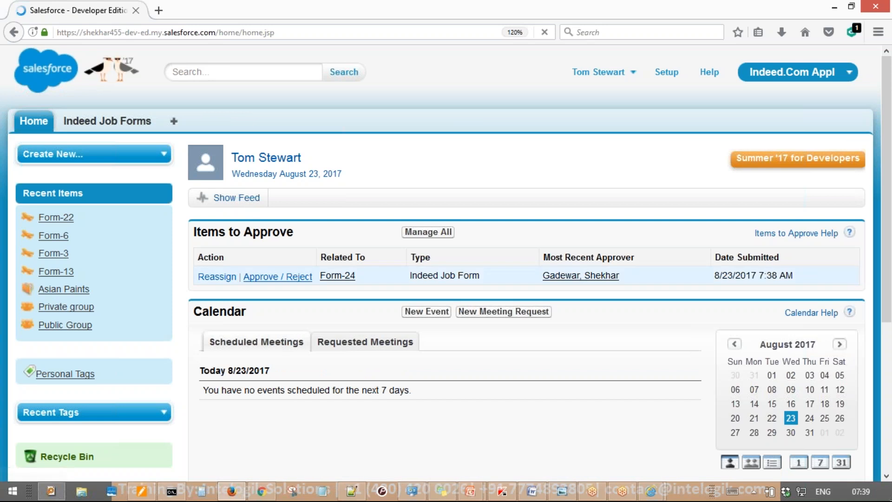
{"action": "left_click", "coordinate": [287, 278]}
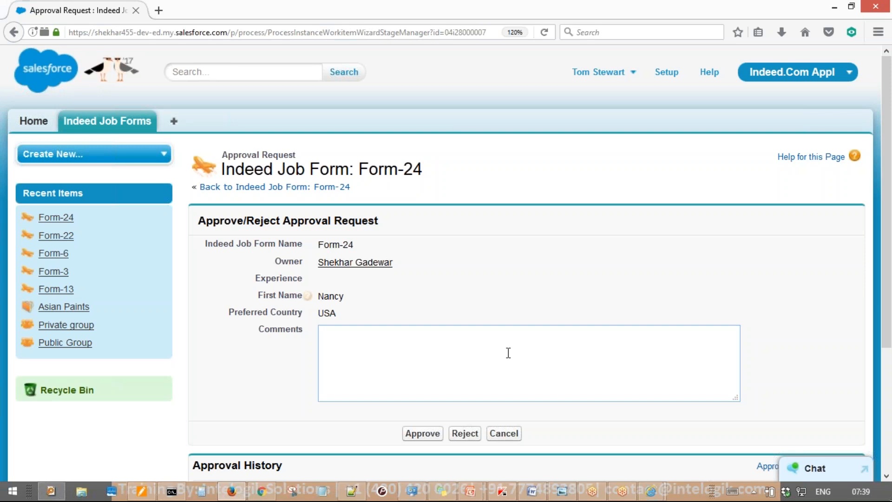
{"action": "type", "text": "I think wi"}
{"action": "key", "text": "BackSpace"}
{"action": "type", "text": "e can hire"}
{"action": "key", "text": "BackSpace"}
{"action": "key", "text": "BackSpace"}
{"action": "type", "text": "re him."}
{"action": "key", "text": "Return"}
{"action": "type", "text": "Pls hire."}
{"action": "key", "text": "Return"}
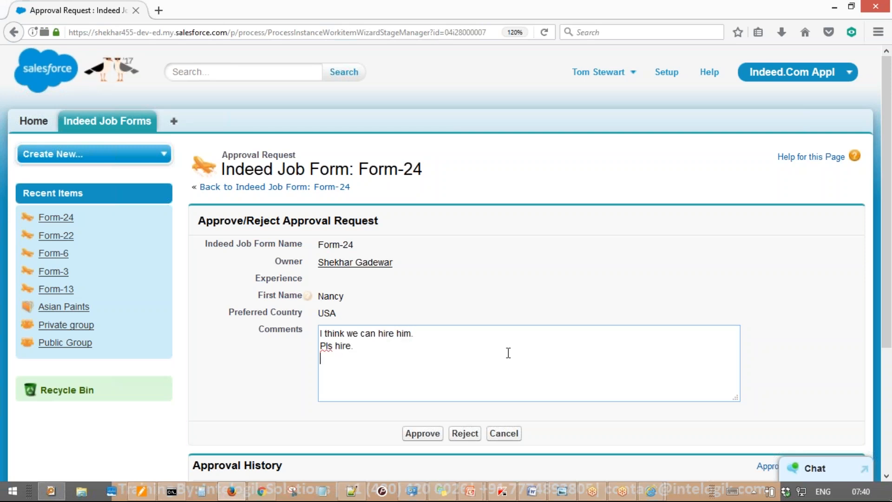
{"action": "left_click", "coordinate": [442, 432]}
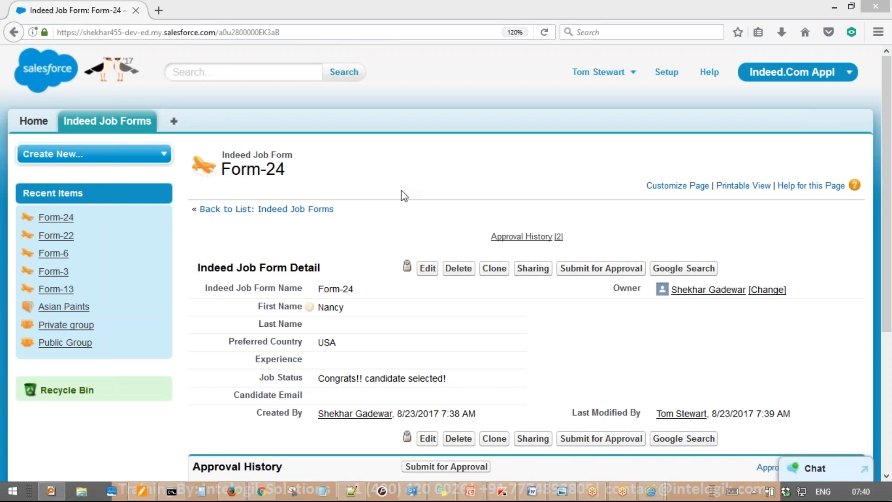
Check the Indeed Job Forms list, then return to the Multi Step AP process page
{"action": "scroll", "coordinate": [404, 192], "scroll_direction": "down", "scroll_amount": 5}
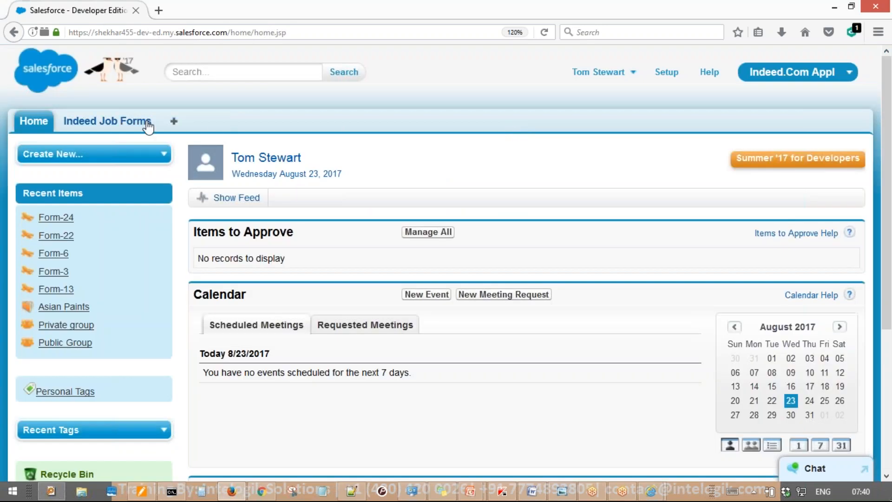
{"action": "left_click", "coordinate": [135, 121]}
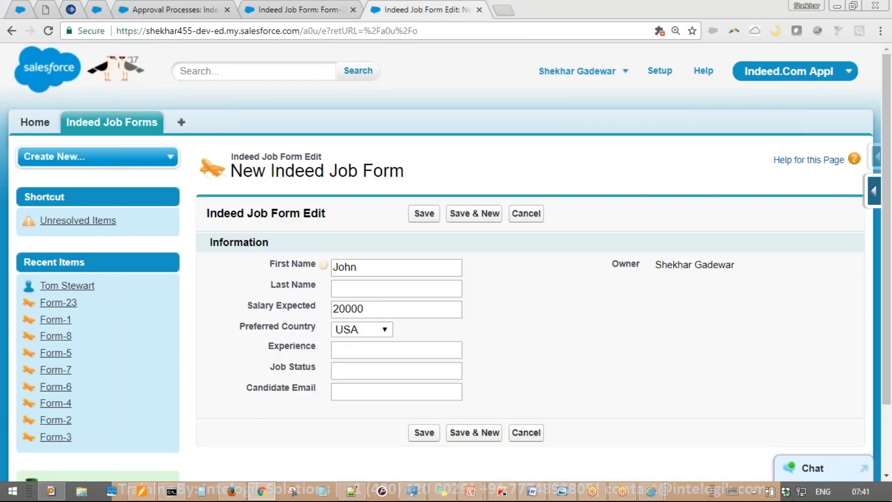
{"action": "left_click", "coordinate": [175, 10]}
{"action": "scroll", "coordinate": [245, 223], "scroll_direction": "down", "scroll_amount": 5}
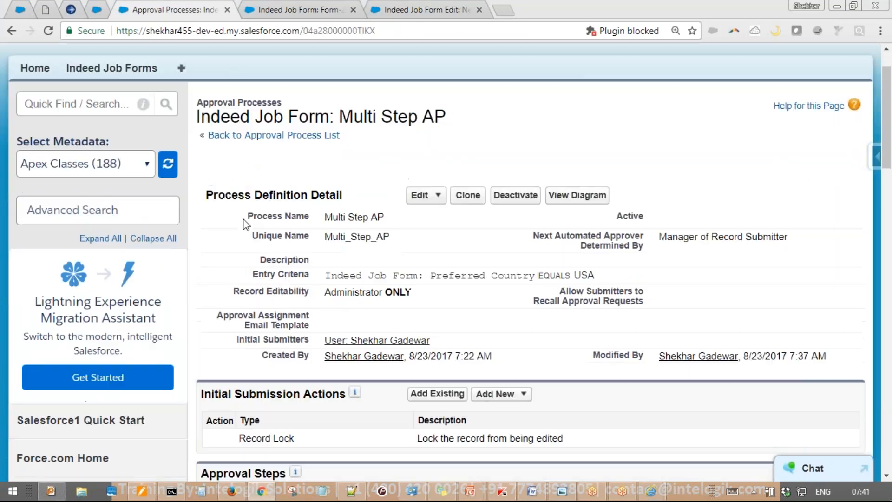
Show Step 2's actions and review its Salary Expected criterion
{"action": "scroll", "coordinate": [258, 230], "scroll_direction": "down", "scroll_amount": 3}
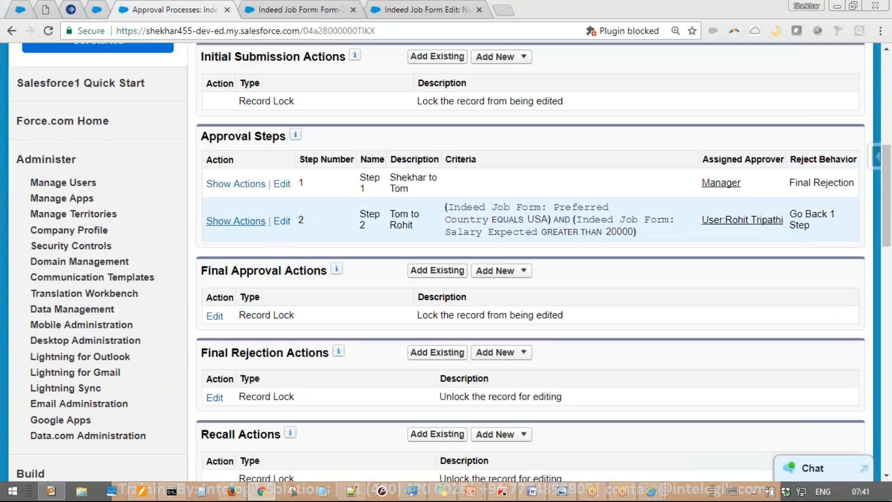
{"action": "left_click", "coordinate": [254, 224]}
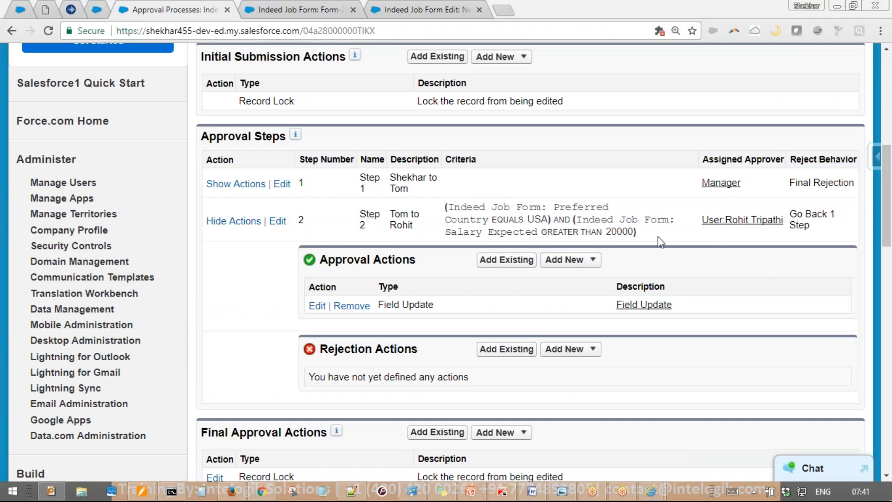
{"action": "left_click_drag", "start_coordinate": [528, 218], "coordinate": [636, 232]}
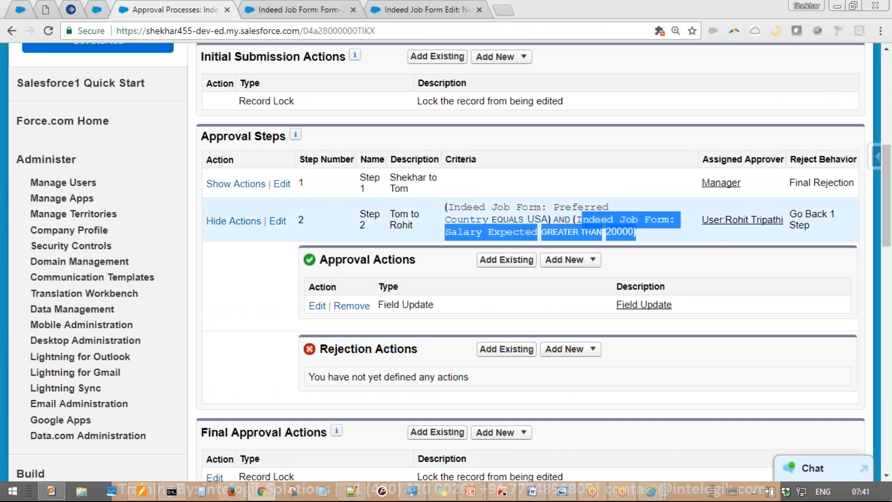
{"action": "left_click", "coordinate": [643, 231]}
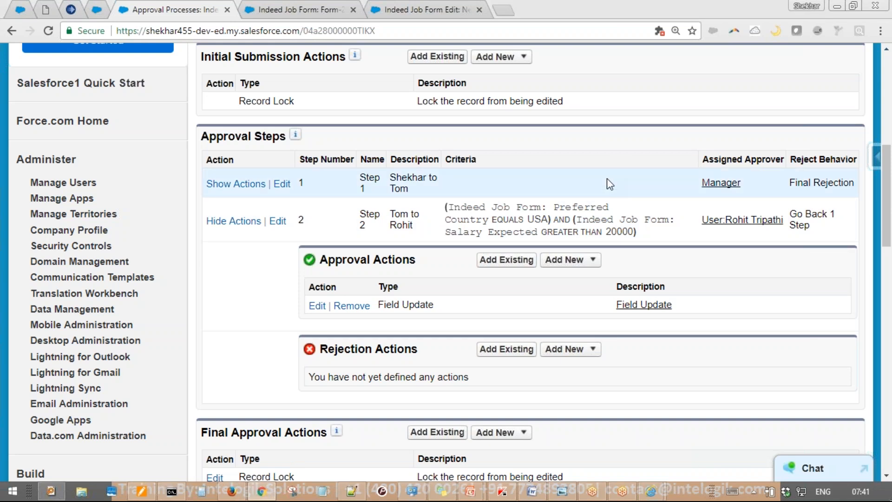
Open the Active Users list from Manage Users in a new tab
{"action": "scroll", "coordinate": [607, 179], "scroll_direction": "up", "scroll_amount": 3}
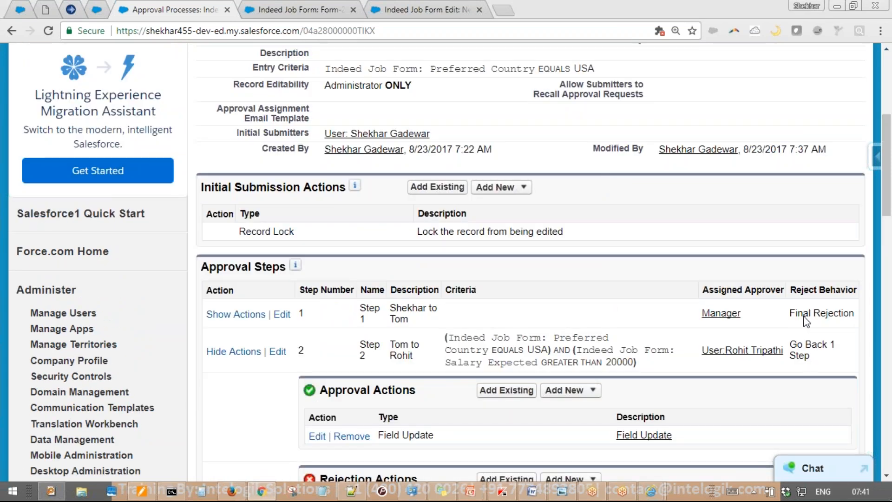
{"action": "scroll", "coordinate": [617, 244], "scroll_direction": "up", "scroll_amount": 6}
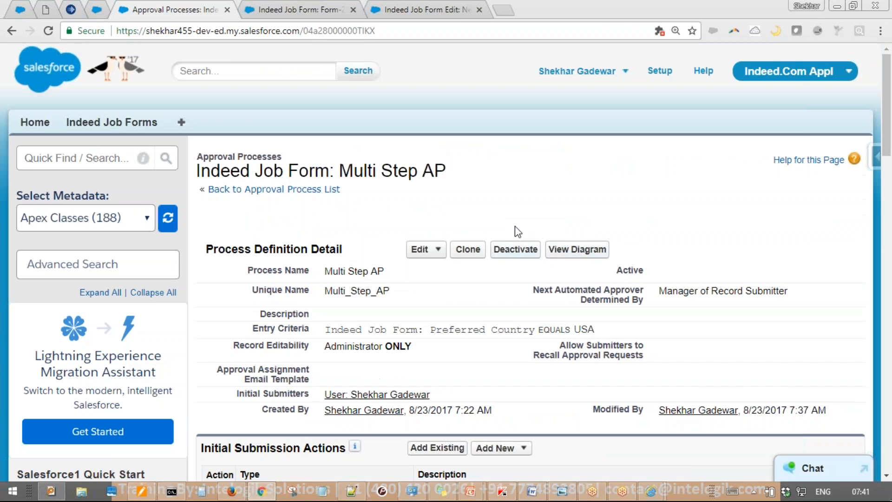
{"action": "scroll", "coordinate": [130, 188], "scroll_direction": "down", "scroll_amount": 9}
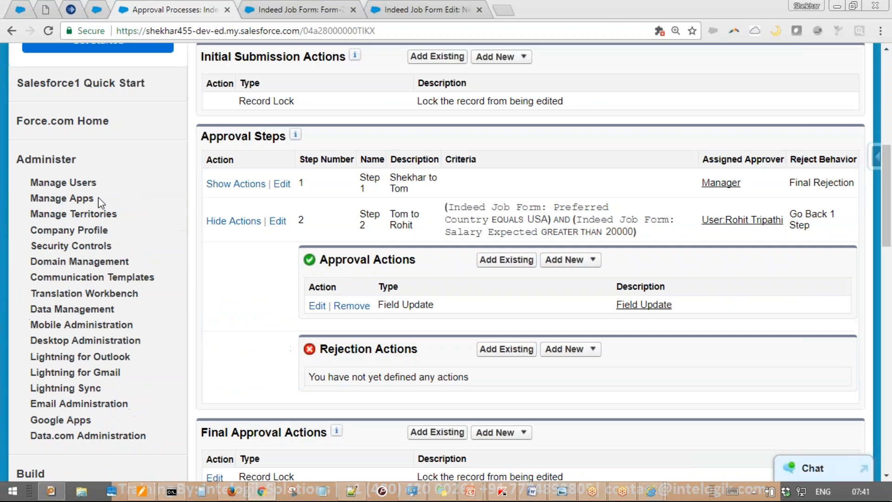
{"action": "left_click", "coordinate": [24, 184]}
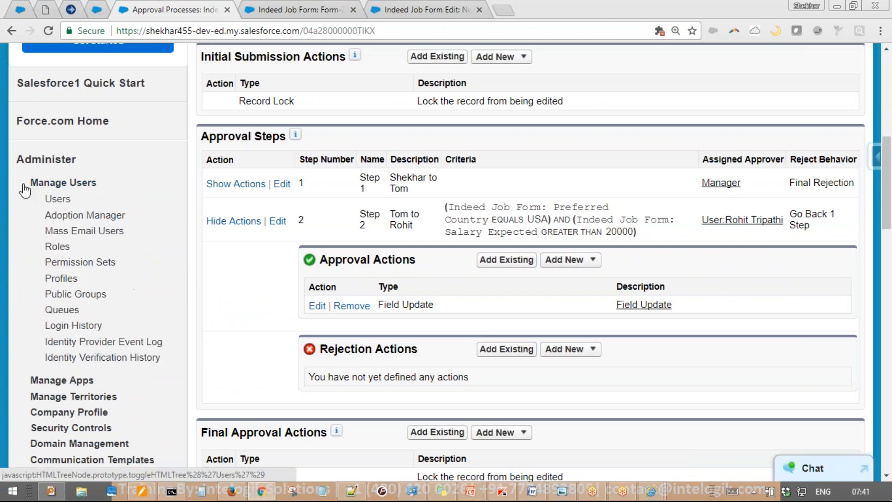
{"action": "middle_click", "coordinate": [52, 200]}
{"action": "key", "text": "ctrl+Tab"}
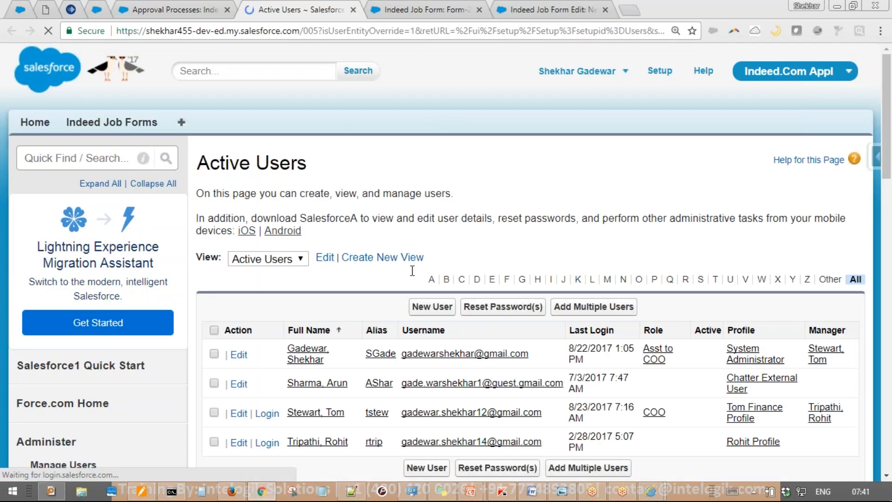
Copy the second approver's username and enter the password on the other browser's login page
{"action": "scroll", "coordinate": [298, 411], "scroll_direction": "down", "scroll_amount": 2}
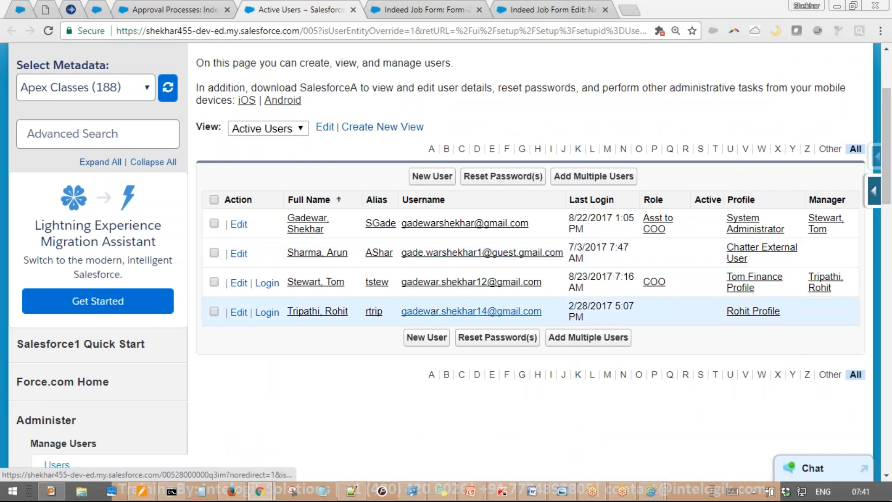
{"action": "left_click_drag", "start_coordinate": [547, 311], "coordinate": [400, 311]}
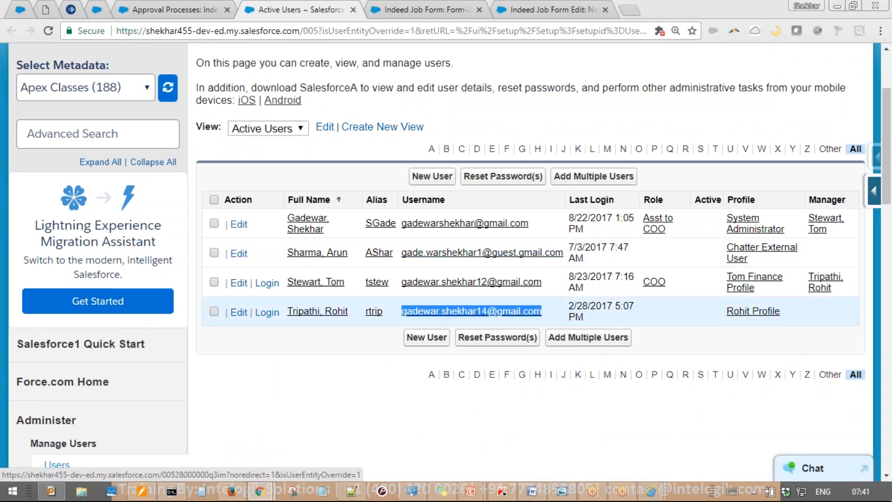
{"action": "key", "text": "alt+Tab"}
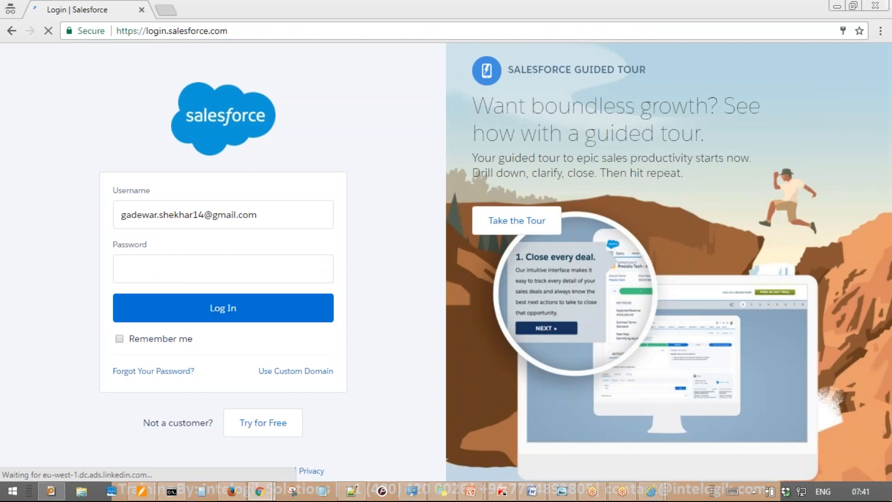
{"action": "key", "text": "Tab"}
{"action": "type", "text": "•••••••"}
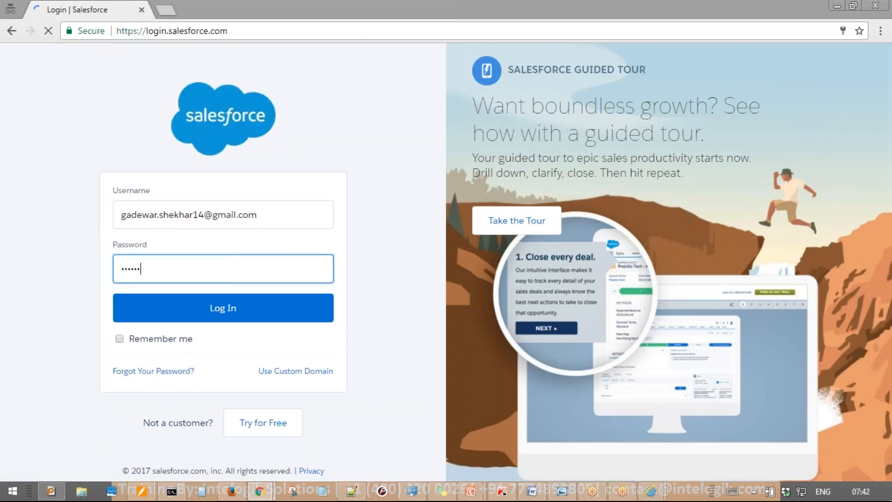
Abandon the login and return to the administrator's Active Users list
{"action": "left_click", "coordinate": [878, 122]}
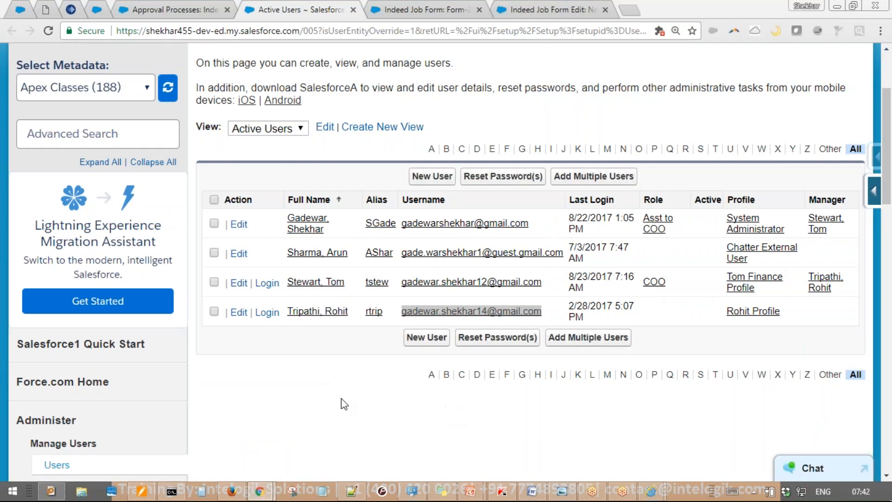
Use the Login link on the second approver's row in Active Users to enter that user's session
{"action": "left_click_drag", "start_coordinate": [544, 312], "coordinate": [255, 333]}
{"action": "left_click", "coordinate": [267, 312]}
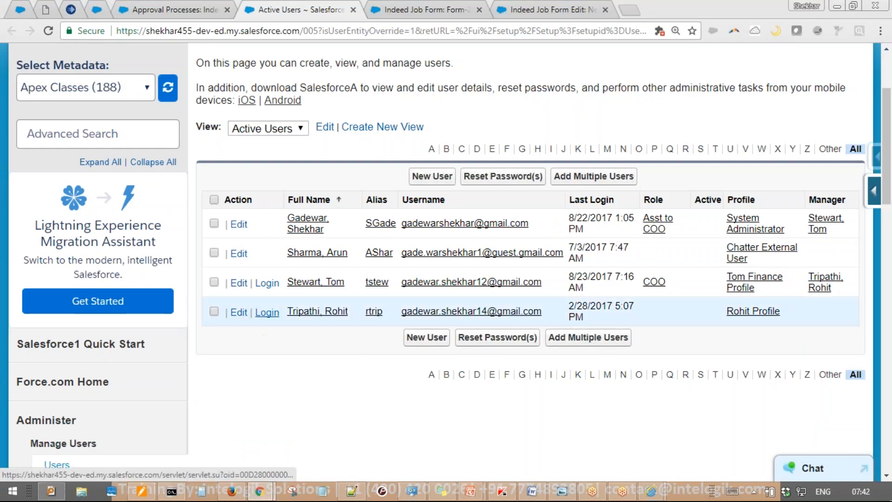
{"action": "left_click", "coordinate": [267, 312]}
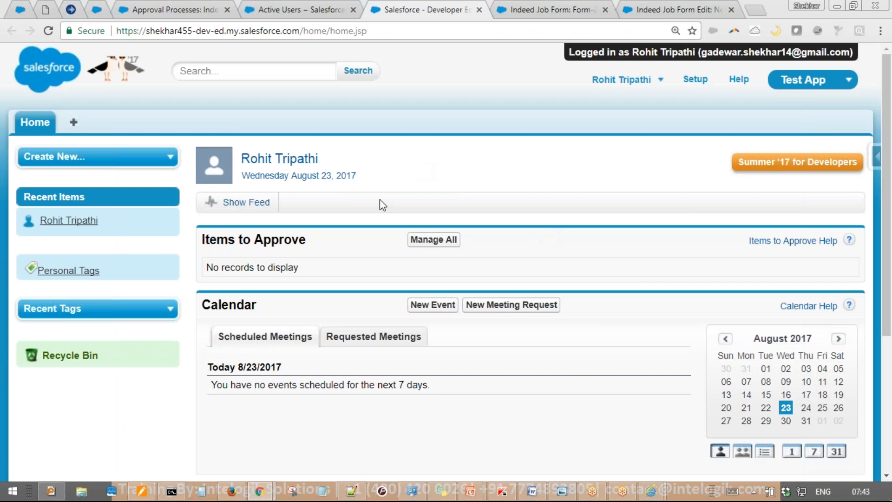
Log out of the second approver's session and close the logout tab to return to Active Users
{"action": "left_click_drag", "start_coordinate": [203, 240], "coordinate": [305, 240]}
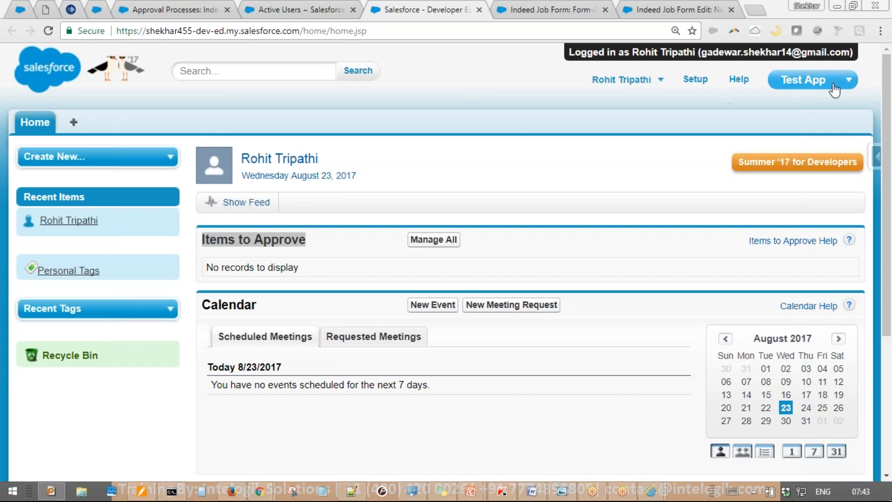
{"action": "left_click", "coordinate": [653, 82]}
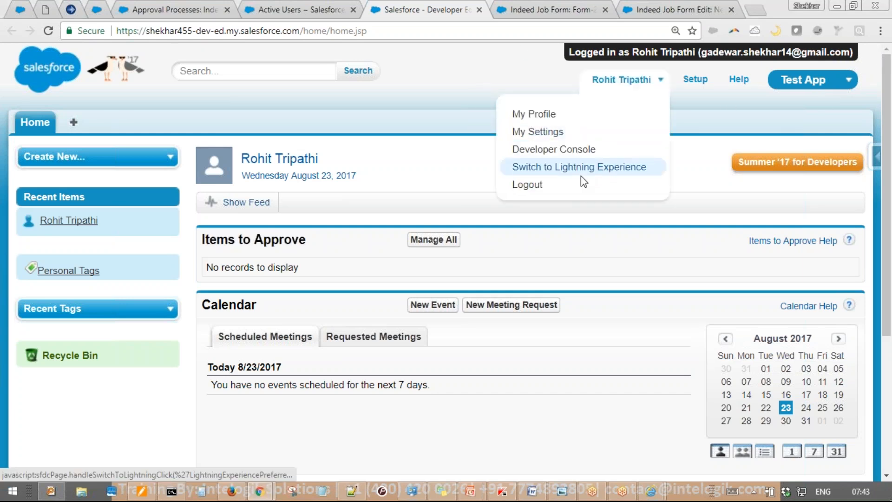
{"action": "left_click", "coordinate": [554, 185]}
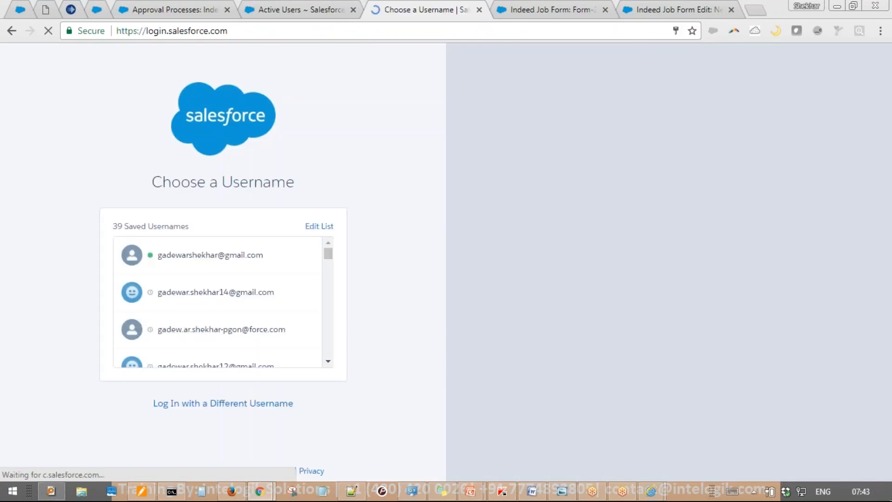
{"action": "middle_click", "coordinate": [449, 13]}
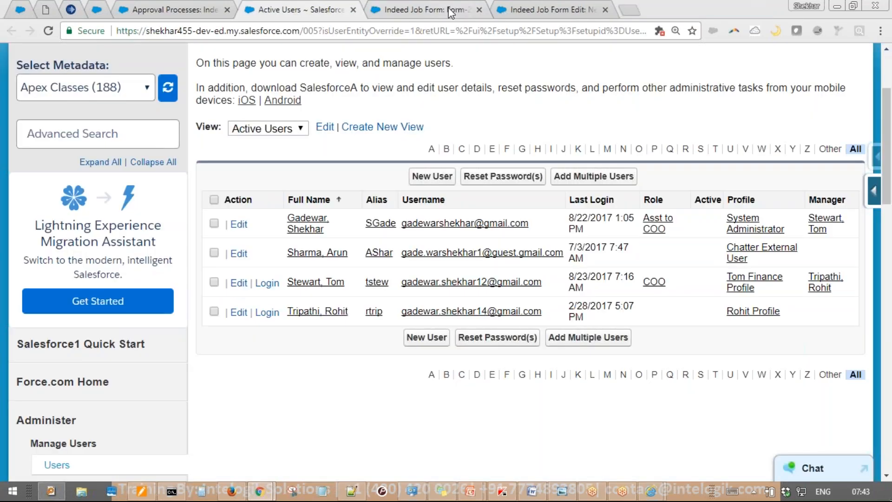
Show step 1's approval and rejection actions in Multi Step AP and review step 2's entry criteria
{"action": "left_click", "coordinate": [186, 7]}
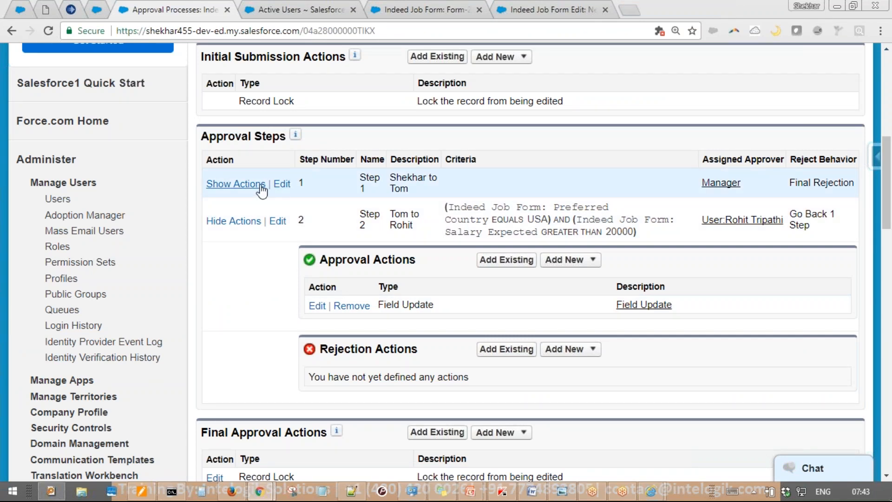
{"action": "left_click", "coordinate": [261, 186]}
{"action": "scroll", "coordinate": [349, 209], "scroll_direction": "down", "scroll_amount": 3}
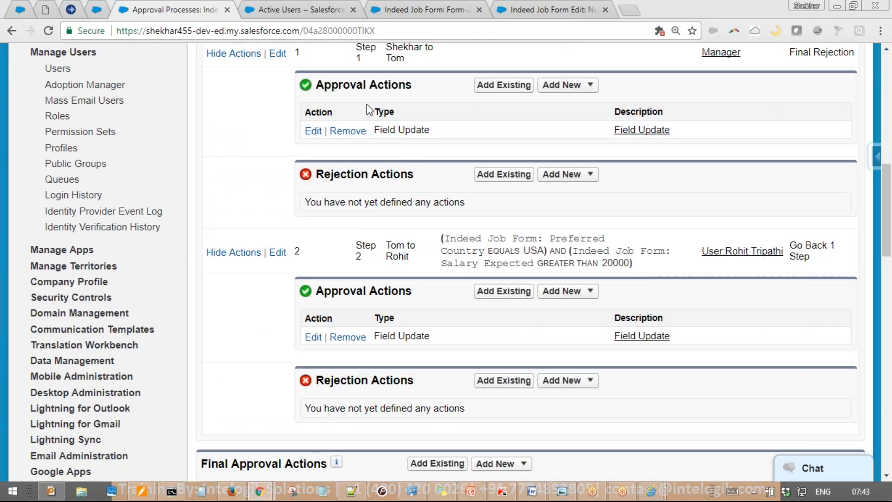
{"action": "scroll", "coordinate": [408, 288], "scroll_direction": "down", "scroll_amount": 3}
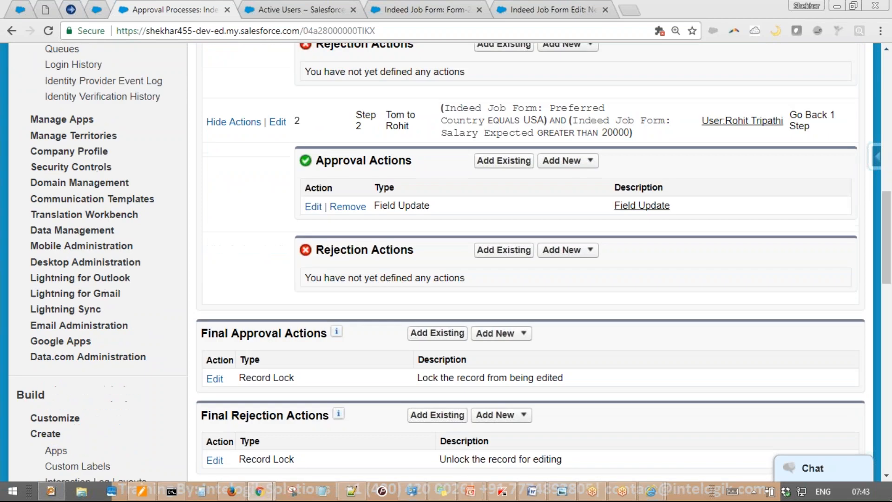
{"action": "left_click_drag", "start_coordinate": [441, 108], "coordinate": [573, 135]}
{"action": "left_click", "coordinate": [572, 135]}
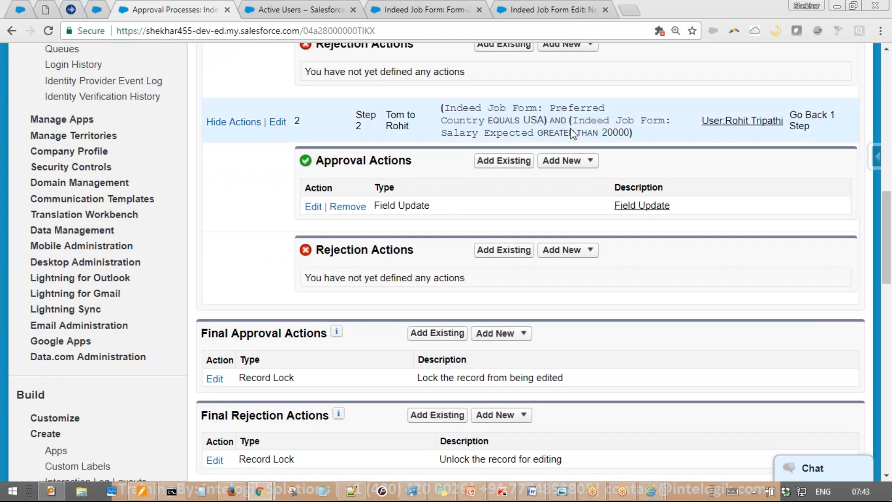
Review step 2's go-back-one-step rejection and 20000 salary threshold, then reload the page
{"action": "scroll", "coordinate": [573, 135], "scroll_direction": "up", "scroll_amount": 6}
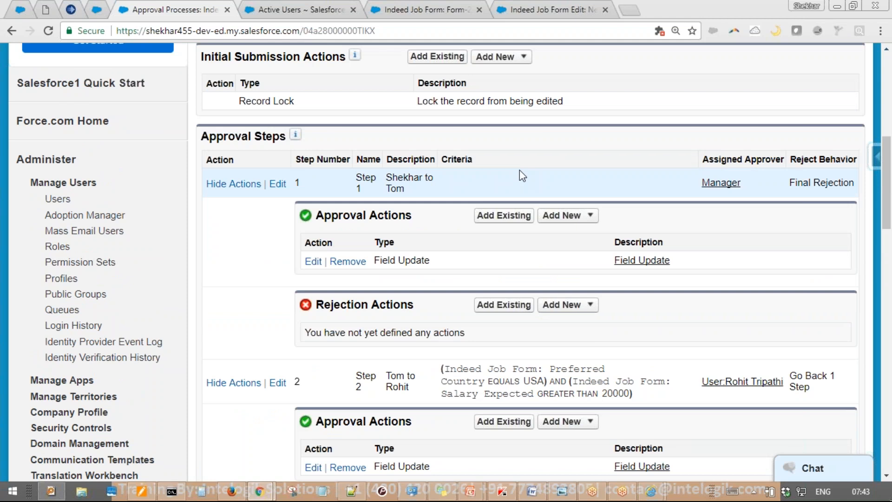
{"action": "scroll", "coordinate": [542, 182], "scroll_direction": "down", "scroll_amount": 6}
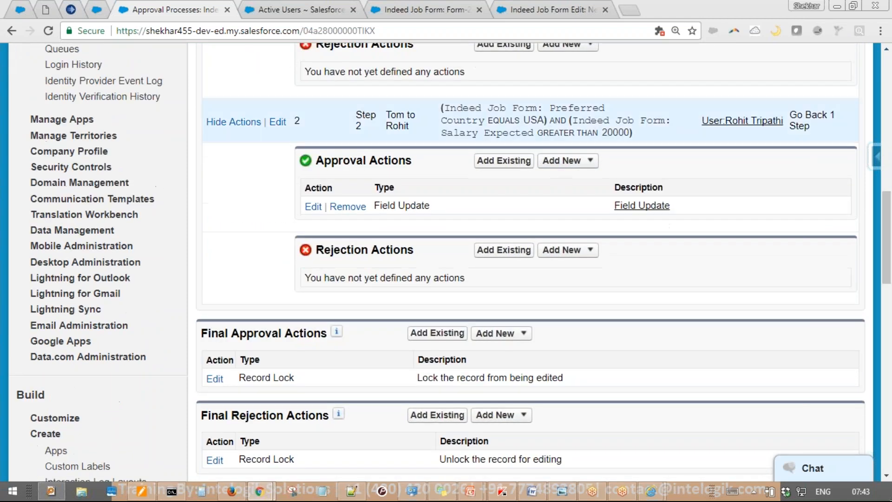
{"action": "left_click_drag", "start_coordinate": [811, 125], "coordinate": [805, 126]}
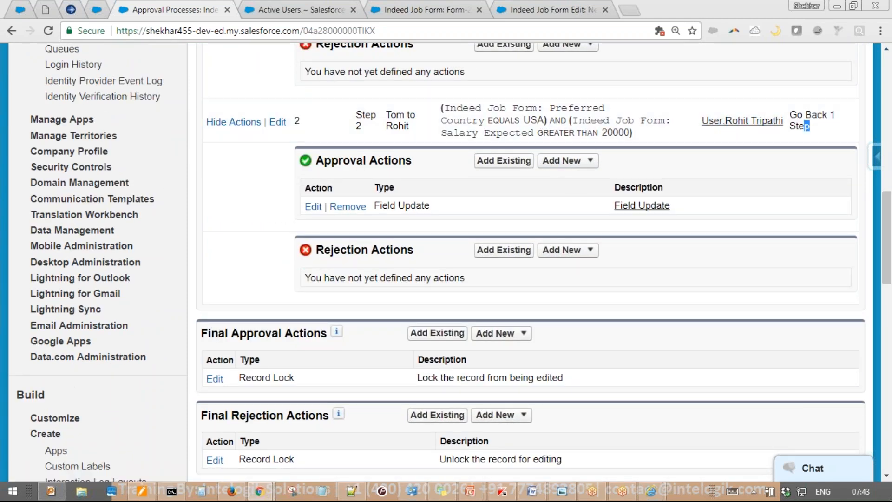
{"action": "left_click", "coordinate": [528, 185]}
{"action": "scroll", "coordinate": [516, 189], "scroll_direction": "up", "scroll_amount": 15}
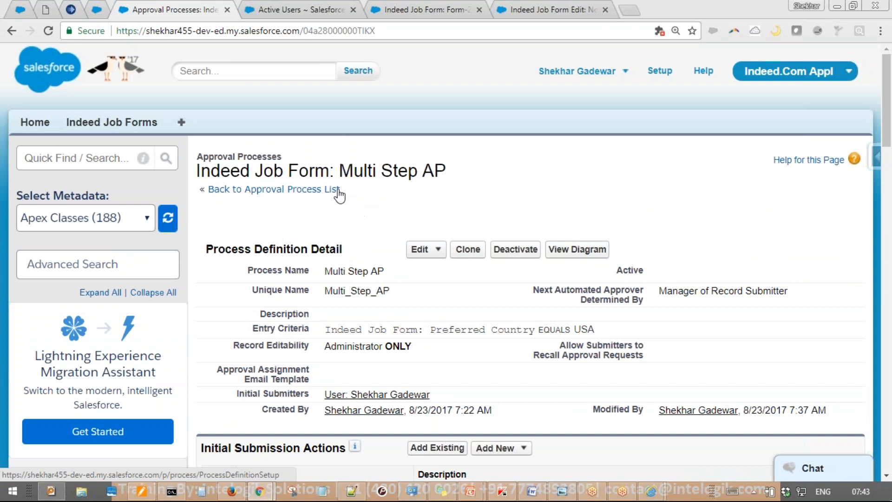
{"action": "scroll", "coordinate": [339, 195], "scroll_direction": "down", "scroll_amount": 8}
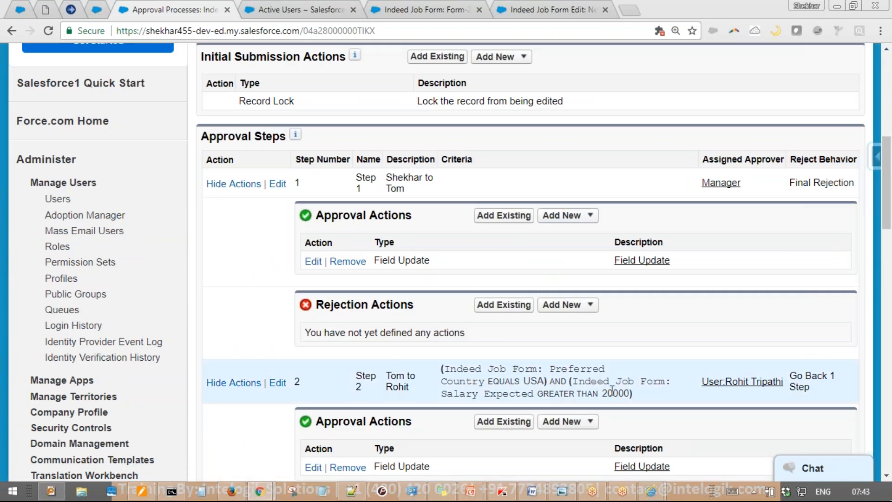
{"action": "double_click", "coordinate": [616, 393]}
{"action": "left_click", "coordinate": [604, 390]}
{"action": "scroll", "coordinate": [163, 144], "scroll_direction": "up", "scroll_amount": 8}
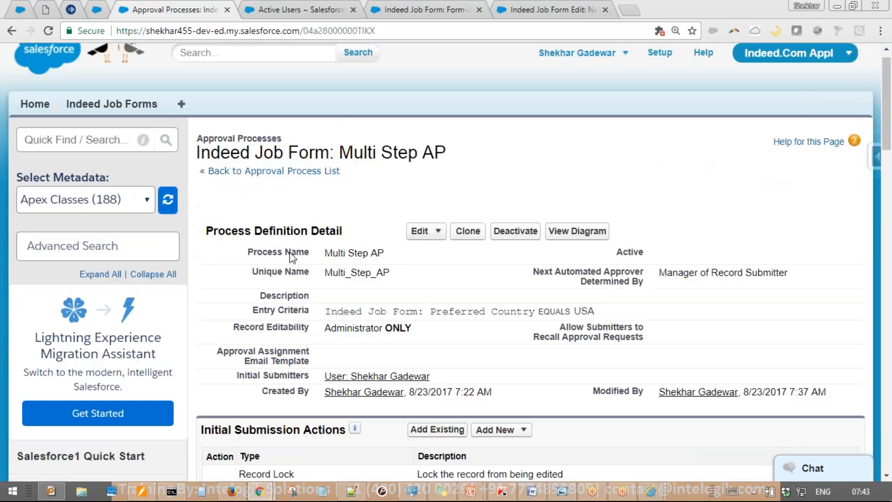
{"action": "left_click", "coordinate": [140, 126]}
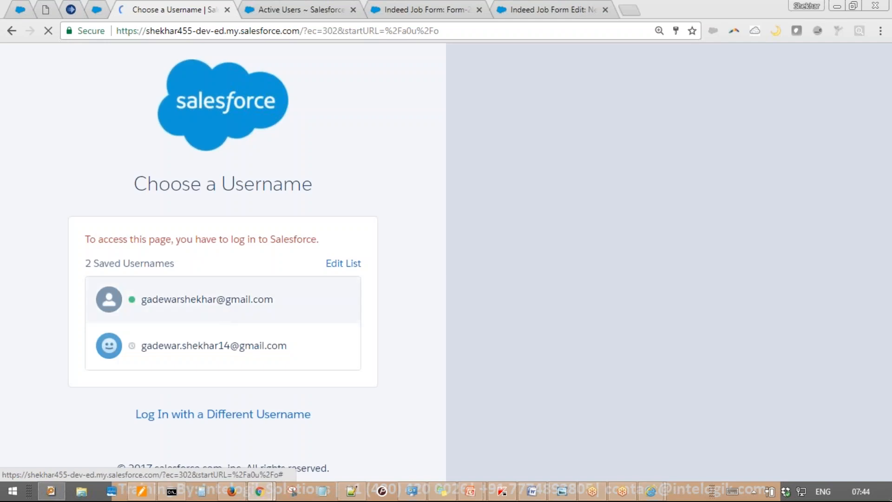
Sign back in as the administrator with the first saved username and start a new Indeed Job Form
{"action": "left_click", "coordinate": [220, 307]}
{"action": "middle_click", "coordinate": [314, 5]}
{"action": "middle_click", "coordinate": [314, 6]}
{"action": "middle_click", "coordinate": [314, 6]}
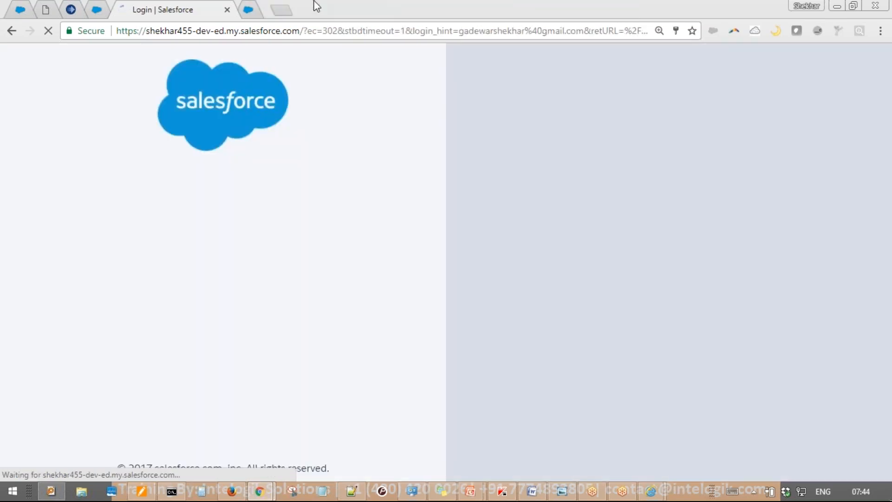
{"action": "left_click", "coordinate": [267, 368]}
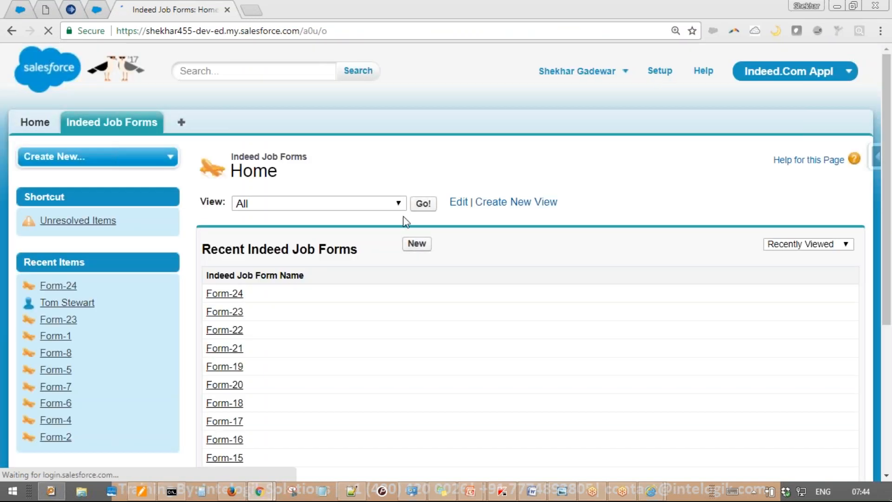
{"action": "left_click", "coordinate": [417, 244]}
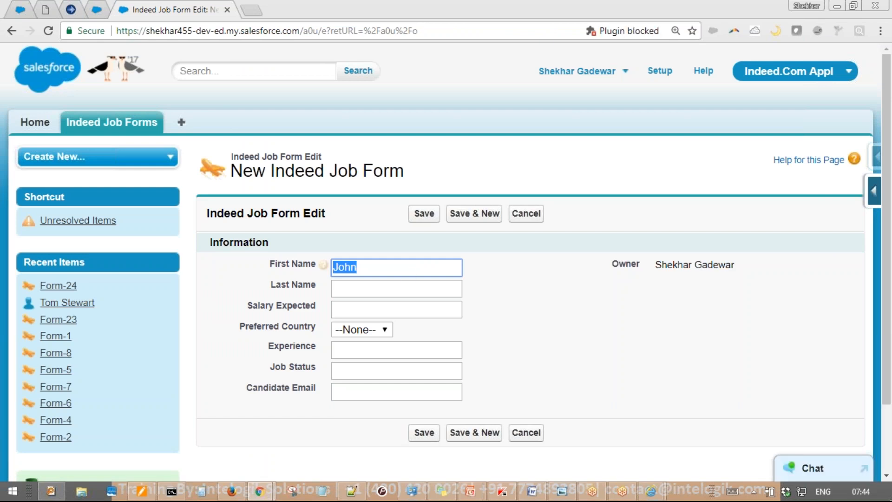
Save a new Indeed Job Form with the candidate's first name, Preferred Country USA, Salary Expected 30000
{"action": "type", "text": "Nancy"}
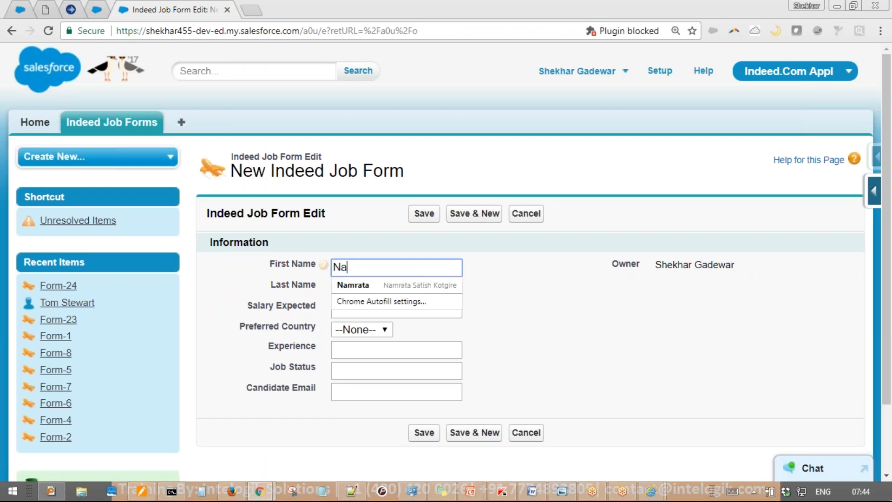
{"action": "key", "text": "Tab"}
{"action": "key", "text": "Tab"}
{"action": "key", "text": "Tab"}
{"action": "key", "text": "Down"}
{"action": "key", "text": "Down"}
{"action": "key", "text": "Down"}
{"action": "key", "text": "Tab"}
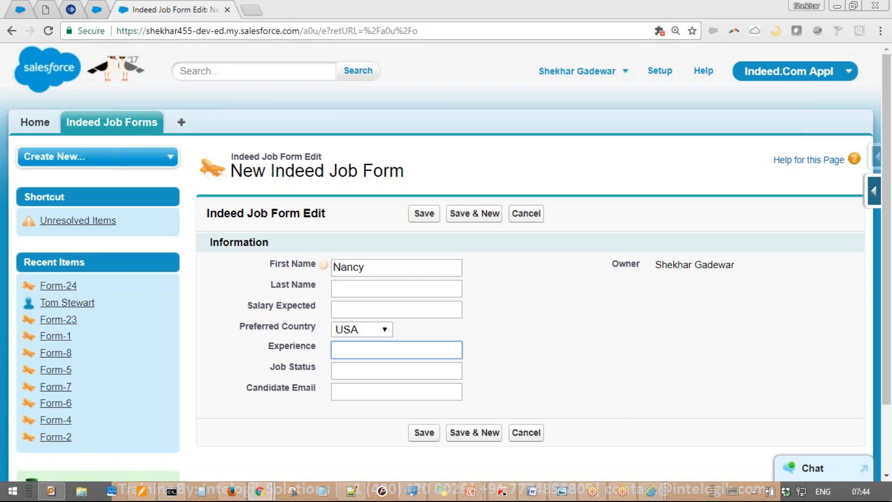
{"action": "key", "text": "Down"}
{"action": "key", "text": "Up"}
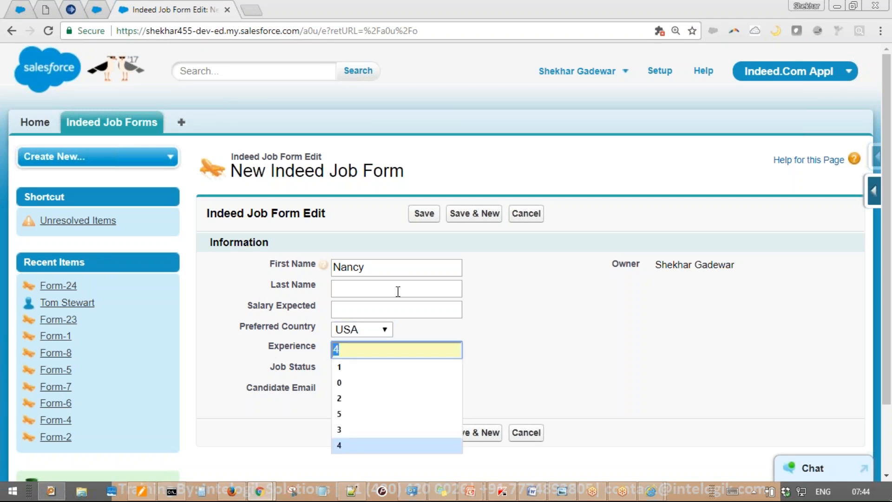
{"action": "left_click", "coordinate": [398, 307]}
{"action": "type", "text": "3"}
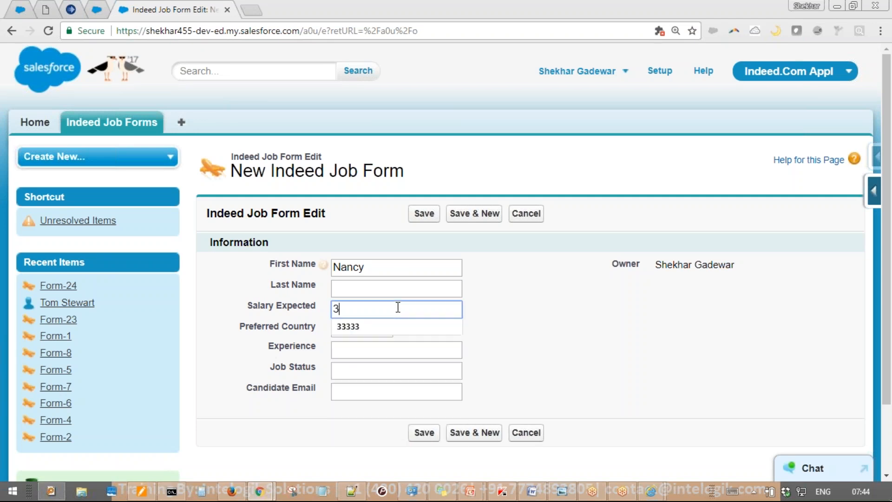
{"action": "type", "text": "0000"}
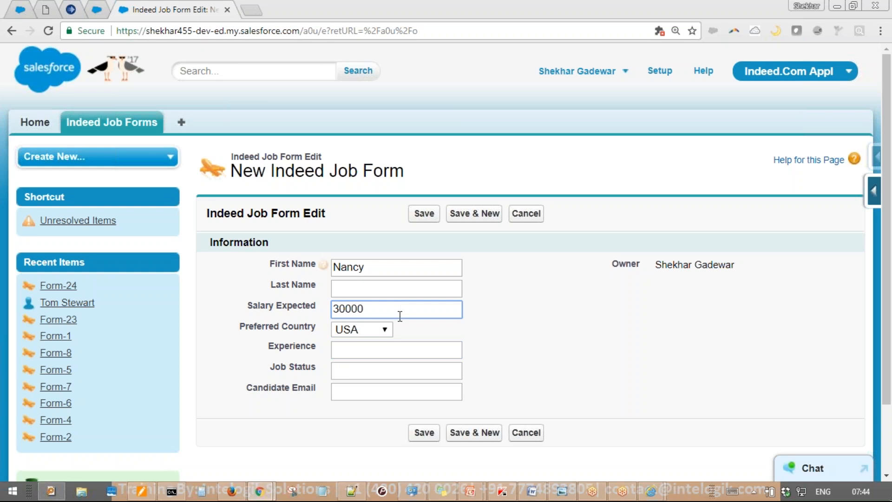
{"action": "left_click", "coordinate": [424, 214]}
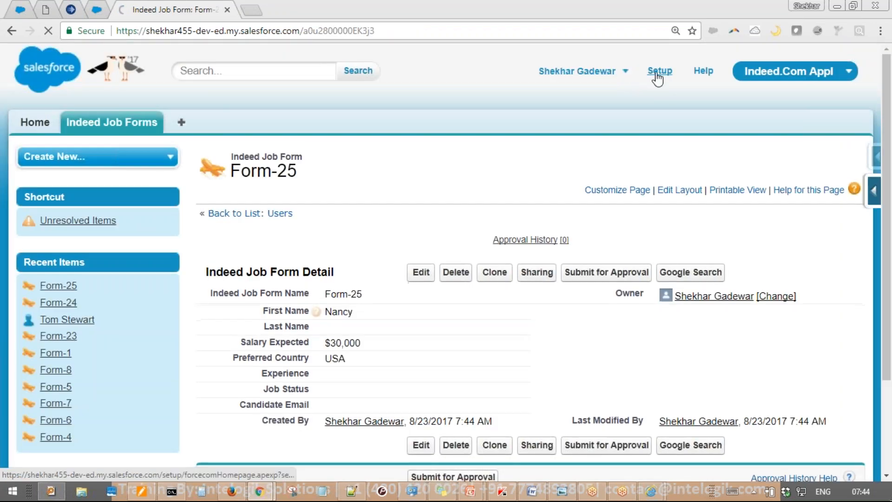
Open Setup in a new tab and view the Approval Process for USA placement
{"action": "middle_click", "coordinate": [659, 71]}
{"action": "left_click", "coordinate": [361, 13]}
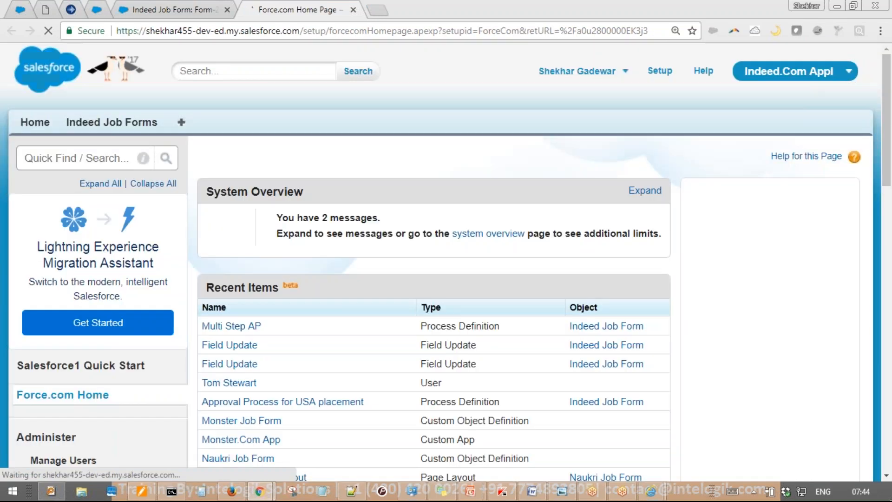
{"action": "scroll", "coordinate": [389, 109], "scroll_direction": "down", "scroll_amount": 3}
{"action": "scroll", "coordinate": [388, 110], "scroll_direction": "down", "scroll_amount": 6}
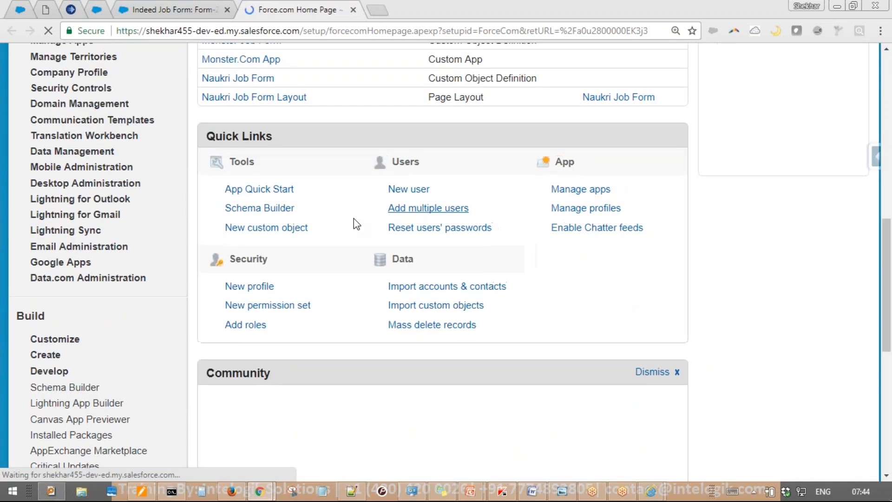
{"action": "scroll", "coordinate": [325, 195], "scroll_direction": "up", "scroll_amount": 3}
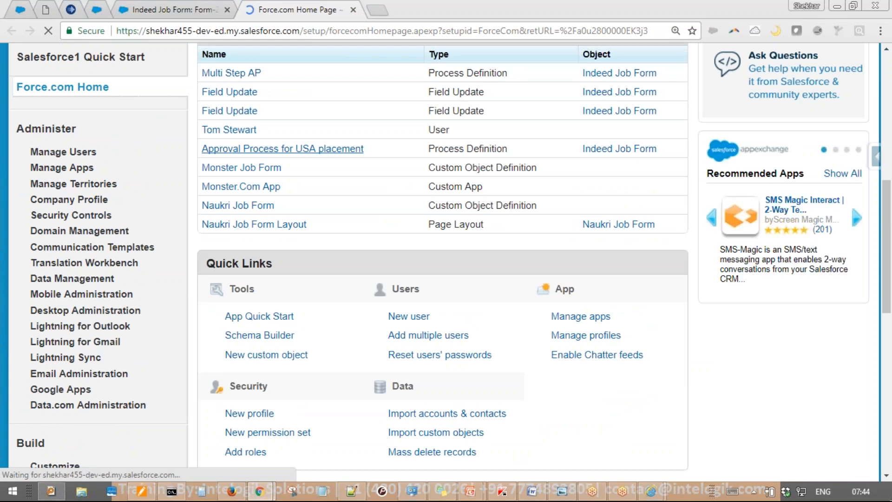
{"action": "left_click", "coordinate": [283, 149]}
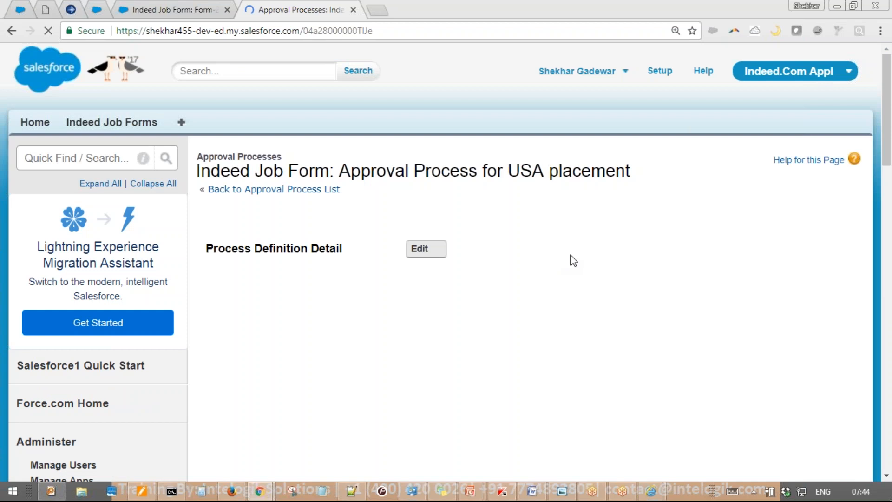
Open the Indeed Job Form approval processes list in another new tab and switch to it
{"action": "scroll", "coordinate": [533, 262], "scroll_direction": "down", "scroll_amount": 2}
{"action": "scroll", "coordinate": [533, 262], "scroll_direction": "down", "scroll_amount": 3}
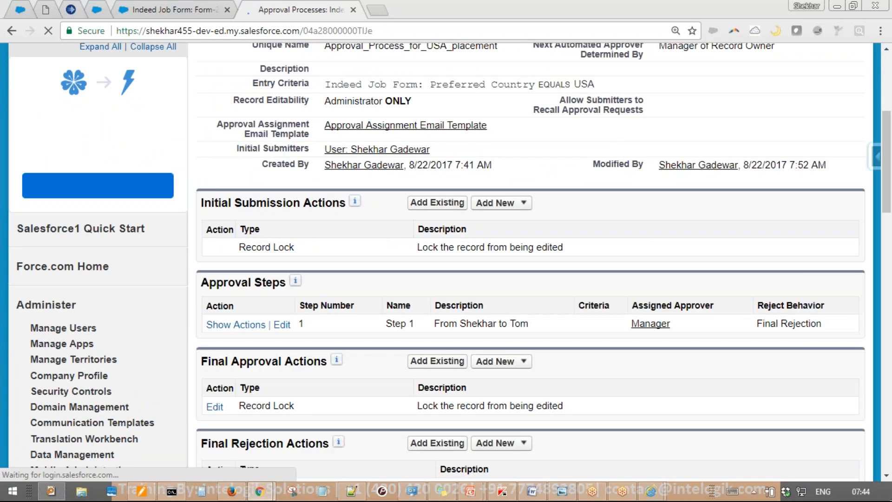
{"action": "scroll", "coordinate": [521, 254], "scroll_direction": "down", "scroll_amount": 5}
{"action": "scroll", "coordinate": [521, 254], "scroll_direction": "up", "scroll_amount": 3}
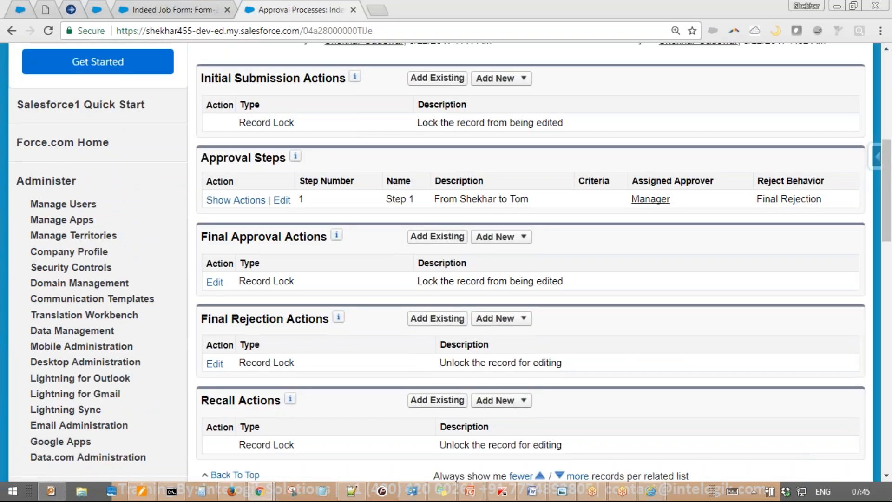
{"action": "scroll", "coordinate": [449, 271], "scroll_direction": "up", "scroll_amount": 5}
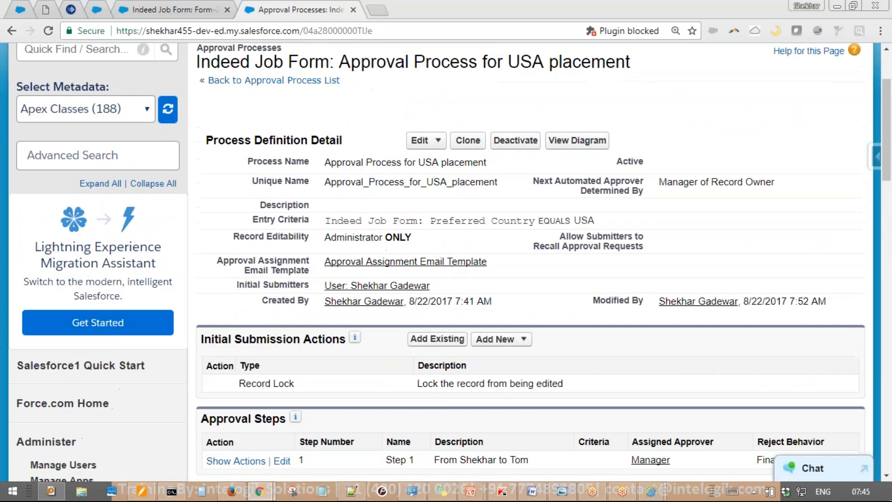
{"action": "scroll", "coordinate": [357, 230], "scroll_direction": "up", "scroll_amount": 2}
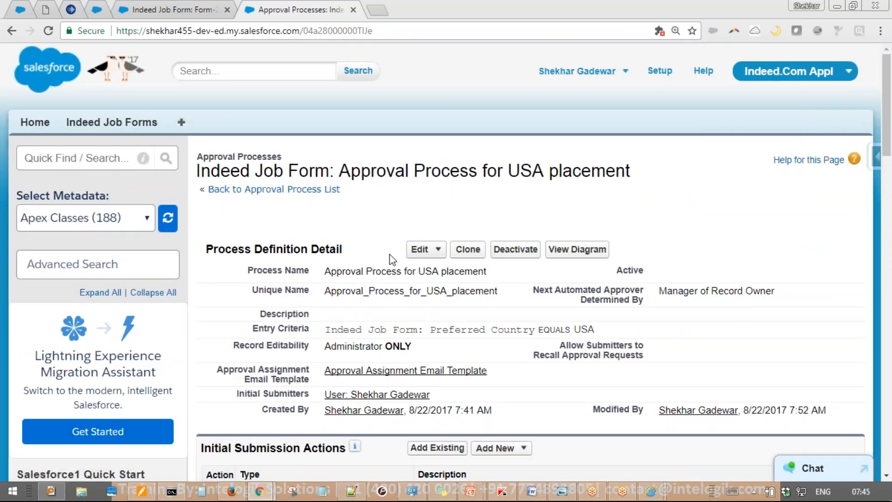
{"action": "scroll", "coordinate": [480, 260], "scroll_direction": "down", "scroll_amount": 15}
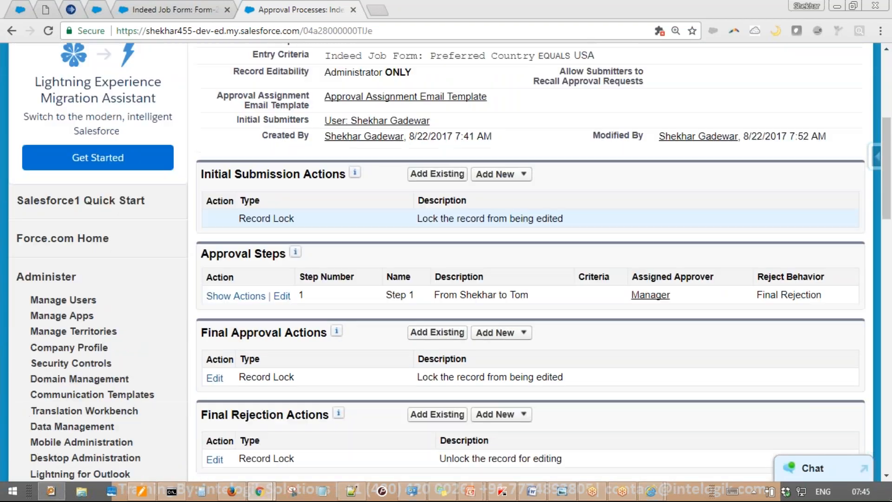
{"action": "scroll", "coordinate": [185, 283], "scroll_direction": "down", "scroll_amount": 3}
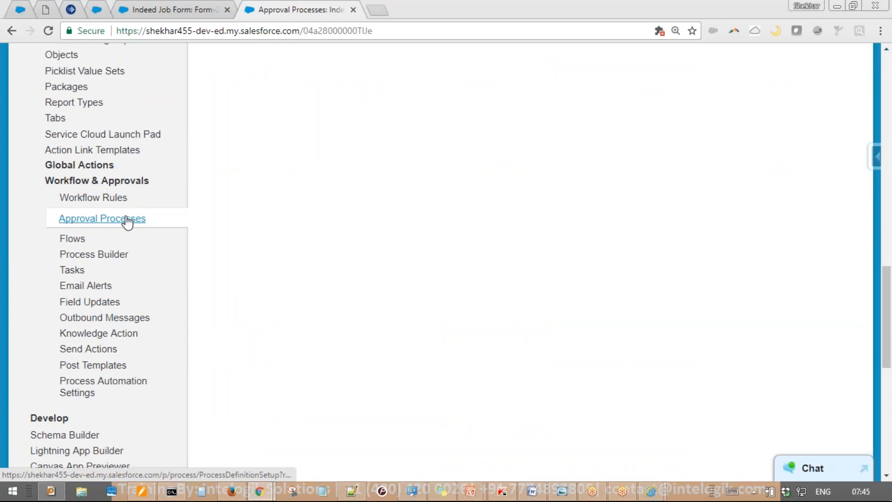
{"action": "middle_click", "coordinate": [126, 219]}
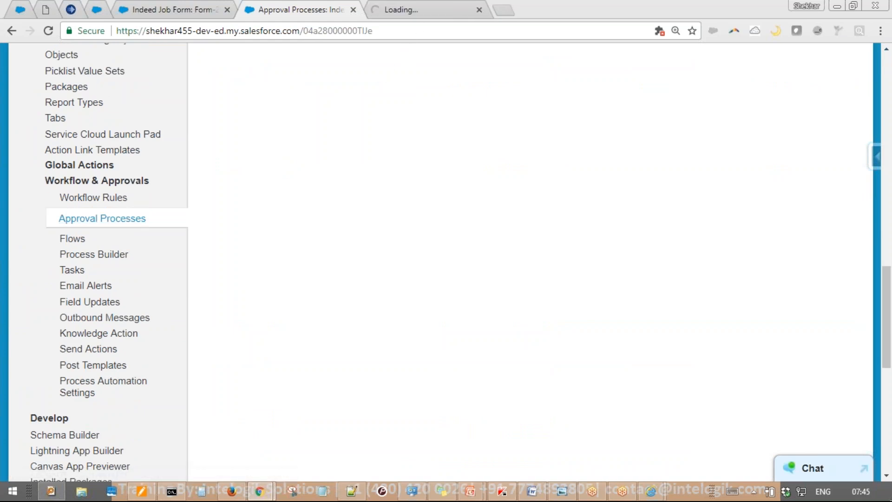
{"action": "left_click", "coordinate": [411, 9]}
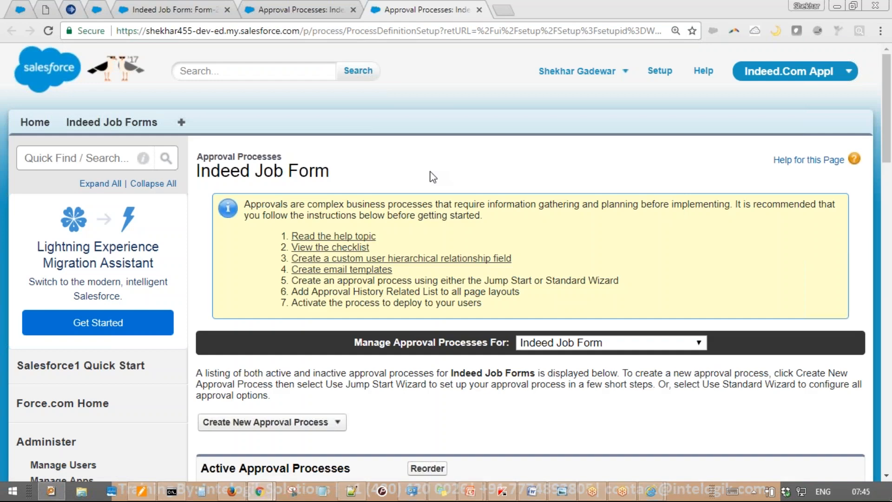
Deactivate the Approval Process for USA placement
{"action": "scroll", "coordinate": [432, 177], "scroll_direction": "down", "scroll_amount": 4}
{"action": "scroll", "coordinate": [423, 228], "scroll_direction": "down", "scroll_amount": 2}
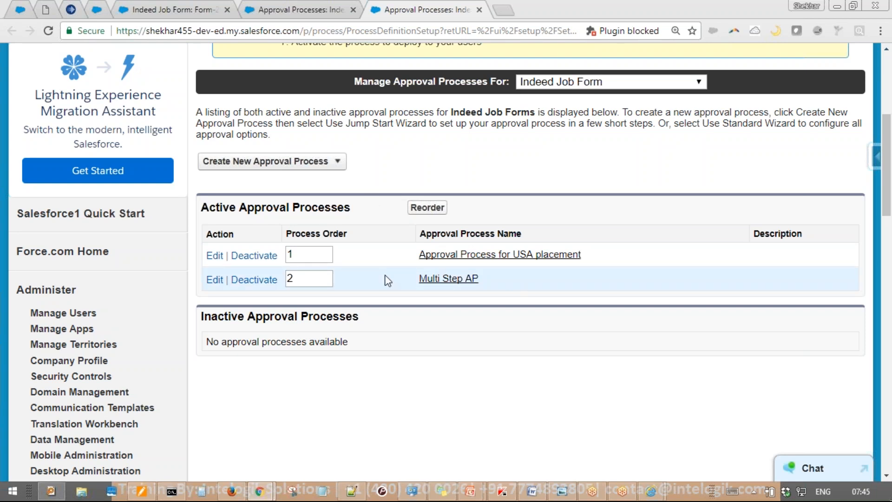
{"action": "left_click", "coordinate": [245, 257]}
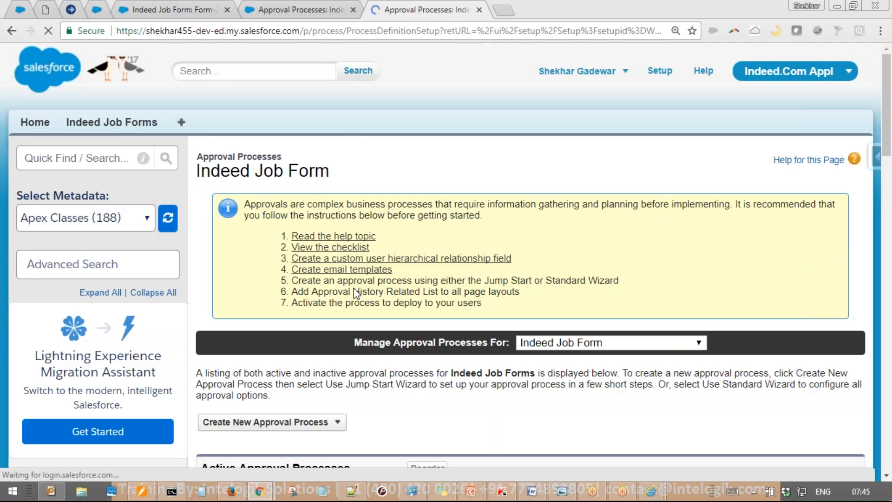
Confirm USA placement is now inactive and Multi Step AP active, then open Multi Step AP
{"action": "scroll", "coordinate": [356, 293], "scroll_direction": "down", "scroll_amount": 8}
{"action": "left_click_drag", "start_coordinate": [514, 124], "coordinate": [453, 125]}
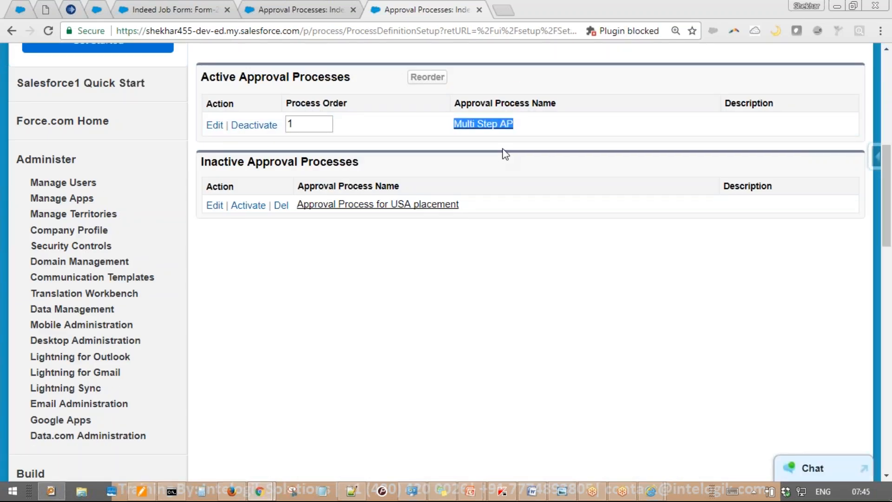
{"action": "left_click_drag", "start_coordinate": [483, 204], "coordinate": [299, 203]}
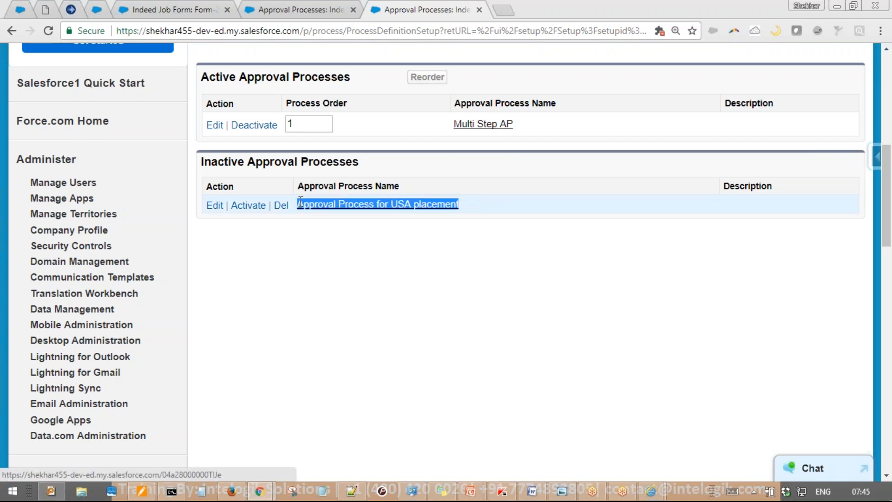
{"action": "left_click", "coordinate": [516, 200]}
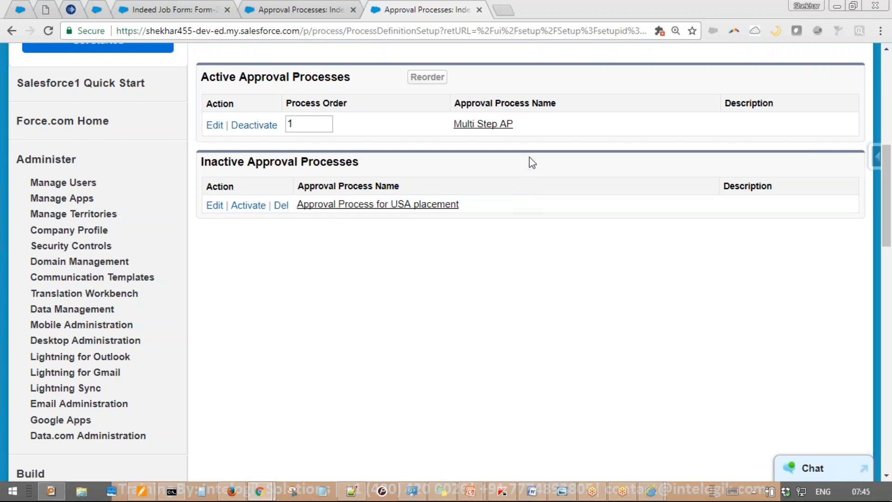
{"action": "left_click_drag", "start_coordinate": [531, 127], "coordinate": [453, 125]}
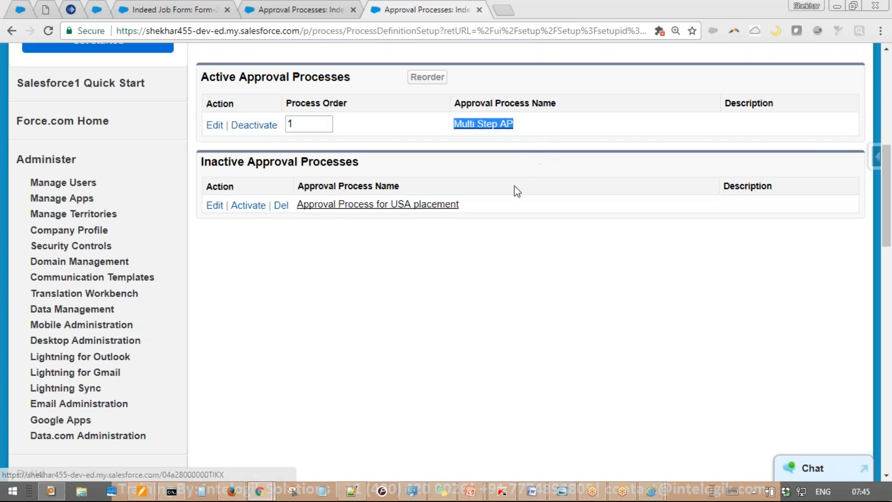
{"action": "left_click", "coordinate": [529, 164]}
{"action": "left_click", "coordinate": [493, 126]}
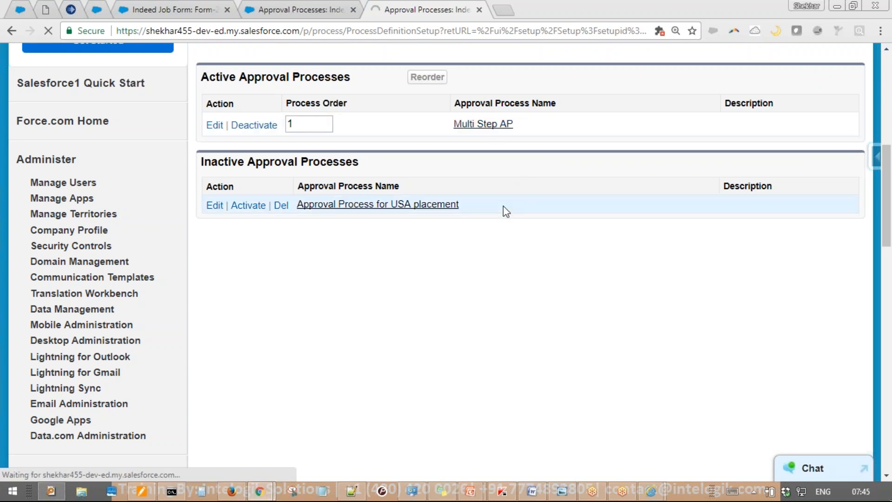
Inspect Multi Step AP's Step 2 condition, Salary Expected greater than 20000, then return to Form-25
{"action": "scroll", "coordinate": [497, 212], "scroll_direction": "down", "scroll_amount": 3}
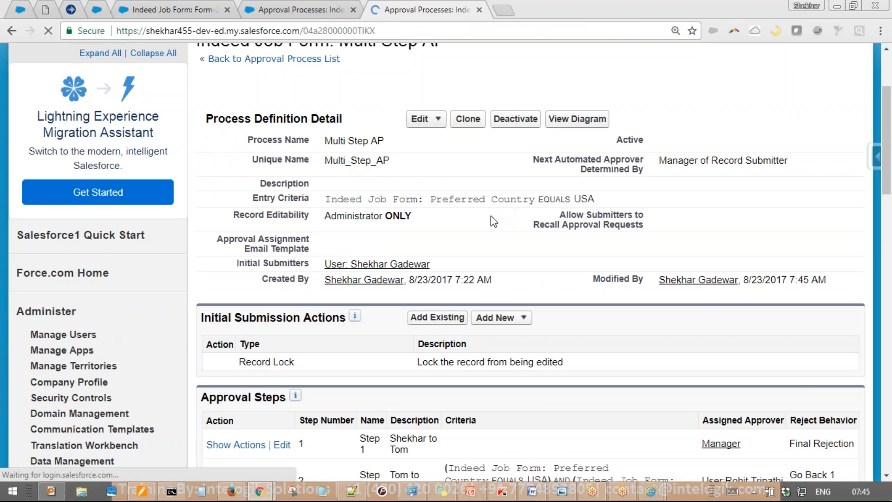
{"action": "scroll", "coordinate": [490, 216], "scroll_direction": "down", "scroll_amount": 8}
{"action": "left_click_drag", "start_coordinate": [538, 124], "coordinate": [601, 122]}
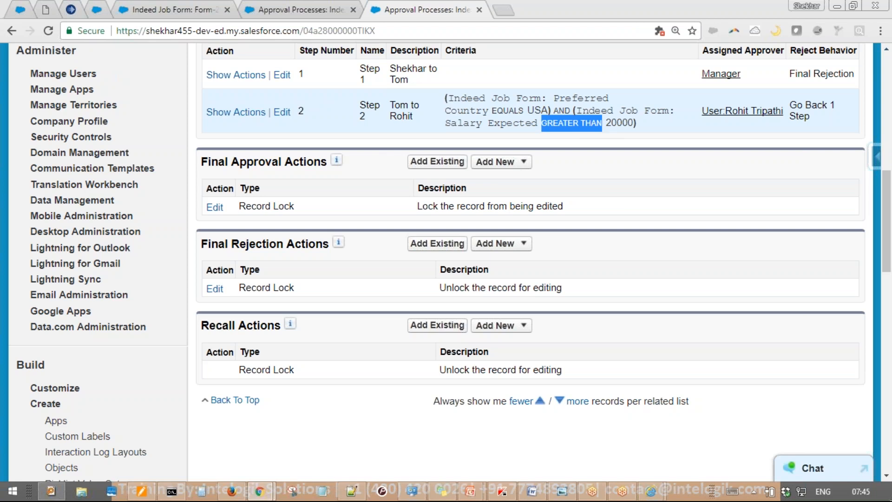
{"action": "scroll", "coordinate": [547, 163], "scroll_direction": "up", "scroll_amount": 6}
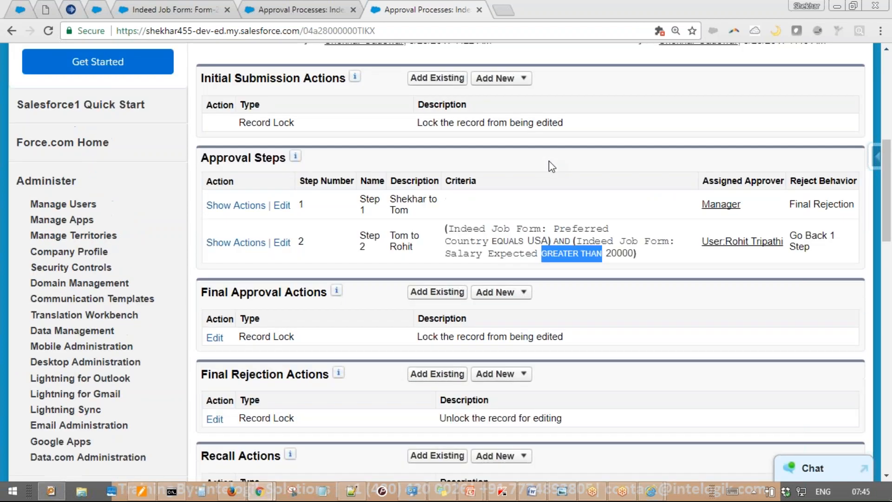
{"action": "scroll", "coordinate": [573, 163], "scroll_direction": "up", "scroll_amount": 3}
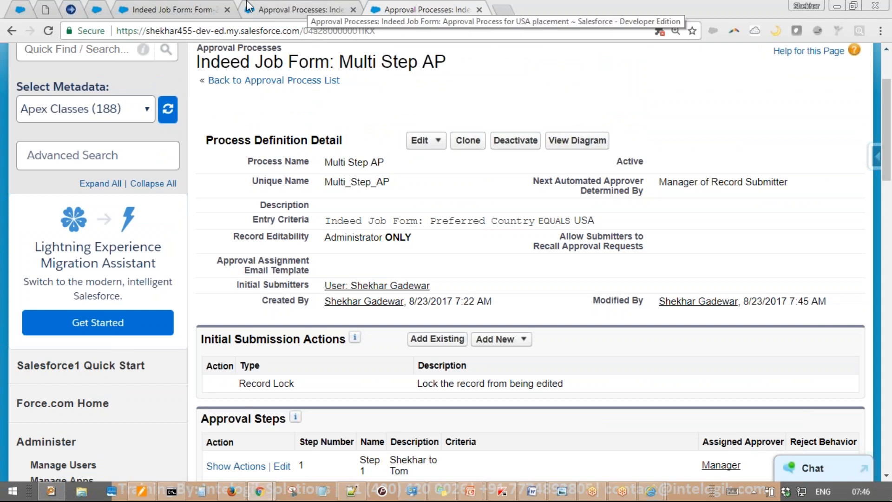
{"action": "left_click", "coordinate": [209, 9]}
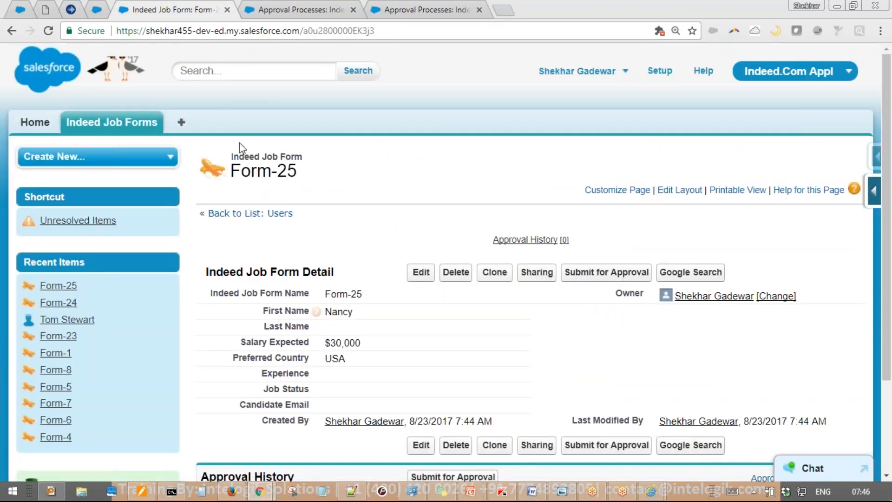
Submit Form-25 for approval and confirm the prompt
{"action": "scroll", "coordinate": [395, 234], "scroll_direction": "down", "scroll_amount": 3}
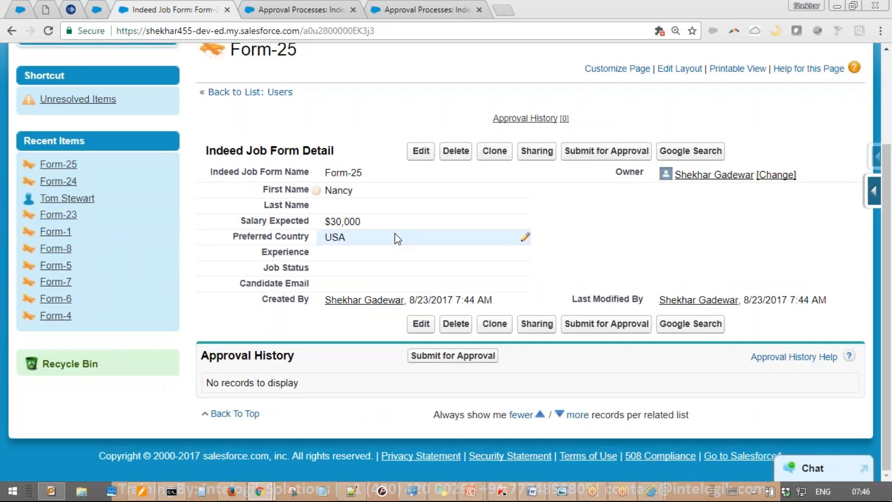
{"action": "left_click", "coordinate": [616, 154]}
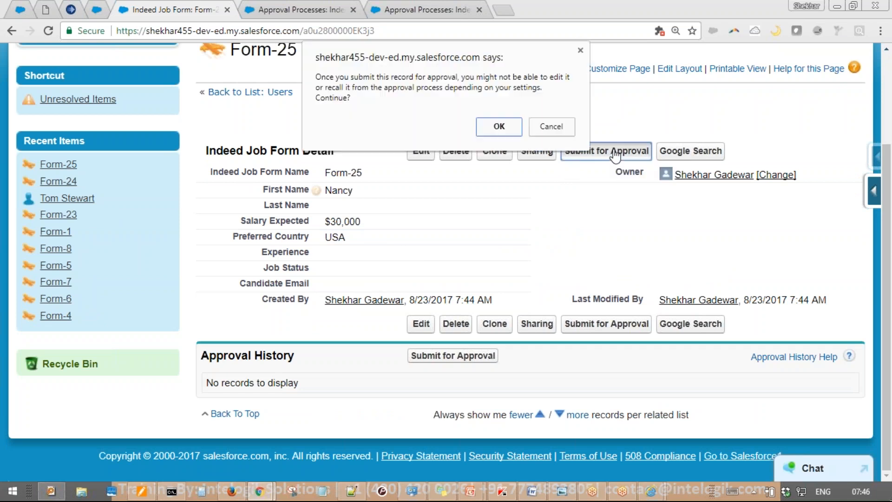
{"action": "left_click", "coordinate": [509, 130]}
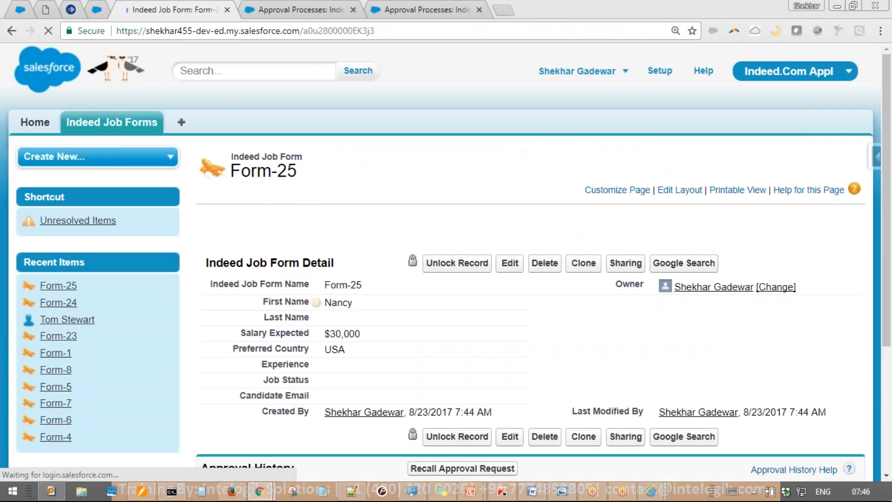
Check Approval History shows Step 1 pending with its assigned approver, then switch to the approver's browser
{"action": "scroll", "coordinate": [508, 145], "scroll_direction": "down", "scroll_amount": 3}
{"action": "scroll", "coordinate": [817, 347], "scroll_direction": "down", "scroll_amount": 3}
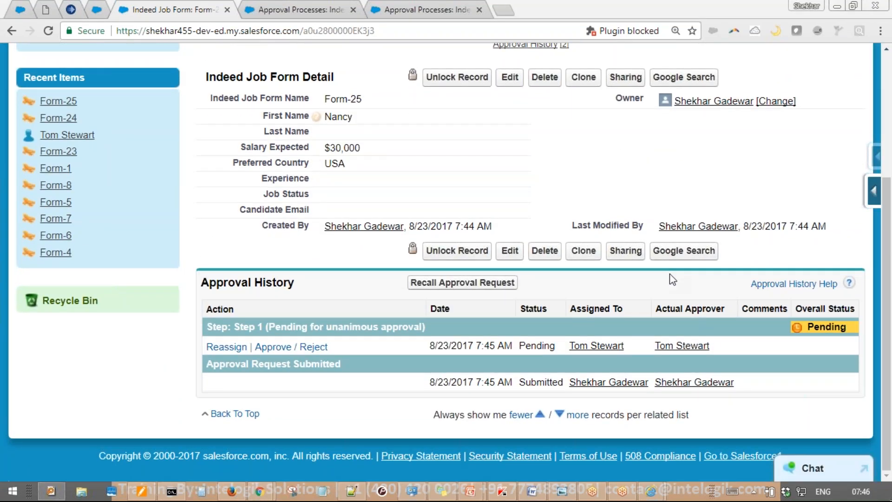
{"action": "mouse_move", "coordinate": [363, 228]}
{"action": "left_mouse_down"}
{"action": "mouse_move", "coordinate": [826, 298]}
{"action": "mouse_move", "coordinate": [780, 259]}
{"action": "mouse_move", "coordinate": [837, 242]}
{"action": "left_mouse_up"}
{"action": "mouse_move", "coordinate": [632, 310]}
{"action": "left_mouse_down"}
{"action": "mouse_move", "coordinate": [555, 367]}
{"action": "mouse_move", "coordinate": [599, 316]}
{"action": "left_mouse_up"}
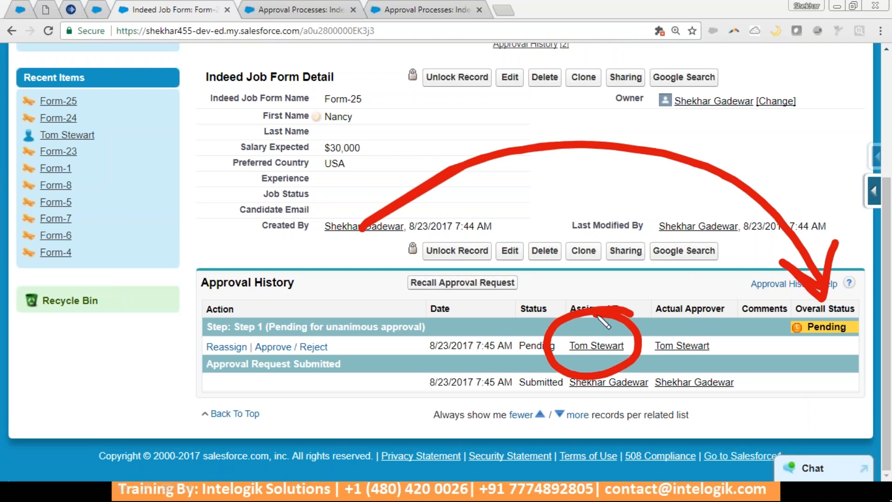
{"action": "key", "text": "Escape"}
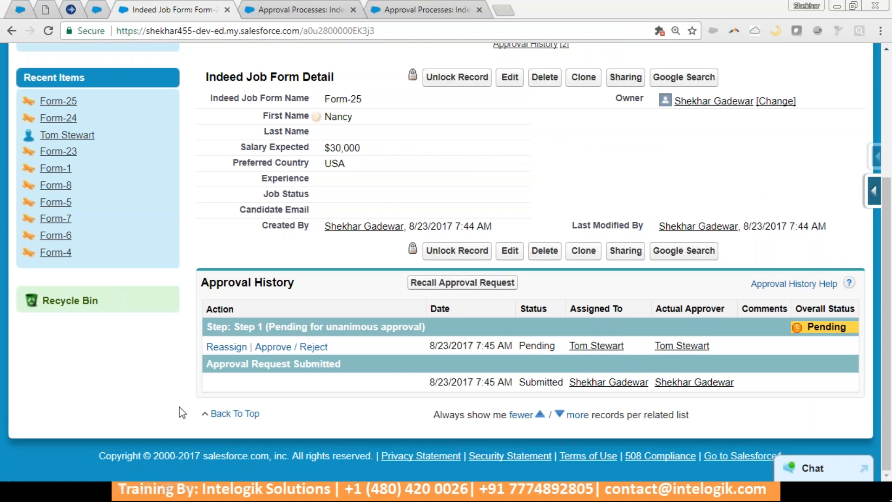
{"action": "left_click", "coordinate": [232, 491]}
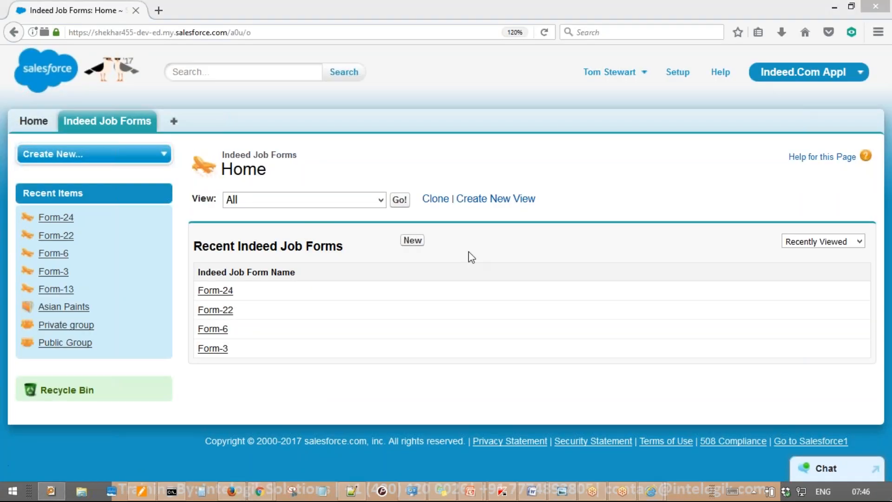
Approve Form-25's Step 1 with the comment 'Pls hire' and check Step 2's assigned approver
{"action": "left_click", "coordinate": [41, 123]}
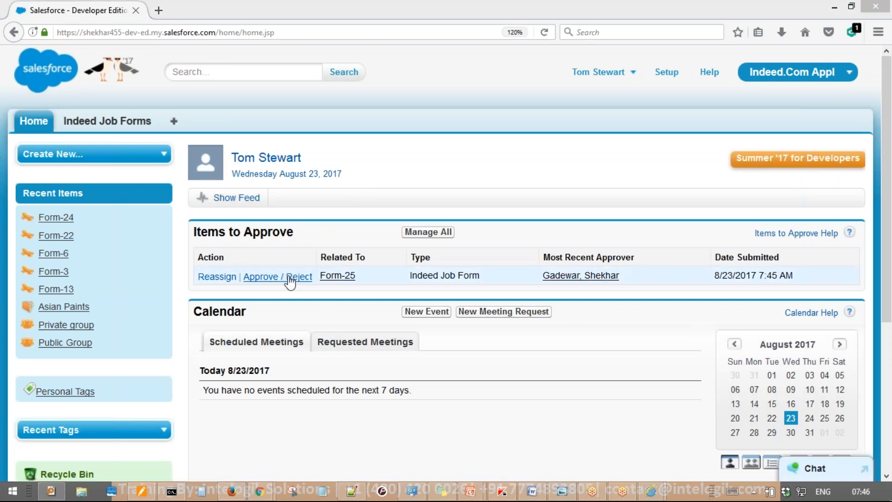
{"action": "left_click", "coordinate": [290, 277]}
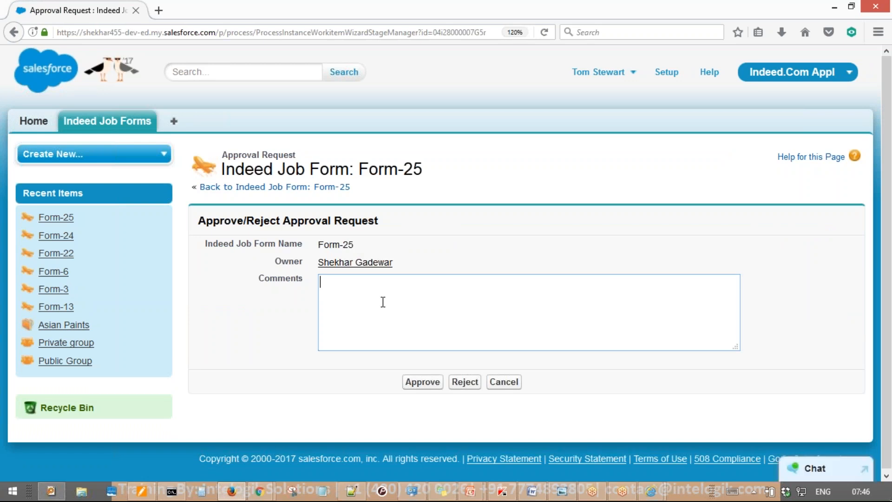
{"action": "type", "text": "Pls hire"}
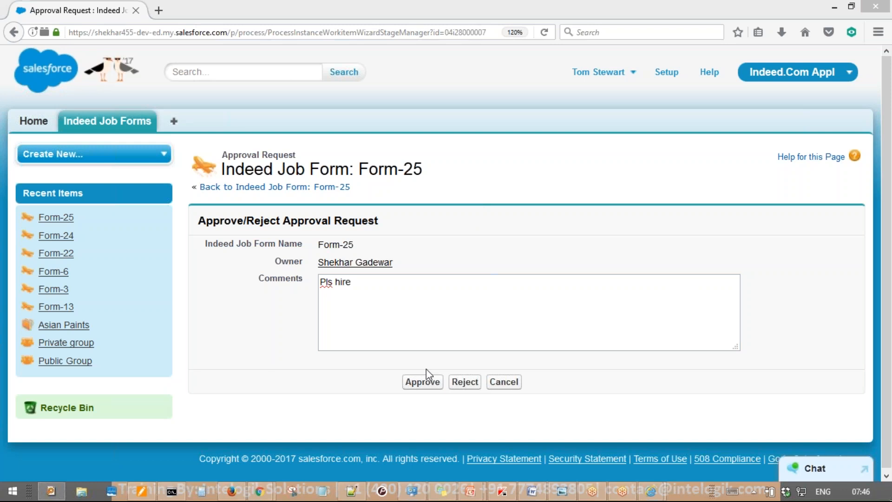
{"action": "left_click", "coordinate": [426, 382]}
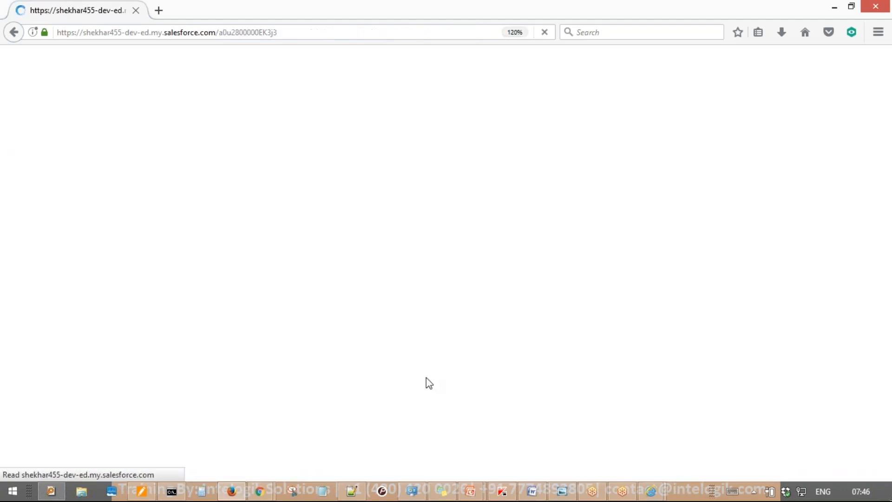
{"action": "scroll", "coordinate": [432, 382], "scroll_direction": "down", "scroll_amount": 5}
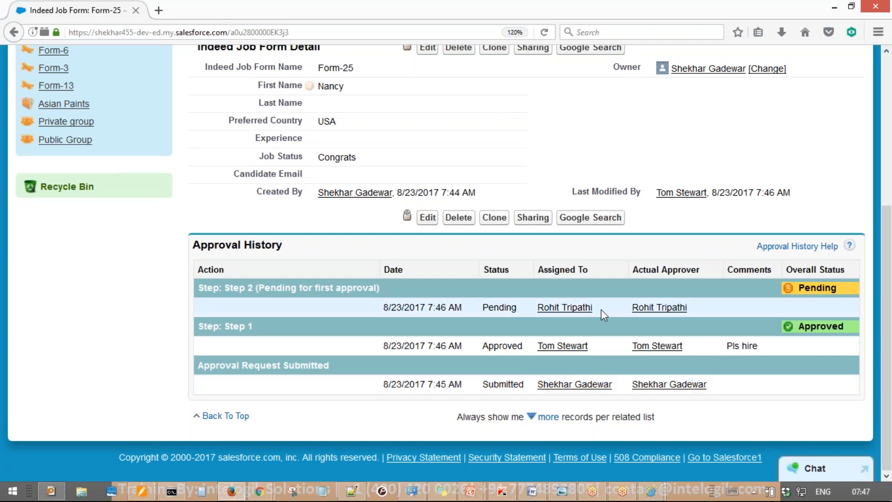
{"action": "left_click_drag", "start_coordinate": [605, 310], "coordinate": [541, 315]}
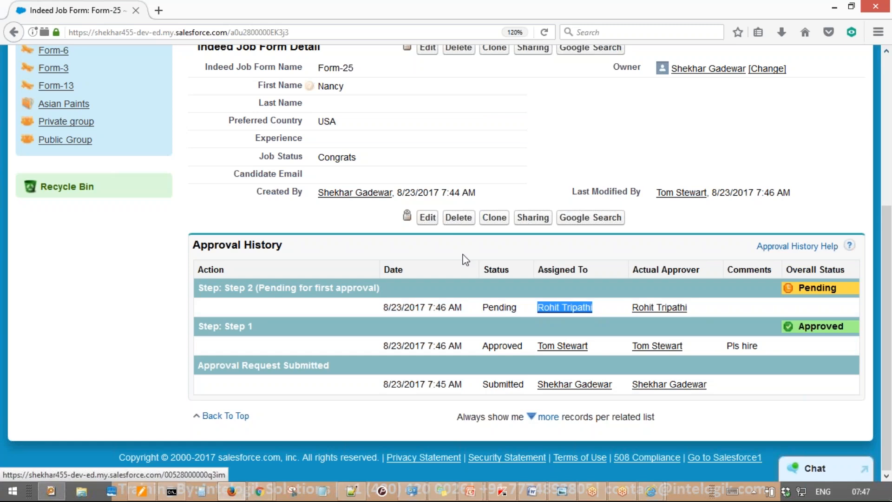
{"action": "left_click", "coordinate": [328, 237]}
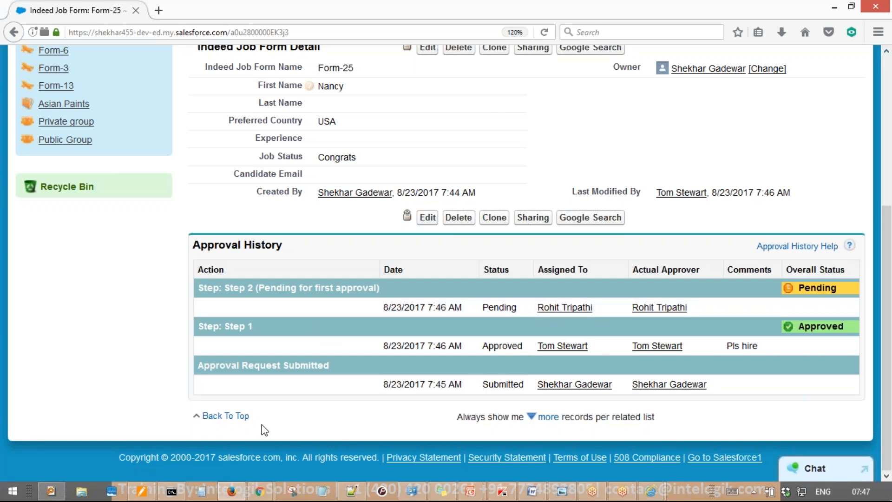
Bring the administrator's browser window forward on the Approval Processes setup page
{"action": "mouse_move", "coordinate": [259, 491]}
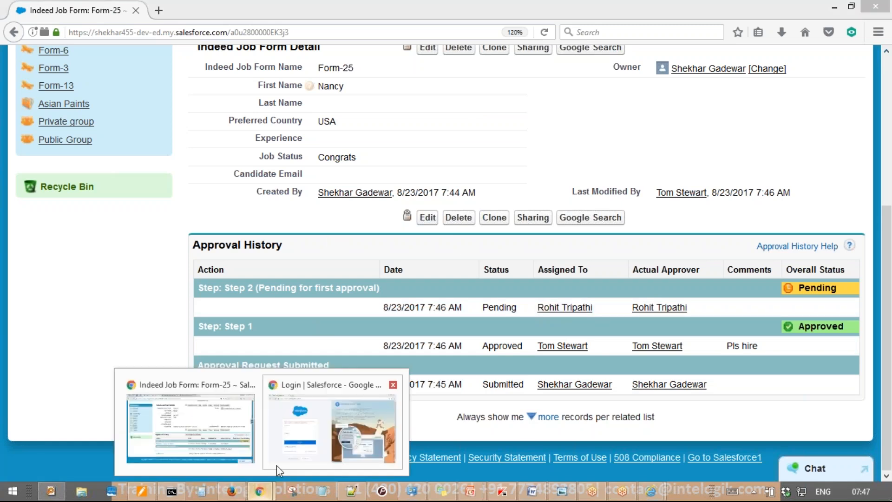
{"action": "left_click", "coordinate": [393, 385]}
{"action": "left_click", "coordinate": [261, 422]}
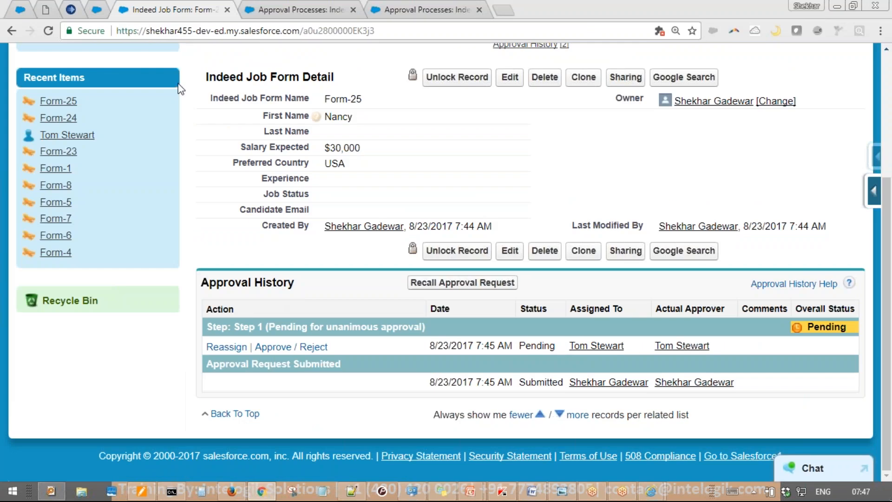
{"action": "left_click", "coordinate": [303, 2]}
{"action": "left_click", "coordinate": [192, 2]}
{"action": "left_click", "coordinate": [325, 6]}
Expand Manage Users in the Setup sidebar and open the Active Users list
{"action": "scroll", "coordinate": [153, 164], "scroll_direction": "up", "scroll_amount": 3}
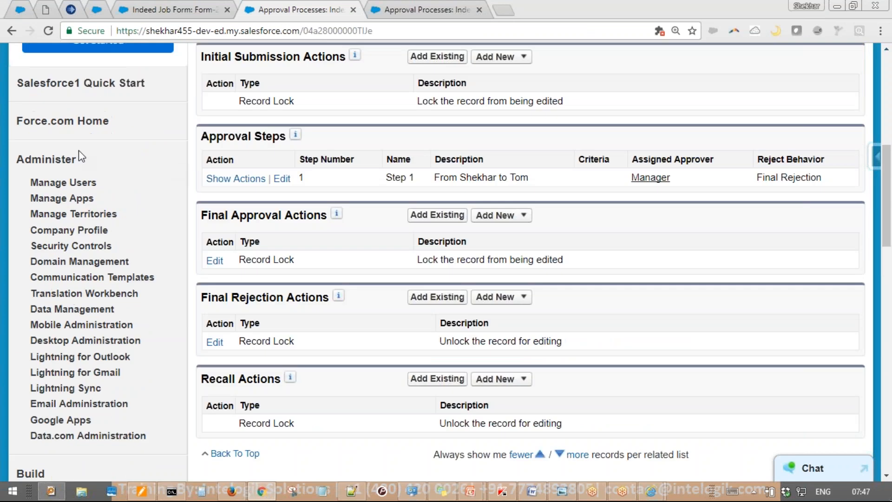
{"action": "left_click", "coordinate": [24, 183]}
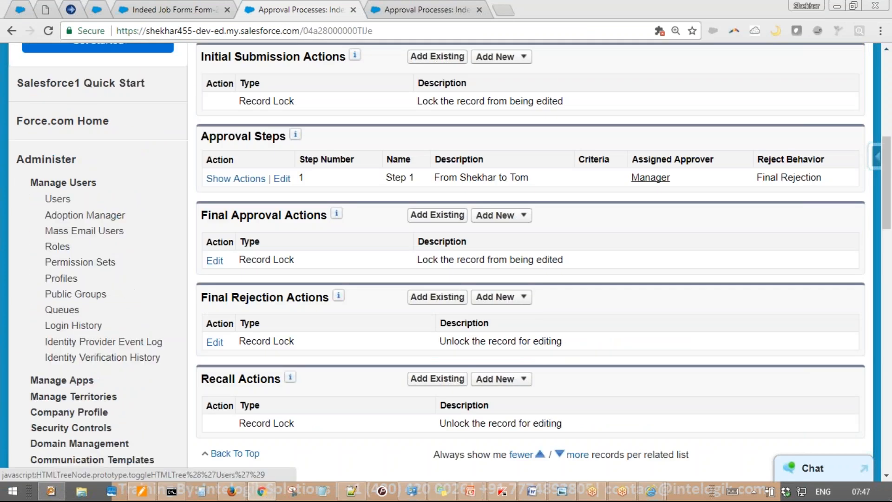
{"action": "left_click", "coordinate": [51, 200]}
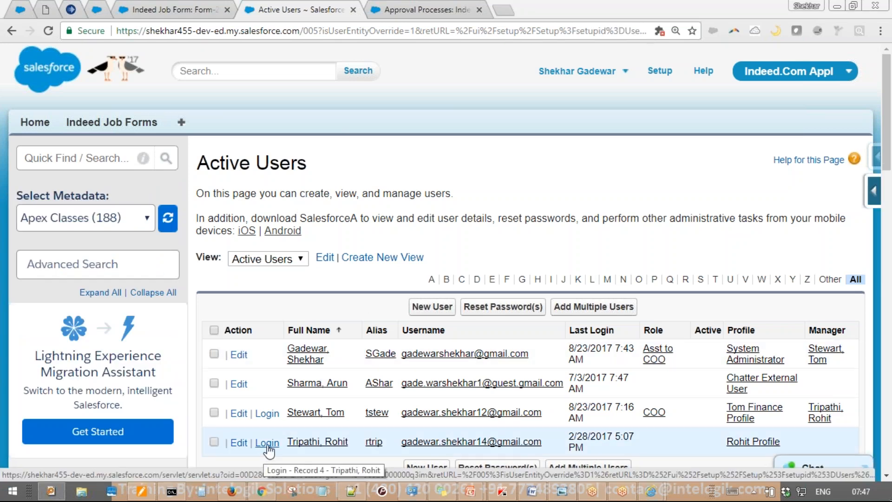
{"action": "key", "text": "ctrl+shift+d"}
{"action": "mouse_move", "coordinate": [377, 436]}
{"action": "left_mouse_down"}
{"action": "mouse_move", "coordinate": [406, 461]}
{"action": "mouse_move", "coordinate": [316, 424]}
{"action": "left_mouse_up"}
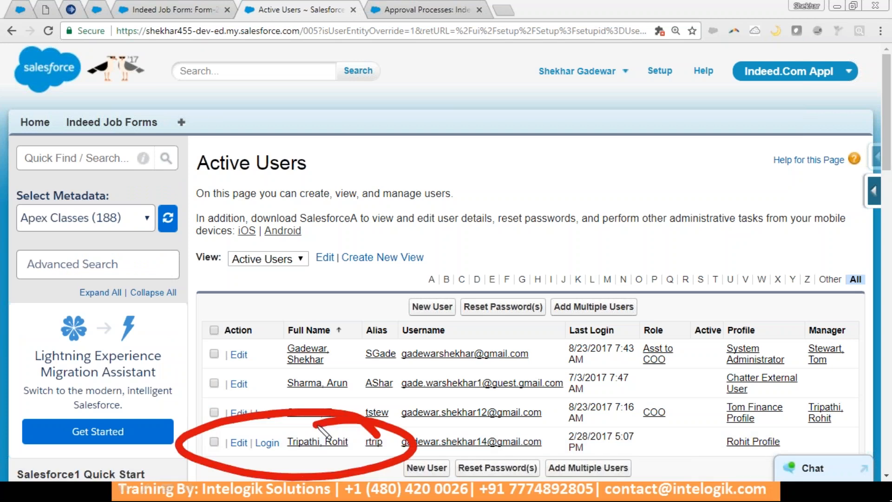
{"action": "key", "text": "Escape"}
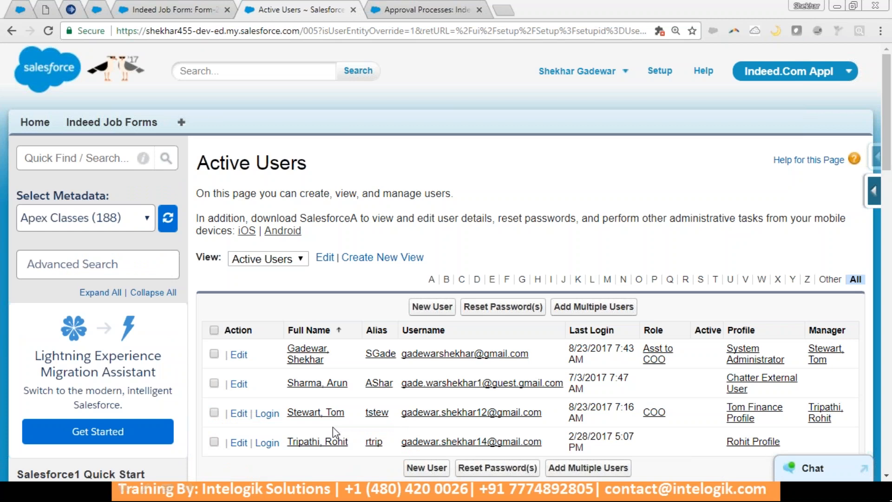
Log in as the Step 2 approver and open Form-25's Approve / Reject request, getting Insufficient Privileges
{"action": "left_click", "coordinate": [267, 442]}
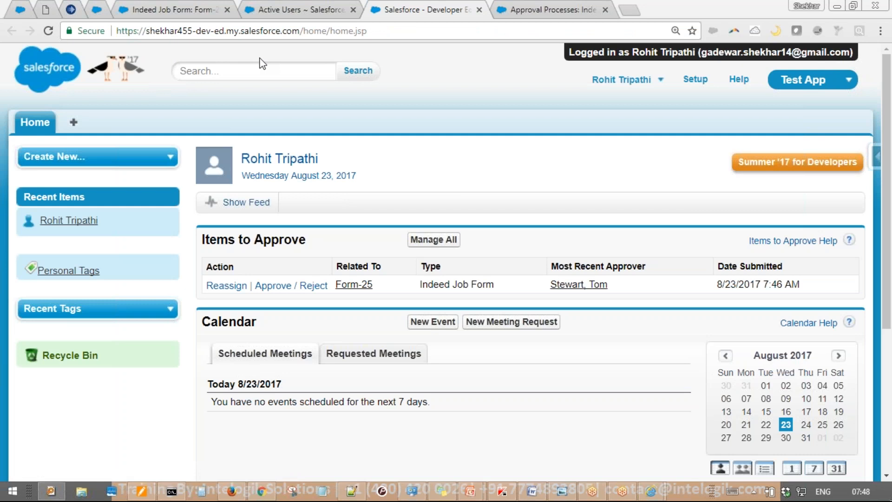
{"action": "mouse_move", "coordinate": [381, 212]}
{"action": "left_mouse_down"}
{"action": "mouse_move", "coordinate": [286, 387]}
{"action": "mouse_move", "coordinate": [418, 257]}
{"action": "mouse_move", "coordinate": [620, 104]}
{"action": "mouse_move", "coordinate": [630, 170]}
{"action": "left_mouse_up"}
{"action": "mouse_move", "coordinate": [509, 177]}
{"action": "left_mouse_down"}
{"action": "mouse_move", "coordinate": [418, 123]}
{"action": "mouse_move", "coordinate": [520, 55]}
{"action": "mouse_move", "coordinate": [559, 59]}
{"action": "mouse_move", "coordinate": [527, 108]}
{"action": "left_mouse_up"}
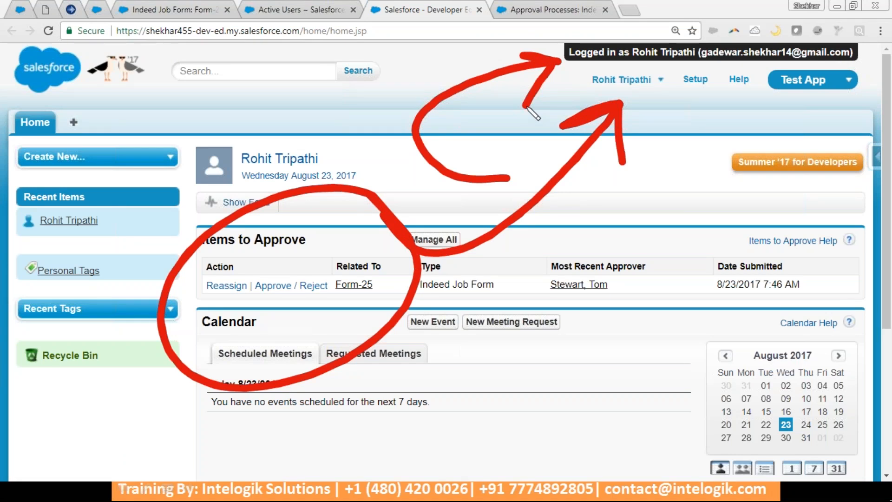
{"action": "key", "text": "e"}
{"action": "key", "text": "Escape"}
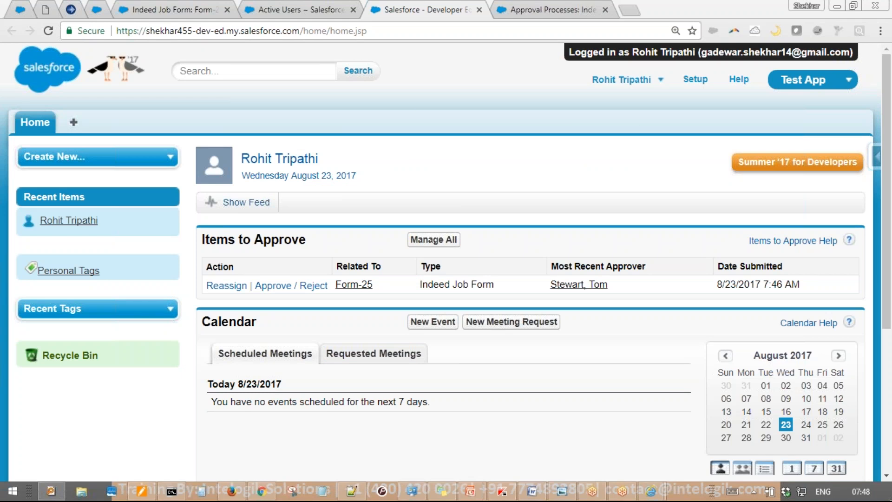
{"action": "left_click", "coordinate": [286, 285]}
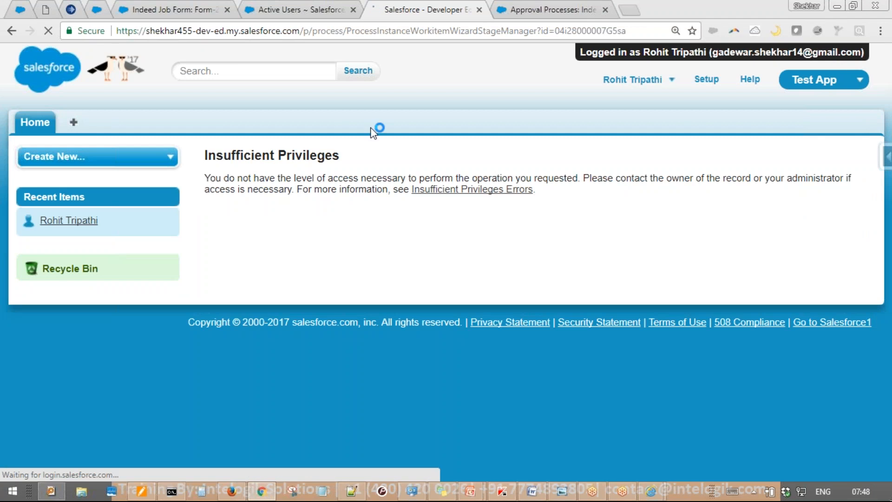
Log out of the approver's account and sign back in as the administrator
{"action": "left_click", "coordinate": [634, 79]}
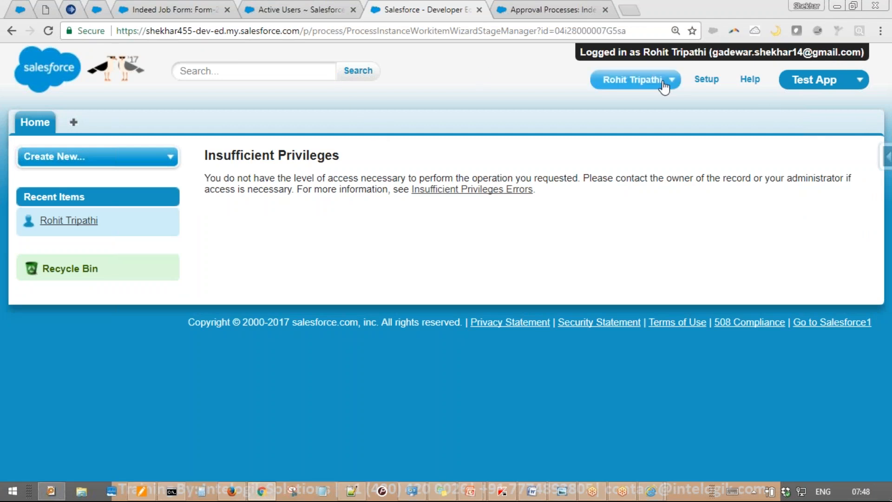
{"action": "left_click", "coordinate": [592, 189]}
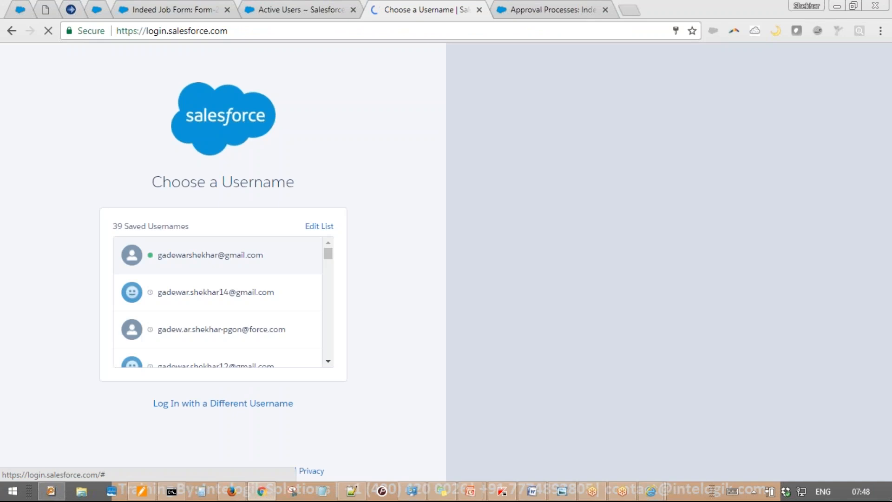
{"action": "left_click", "coordinate": [236, 265]}
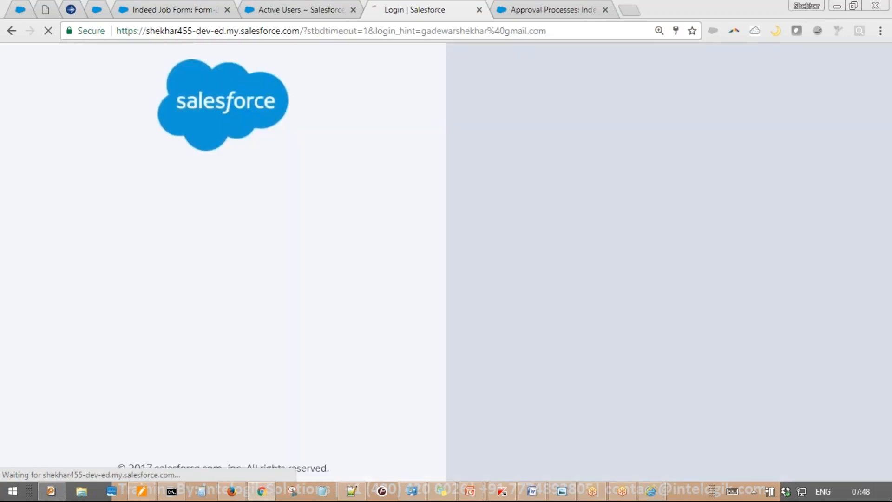
{"action": "left_click", "coordinate": [250, 341]}
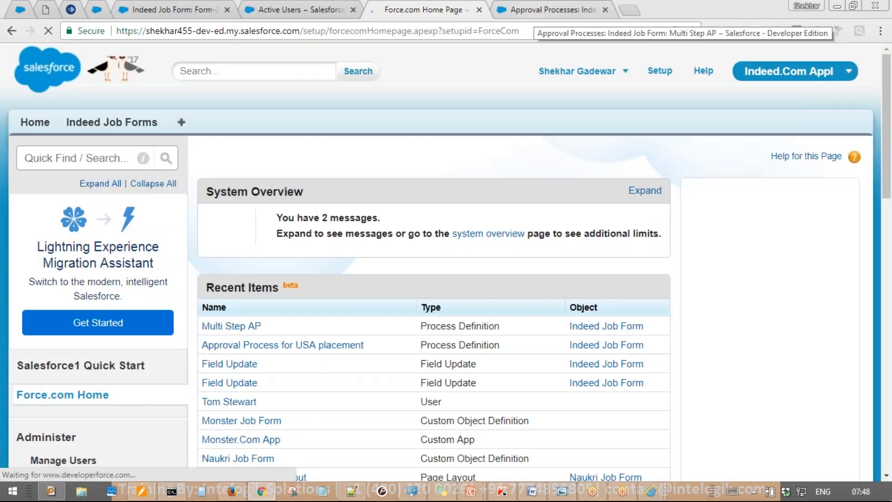
Go to Manage Users > Users and open the approver's profile
{"action": "scroll", "coordinate": [361, 139], "scroll_direction": "down", "scroll_amount": 10}
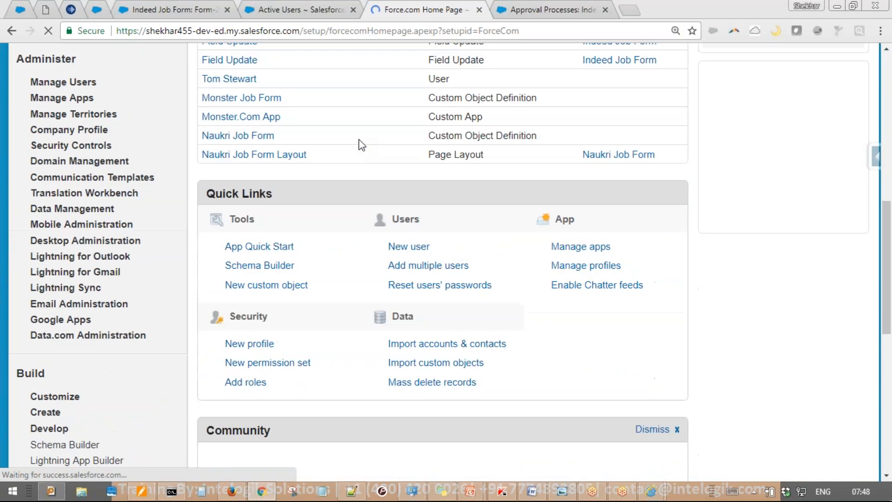
{"action": "scroll", "coordinate": [205, 163], "scroll_direction": "up", "scroll_amount": 2}
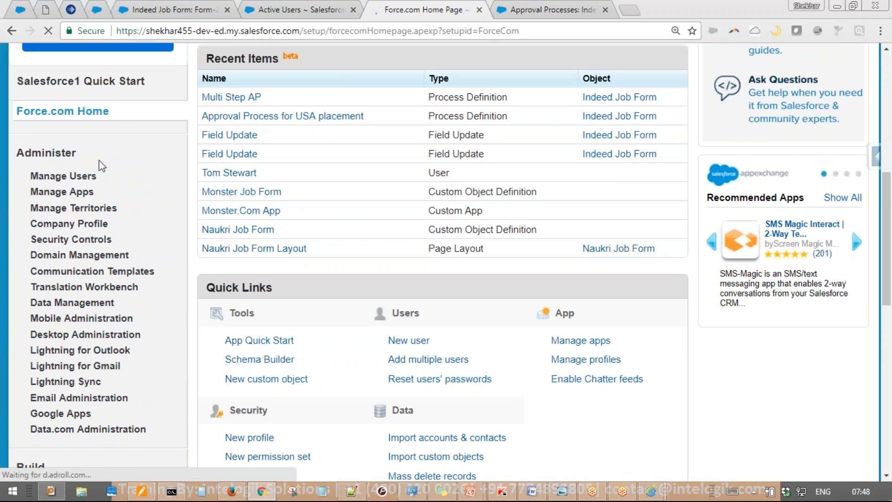
{"action": "left_click", "coordinate": [22, 177]}
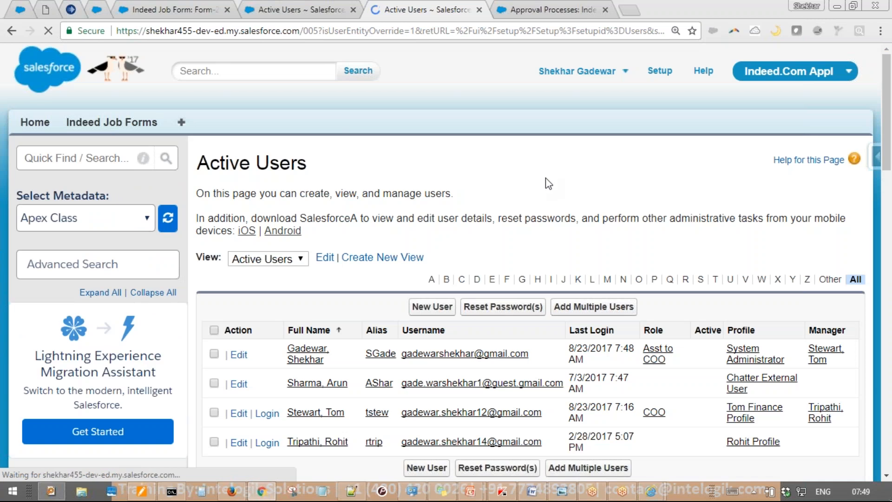
{"action": "scroll", "coordinate": [589, 164], "scroll_direction": "down", "scroll_amount": 8}
{"action": "scroll", "coordinate": [715, 183], "scroll_direction": "up", "scroll_amount": 3}
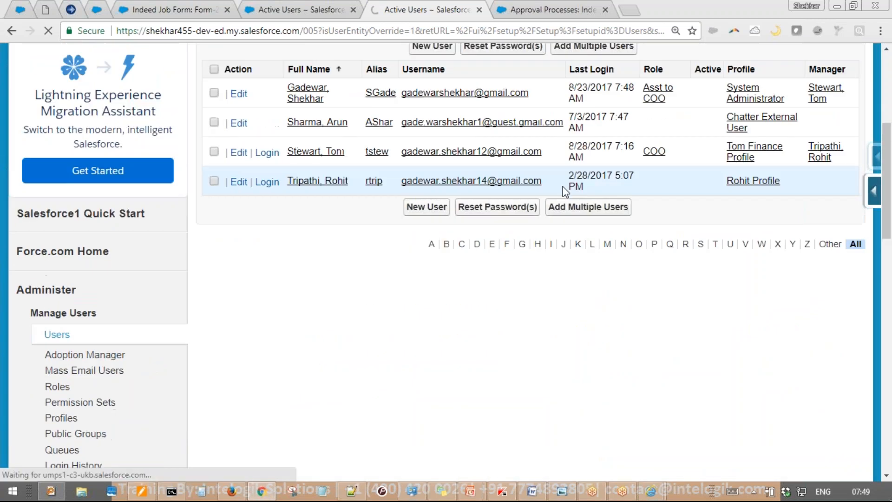
{"action": "left_click", "coordinate": [733, 182]}
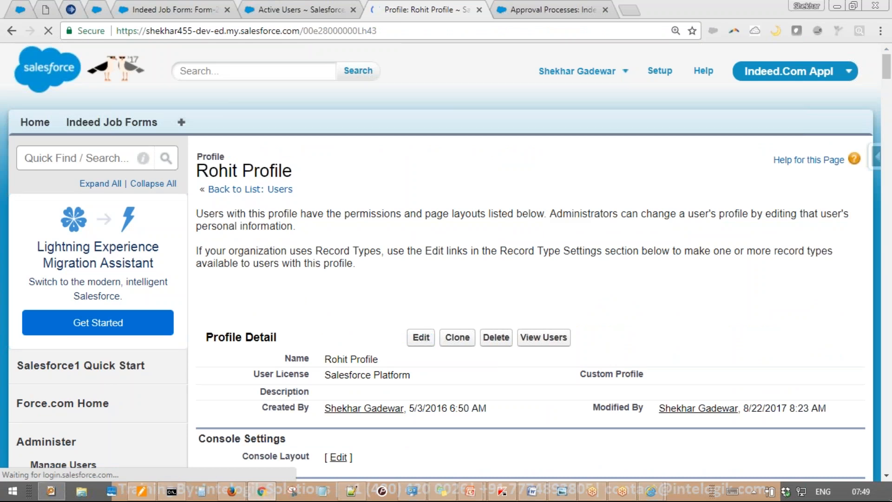
Edit the approver's profile to tick Read and Edit on Indeed Job Forms, then save
{"action": "left_click", "coordinate": [421, 349]}
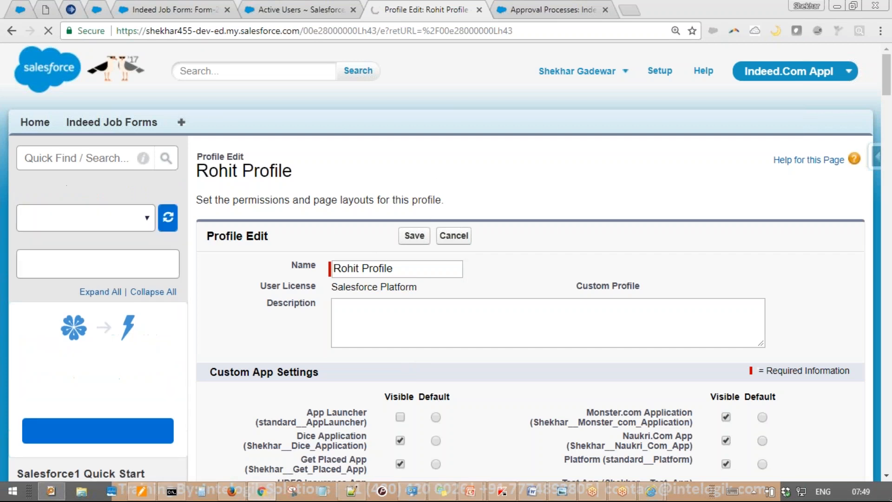
{"action": "key", "text": "ctrl+f"}
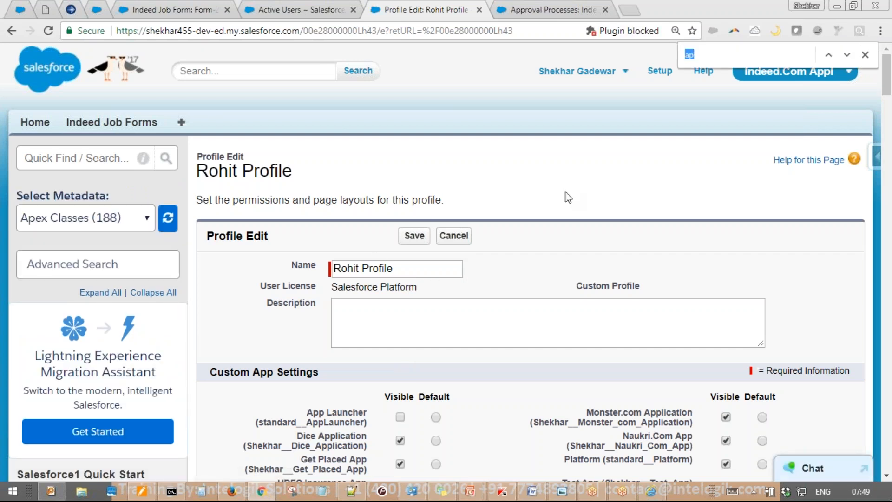
{"action": "type", "text": "i"}
{"action": "type", "text": "d"}
{"action": "key", "text": "Return"}
{"action": "key", "text": "Return"}
{"action": "key", "text": "Return"}
{"action": "key", "text": "Return"}
{"action": "key", "text": "Return"}
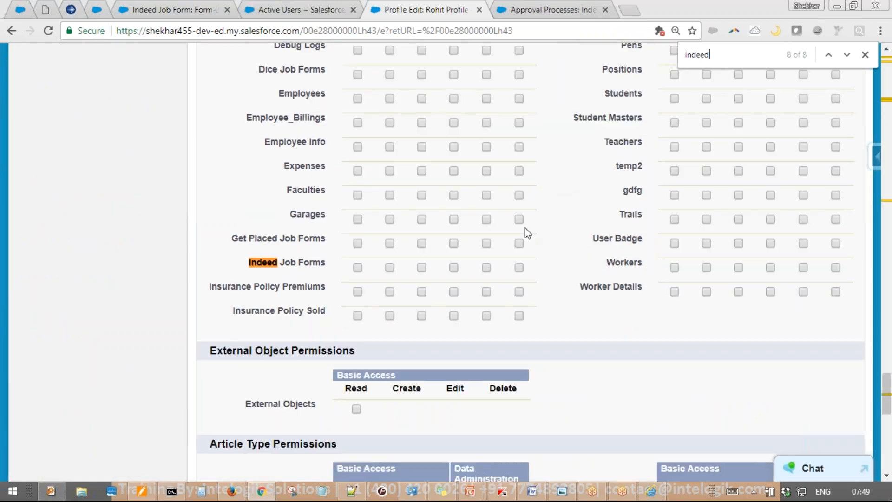
{"action": "left_click_drag", "start_coordinate": [248, 262], "coordinate": [322, 260]}
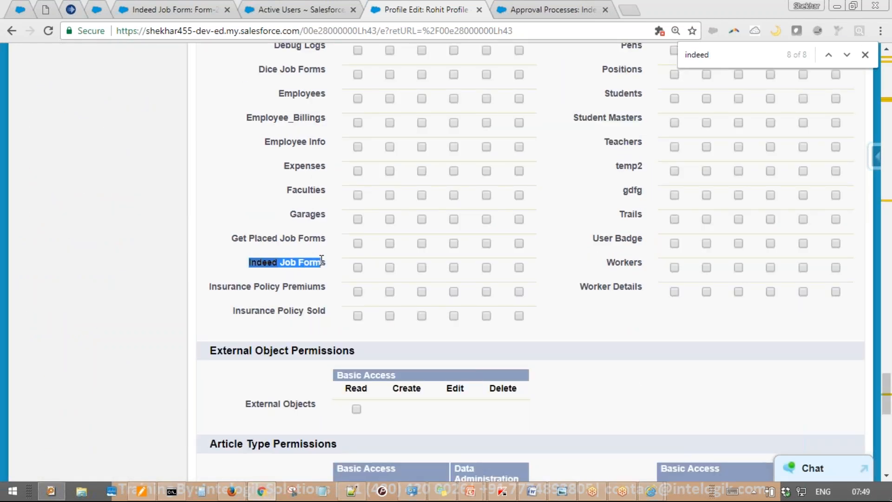
{"action": "left_click", "coordinate": [357, 268]}
{"action": "left_click", "coordinate": [452, 268]}
{"action": "scroll", "coordinate": [511, 305], "scroll_direction": "up", "scroll_amount": 20}
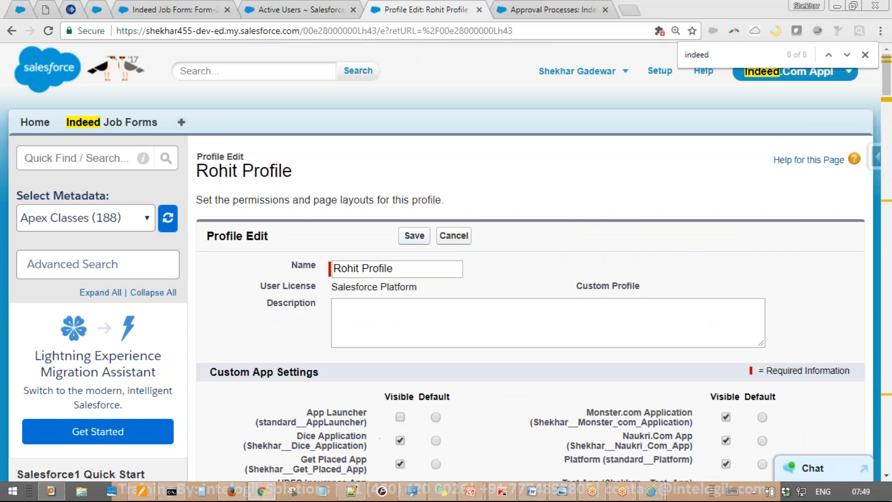
{"action": "left_click", "coordinate": [414, 236]}
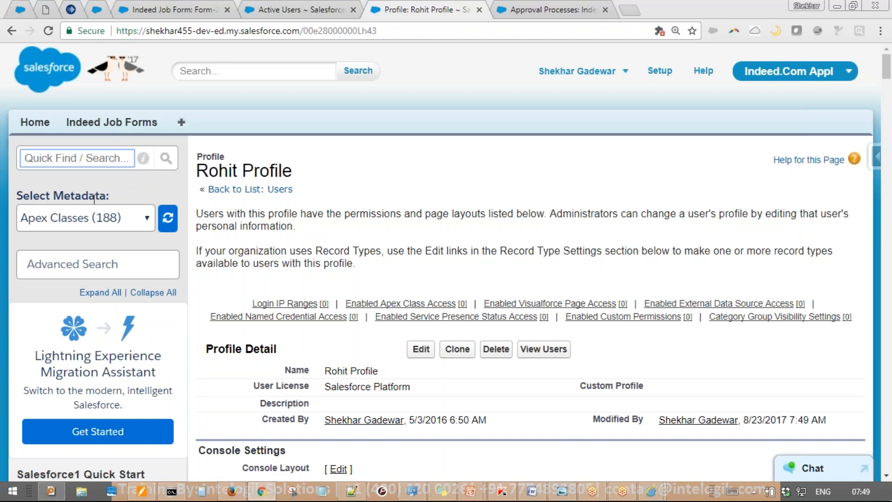
Open the Roles list and set up the role hierarchy view
{"action": "scroll", "coordinate": [74, 286], "scroll_direction": "down", "scroll_amount": 4}
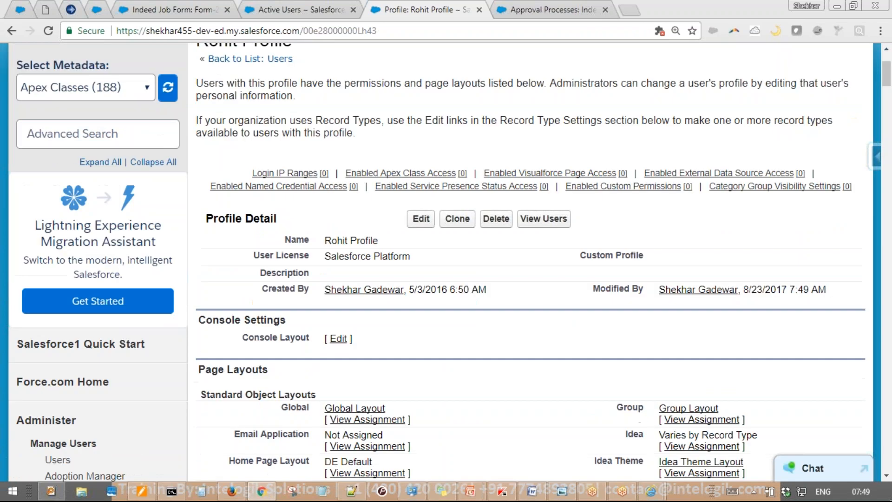
{"action": "scroll", "coordinate": [58, 320], "scroll_direction": "down", "scroll_amount": 2}
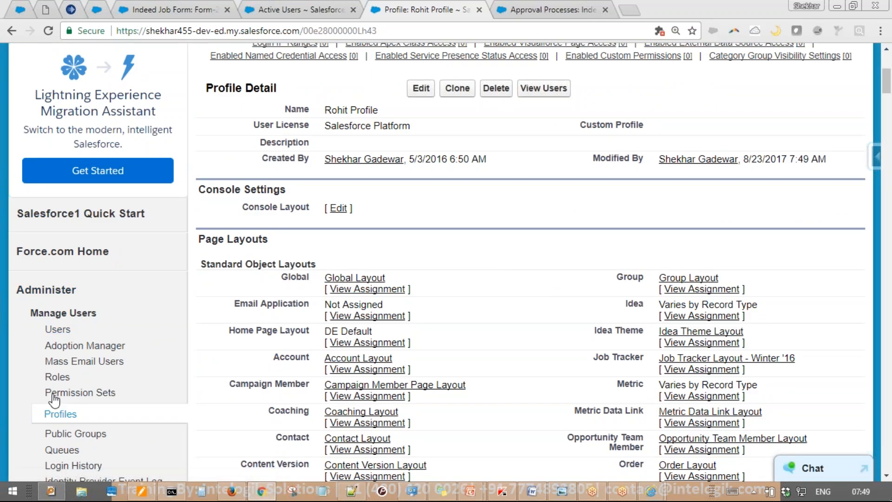
{"action": "left_click", "coordinate": [72, 369]}
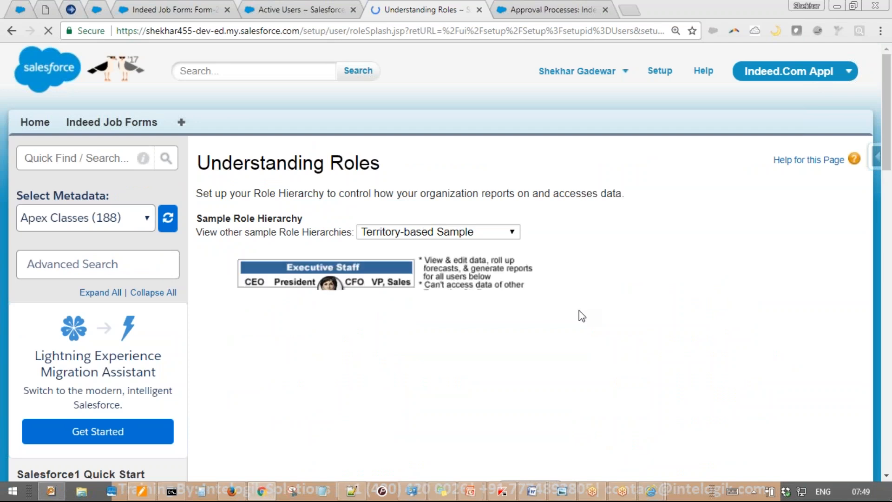
{"action": "scroll", "coordinate": [571, 328], "scroll_direction": "down", "scroll_amount": 5}
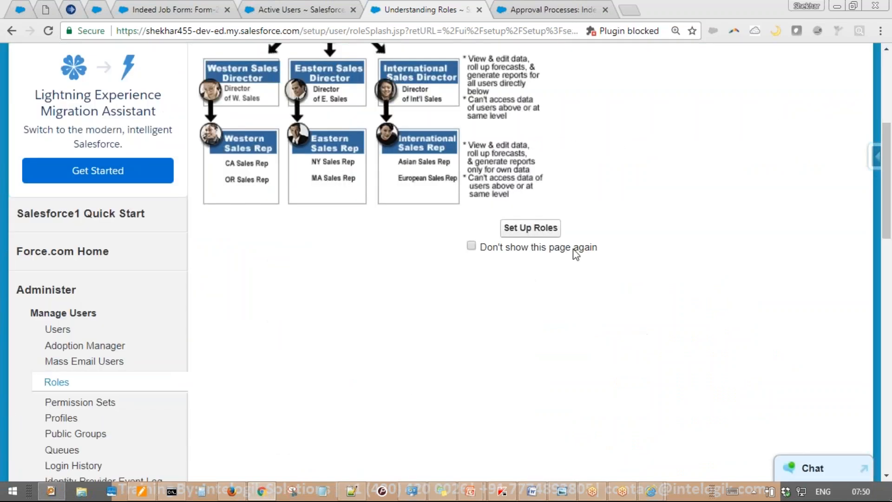
{"action": "left_click", "coordinate": [544, 234]}
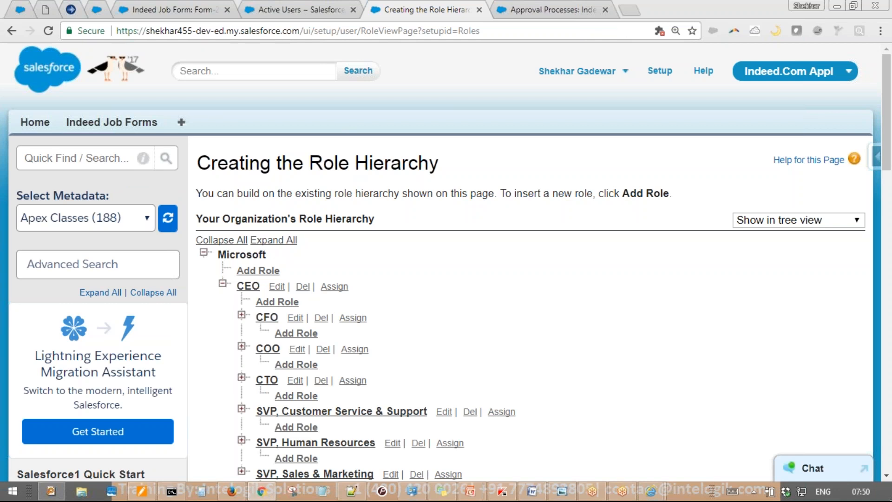
Check the Asst to COO role in Active Users, then open user assignment for CEO
{"action": "left_click", "coordinate": [344, 8]}
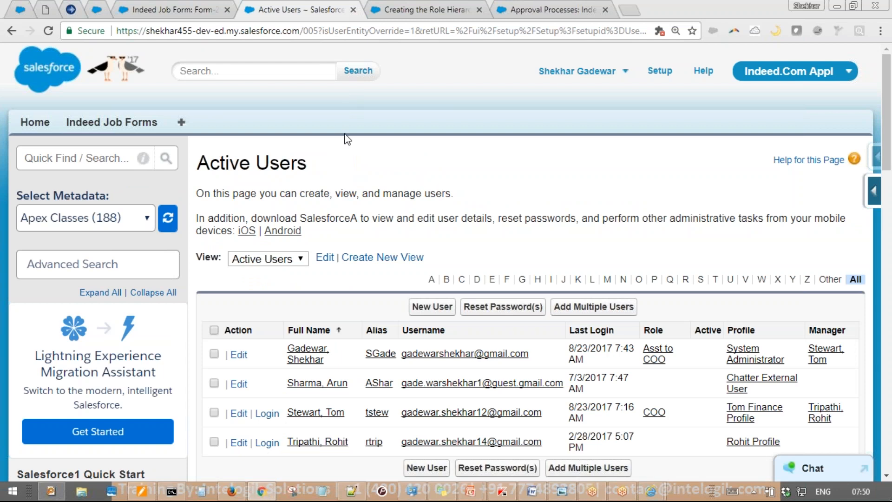
{"action": "scroll", "coordinate": [695, 253], "scroll_direction": "down", "scroll_amount": 3}
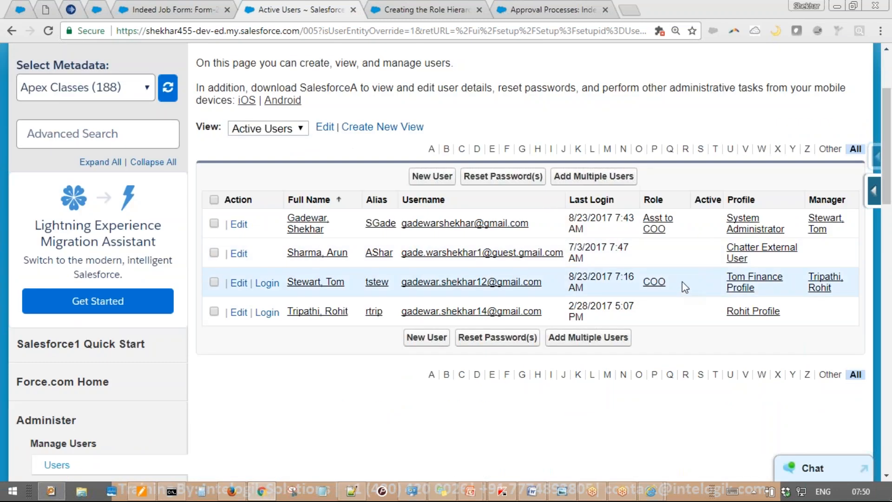
{"action": "left_click_drag", "start_coordinate": [673, 232], "coordinate": [640, 220]}
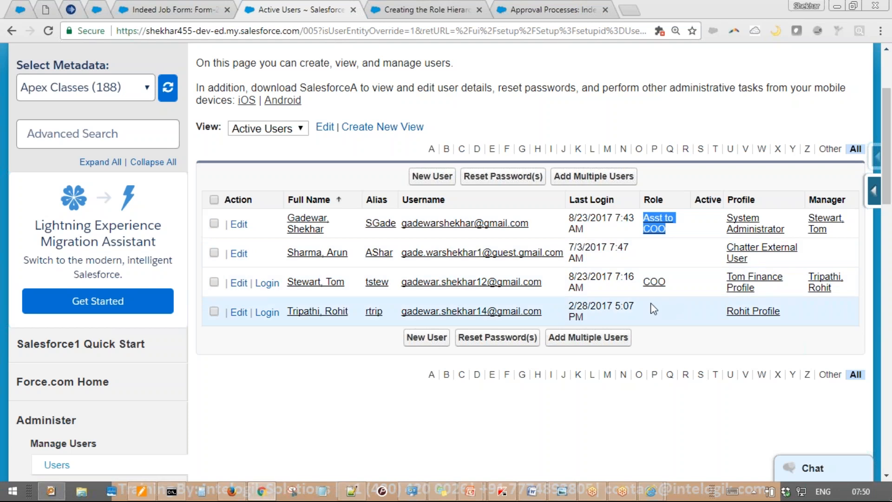
{"action": "left_click", "coordinate": [184, 5]}
{"action": "left_click", "coordinate": [414, 7]}
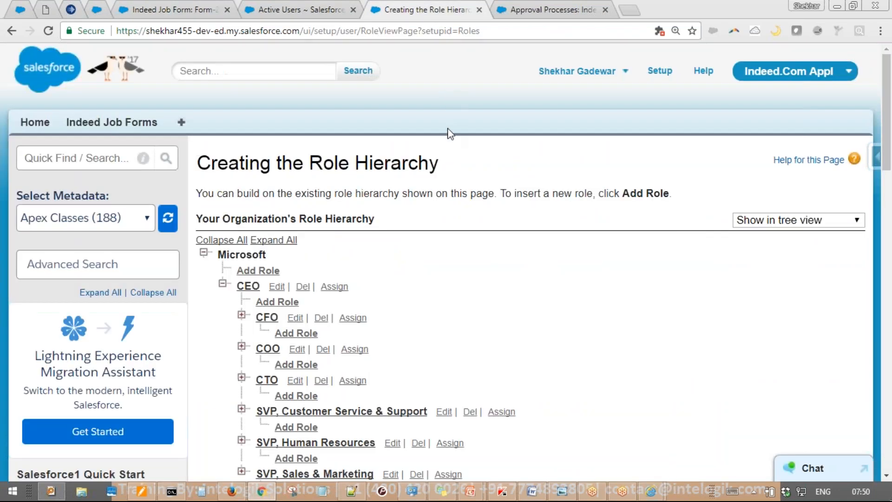
{"action": "scroll", "coordinate": [443, 161], "scroll_direction": "down", "scroll_amount": 3}
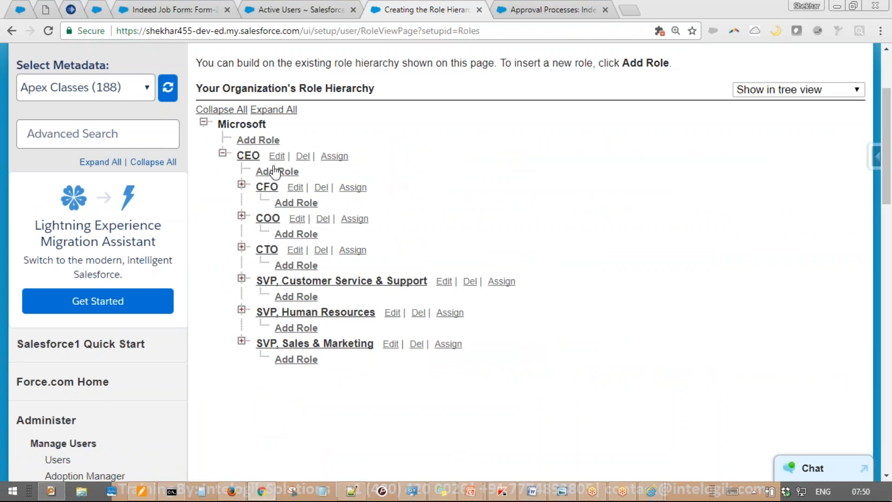
{"action": "left_click", "coordinate": [331, 157]}
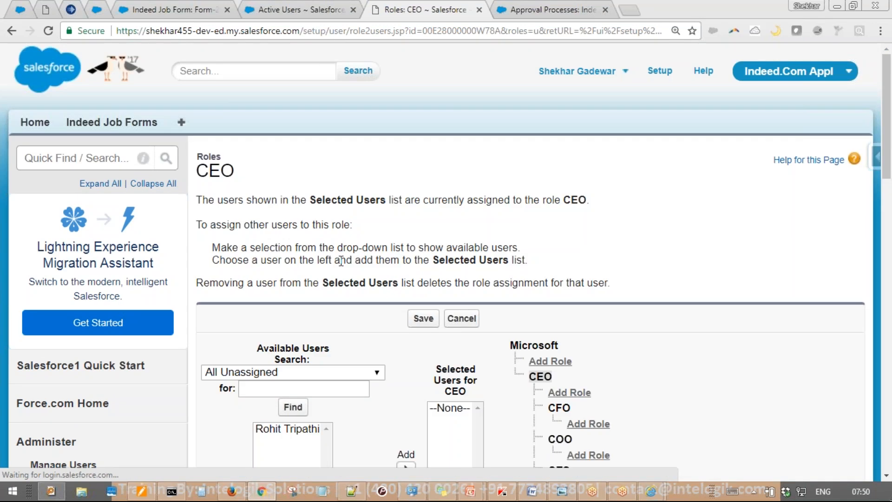
Show All Users, add the chosen user to the CEO role, save, and return to Active Users
{"action": "scroll", "coordinate": [335, 239], "scroll_direction": "down", "scroll_amount": 5}
{"action": "left_click", "coordinate": [339, 111]}
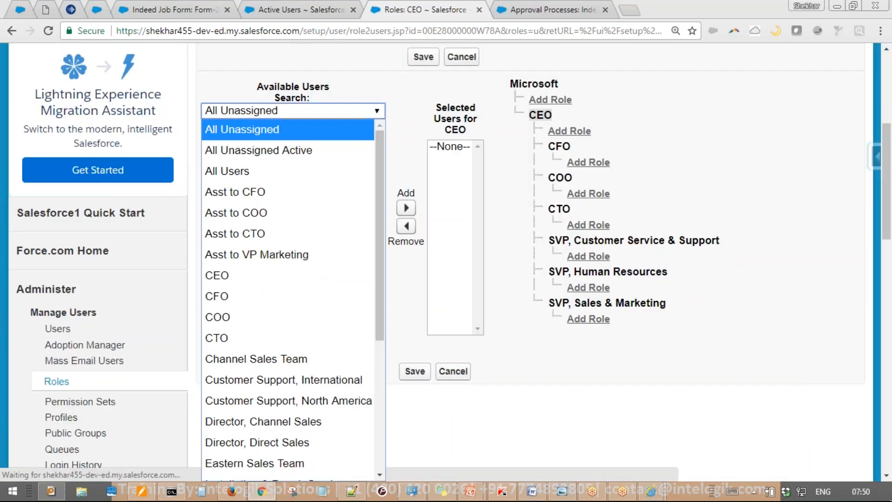
{"action": "left_click", "coordinate": [322, 172]}
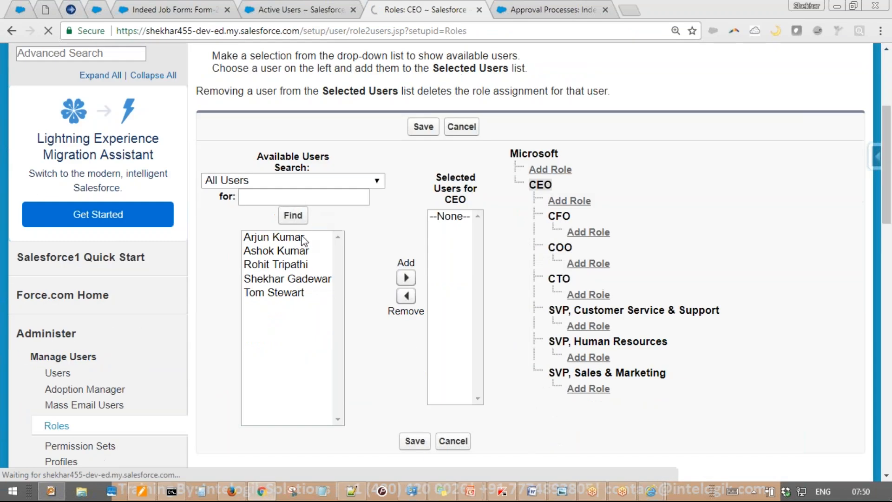
{"action": "left_click", "coordinate": [291, 182]}
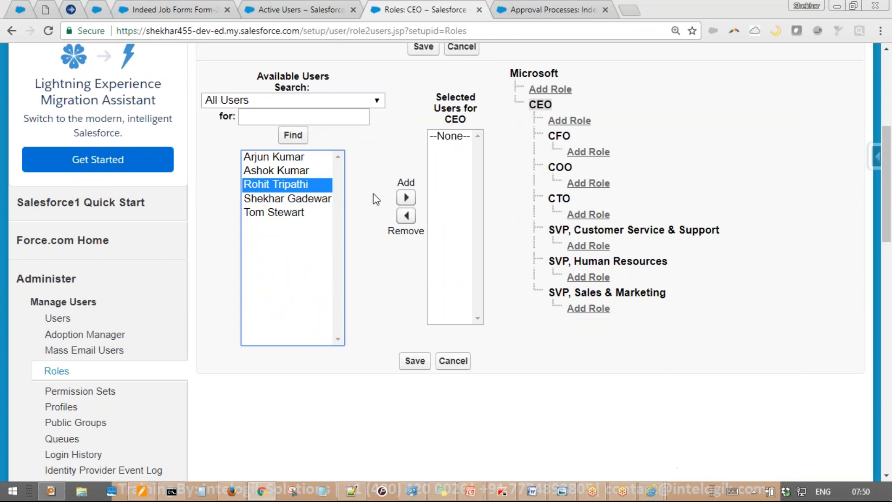
{"action": "left_click", "coordinate": [406, 197]}
{"action": "left_click", "coordinate": [415, 361]}
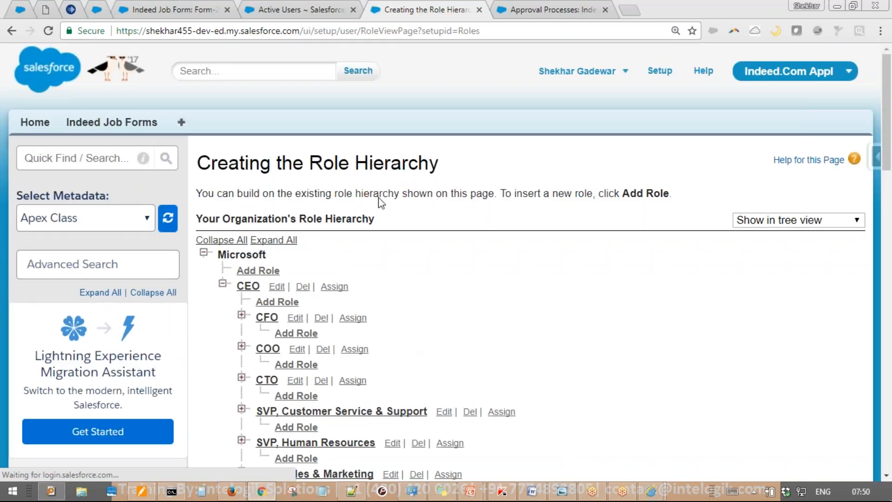
{"action": "left_click", "coordinate": [262, 7]}
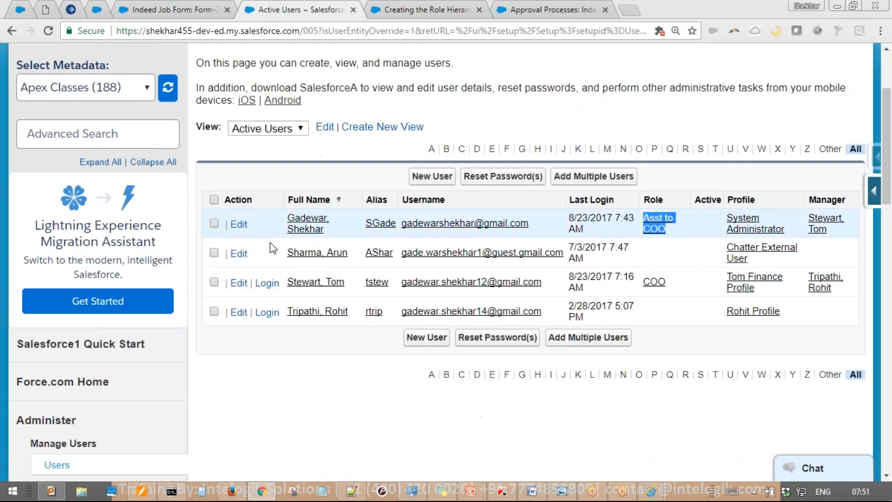
Log in as the new CEO user and open Form-25's Approve / Reject request from Items to Approve
{"action": "left_click", "coordinate": [273, 316]}
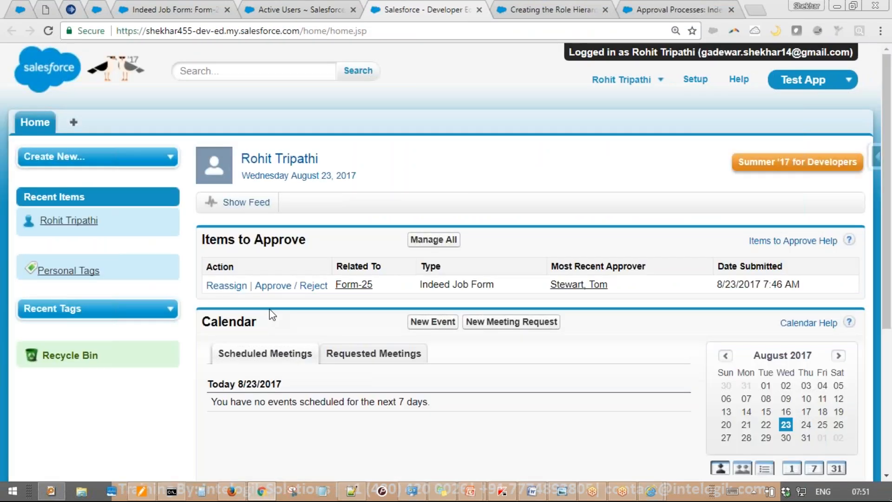
{"action": "key", "text": "ctrl+2"}
{"action": "mouse_move", "coordinate": [618, 43]}
{"action": "left_mouse_down"}
{"action": "mouse_move", "coordinate": [627, 42]}
{"action": "mouse_move", "coordinate": [293, 217]}
{"action": "mouse_move", "coordinate": [279, 247]}
{"action": "mouse_move", "coordinate": [348, 199]}
{"action": "left_mouse_up"}
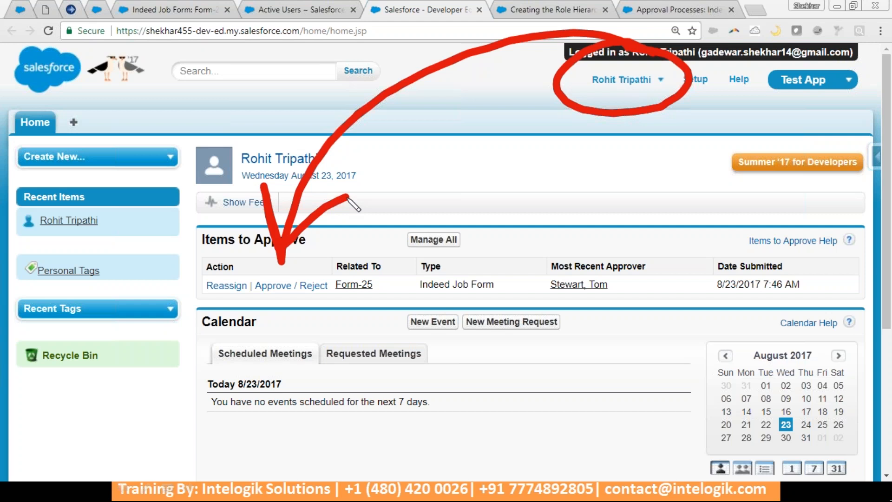
{"action": "key", "text": "Escape"}
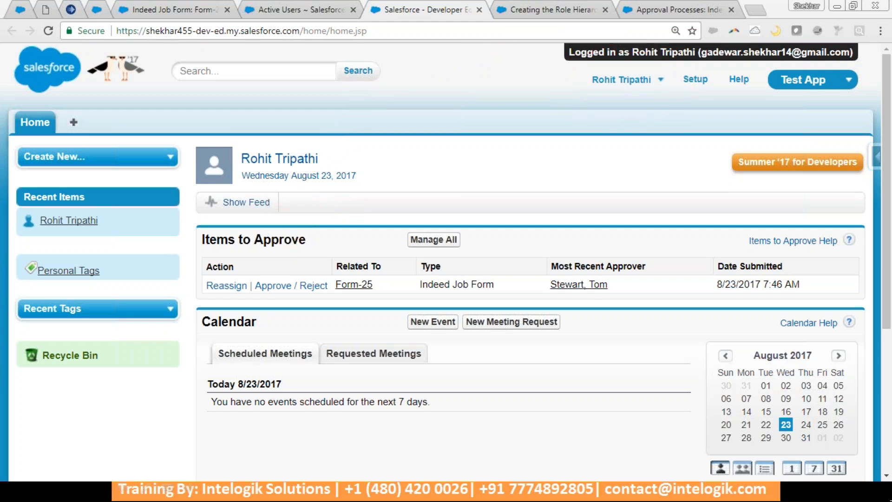
{"action": "left_click", "coordinate": [291, 285]}
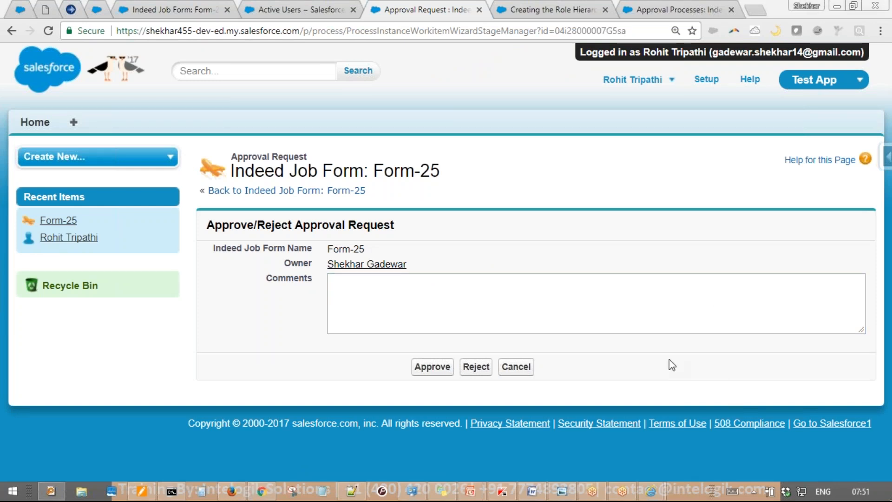
Reject Form-25 with the comment 'Too much salary!! Check if he can come upto 18k per month'
{"action": "left_click", "coordinate": [494, 288]}
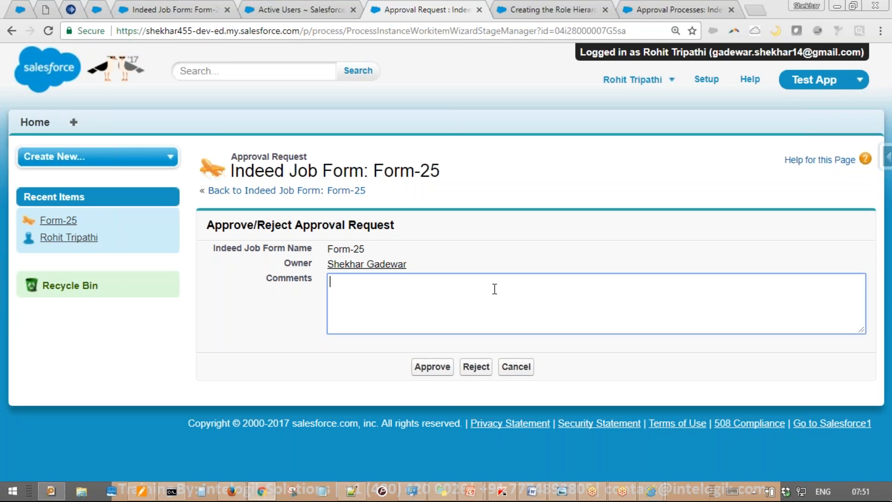
{"action": "type", "text": "Too mu"}
{"action": "type", "text": "hc s"}
{"action": "key", "text": "BackSpace"}
{"action": "key", "text": "BackSpace"}
{"action": "key", "text": "BackSpace"}
{"action": "key", "text": "BackSpace"}
{"action": "type", "text": "ch salary!!"}
{"action": "key", "text": "Return"}
{"action": "key", "text": "Return"}
{"action": "type", "text": "Chec"}
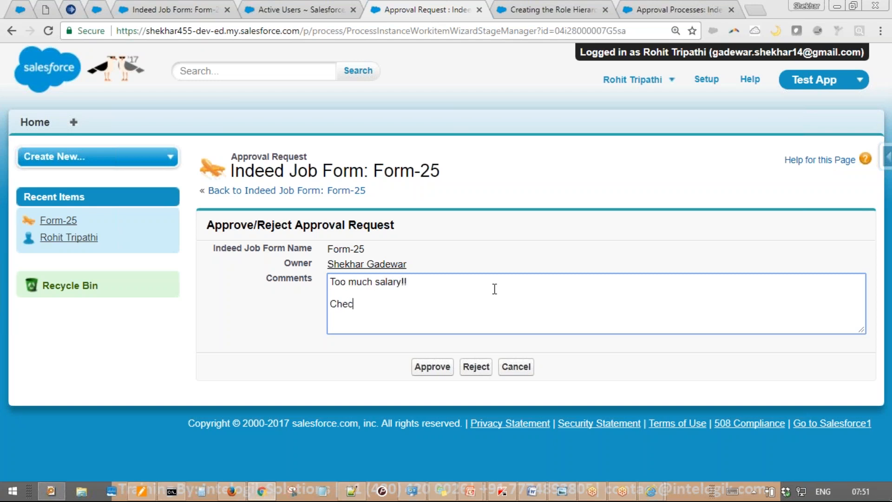
{"action": "type", "text": "k if he can come upto 18k p"}
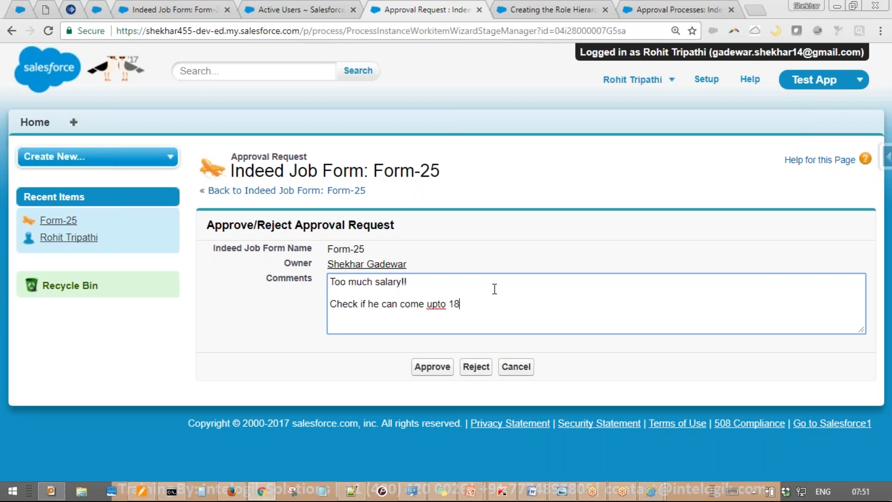
{"action": "type", "text": "er om"}
{"action": "key", "text": "BackSpace"}
{"action": "key", "text": "BackSpace"}
{"action": "type", "text": "month"}
{"action": "left_click", "coordinate": [475, 366]}
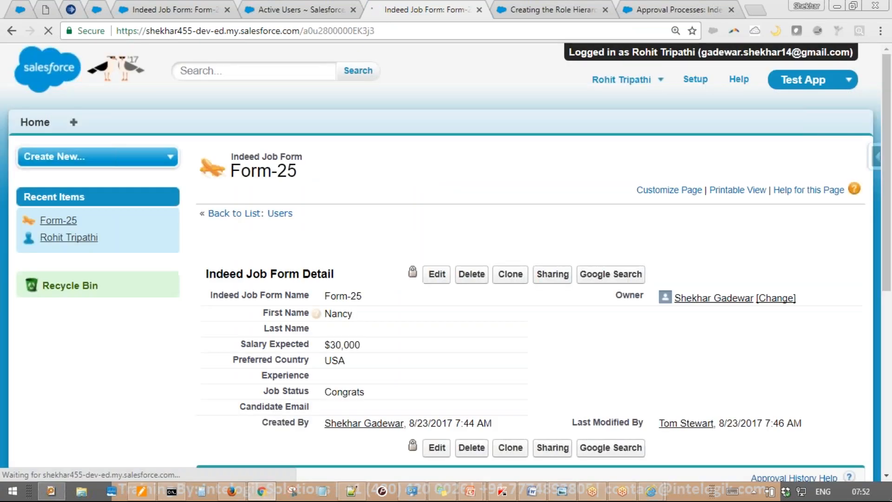
{"action": "scroll", "coordinate": [446, 260], "scroll_direction": "down", "scroll_amount": 7}
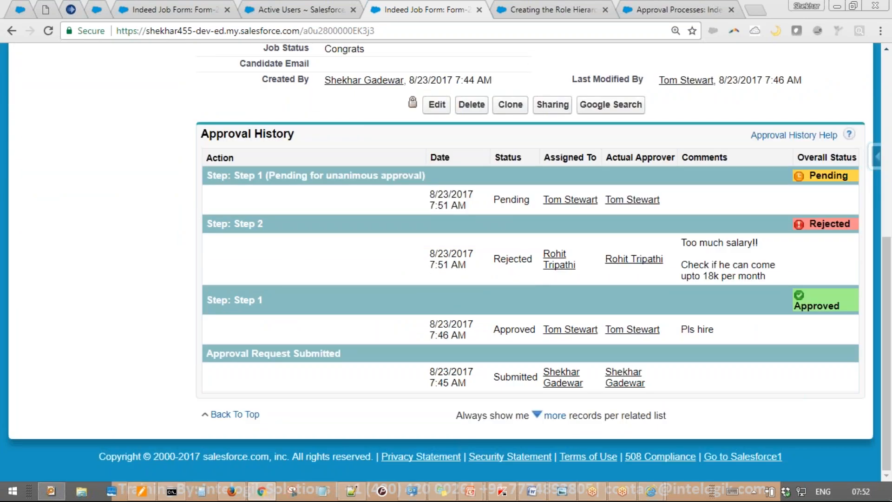
{"action": "mouse_move", "coordinate": [668, 235]}
{"action": "left_mouse_down"}
{"action": "mouse_move", "coordinate": [682, 278]}
{"action": "mouse_move", "coordinate": [646, 281]}
{"action": "mouse_move", "coordinate": [699, 325]}
{"action": "mouse_move", "coordinate": [823, 249]}
{"action": "mouse_move", "coordinate": [822, 239]}
{"action": "mouse_move", "coordinate": [836, 275]}
{"action": "left_mouse_up"}
{"action": "mouse_move", "coordinate": [576, 278]}
{"action": "left_mouse_down"}
{"action": "mouse_move", "coordinate": [458, 103]}
{"action": "mouse_move", "coordinate": [591, 186]}
{"action": "left_mouse_up"}
{"action": "mouse_move", "coordinate": [562, 142]}
{"action": "left_mouse_down"}
{"action": "mouse_move", "coordinate": [591, 185]}
{"action": "mouse_move", "coordinate": [616, 153]}
{"action": "mouse_move", "coordinate": [808, 61]}
{"action": "mouse_move", "coordinate": [810, 122]}
{"action": "mouse_move", "coordinate": [832, 148]}
{"action": "mouse_move", "coordinate": [862, 106]}
{"action": "left_mouse_up"}
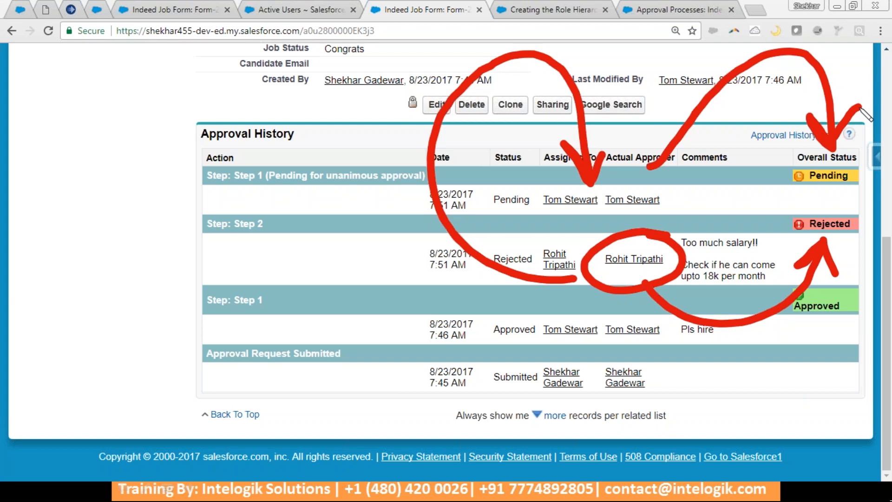
{"action": "key", "text": "Escape"}
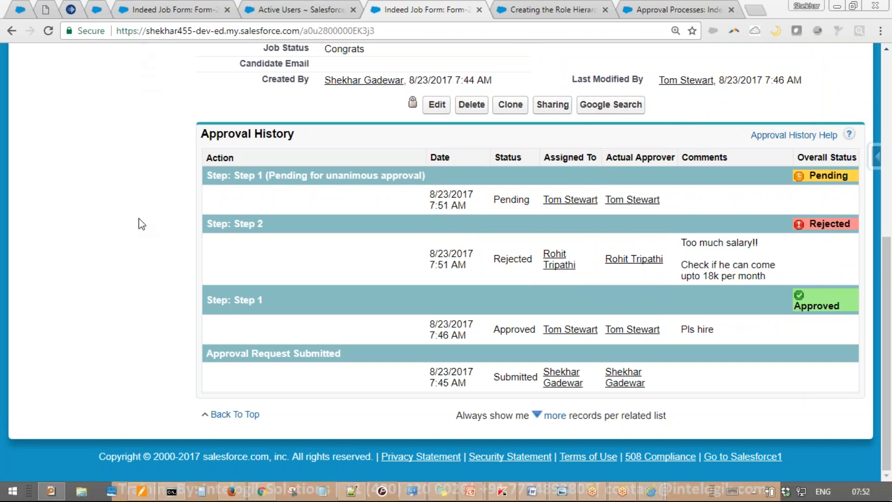
Switch to the first approver's Firefox session, reload Form-25, and go to the Home tab
{"action": "left_click", "coordinate": [231, 491]}
{"action": "scroll", "coordinate": [271, 190], "scroll_direction": "up", "scroll_amount": 5}
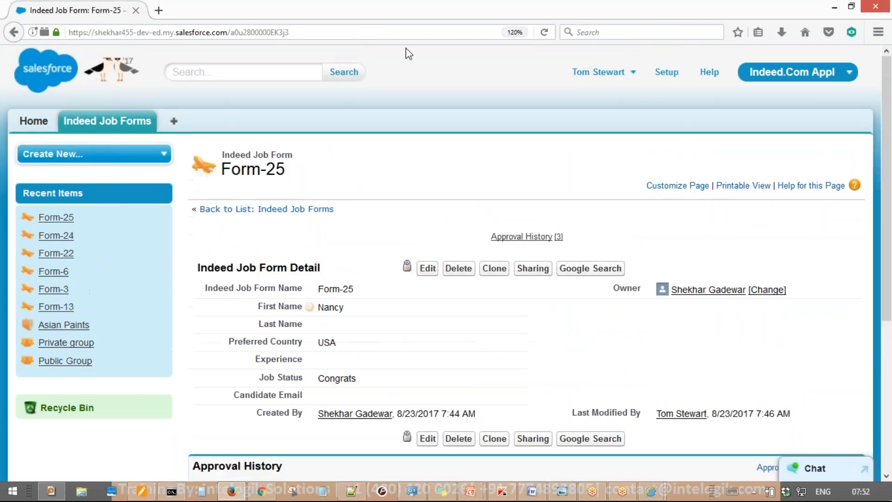
{"action": "left_click", "coordinate": [544, 32]}
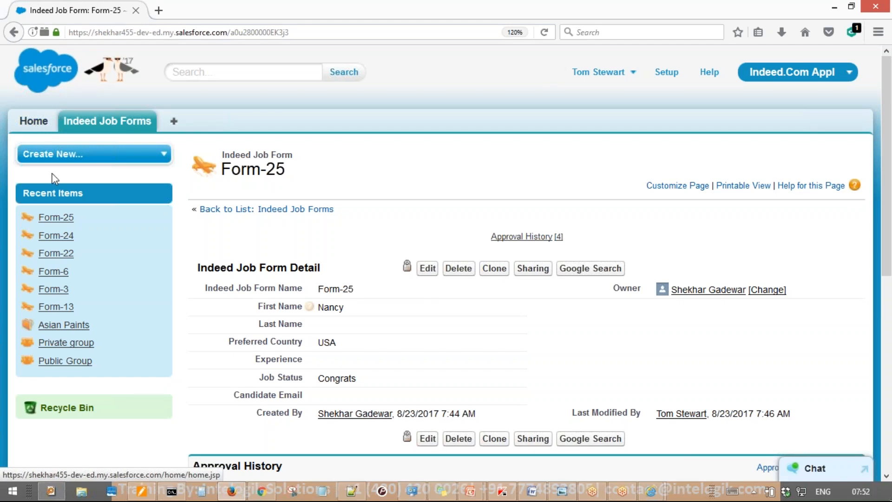
{"action": "left_click", "coordinate": [41, 123]}
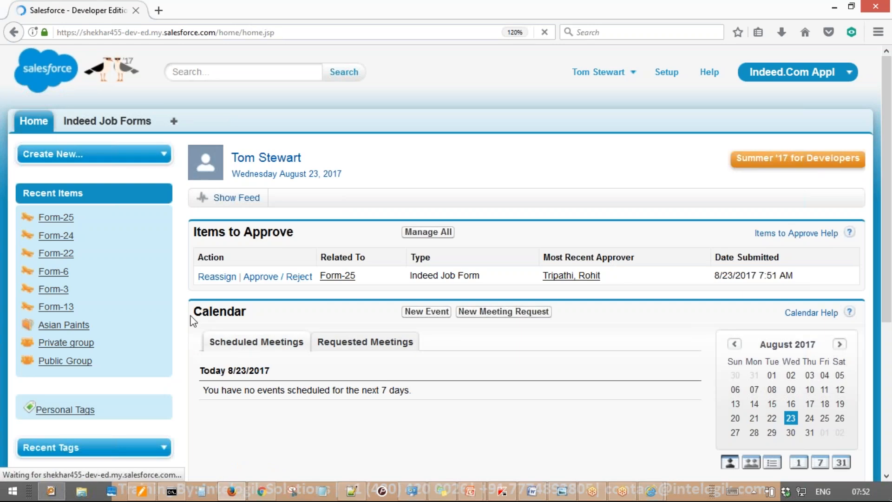
Open the Approve / Reject link for Form-25 under Items to Approve on the home page
{"action": "mouse_move", "coordinate": [371, 213]}
{"action": "left_mouse_down"}
{"action": "mouse_move", "coordinate": [396, 222]}
{"action": "mouse_move", "coordinate": [293, 243]}
{"action": "left_mouse_up"}
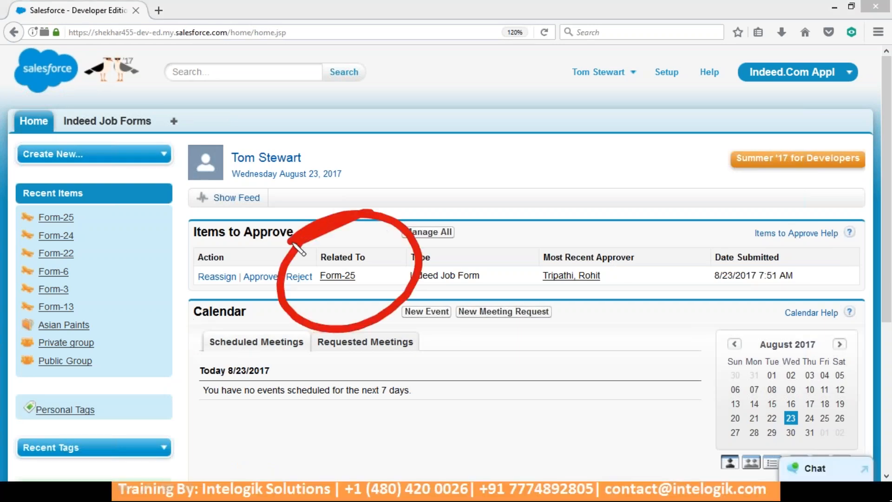
{"action": "left_click_drag", "start_coordinate": [392, 214], "coordinate": [620, 244]}
{"action": "mouse_move", "coordinate": [606, 195]}
{"action": "left_mouse_down"}
{"action": "mouse_move", "coordinate": [621, 244]}
{"action": "mouse_move", "coordinate": [653, 204]}
{"action": "left_mouse_up"}
{"action": "mouse_move", "coordinate": [632, 265]}
{"action": "left_mouse_down"}
{"action": "mouse_move", "coordinate": [511, 268]}
{"action": "mouse_move", "coordinate": [586, 251]}
{"action": "left_mouse_up"}
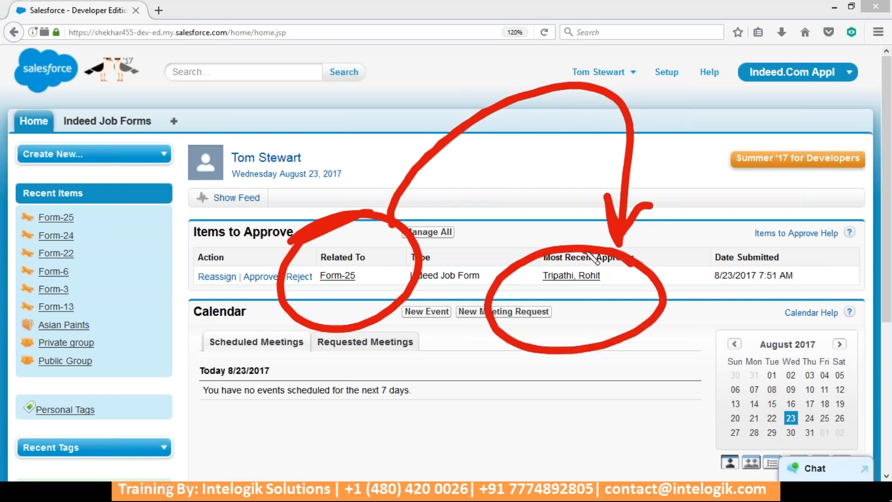
{"action": "key", "text": "Escape"}
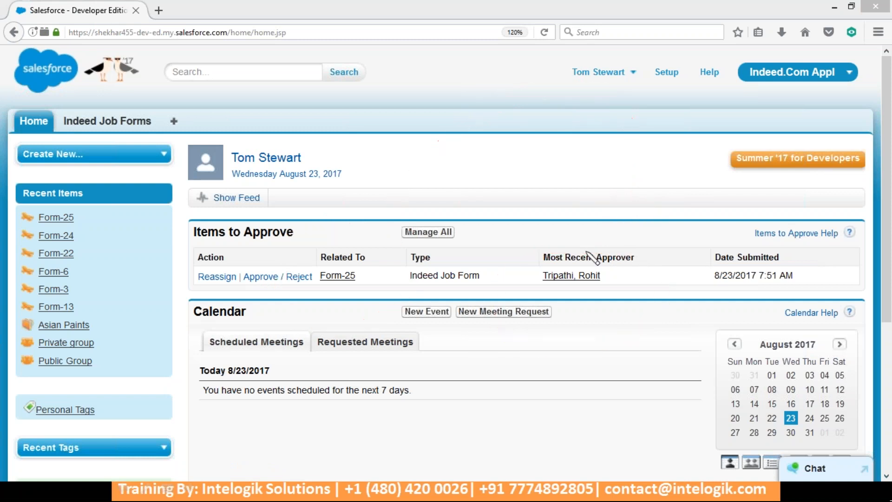
{"action": "left_click", "coordinate": [293, 278]}
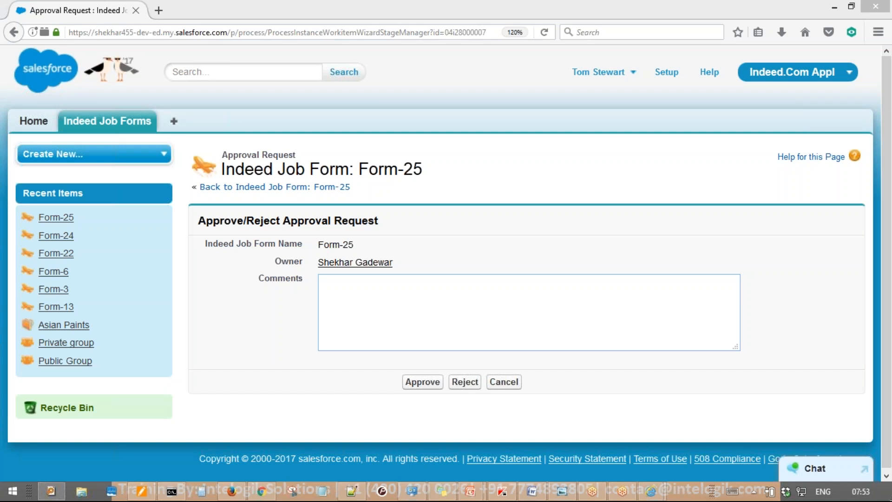
Open the Form-25 Indeed job form and review its details, which show no Salary Expected field
{"action": "left_click", "coordinate": [123, 125]}
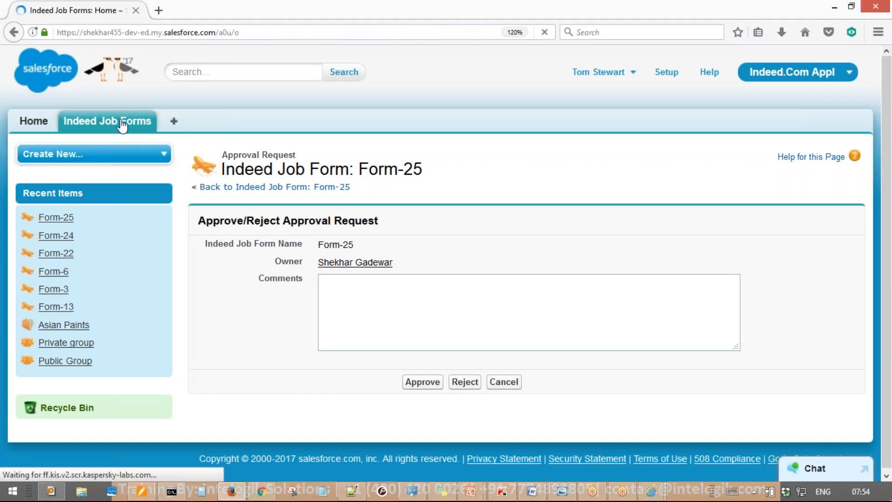
{"action": "left_click", "coordinate": [215, 290]}
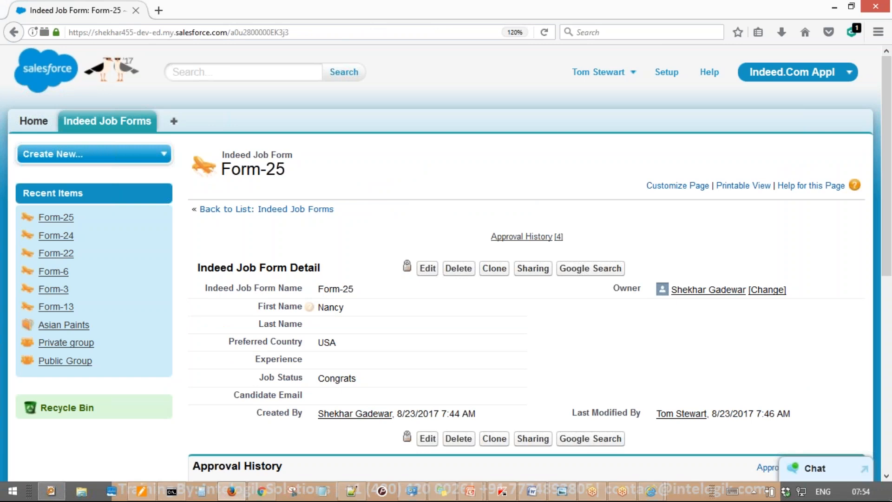
{"action": "mouse_move", "coordinate": [355, 206]}
{"action": "left_mouse_down"}
{"action": "mouse_move", "coordinate": [205, 460]}
{"action": "mouse_move", "coordinate": [418, 251]}
{"action": "mouse_move", "coordinate": [240, 247]}
{"action": "left_mouse_up"}
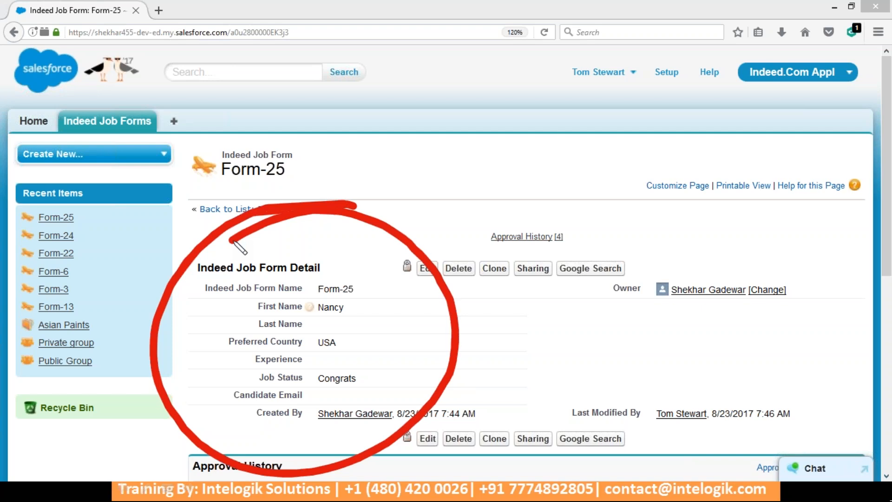
{"action": "key", "text": "ctrl+z"}
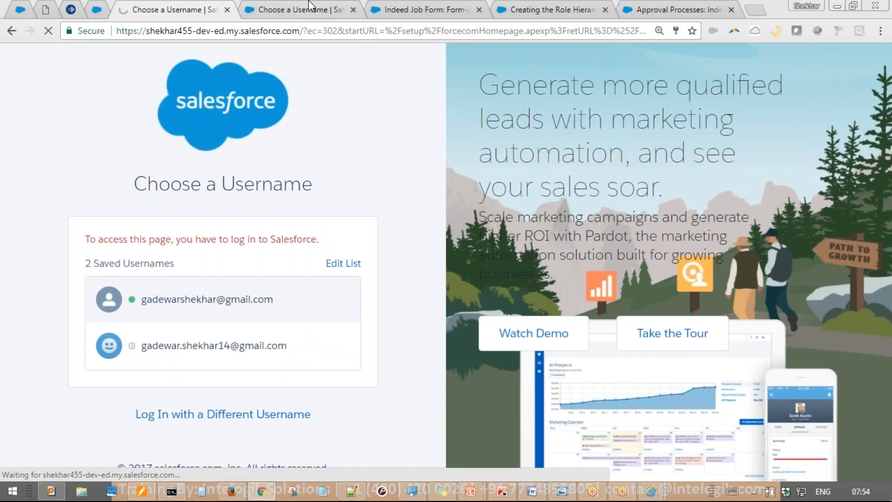
Close the three extra browser tabs and log back in as the saved administrator
{"action": "middle_click", "coordinate": [309, 6]}
{"action": "middle_click", "coordinate": [309, 7]}
{"action": "middle_click", "coordinate": [310, 7]}
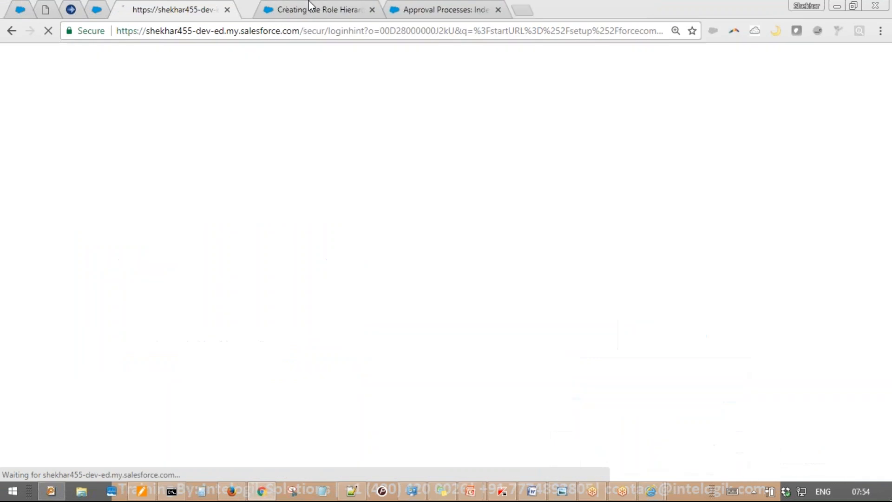
{"action": "middle_click", "coordinate": [310, 7]}
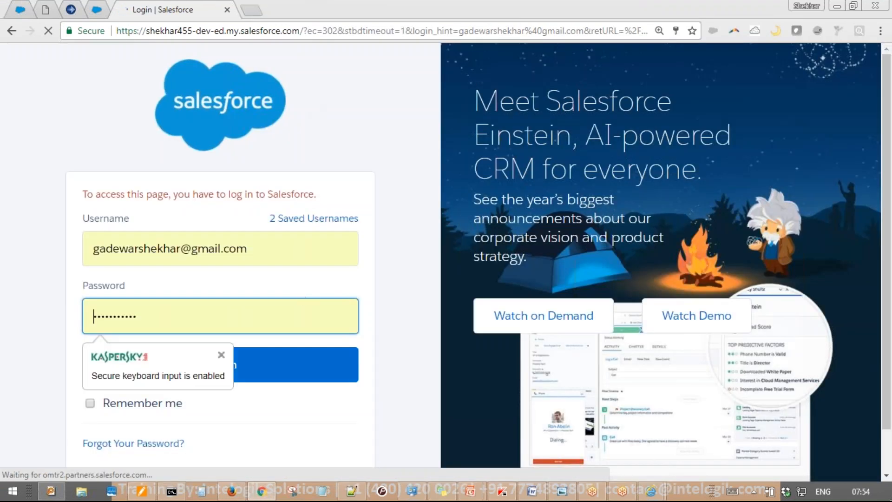
{"action": "left_click", "coordinate": [285, 360]}
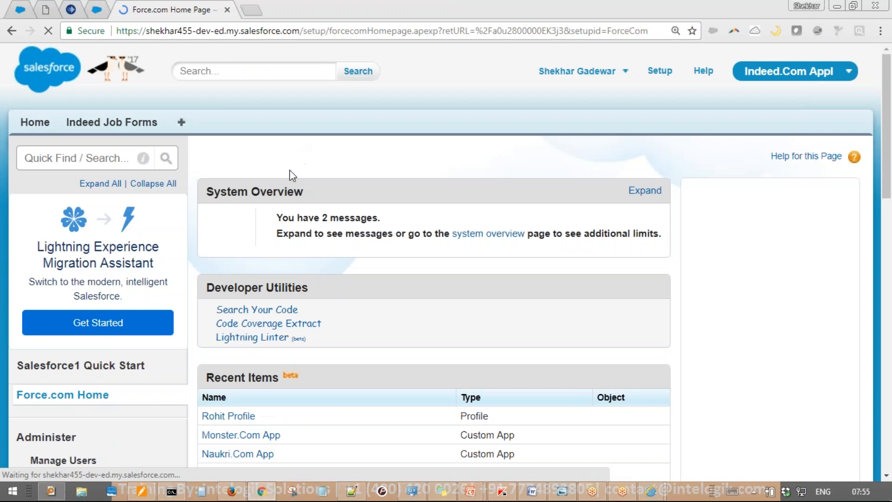
From the active users list, open the COO user's Tom Finance Profile
{"action": "scroll", "coordinate": [287, 224], "scroll_direction": "down", "scroll_amount": 5}
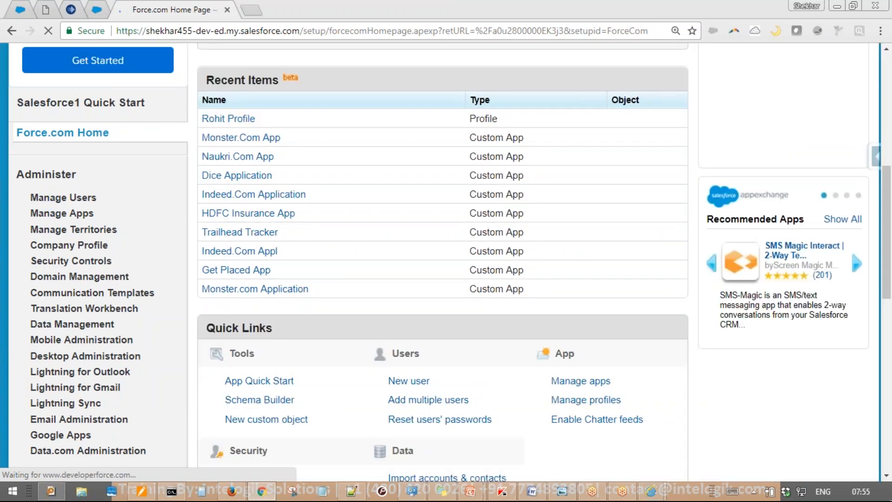
{"action": "left_click", "coordinate": [22, 200]}
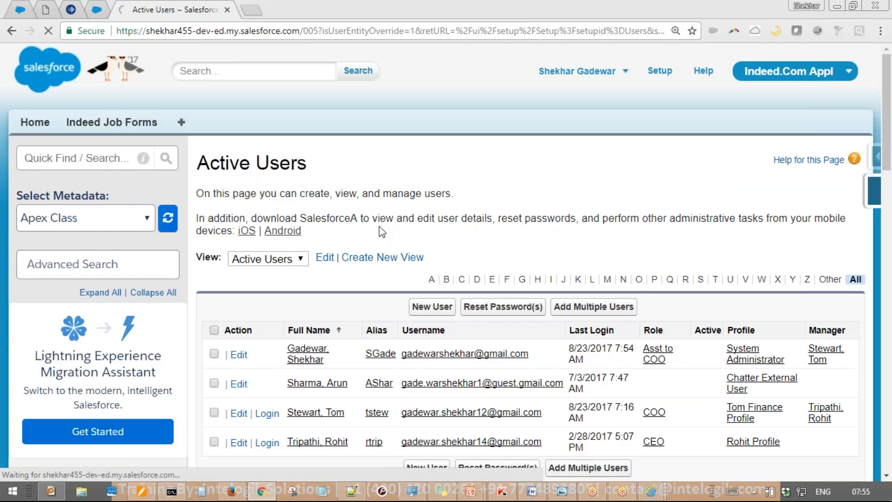
{"action": "scroll", "coordinate": [382, 232], "scroll_direction": "down", "scroll_amount": 2}
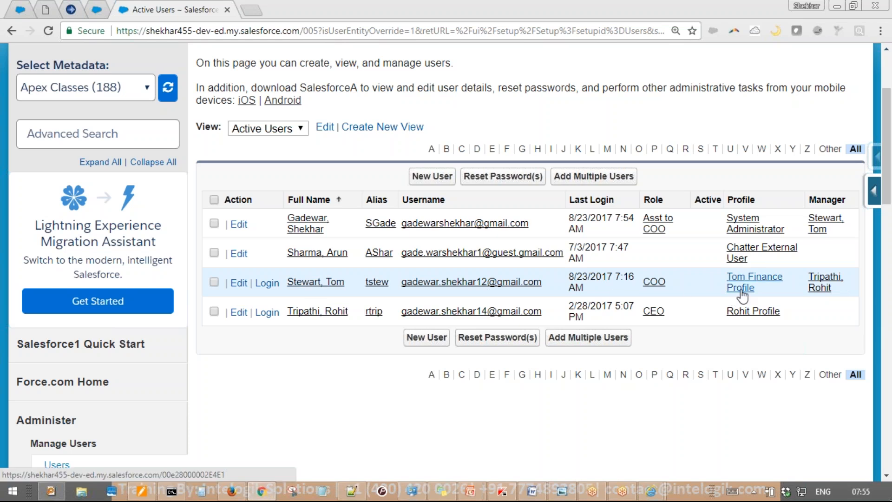
{"action": "mouse_move", "coordinate": [816, 251]}
{"action": "left_mouse_down"}
{"action": "mouse_move", "coordinate": [758, 238]}
{"action": "mouse_move", "coordinate": [815, 259]}
{"action": "mouse_move", "coordinate": [809, 252]}
{"action": "left_mouse_up"}
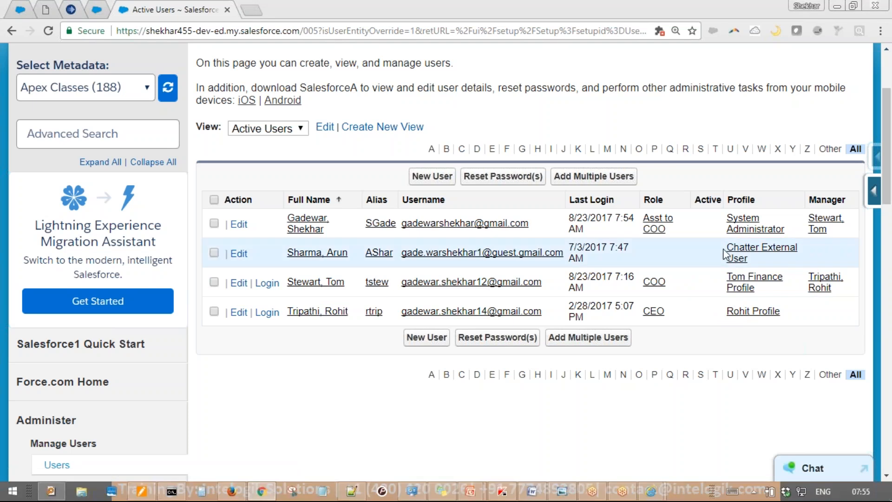
{"action": "left_click", "coordinate": [740, 280]}
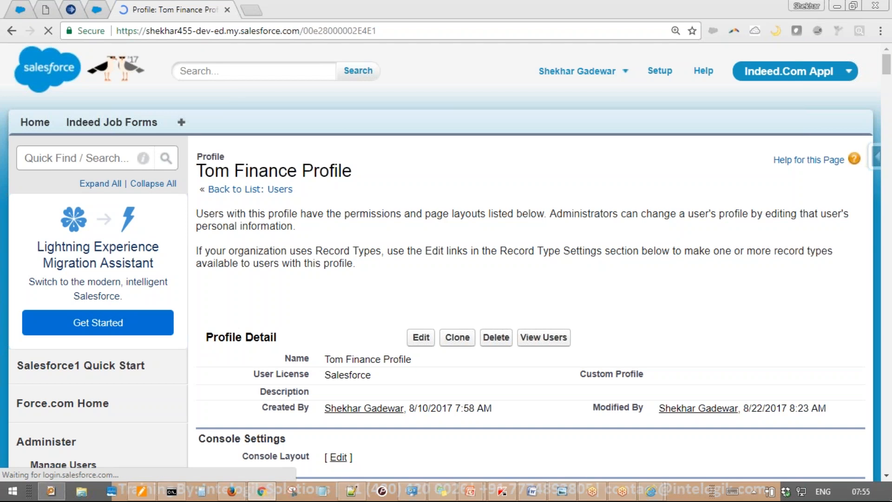
In the profile's Field-Level Security section, view the Indeed Job Form field access
{"action": "scroll", "coordinate": [492, 323], "scroll_direction": "down", "scroll_amount": 9}
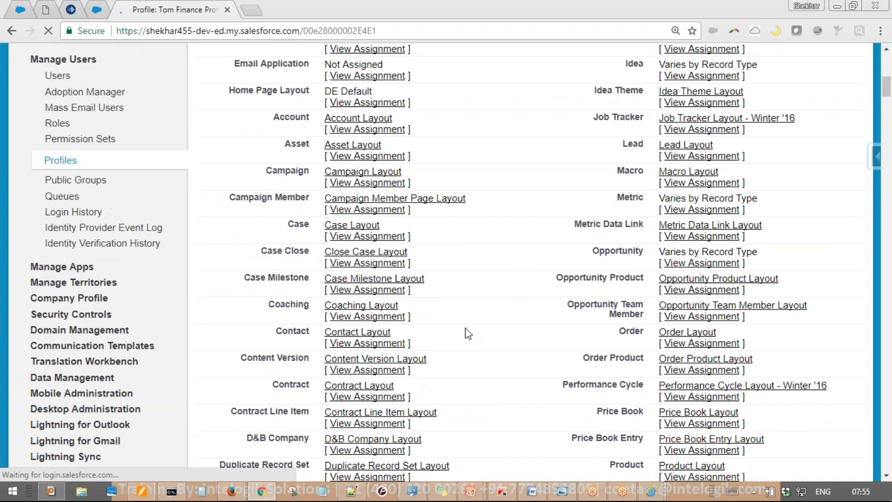
{"action": "scroll", "coordinate": [468, 333], "scroll_direction": "down", "scroll_amount": 15}
{"action": "scroll", "coordinate": [480, 282], "scroll_direction": "up", "scroll_amount": 3}
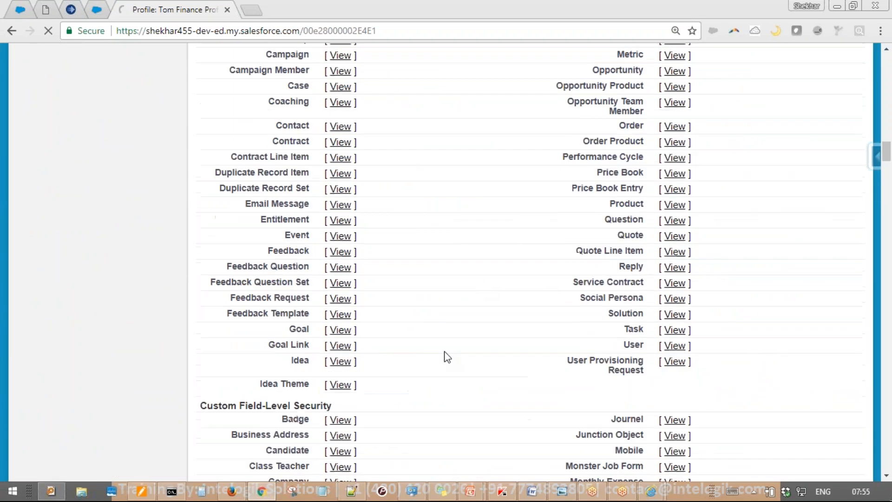
{"action": "mouse_move", "coordinate": [215, 115]}
{"action": "left_mouse_down"}
{"action": "mouse_move", "coordinate": [199, 215]}
{"action": "mouse_move", "coordinate": [260, 126]}
{"action": "left_mouse_up"}
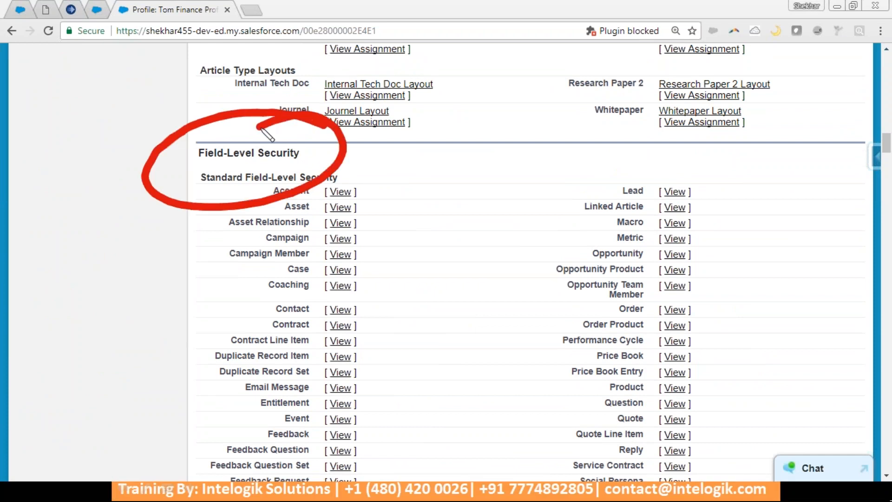
{"action": "key", "text": "Escape"}
{"action": "scroll", "coordinate": [422, 251], "scroll_direction": "down", "scroll_amount": 20}
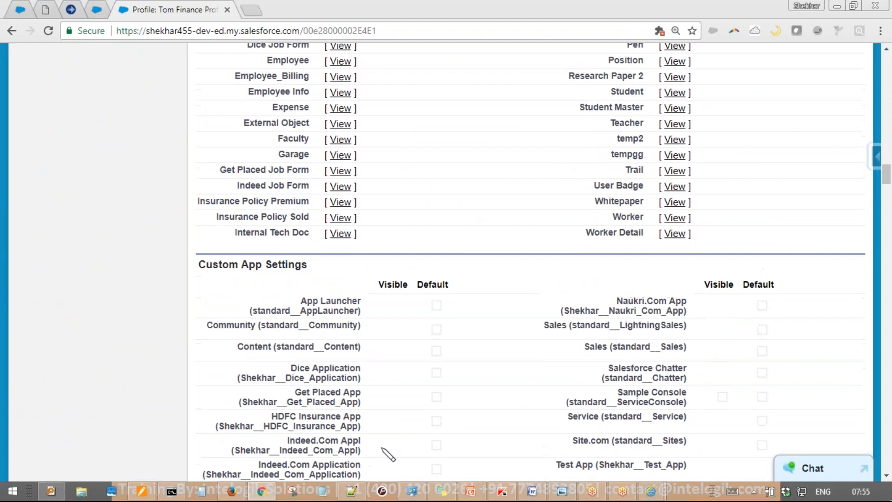
{"action": "mouse_move", "coordinate": [372, 175]}
{"action": "left_mouse_down"}
{"action": "mouse_move", "coordinate": [299, 164]}
{"action": "mouse_move", "coordinate": [409, 189]}
{"action": "mouse_move", "coordinate": [293, 174]}
{"action": "left_mouse_up"}
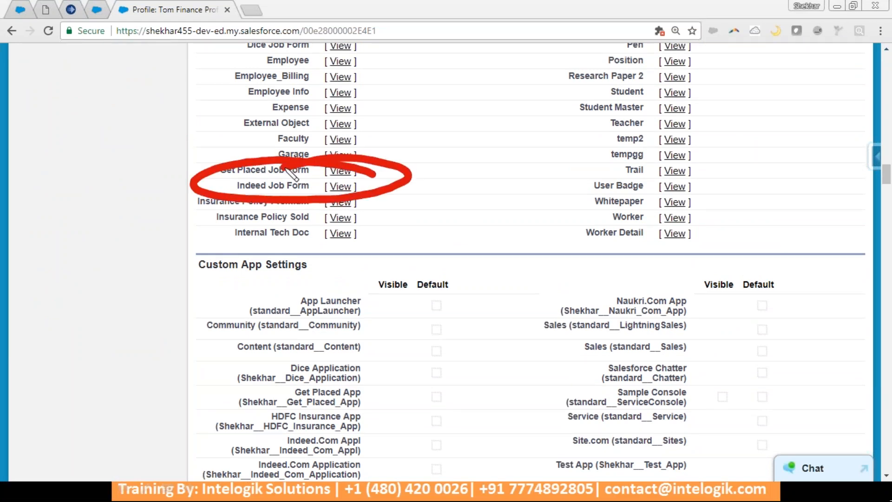
{"action": "key", "text": "Escape"}
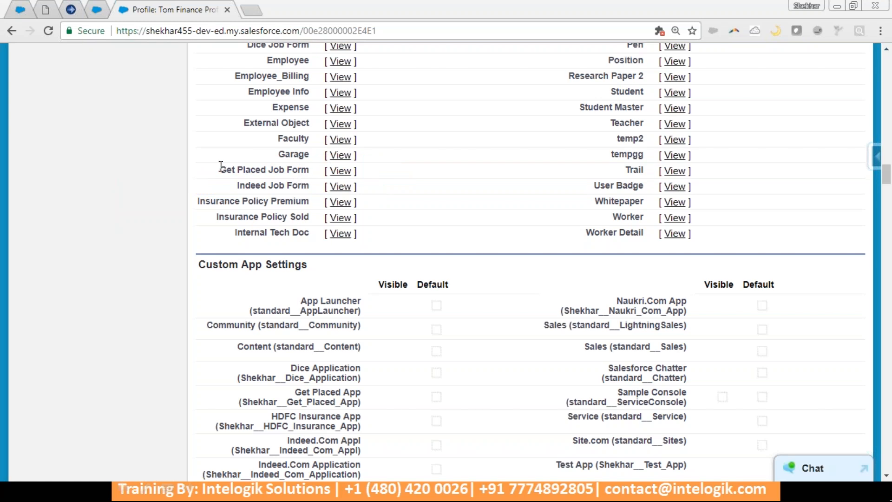
{"action": "left_click", "coordinate": [340, 187]}
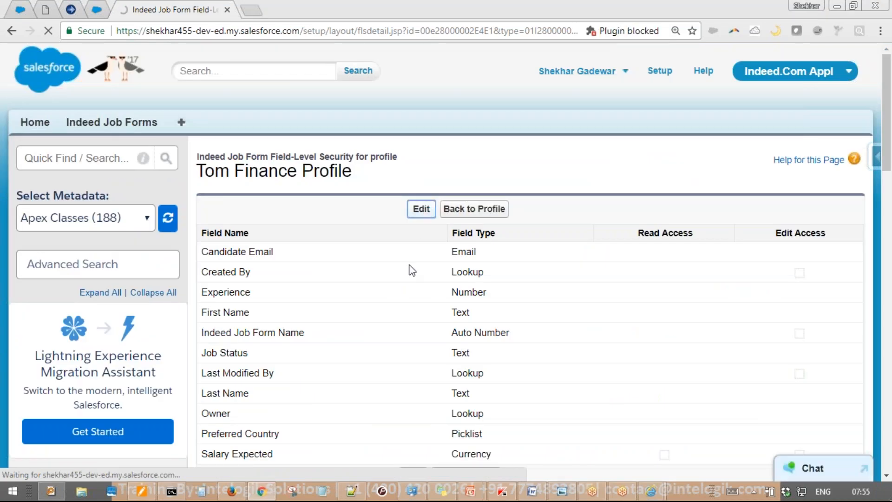
Grant Tom Finance Profile Read and Edit access to Salary Expected and save
{"action": "scroll", "coordinate": [412, 270], "scroll_direction": "down", "scroll_amount": 3}
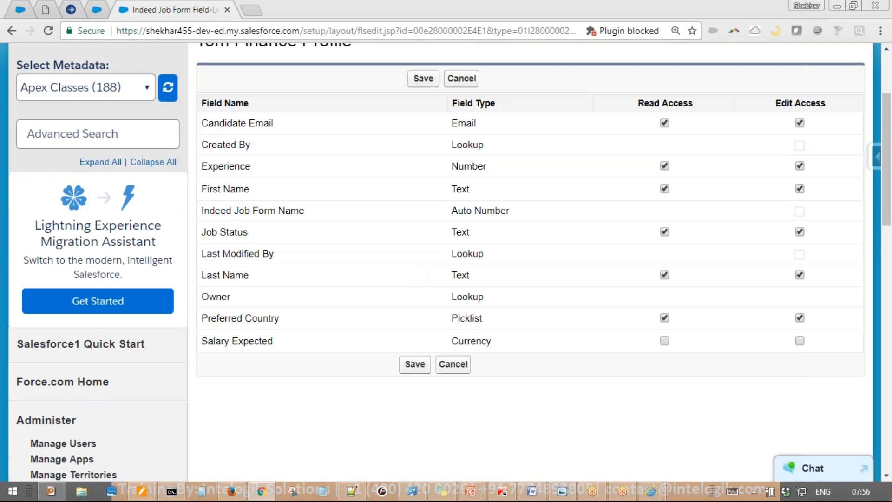
{"action": "mouse_move", "coordinate": [831, 305]}
{"action": "left_mouse_down"}
{"action": "mouse_move", "coordinate": [597, 370]}
{"action": "mouse_move", "coordinate": [859, 378]}
{"action": "mouse_move", "coordinate": [822, 309]}
{"action": "left_mouse_up"}
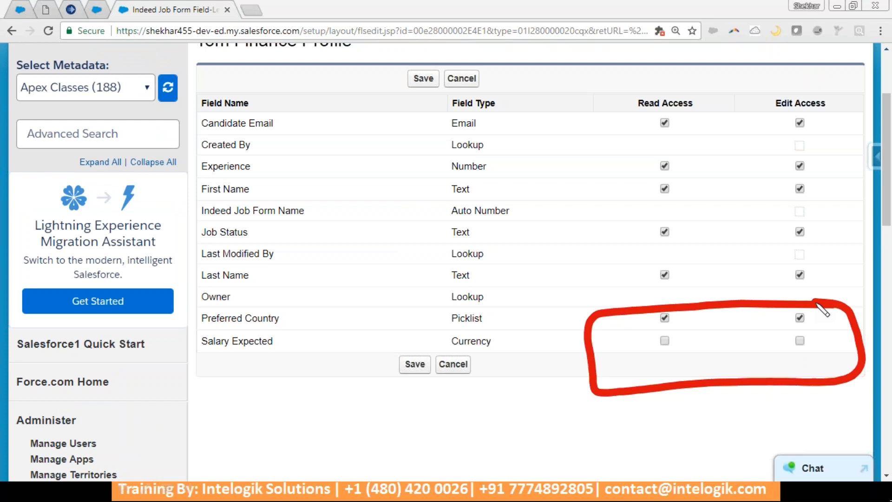
{"action": "key", "text": "Escape"}
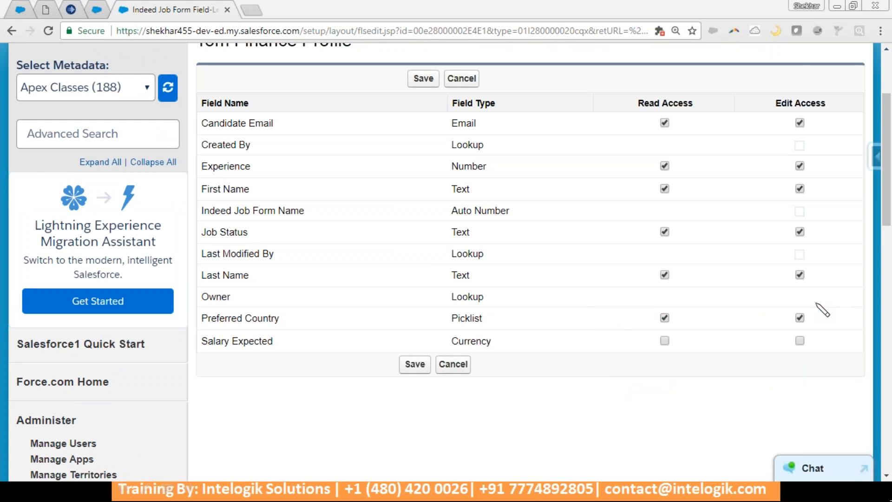
{"action": "left_click", "coordinate": [798, 342]}
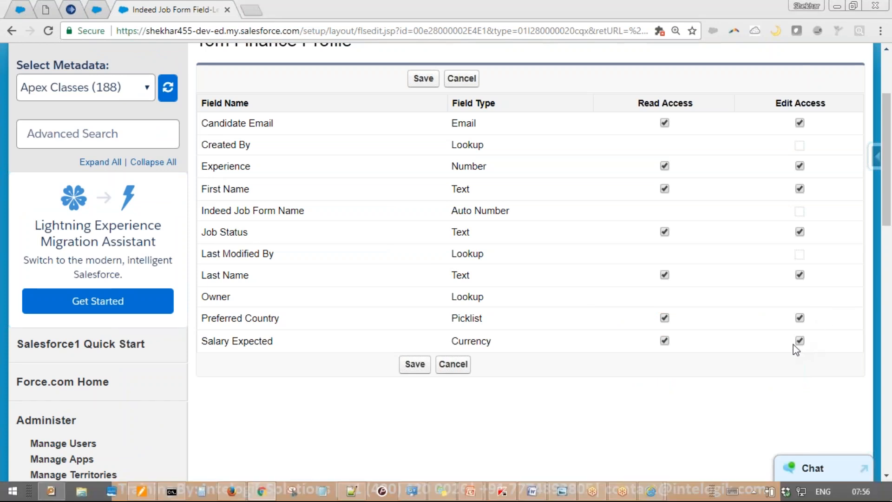
{"action": "left_click", "coordinate": [413, 364]}
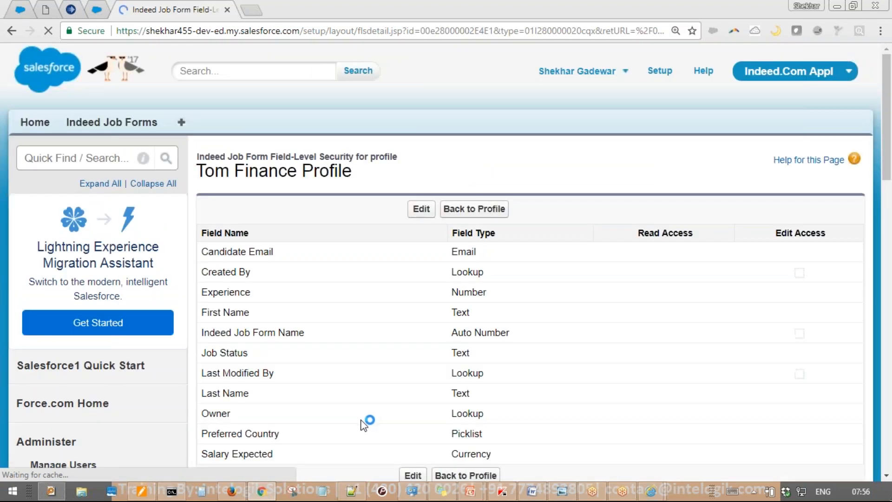
In the approver's window, reload Form-25 and attempt to edit it, getting Record Locked
{"action": "left_click", "coordinate": [232, 491]}
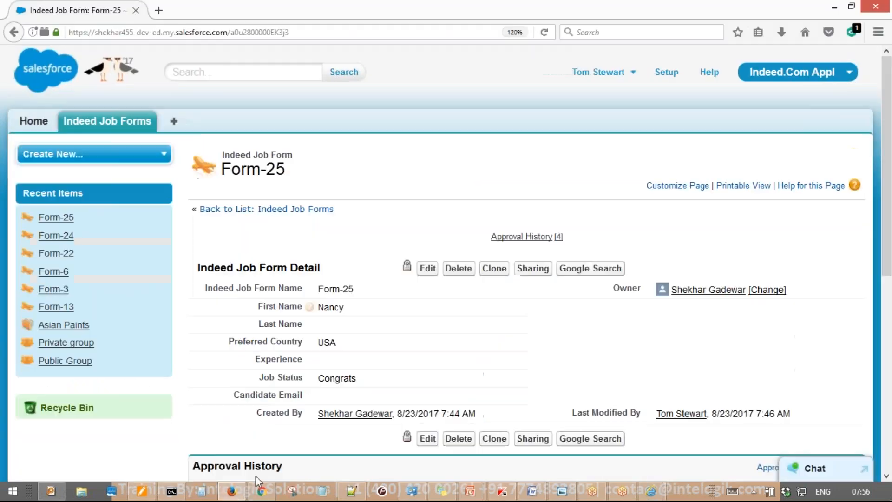
{"action": "left_click", "coordinate": [545, 33]}
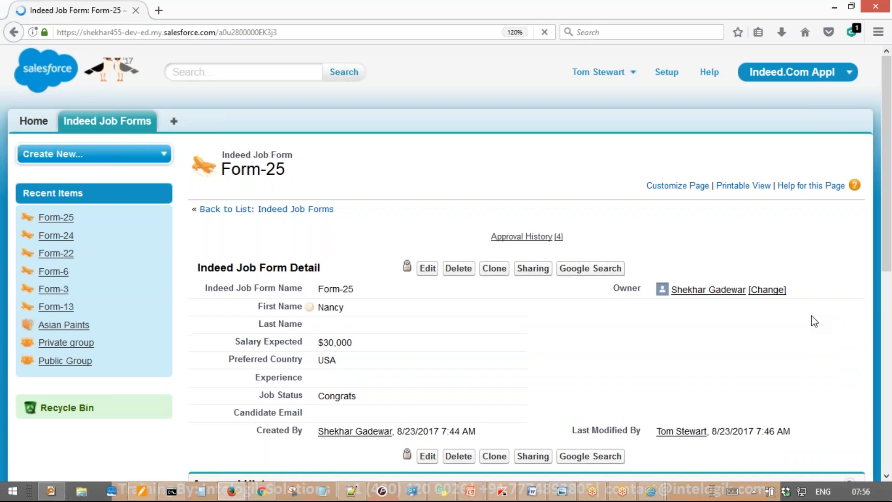
{"action": "left_click", "coordinate": [428, 269]}
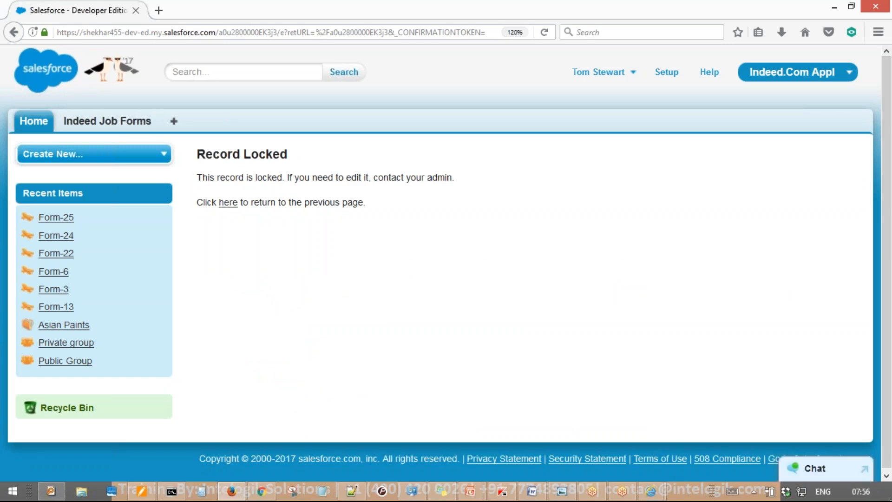
Annotate the Record Locked message with an RTP note, then clear the annotations
{"action": "mouse_move", "coordinate": [399, 116]}
{"action": "left_mouse_down"}
{"action": "mouse_move", "coordinate": [194, 135]}
{"action": "mouse_move", "coordinate": [405, 116]}
{"action": "mouse_move", "coordinate": [312, 108]}
{"action": "left_mouse_up"}
{"action": "mouse_move", "coordinate": [563, 202]}
{"action": "left_mouse_down"}
{"action": "mouse_move", "coordinate": [567, 216]}
{"action": "mouse_move", "coordinate": [595, 219]}
{"action": "mouse_move", "coordinate": [660, 274]}
{"action": "left_mouse_up"}
{"action": "left_click_drag", "start_coordinate": [664, 145], "coordinate": [695, 234]}
{"action": "left_click_drag", "start_coordinate": [609, 165], "coordinate": [687, 111]}
{"action": "mouse_move", "coordinate": [723, 93]}
{"action": "left_mouse_down"}
{"action": "mouse_move", "coordinate": [764, 208]}
{"action": "mouse_move", "coordinate": [753, 153]}
{"action": "left_mouse_up"}
{"action": "mouse_move", "coordinate": [712, 298]}
{"action": "left_mouse_down"}
{"action": "mouse_move", "coordinate": [710, 306]}
{"action": "mouse_move", "coordinate": [401, 309]}
{"action": "mouse_move", "coordinate": [472, 312]}
{"action": "left_mouse_up"}
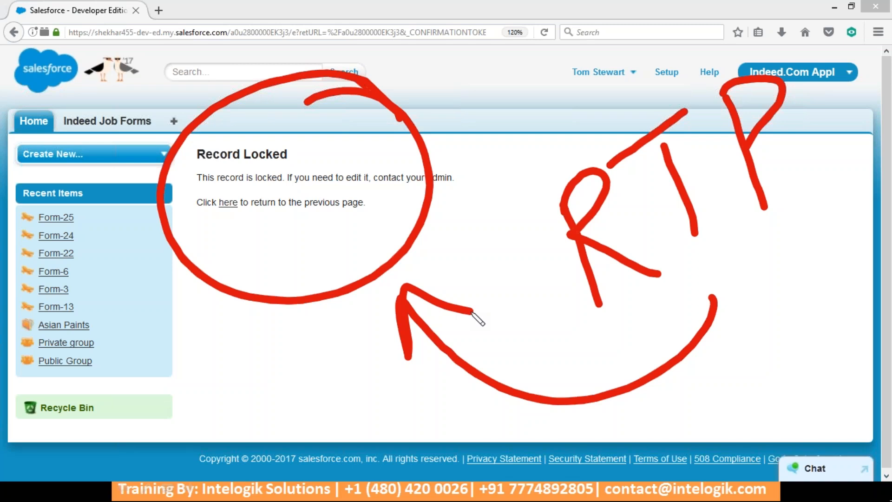
{"action": "key", "text": "Escape"}
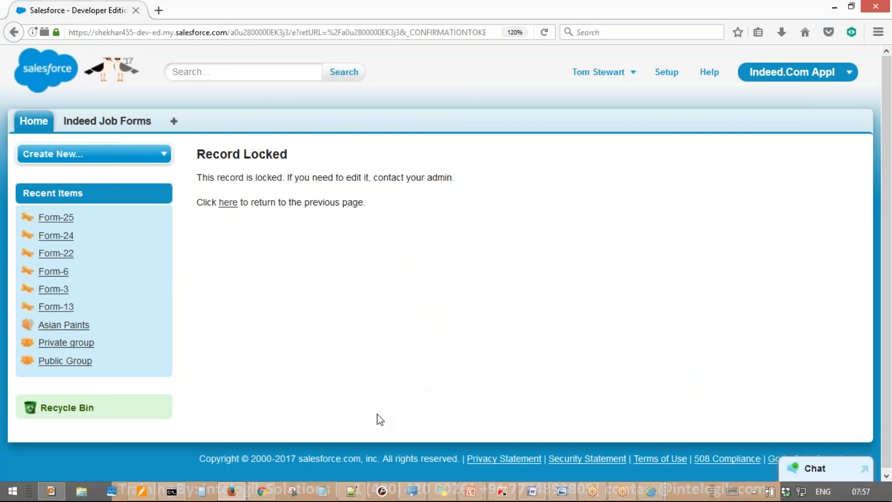
In the administrator's browser, open Setup from a new Home tab
{"action": "left_click", "coordinate": [263, 493]}
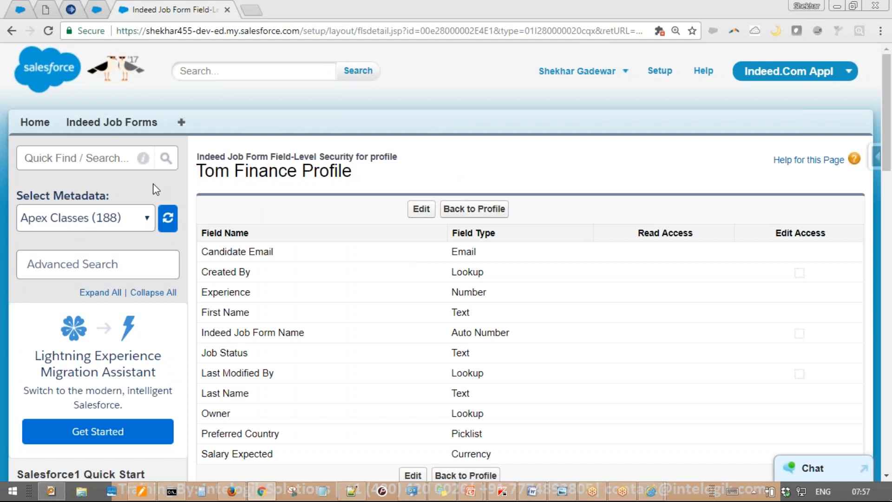
{"action": "middle_click", "coordinate": [32, 124]}
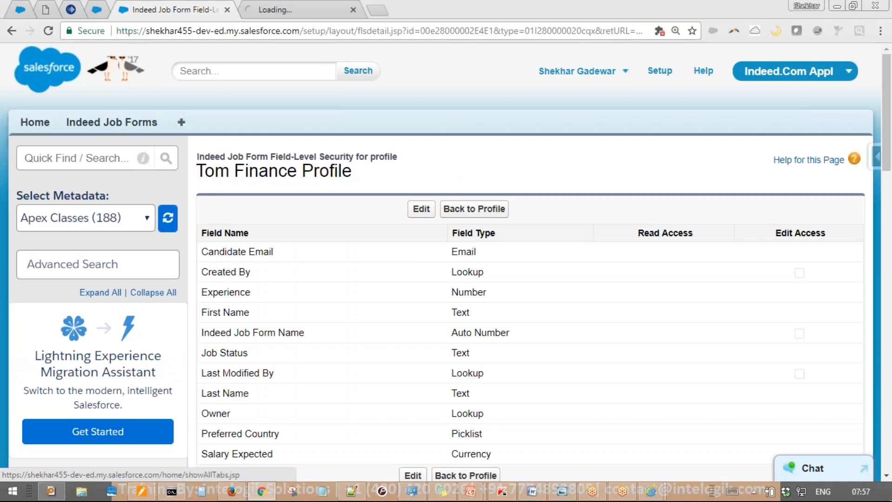
{"action": "left_click", "coordinate": [303, 12]}
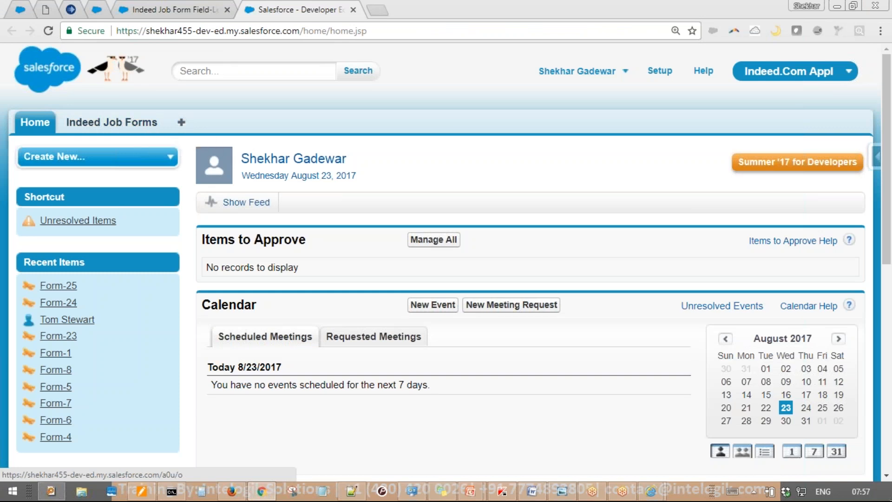
{"action": "left_click", "coordinate": [659, 71]}
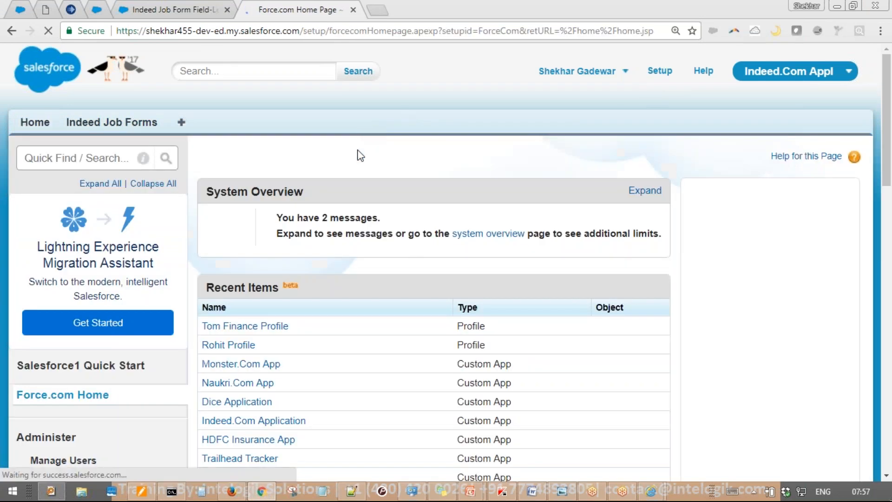
Navigate through Create > Workflow & Approvals to the Approval Processes list
{"action": "scroll", "coordinate": [357, 153], "scroll_direction": "down", "scroll_amount": 3}
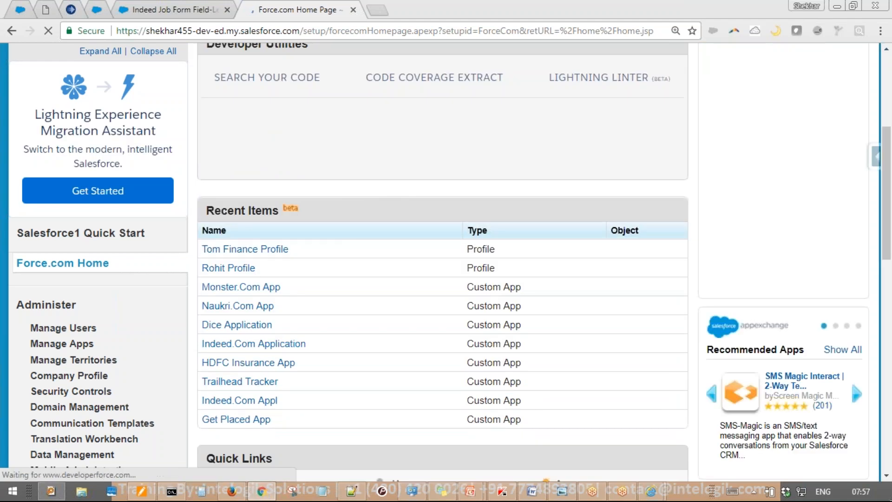
{"action": "scroll", "coordinate": [132, 251], "scroll_direction": "down", "scroll_amount": 10}
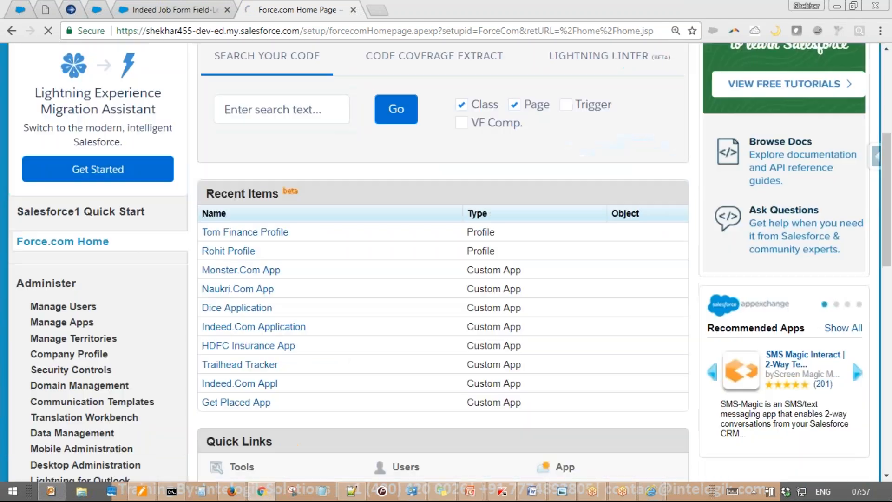
{"action": "scroll", "coordinate": [60, 232], "scroll_direction": "down", "scroll_amount": 3}
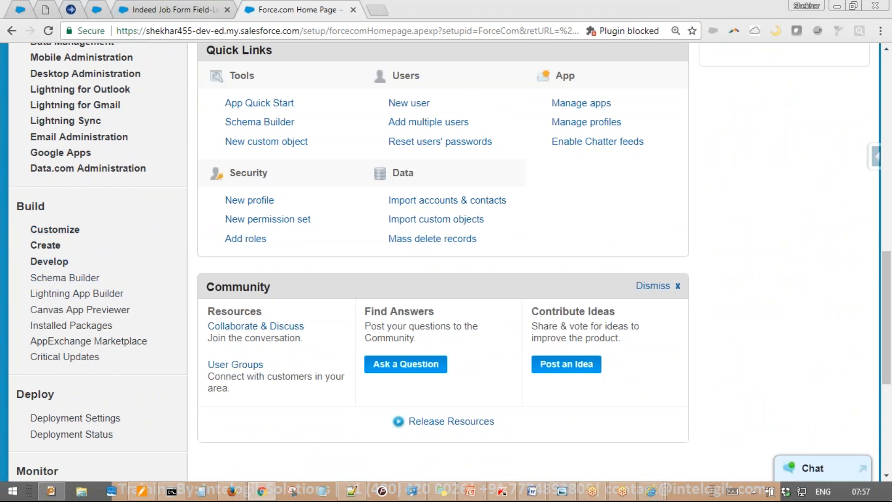
{"action": "left_click", "coordinate": [21, 246]}
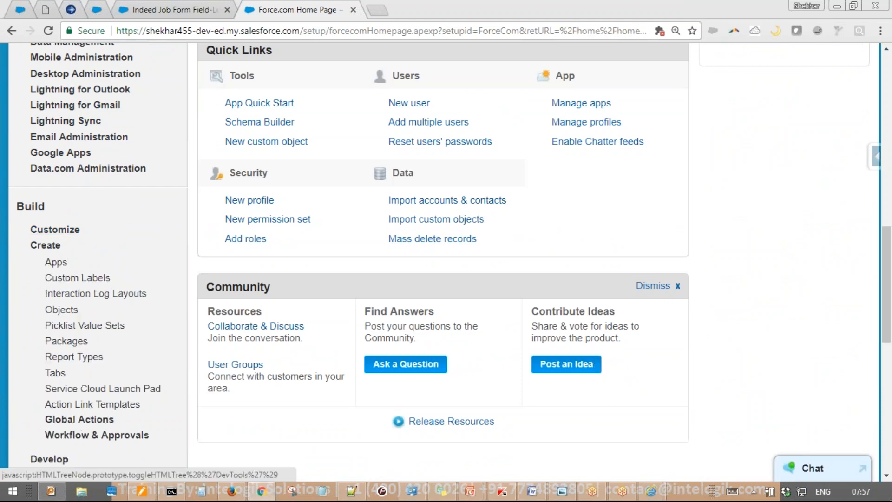
{"action": "scroll", "coordinate": [46, 353], "scroll_direction": "down", "scroll_amount": 5}
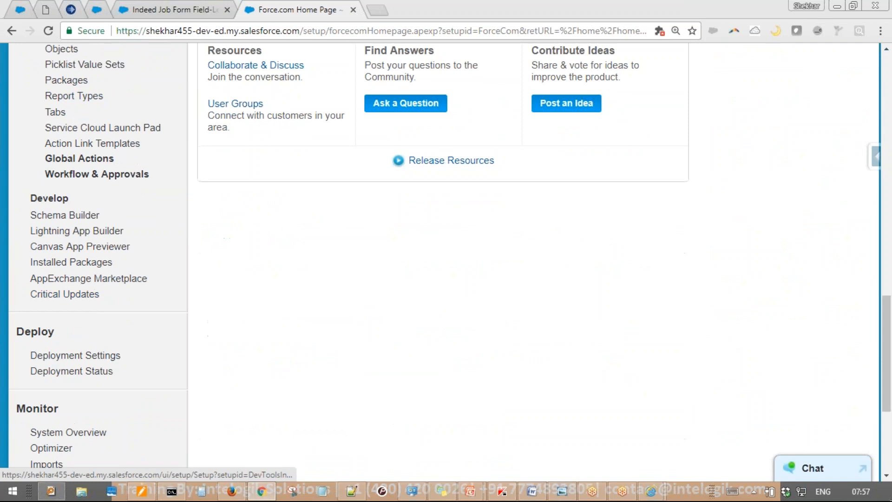
{"action": "left_click", "coordinate": [55, 174]}
{"action": "left_click", "coordinate": [90, 207]}
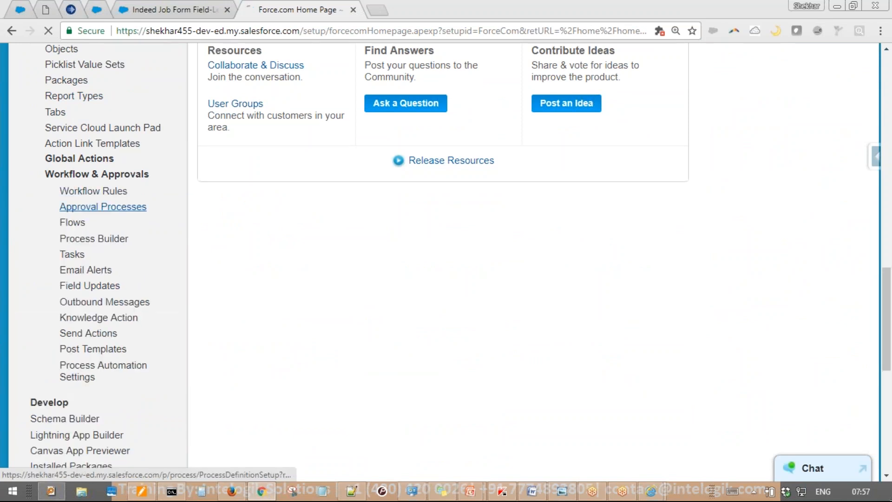
Close the old field-level security tab and open the Multi Step AP approval process
{"action": "left_click", "coordinate": [195, 6]}
{"action": "key", "text": "ctrl+w"}
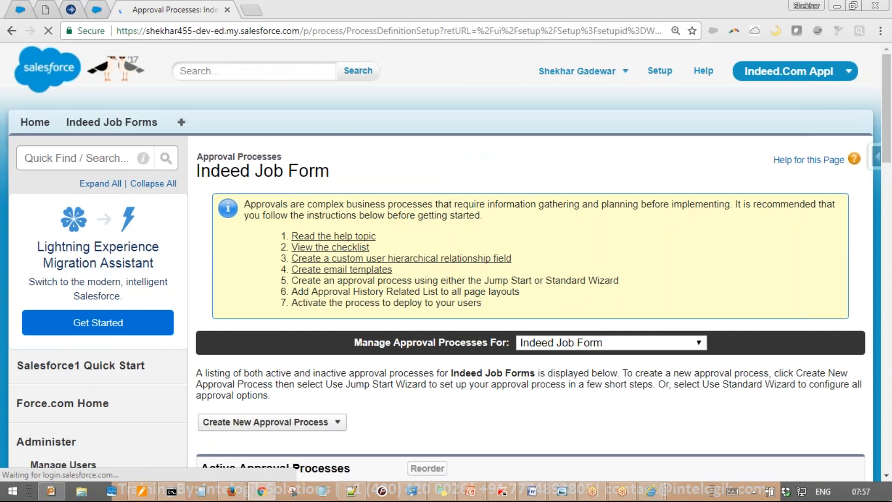
{"action": "scroll", "coordinate": [381, 269], "scroll_direction": "down", "scroll_amount": 6}
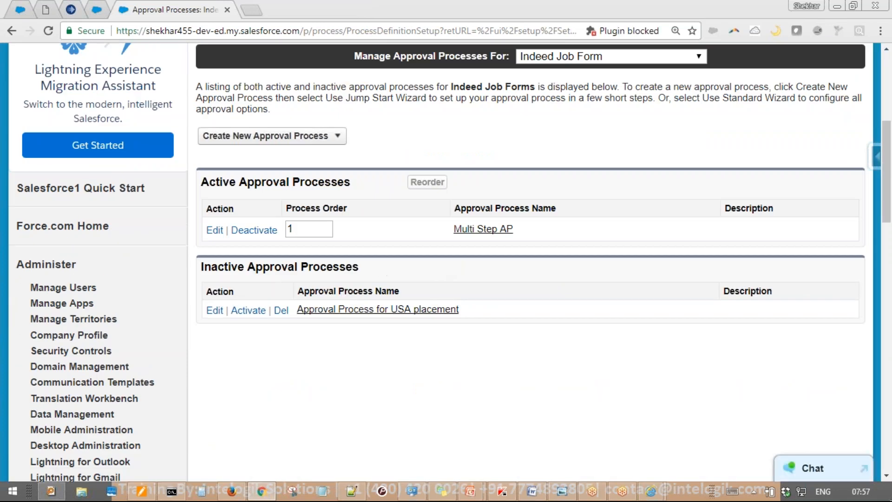
{"action": "left_click", "coordinate": [467, 230]}
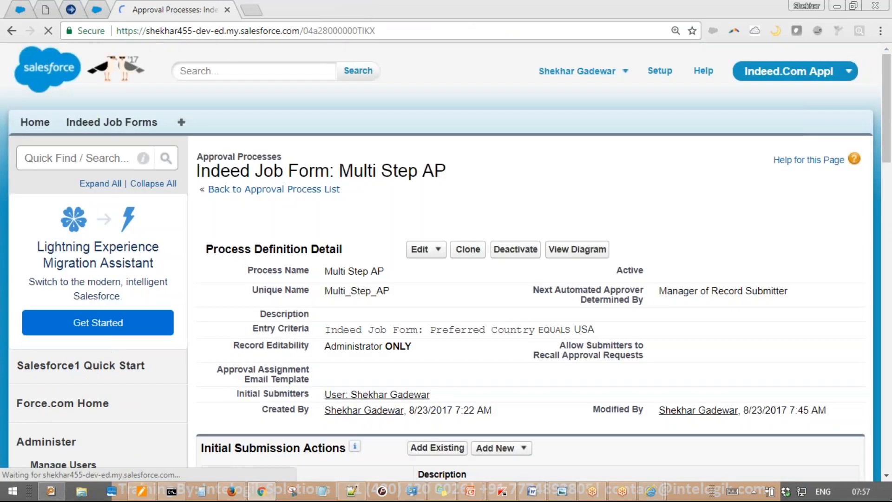
Set Multi Step AP editability to 'Administrators OR the currently assigned approver', save, and reload Form-25 as approver
{"action": "scroll", "coordinate": [458, 233], "scroll_direction": "down", "scroll_amount": 1}
{"action": "scroll", "coordinate": [458, 233], "scroll_direction": "down", "scroll_amount": 2}
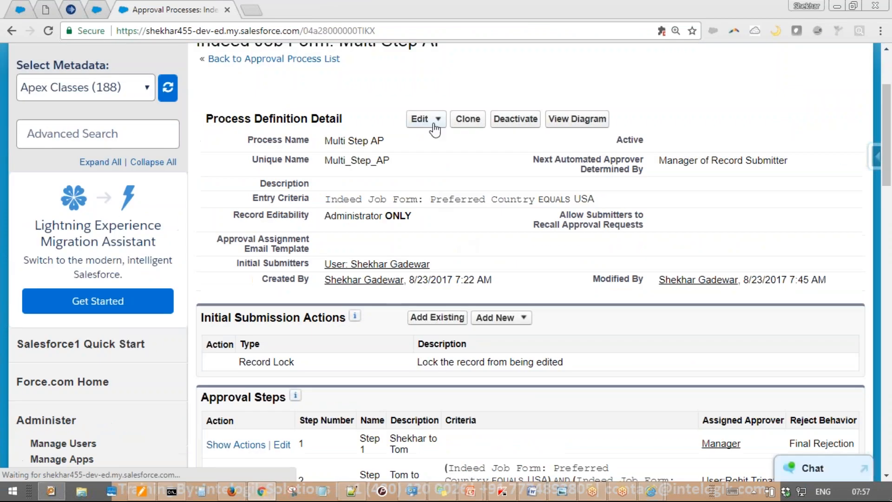
{"action": "left_click", "coordinate": [423, 119]}
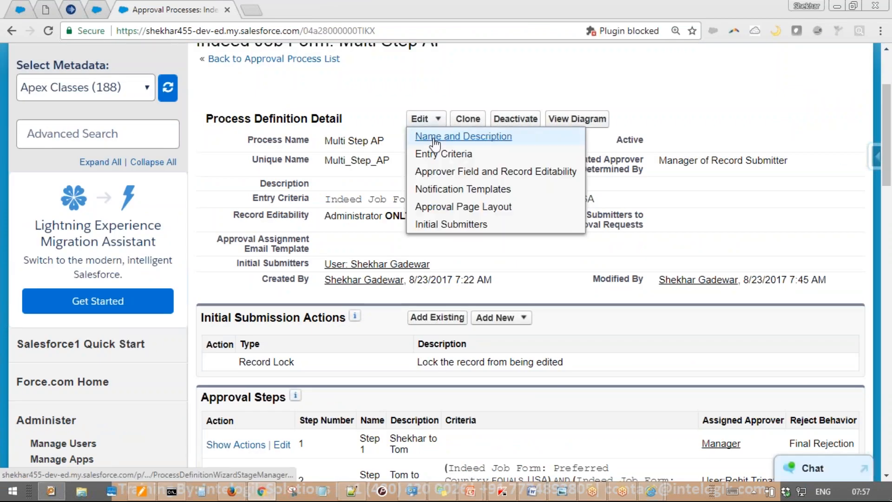
{"action": "left_click", "coordinate": [434, 172]}
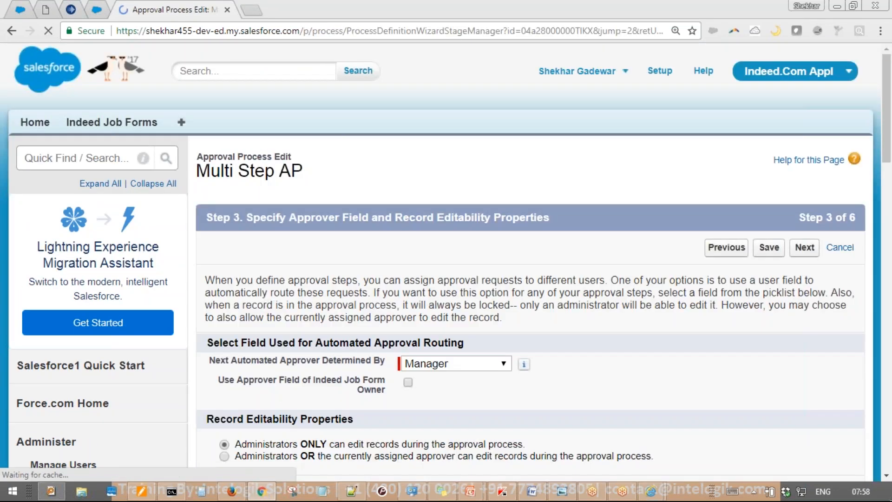
{"action": "scroll", "coordinate": [441, 249], "scroll_direction": "down", "scroll_amount": 5}
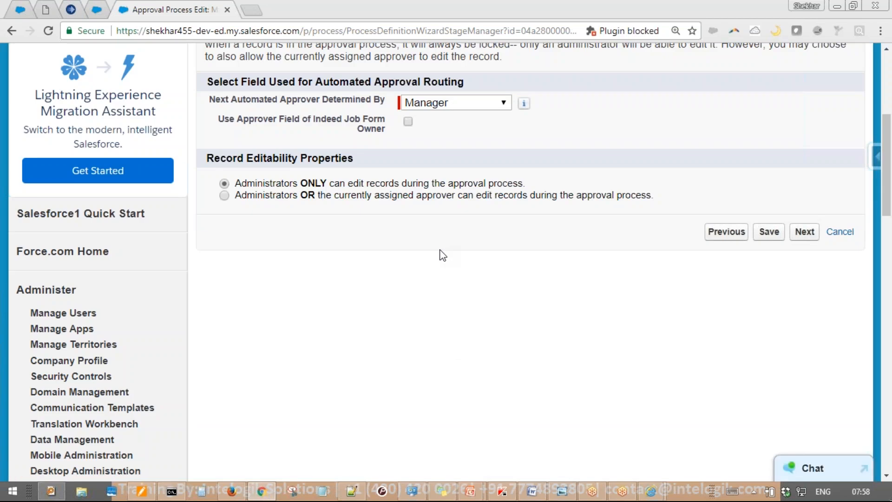
{"action": "mouse_move", "coordinate": [141, 358]}
{"action": "left_mouse_down"}
{"action": "mouse_move", "coordinate": [369, 217]}
{"action": "mouse_move", "coordinate": [403, 273]}
{"action": "left_mouse_up"}
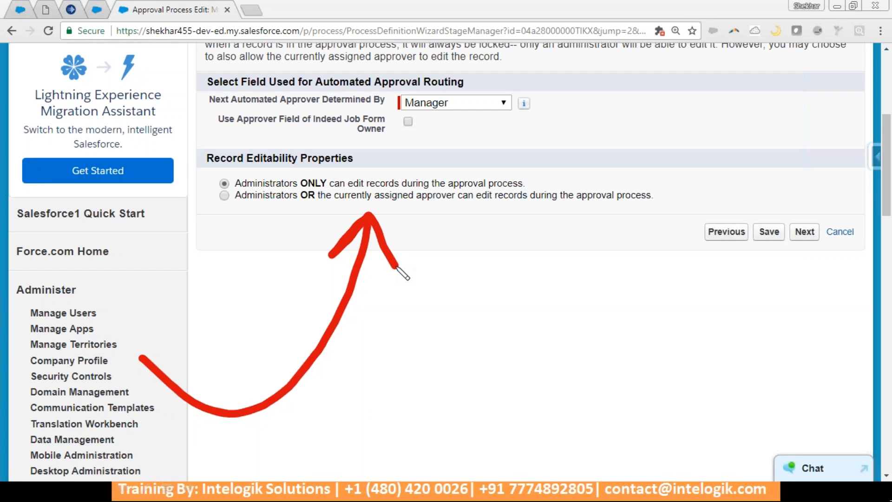
{"action": "right_click", "coordinate": [396, 266]}
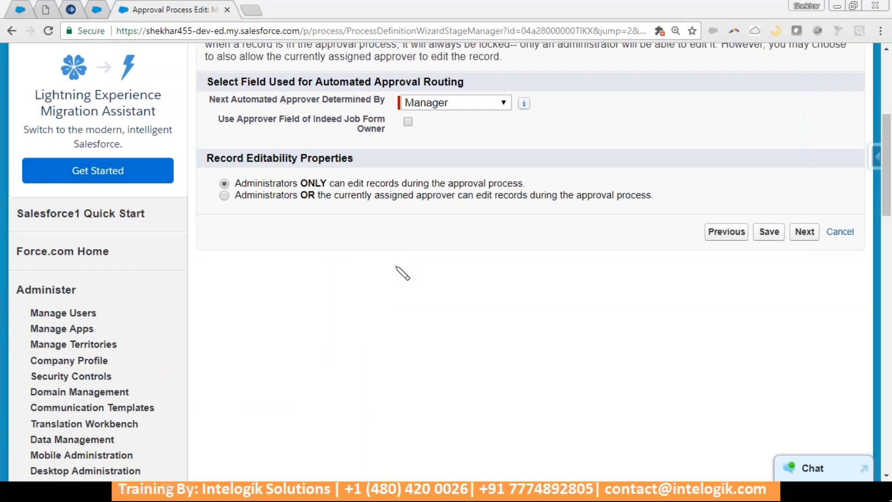
{"action": "left_click", "coordinate": [388, 197]}
{"action": "left_click", "coordinate": [769, 231]}
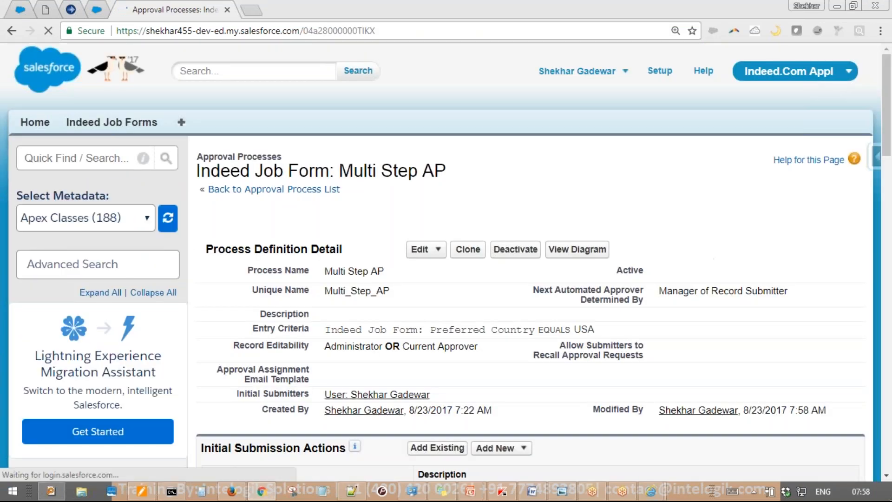
{"action": "left_click", "coordinate": [234, 494]}
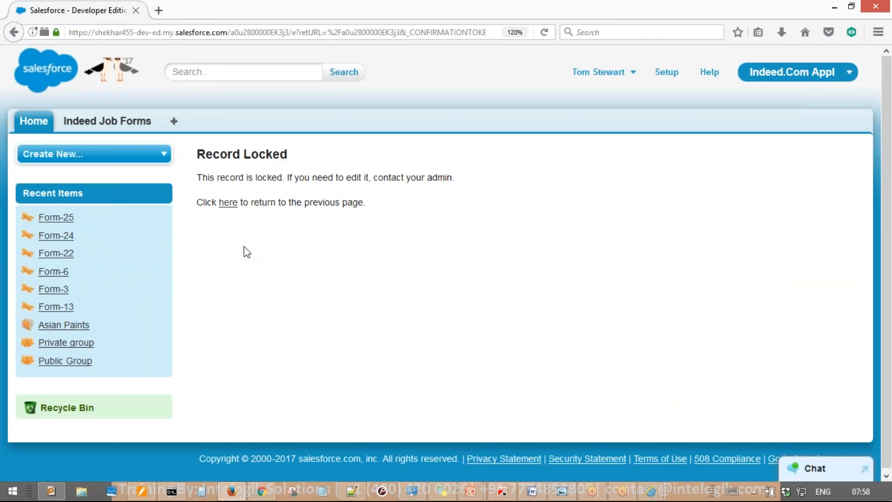
{"action": "left_click", "coordinate": [545, 34]}
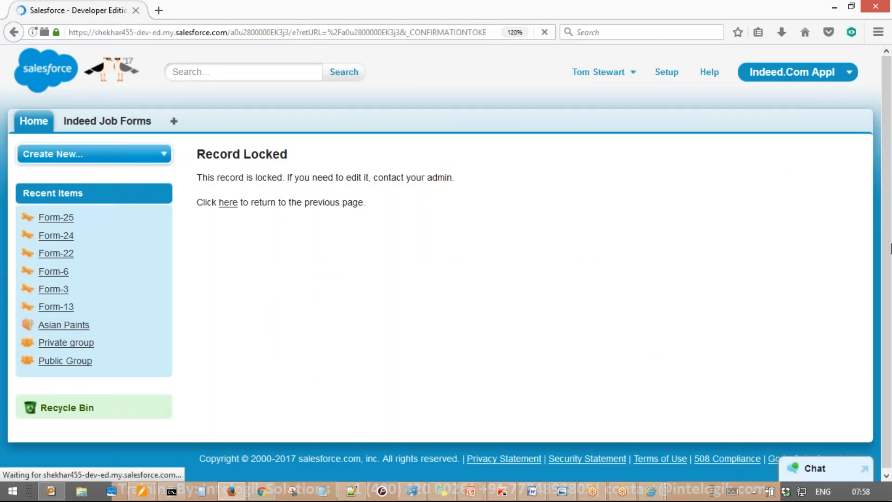
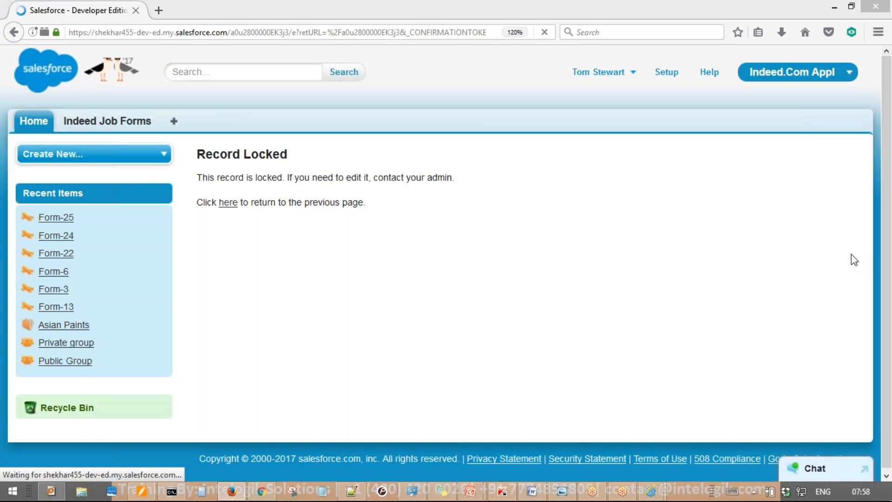
Highlight Multi Step AP's Record Editability setting: Administrator OR Current Approver
{"action": "key", "text": "alt+Tab"}
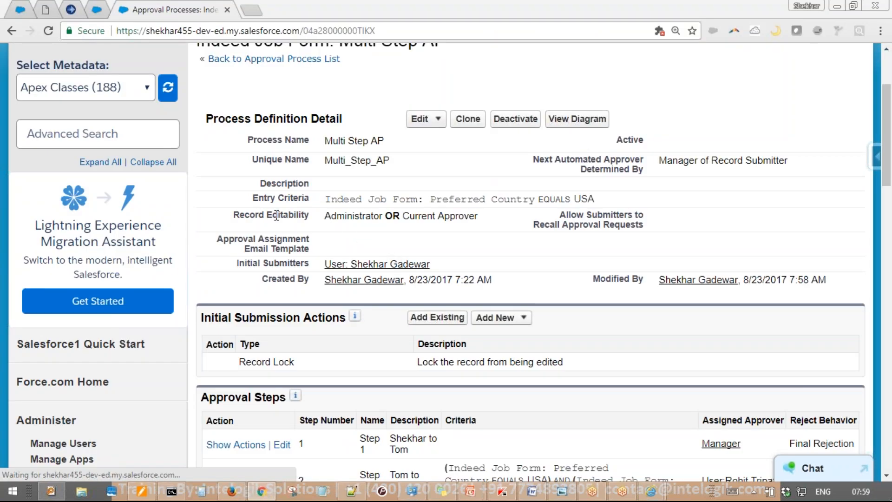
{"action": "left_click_drag", "start_coordinate": [233, 214], "coordinate": [478, 216]}
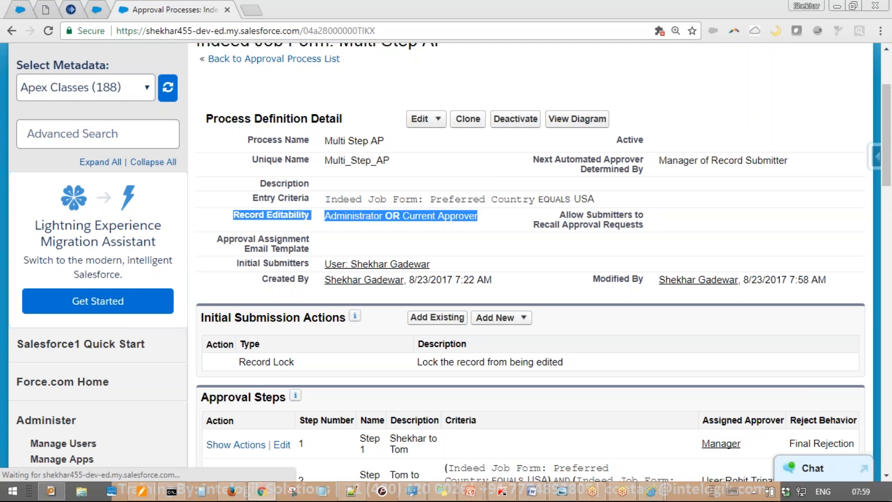
{"action": "left_click", "coordinate": [507, 246]}
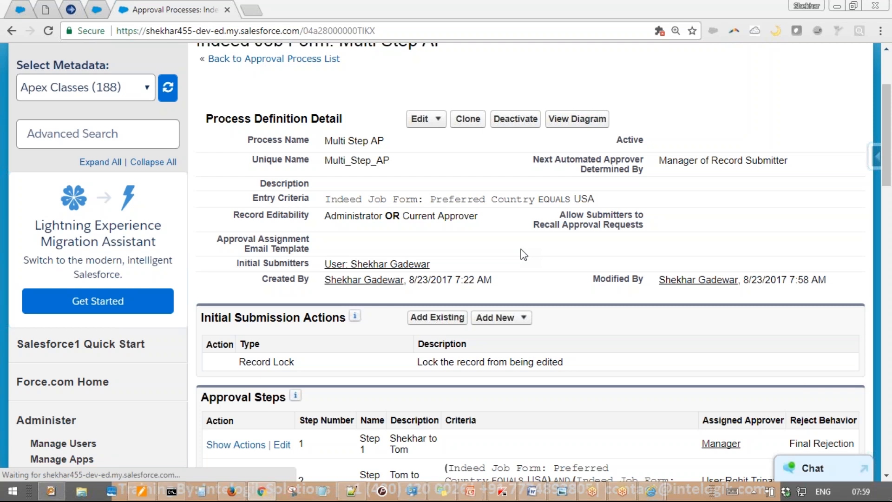
Back in the Form-25 window, select and dismiss all pending reminders
{"action": "key", "text": "alt+Tab"}
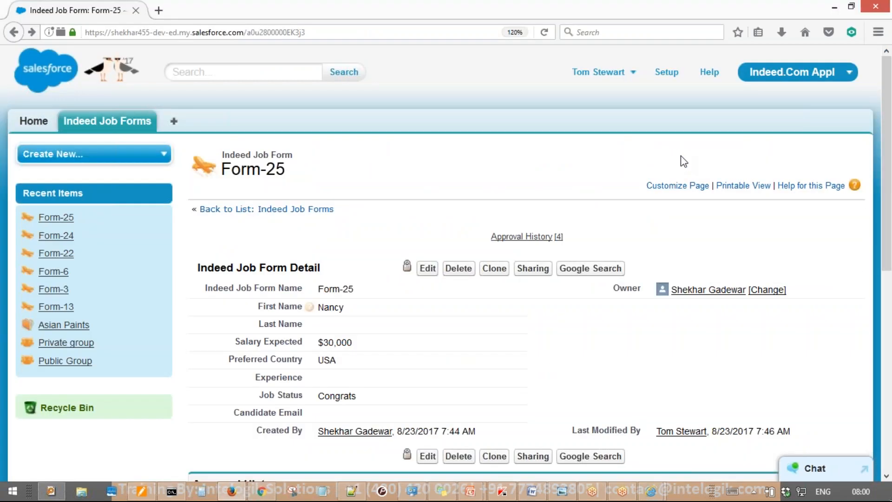
{"action": "mouse_move", "coordinate": [622, 30]}
{"action": "left_mouse_down"}
{"action": "mouse_move", "coordinate": [643, 25]}
{"action": "mouse_move", "coordinate": [535, 58]}
{"action": "mouse_move", "coordinate": [453, 251]}
{"action": "left_mouse_up"}
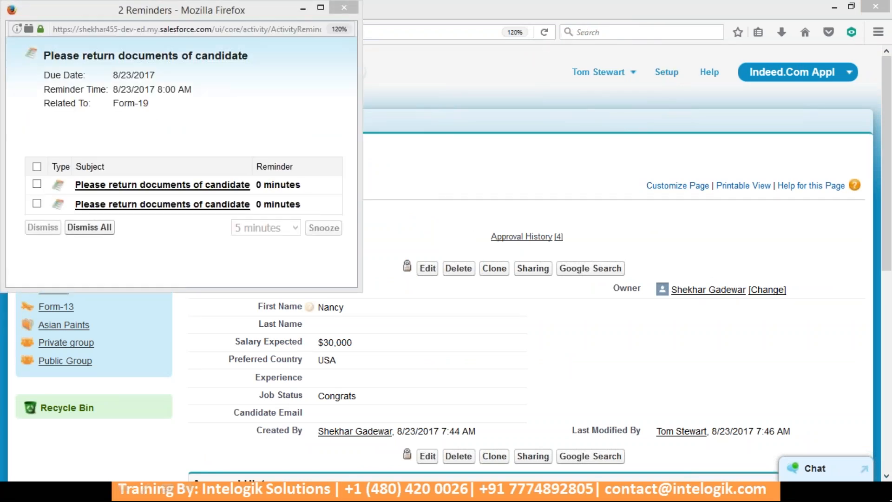
{"action": "left_click", "coordinate": [37, 166]}
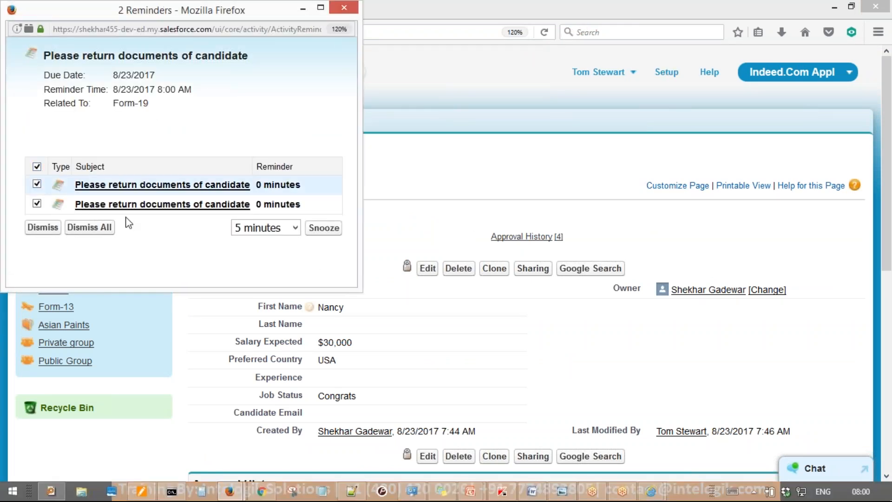
{"action": "left_click", "coordinate": [52, 231]}
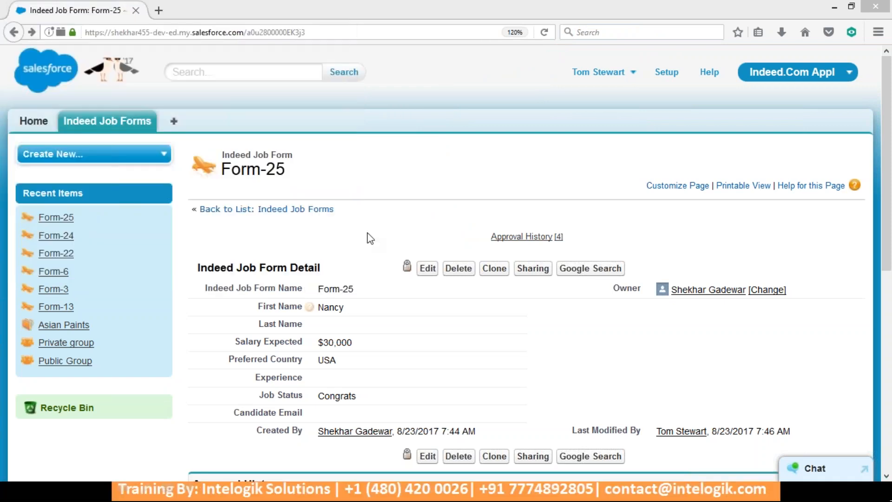
Try editing Form-25 and highlight the Record Locked 'contact your admin' message
{"action": "left_click", "coordinate": [428, 272]}
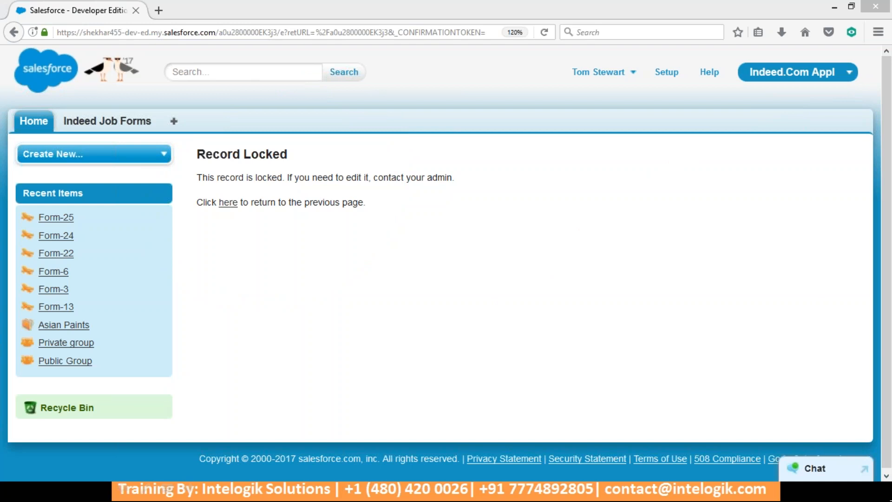
{"action": "left_click", "coordinate": [422, 158]}
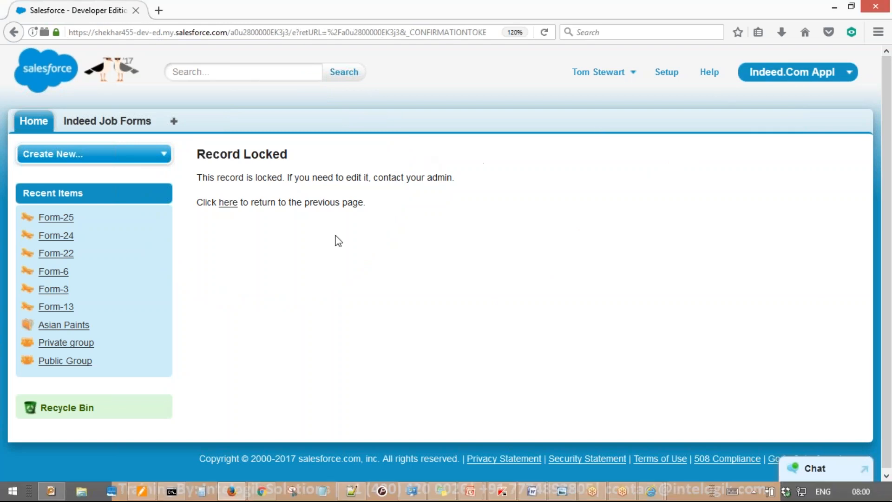
{"action": "left_click_drag", "start_coordinate": [459, 179], "coordinate": [373, 177]}
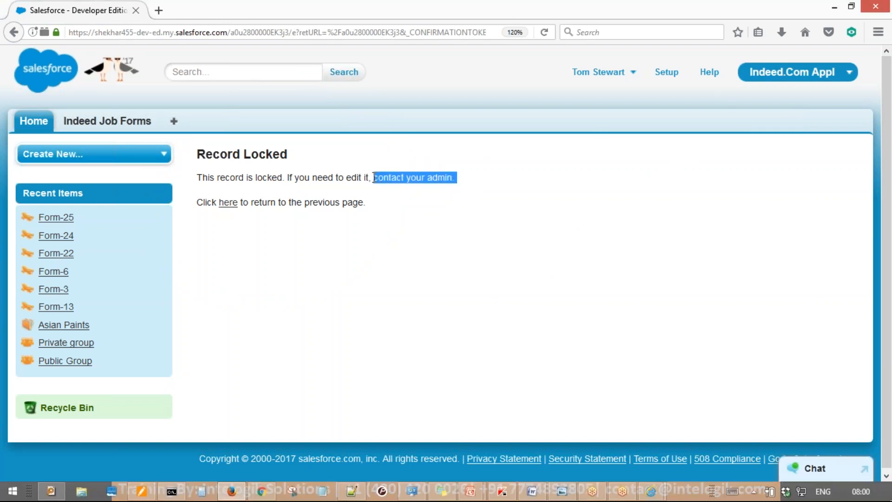
{"action": "left_click", "coordinate": [436, 273]}
Log out the current user and sign back in with the administrator's saved username
{"action": "mouse_move", "coordinate": [263, 494]}
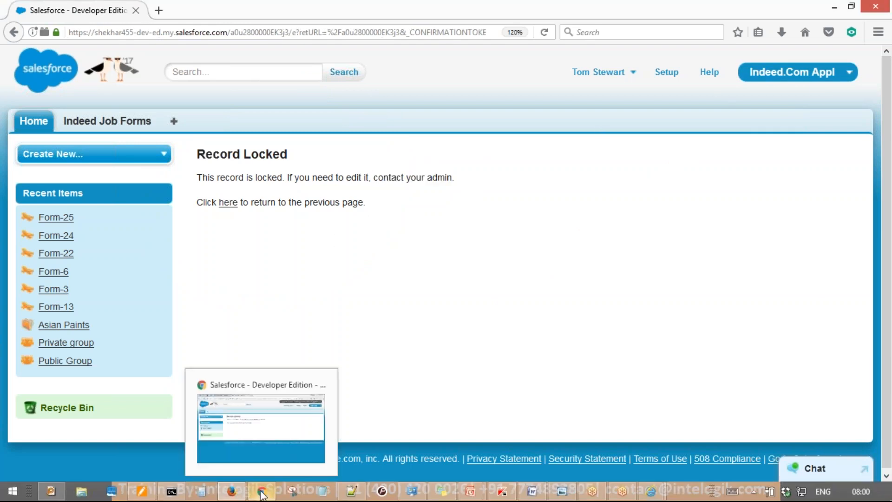
{"action": "left_click", "coordinate": [291, 422]}
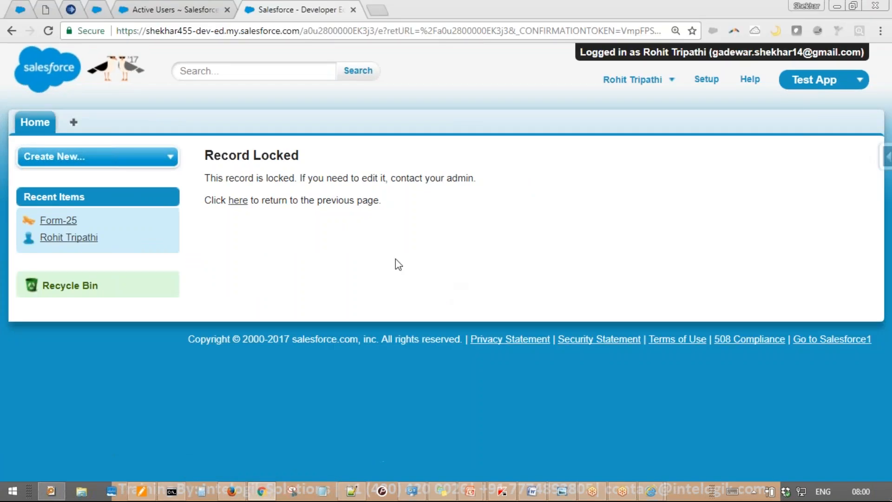
{"action": "left_click", "coordinate": [662, 89]}
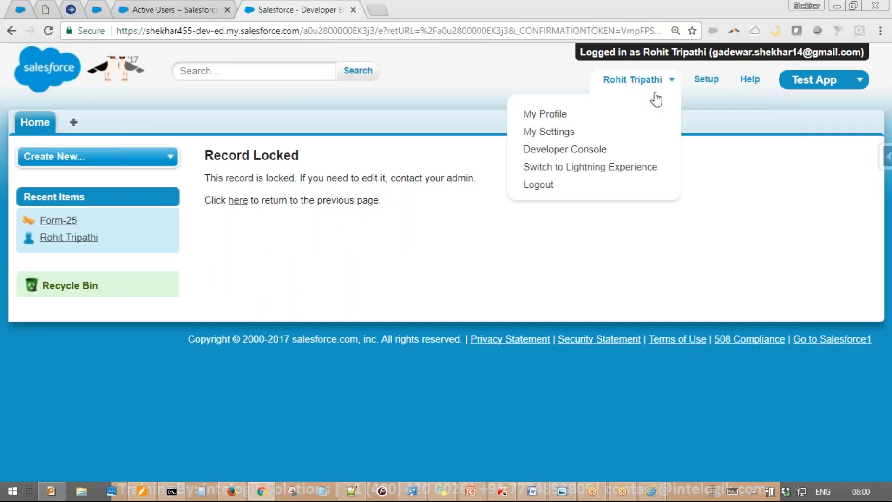
{"action": "left_click", "coordinate": [560, 188]}
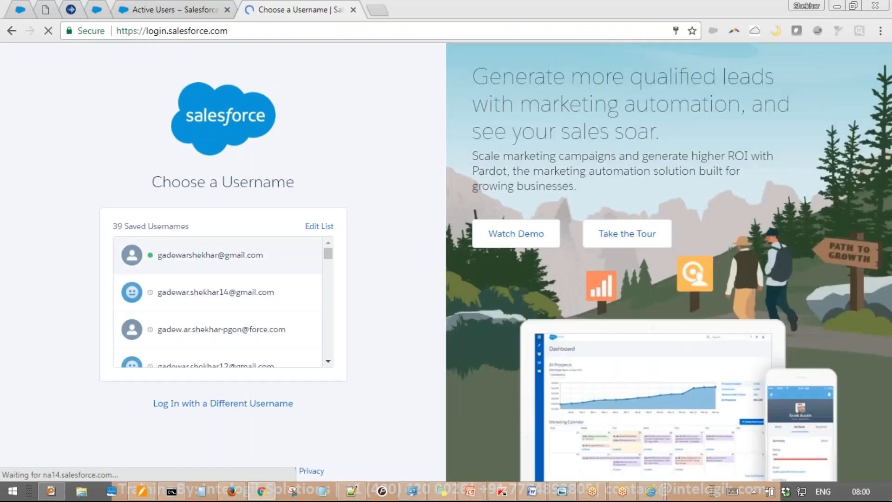
{"action": "left_click", "coordinate": [251, 249]}
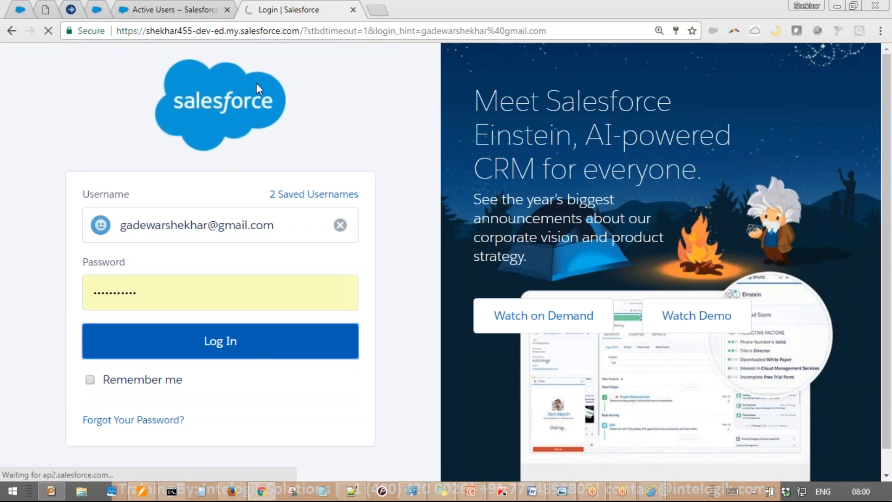
{"action": "left_click", "coordinate": [227, 9]}
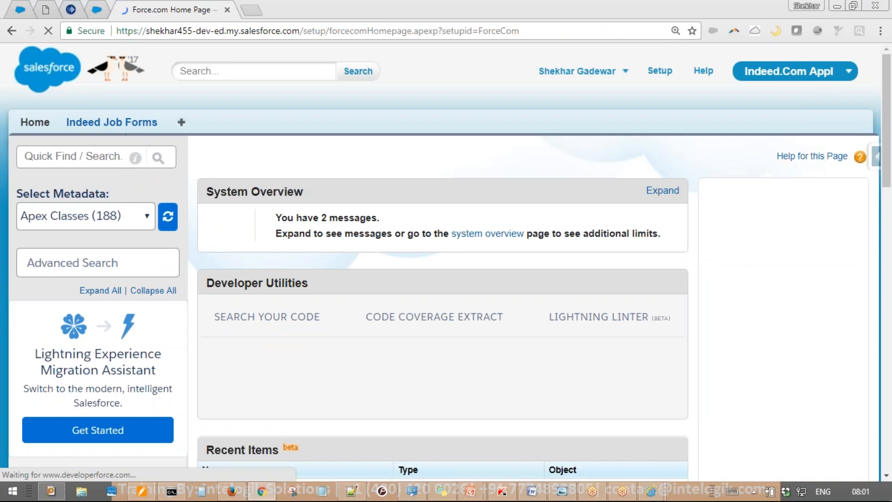
Open Form-25 from Indeed Job Forms, unlock it, and open its edit page
{"action": "left_click", "coordinate": [135, 125]}
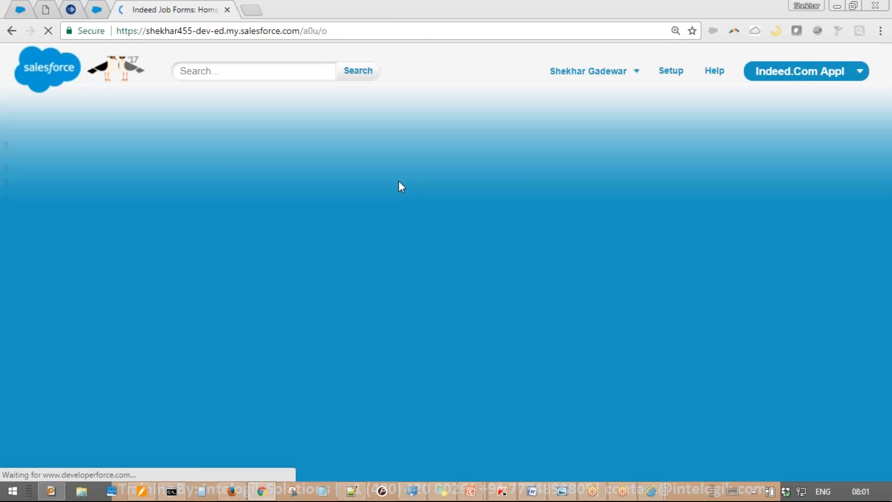
{"action": "left_click", "coordinate": [224, 294]}
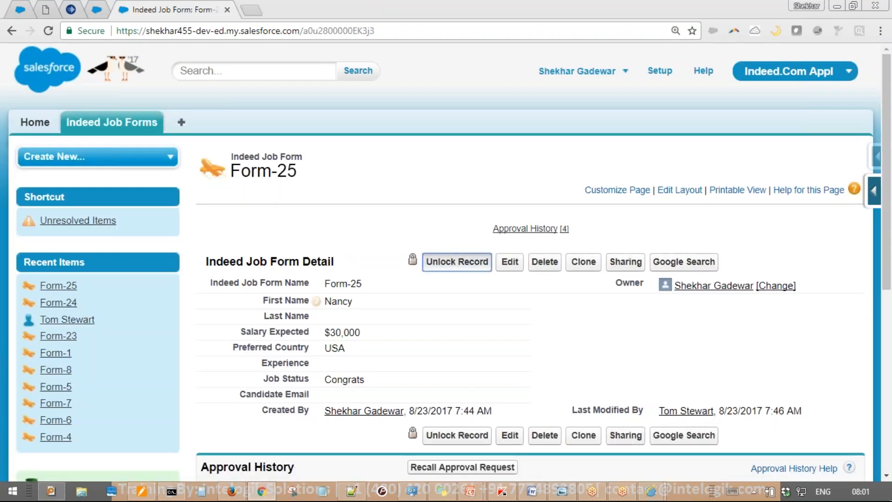
{"action": "mouse_move", "coordinate": [499, 230]}
{"action": "left_mouse_down"}
{"action": "mouse_move", "coordinate": [428, 288]}
{"action": "mouse_move", "coordinate": [447, 228]}
{"action": "left_mouse_up"}
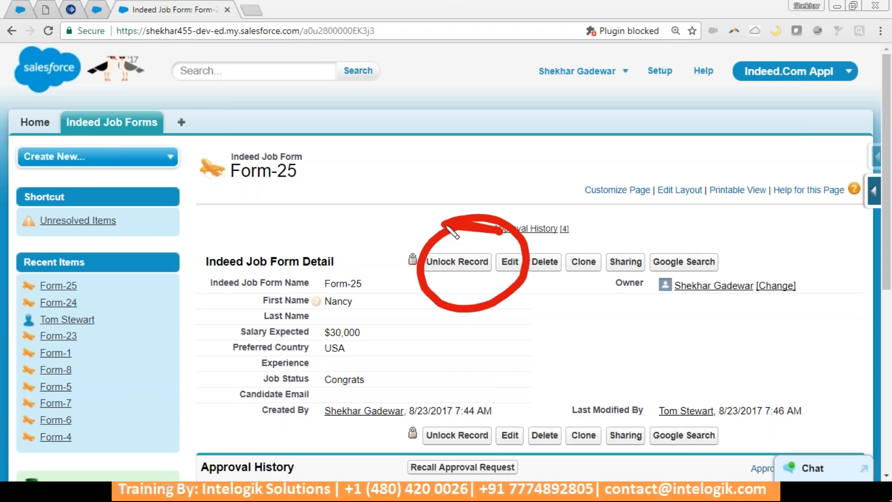
{"action": "key", "text": "Escape"}
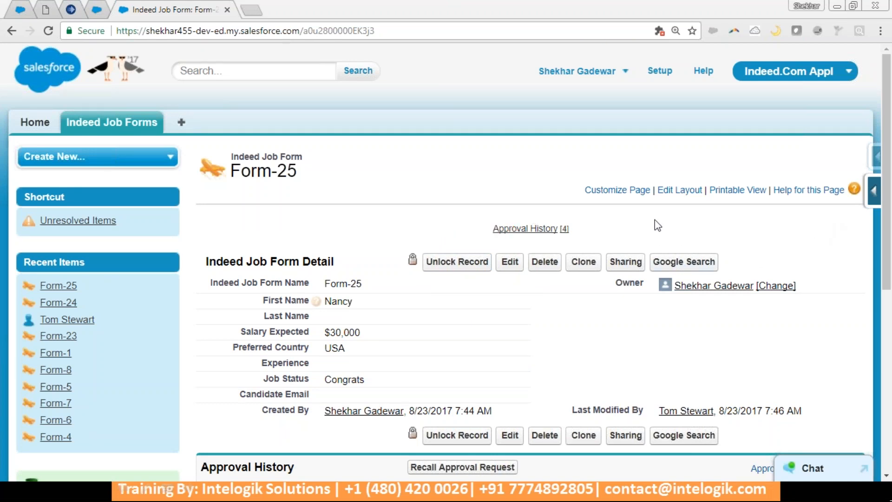
{"action": "left_click", "coordinate": [470, 263]}
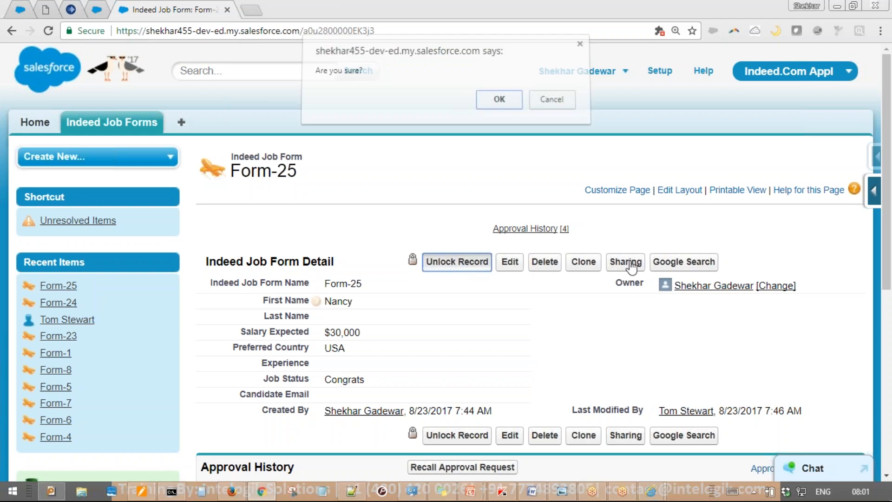
{"action": "left_click", "coordinate": [507, 102]}
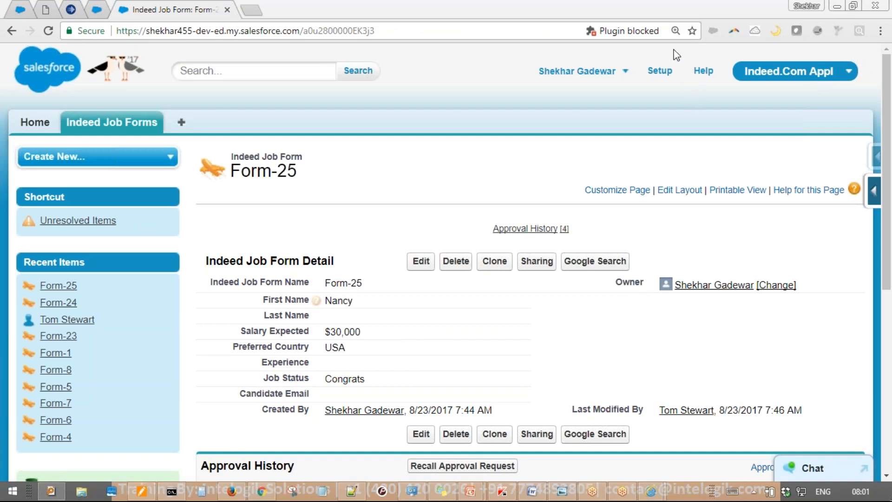
{"action": "left_click", "coordinate": [423, 269]}
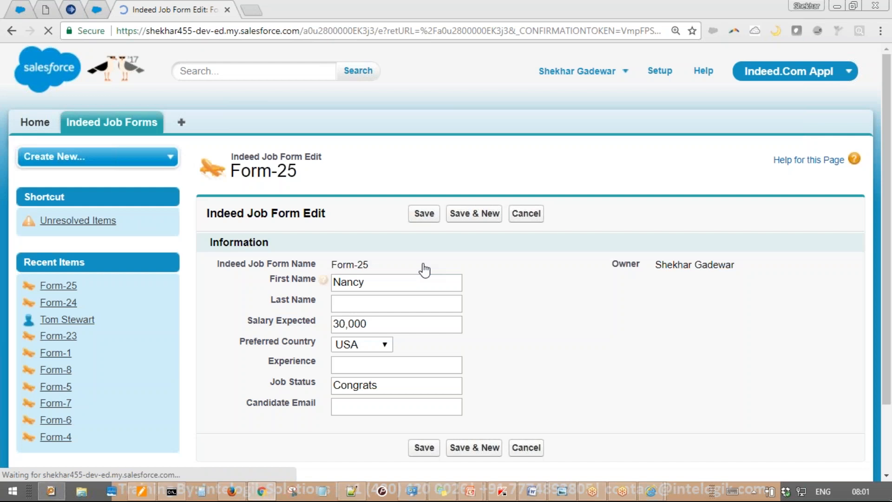
Replace the leading 30 of Form-25's Salary Expected with 18 and save
{"action": "scroll", "coordinate": [424, 269], "scroll_direction": "down", "scroll_amount": 2}
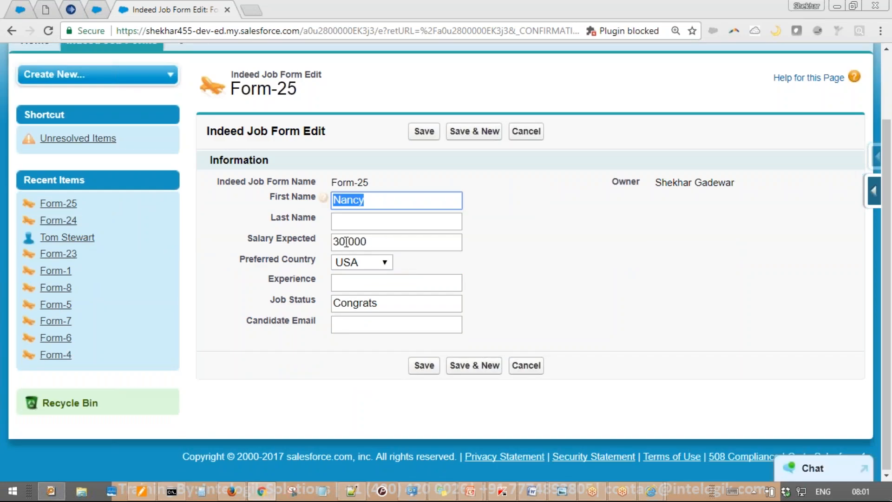
{"action": "left_click_drag", "start_coordinate": [345, 241], "coordinate": [333, 241]}
{"action": "type", "text": "18"}
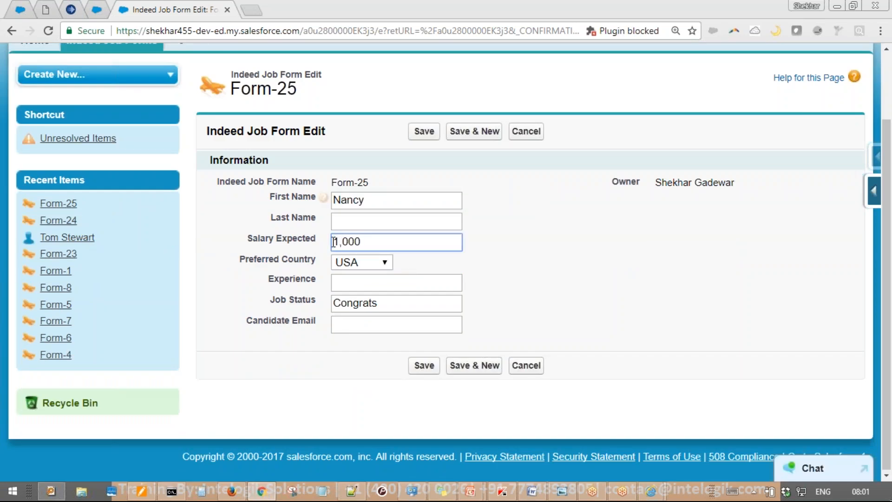
{"action": "key", "text": "Return"}
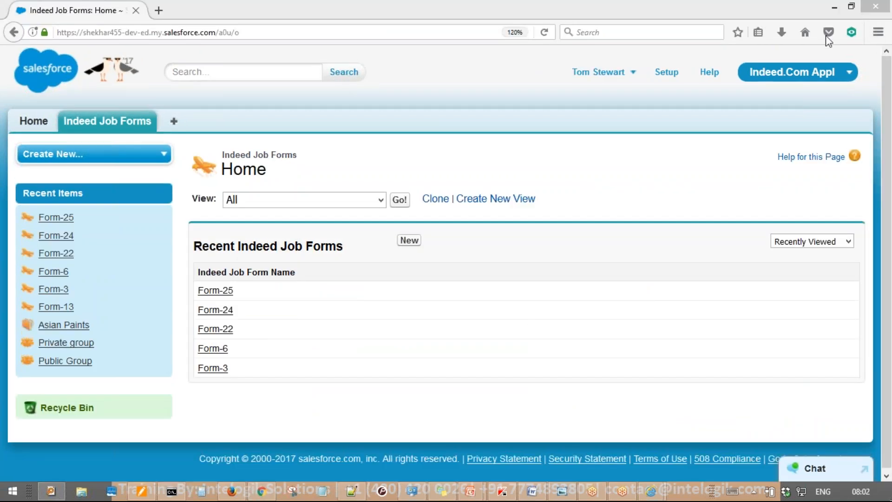
Open Form-25, enter its edit page, then cancel without changes
{"action": "left_click", "coordinate": [224, 290]}
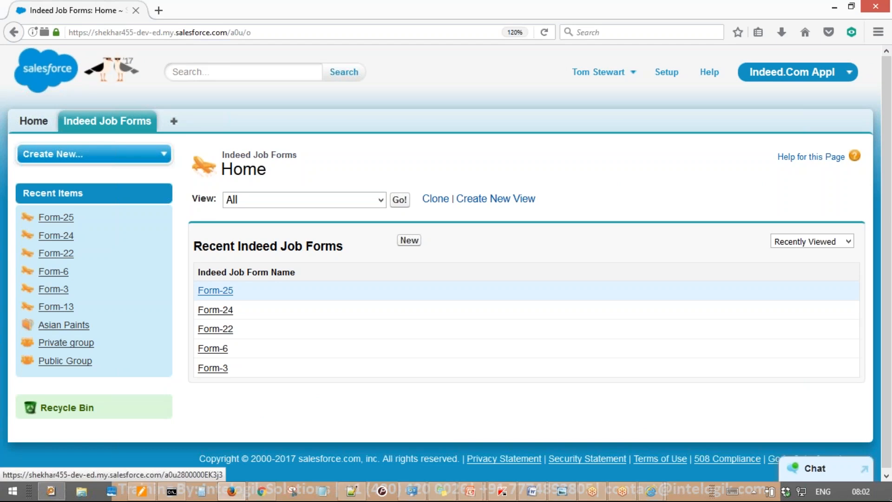
{"action": "left_click", "coordinate": [224, 291]}
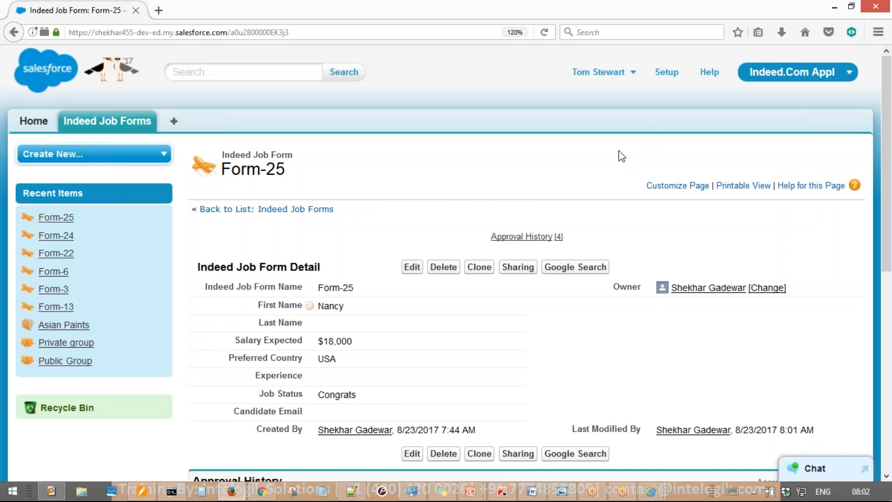
{"action": "left_click", "coordinate": [413, 272]}
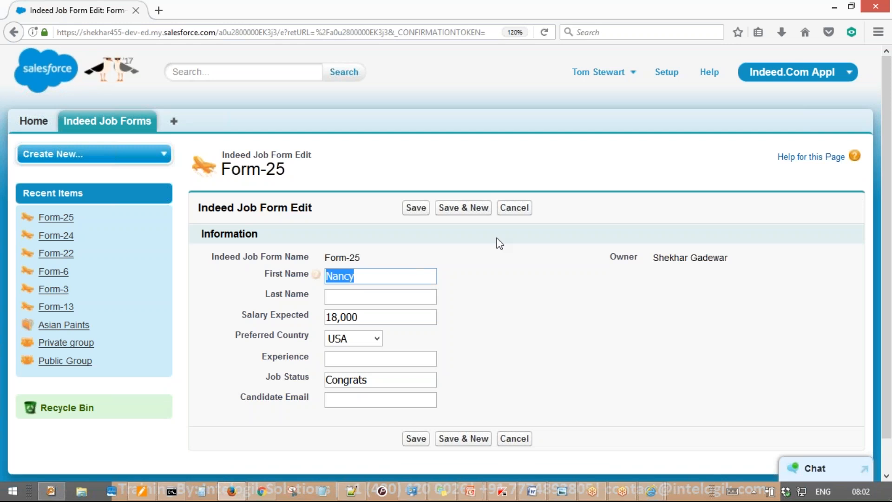
{"action": "left_click", "coordinate": [512, 210]}
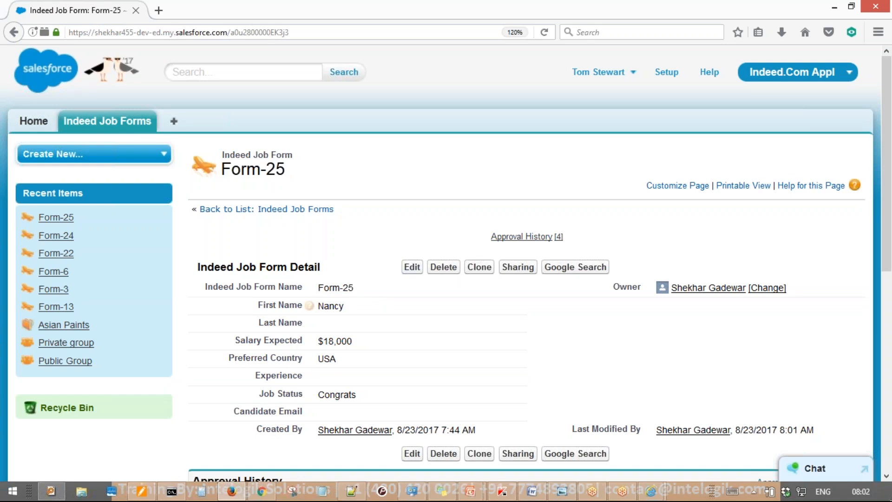
Inline-edit Salary Expected, keep $18,000, and save the record unchanged
{"action": "double_click", "coordinate": [395, 344]}
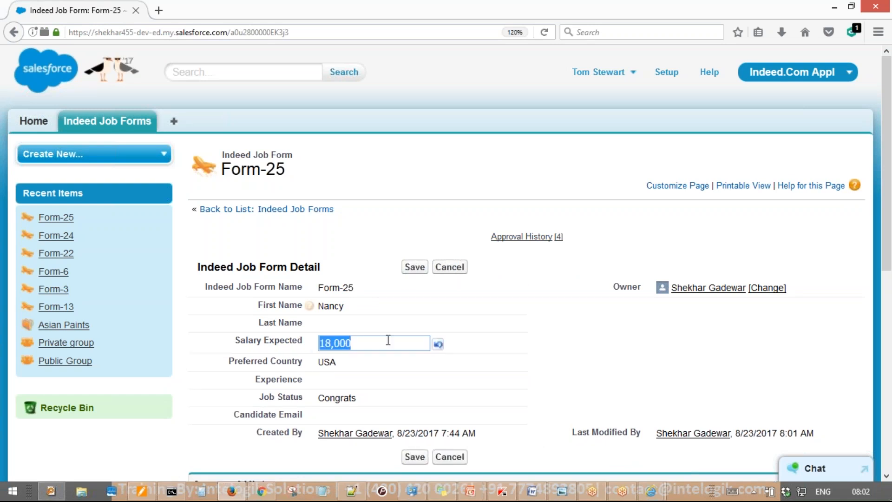
{"action": "left_click", "coordinate": [400, 180]}
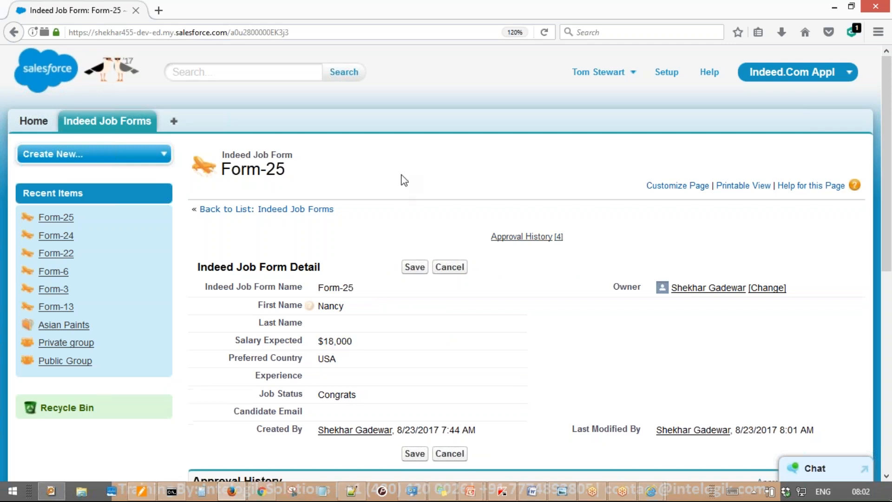
{"action": "scroll", "coordinate": [412, 188], "scroll_direction": "down", "scroll_amount": 7}
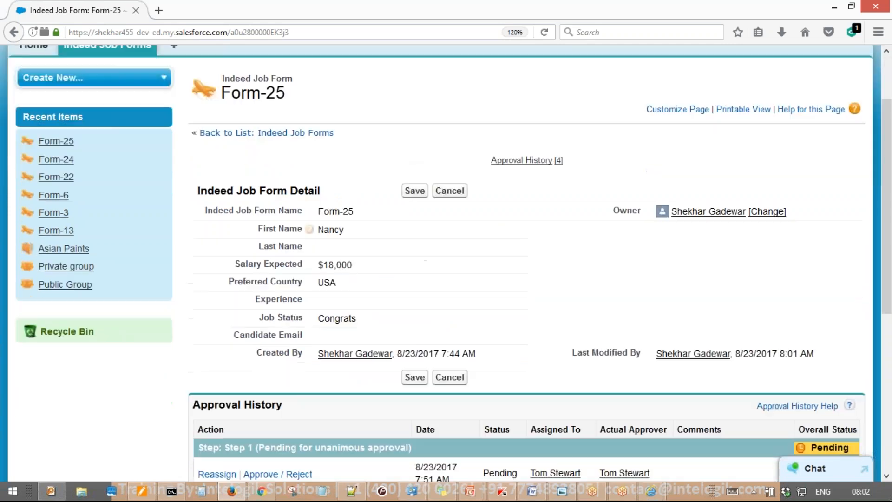
{"action": "scroll", "coordinate": [420, 197], "scroll_direction": "up", "scroll_amount": 7}
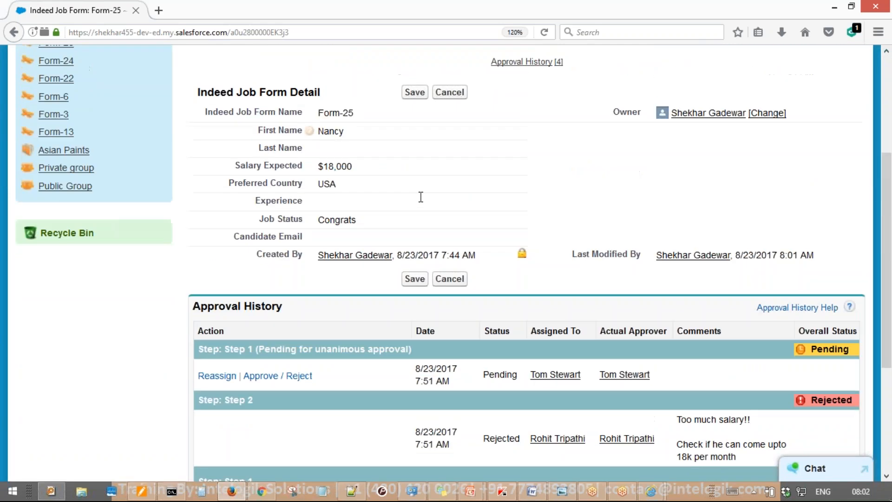
{"action": "left_click", "coordinate": [422, 267]}
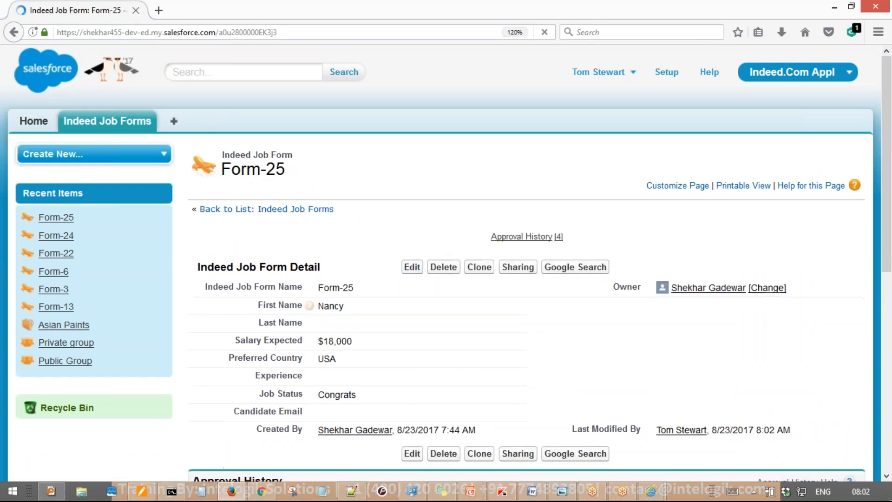
{"action": "scroll", "coordinate": [446, 261], "scroll_direction": "down", "scroll_amount": 2}
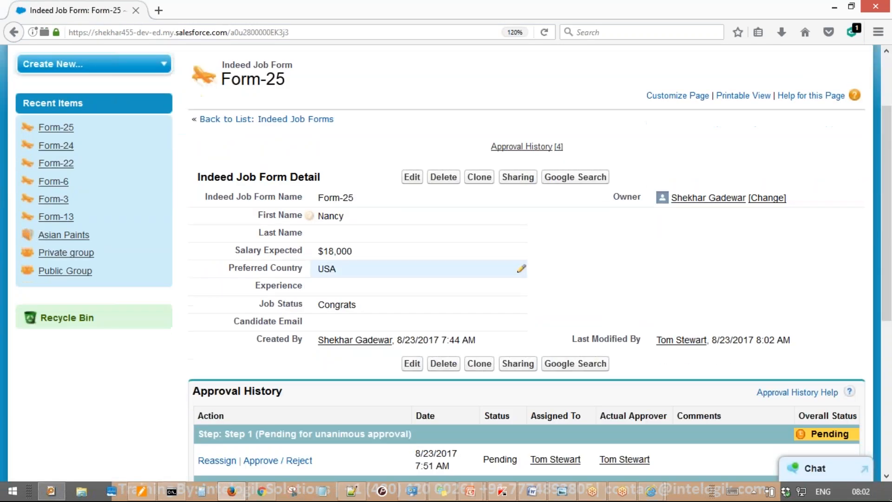
{"action": "scroll", "coordinate": [465, 269], "scroll_direction": "up", "scroll_amount": 2}
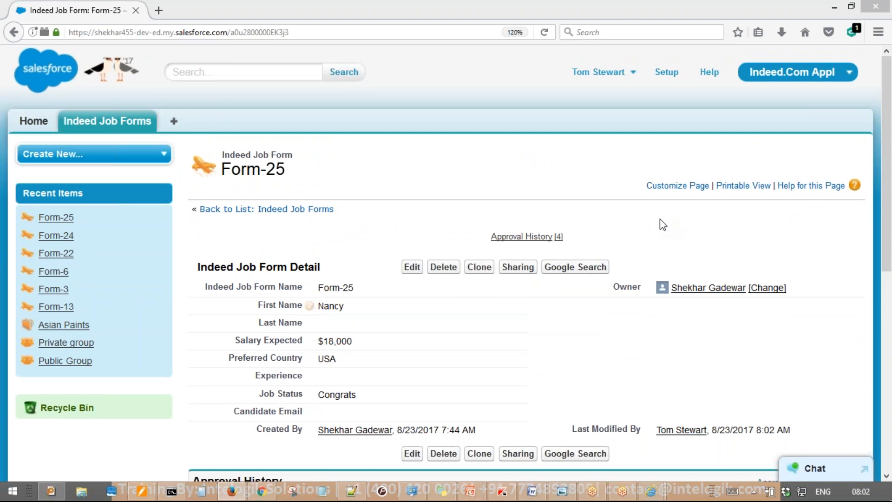
{"action": "left_click", "coordinate": [527, 236]}
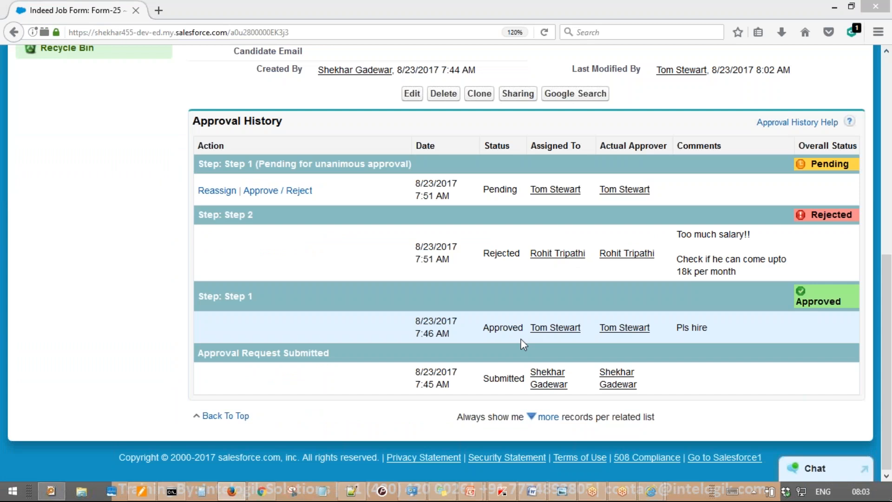
{"action": "mouse_move", "coordinate": [864, 153]}
{"action": "left_mouse_down"}
{"action": "mouse_move", "coordinate": [771, 169]}
{"action": "mouse_move", "coordinate": [836, 125]}
{"action": "left_mouse_up"}
{"action": "left_click_drag", "start_coordinate": [595, 160], "coordinate": [558, 165]}
{"action": "key", "text": "e"}
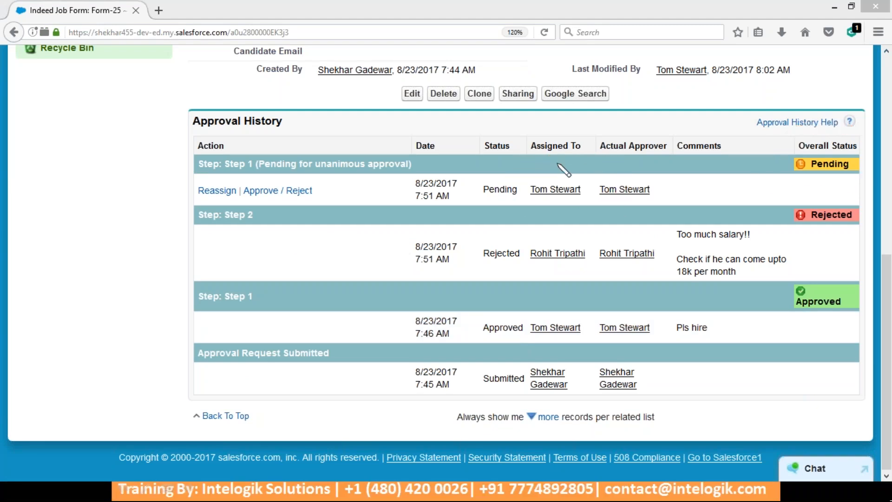
{"action": "left_click", "coordinate": [294, 194]}
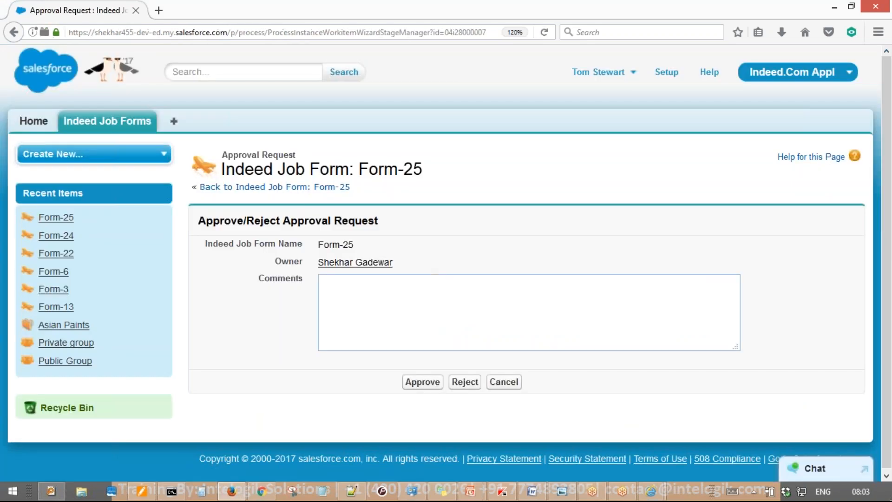
{"action": "left_click", "coordinate": [504, 382]}
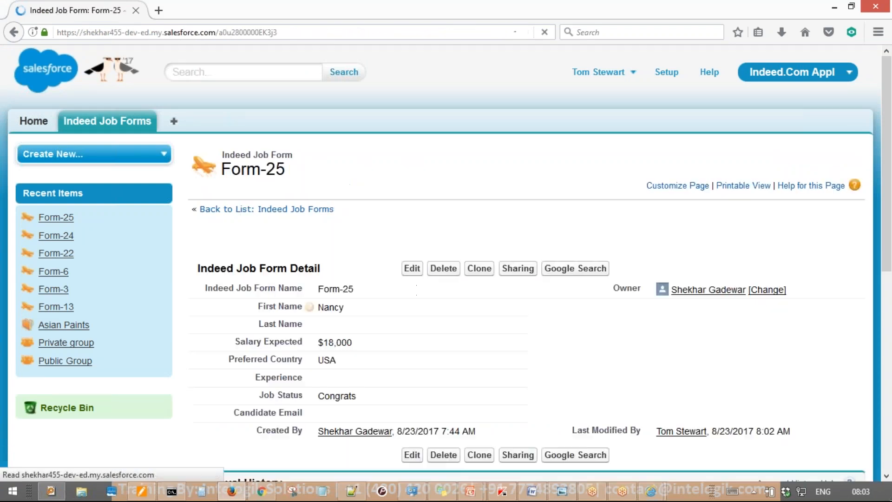
Mark up the salary figure and record details in red, then erase the annotations
{"action": "scroll", "coordinate": [412, 298], "scroll_direction": "down", "scroll_amount": 3}
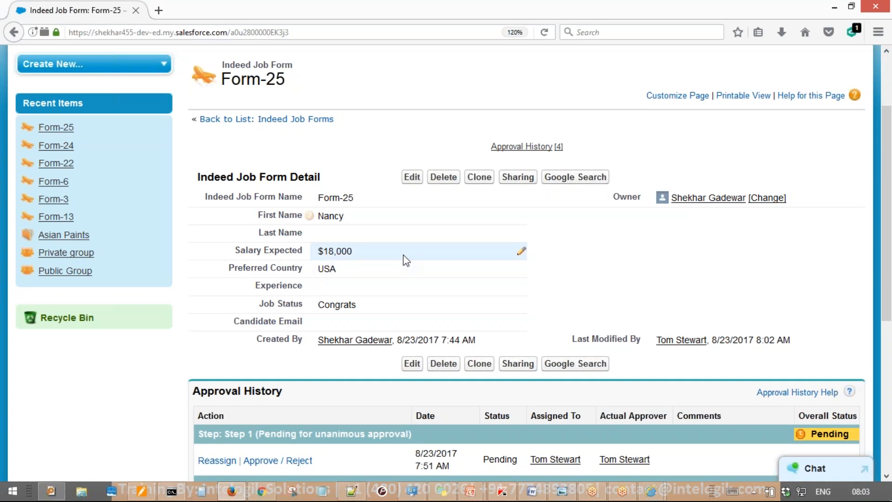
{"action": "left_click_drag", "start_coordinate": [186, 322], "coordinate": [237, 402]}
{"action": "mouse_move", "coordinate": [281, 264]}
{"action": "left_mouse_down"}
{"action": "mouse_move", "coordinate": [305, 346]}
{"action": "mouse_move", "coordinate": [281, 268]}
{"action": "left_mouse_up"}
{"action": "left_click_drag", "start_coordinate": [325, 278], "coordinate": [420, 207]}
{"action": "left_click_drag", "start_coordinate": [499, 139], "coordinate": [633, 108]}
{"action": "left_click_drag", "start_coordinate": [625, 69], "coordinate": [657, 112]}
{"action": "mouse_move", "coordinate": [741, 39]}
{"action": "left_mouse_down"}
{"action": "mouse_move", "coordinate": [251, 211]}
{"action": "mouse_move", "coordinate": [795, 33]}
{"action": "mouse_move", "coordinate": [534, 61]}
{"action": "left_mouse_up"}
{"action": "key", "text": "e"}
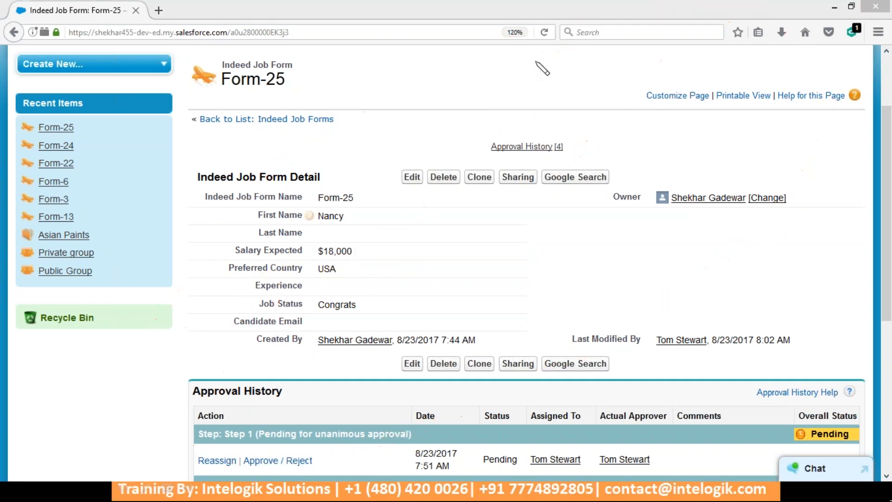
Inline-edit Form-25's Salary Expected to 23000 and save it
{"action": "double_click", "coordinate": [344, 250]}
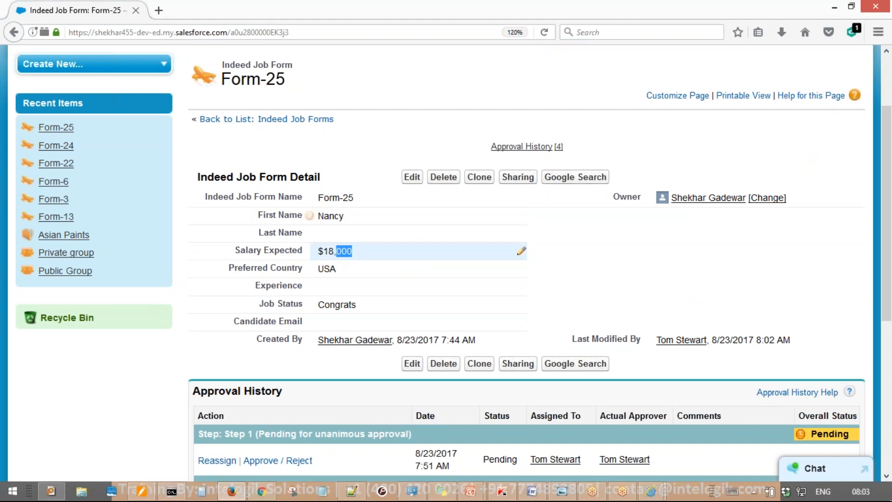
{"action": "type", "text": "23"}
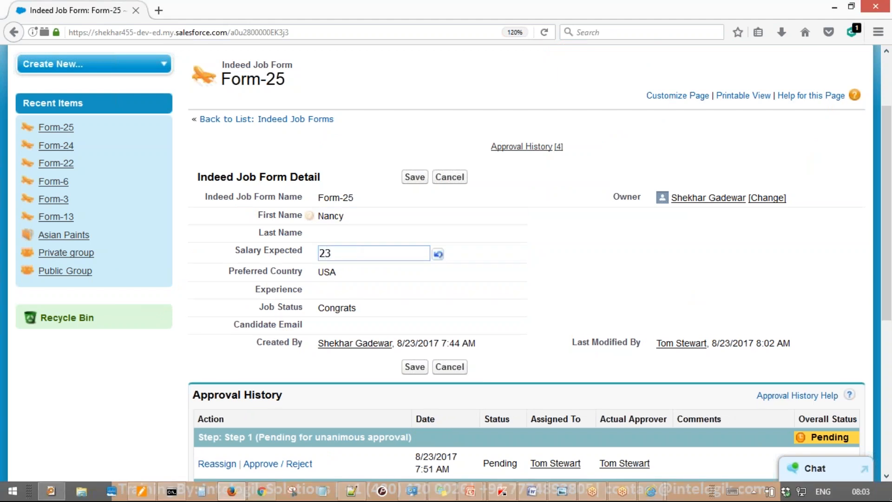
{"action": "type", "text": "000"}
{"action": "key", "text": "Return"}
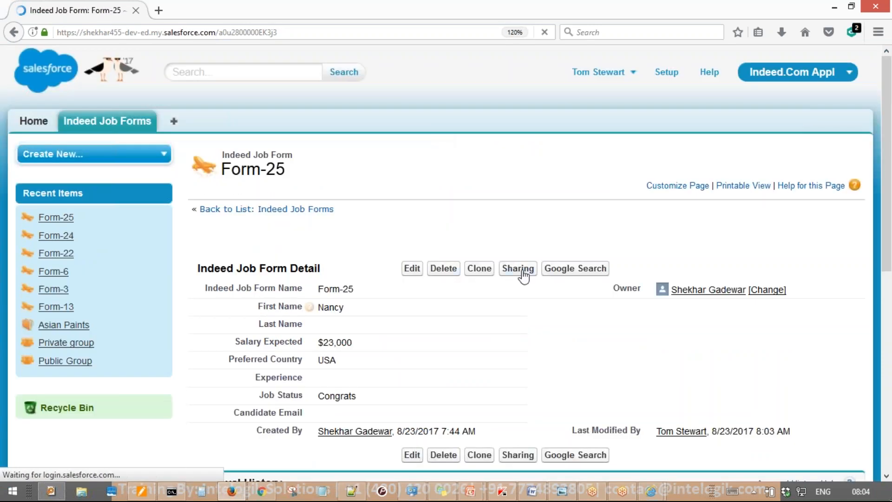
{"action": "scroll", "coordinate": [368, 288], "scroll_direction": "down", "scroll_amount": 2}
{"action": "scroll", "coordinate": [368, 288], "scroll_direction": "down", "scroll_amount": 3}
Approve Form-25's first approval step with the comment 'approved'
{"action": "left_click", "coordinate": [291, 282]}
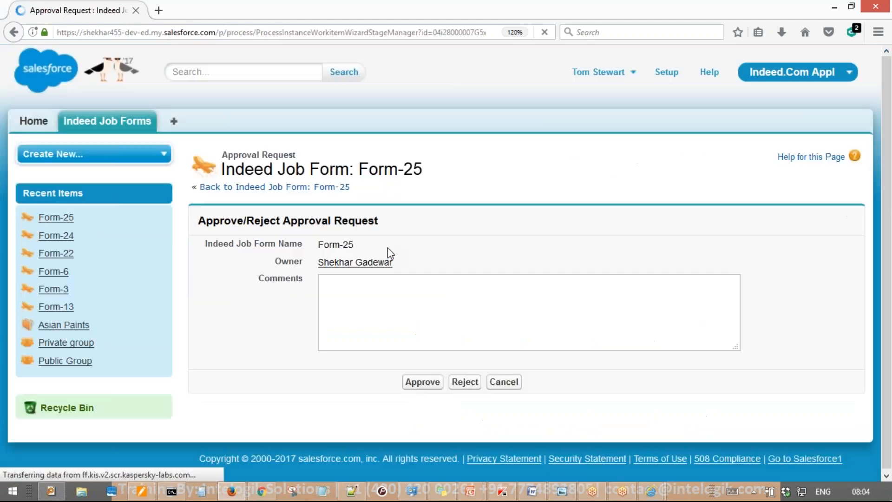
{"action": "type", "text": "a"}
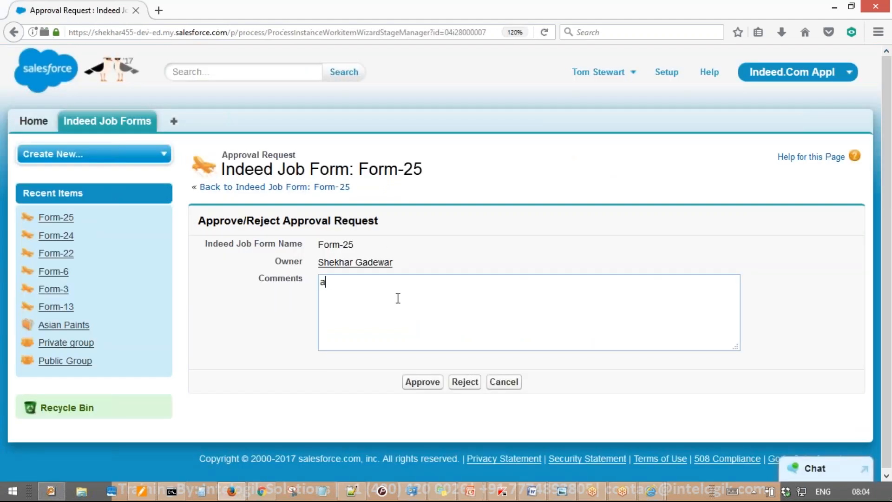
{"action": "type", "text": "pproved"}
{"action": "left_click", "coordinate": [434, 383]}
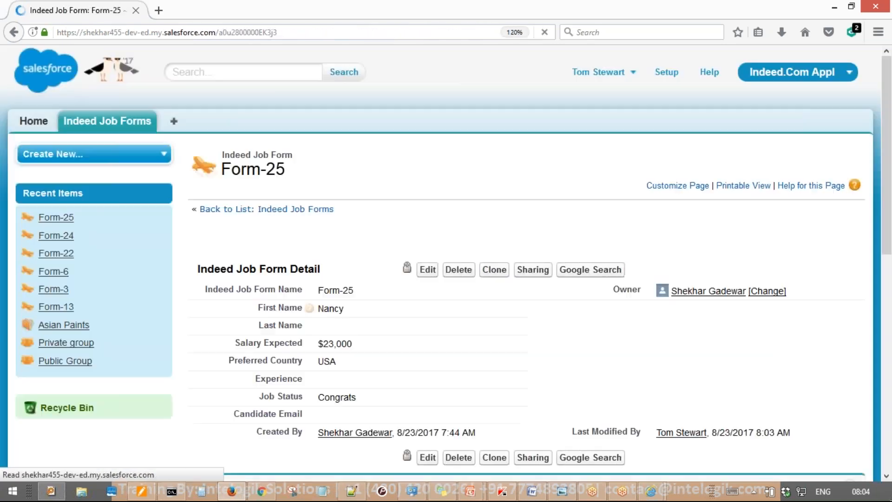
Mark the pending second approver in Approval History with an arrow, then erase it
{"action": "scroll", "coordinate": [432, 378], "scroll_direction": "down", "scroll_amount": 5}
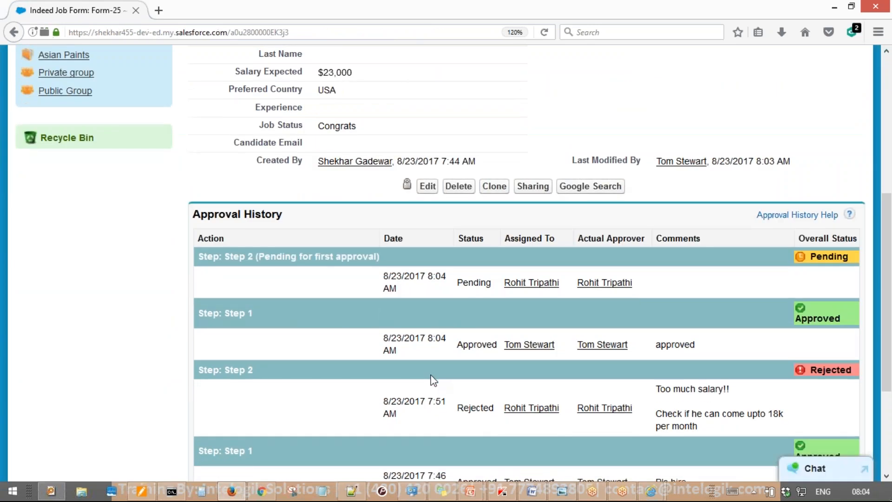
{"action": "mouse_move", "coordinate": [703, 129]}
{"action": "left_mouse_down"}
{"action": "mouse_move", "coordinate": [536, 255]}
{"action": "mouse_move", "coordinate": [536, 270]}
{"action": "left_mouse_up"}
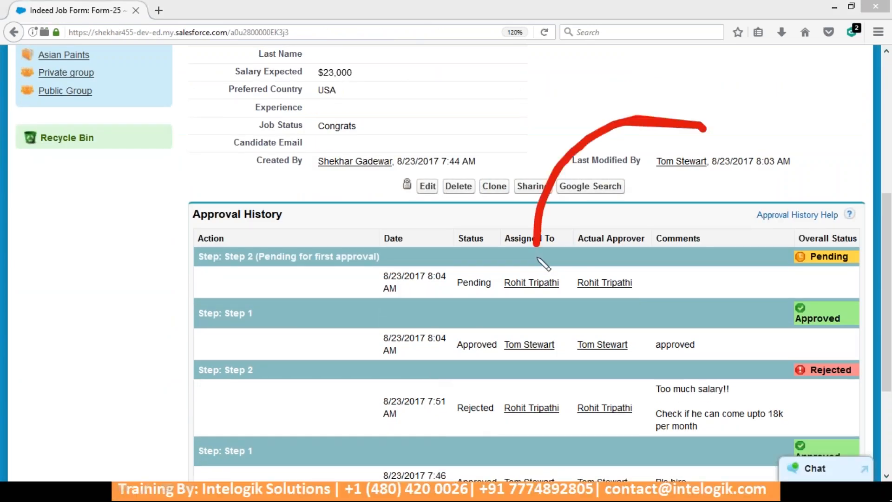
{"action": "mouse_move", "coordinate": [523, 225]}
{"action": "left_mouse_down"}
{"action": "mouse_move", "coordinate": [535, 272]}
{"action": "mouse_move", "coordinate": [594, 235]}
{"action": "left_mouse_up"}
{"action": "key", "text": "Escape"}
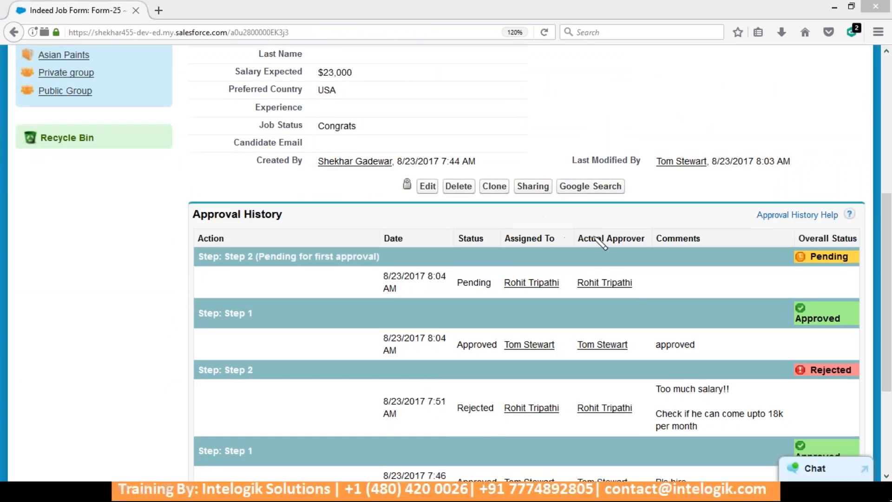
{"action": "key", "text": "Escape"}
{"action": "left_click", "coordinate": [147, 212]}
In the admin's window, go to Setup and open Manage Users > Users
{"action": "left_click", "coordinate": [261, 491]}
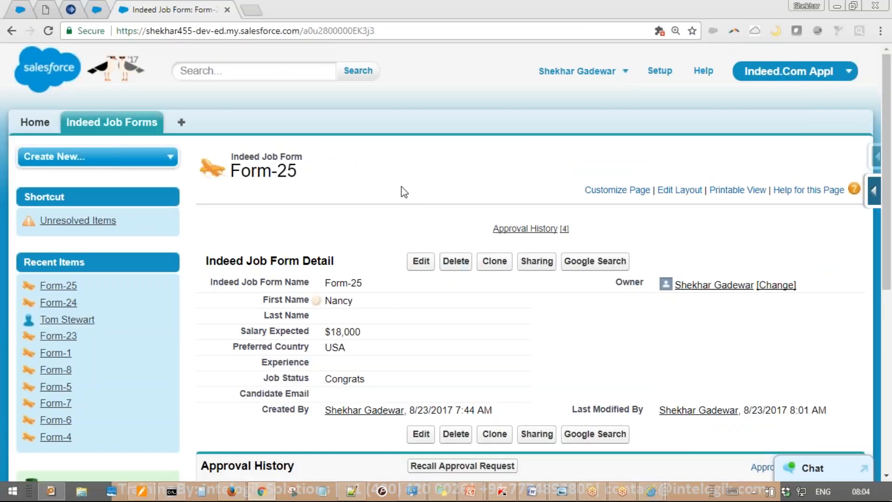
{"action": "left_click", "coordinate": [34, 122]}
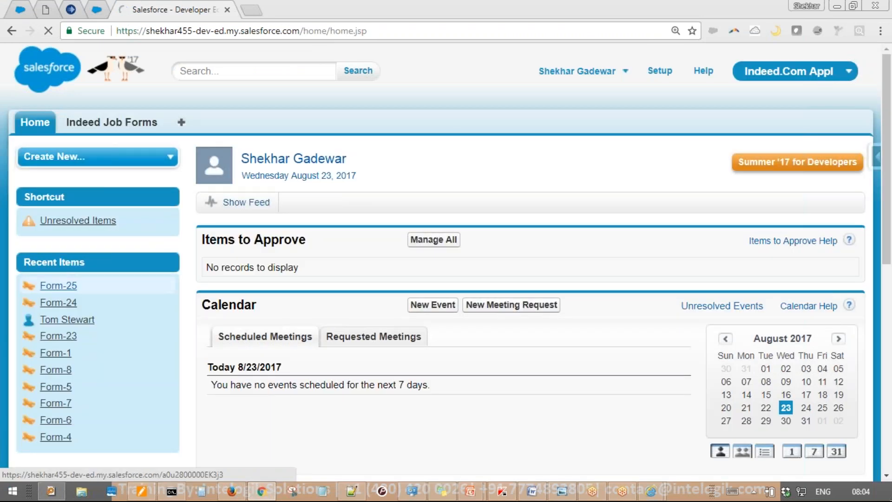
{"action": "left_click", "coordinate": [656, 75]}
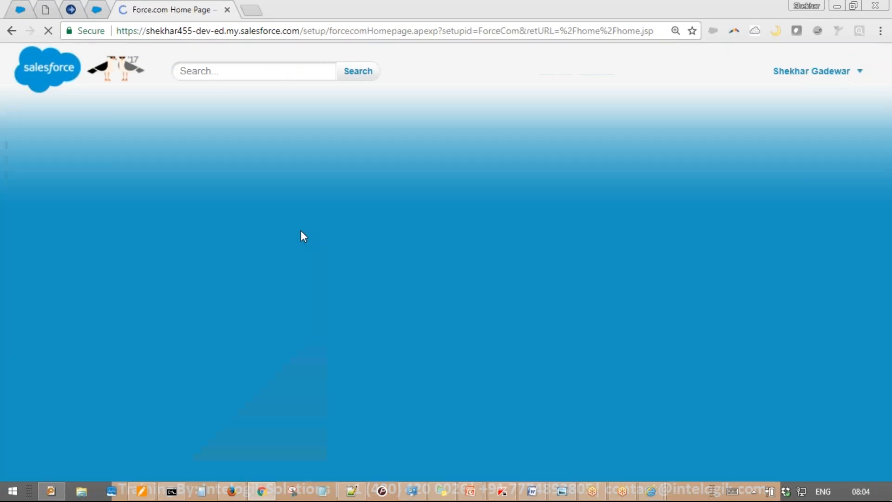
{"action": "scroll", "coordinate": [195, 241], "scroll_direction": "down", "scroll_amount": 4}
{"action": "scroll", "coordinate": [194, 276], "scroll_direction": "down", "scroll_amount": 2}
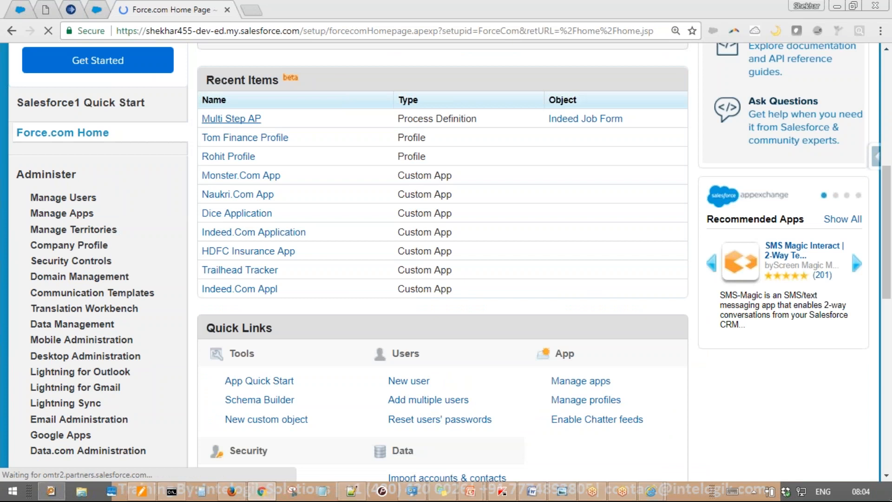
{"action": "left_click", "coordinate": [11, 33]}
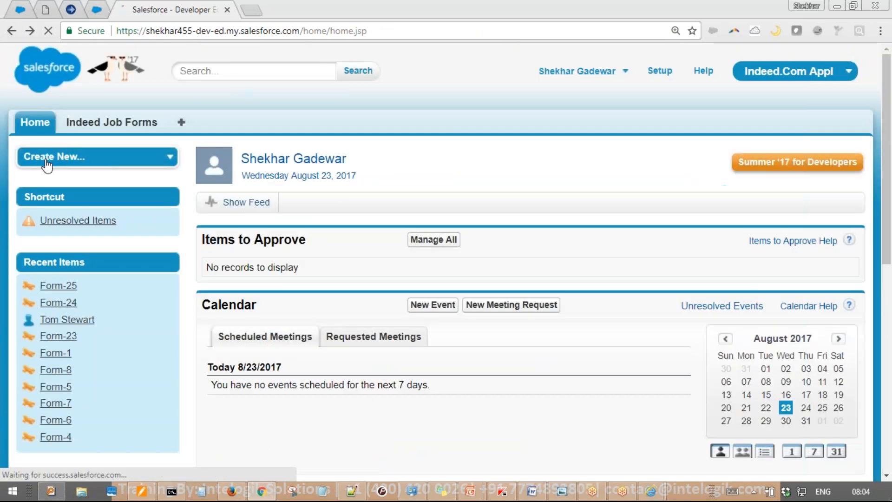
{"action": "left_click", "coordinate": [659, 70]}
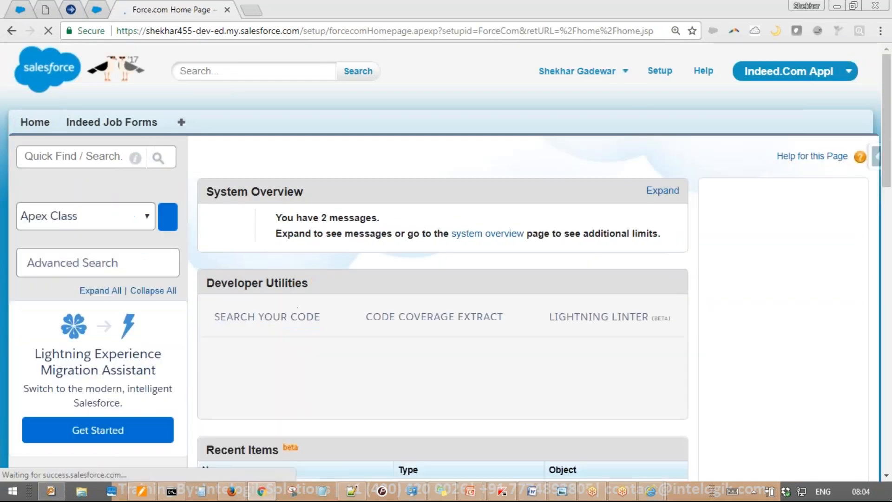
{"action": "scroll", "coordinate": [51, 292], "scroll_direction": "down", "scroll_amount": 8}
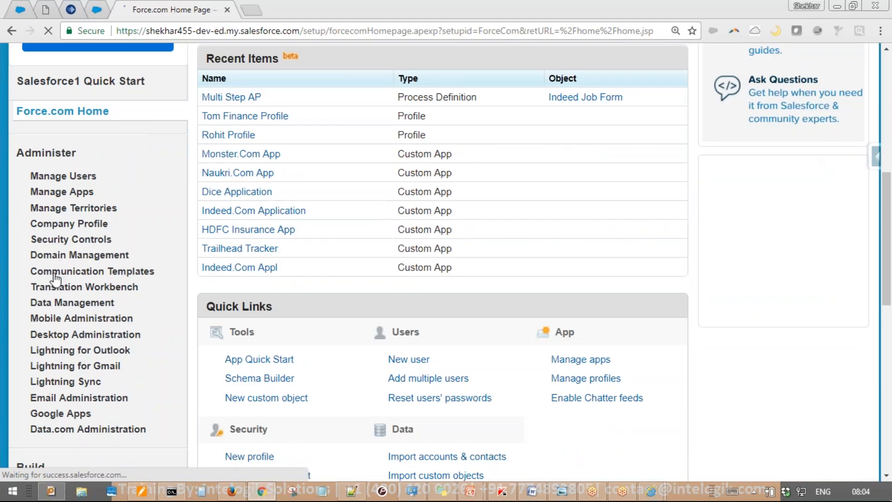
{"action": "left_click", "coordinate": [32, 175]}
{"action": "left_click", "coordinate": [55, 193]}
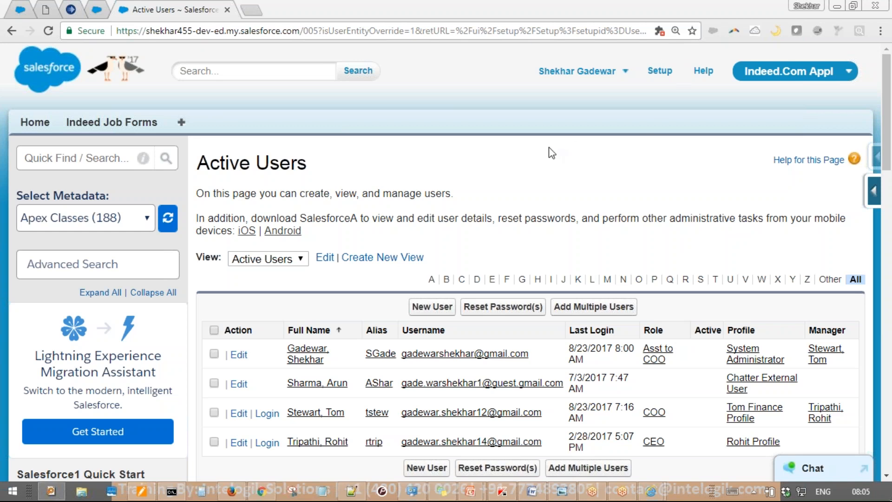
{"action": "scroll", "coordinate": [548, 149], "scroll_direction": "down", "scroll_amount": 5}
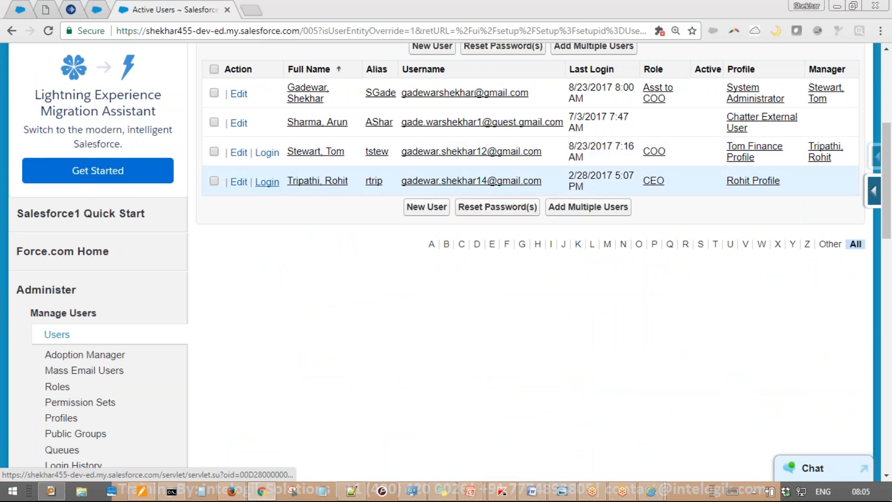
Log in as the CEO user and approve Form-25 with comment 'pls hire, sal is ok'
{"action": "left_click", "coordinate": [268, 182]}
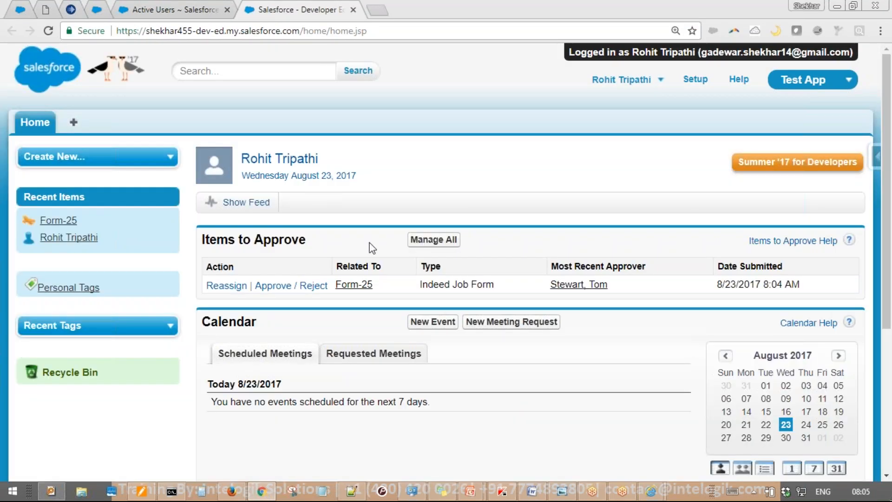
{"action": "left_click", "coordinate": [295, 288]}
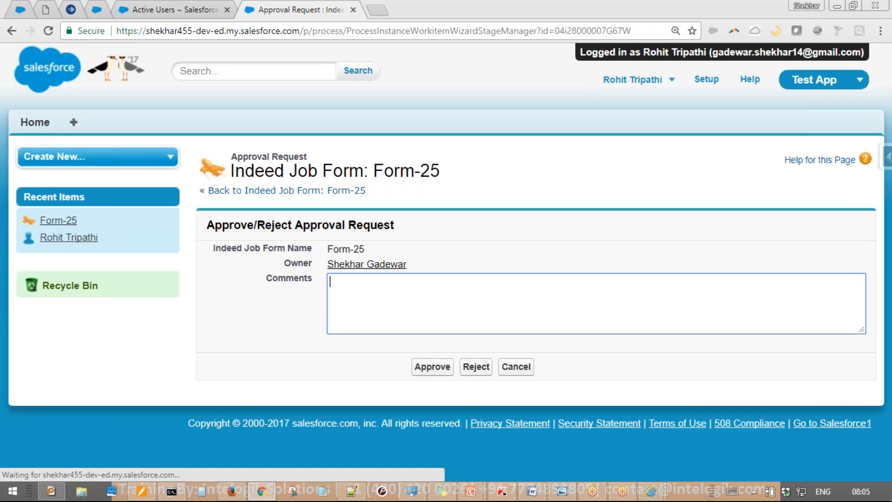
{"action": "type", "text": "pls hire, sal is ok"}
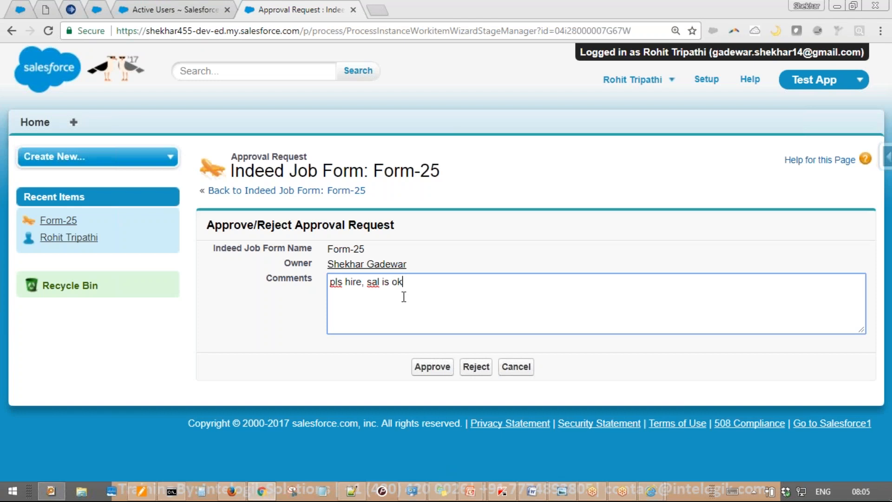
{"action": "left_click", "coordinate": [432, 367]}
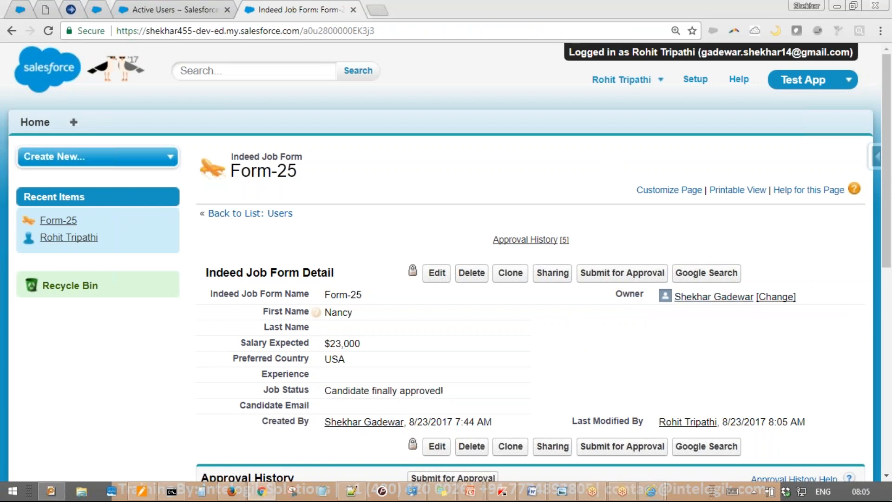
{"action": "scroll", "coordinate": [673, 238], "scroll_direction": "down", "scroll_amount": 5}
{"action": "key", "text": "ctrl+2"}
{"action": "mouse_move", "coordinate": [507, 140]}
{"action": "left_mouse_down"}
{"action": "mouse_move", "coordinate": [786, 165]}
{"action": "mouse_move", "coordinate": [810, 231]}
{"action": "left_mouse_up"}
{"action": "left_click_drag", "start_coordinate": [765, 194], "coordinate": [826, 185]}
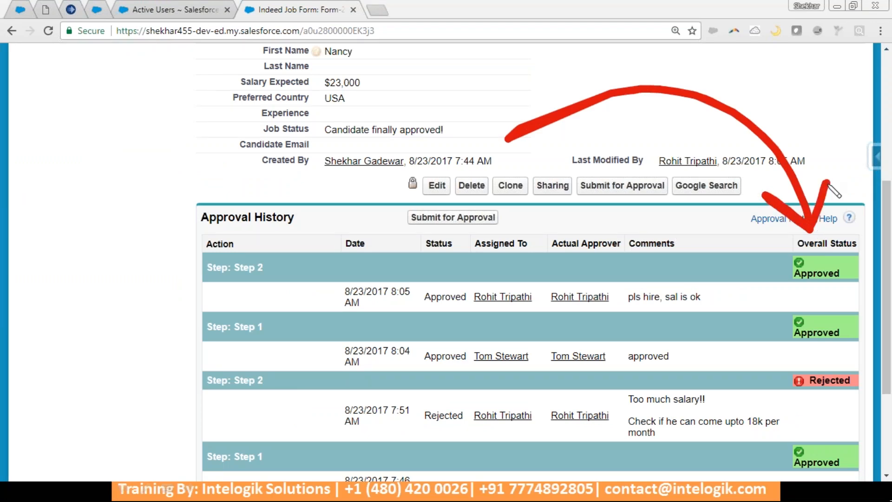
{"action": "key", "text": "e"}
{"action": "key", "text": "Escape"}
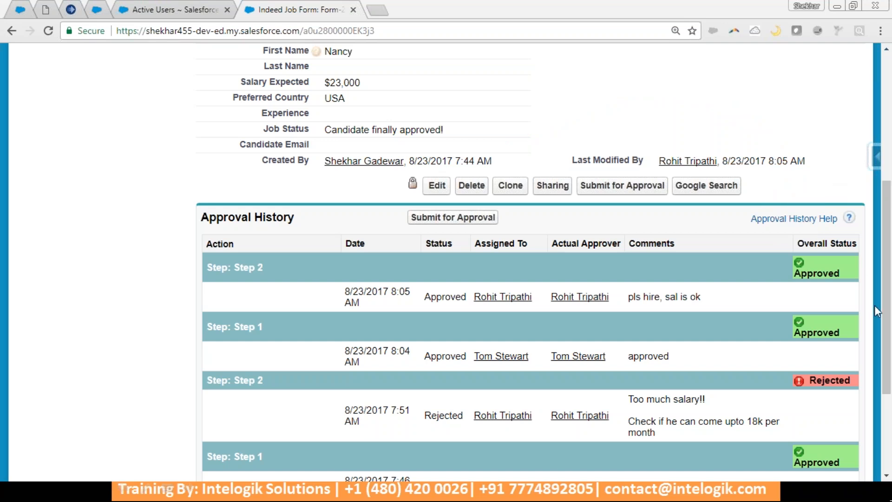